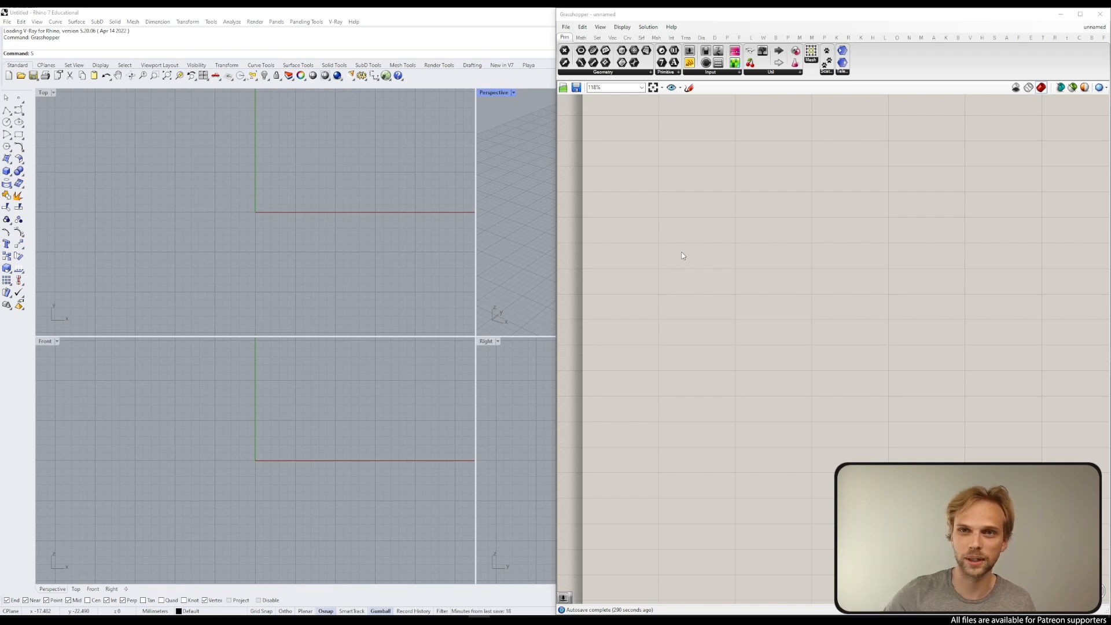
{"action": "double_click", "coordinate": [751, 237]}
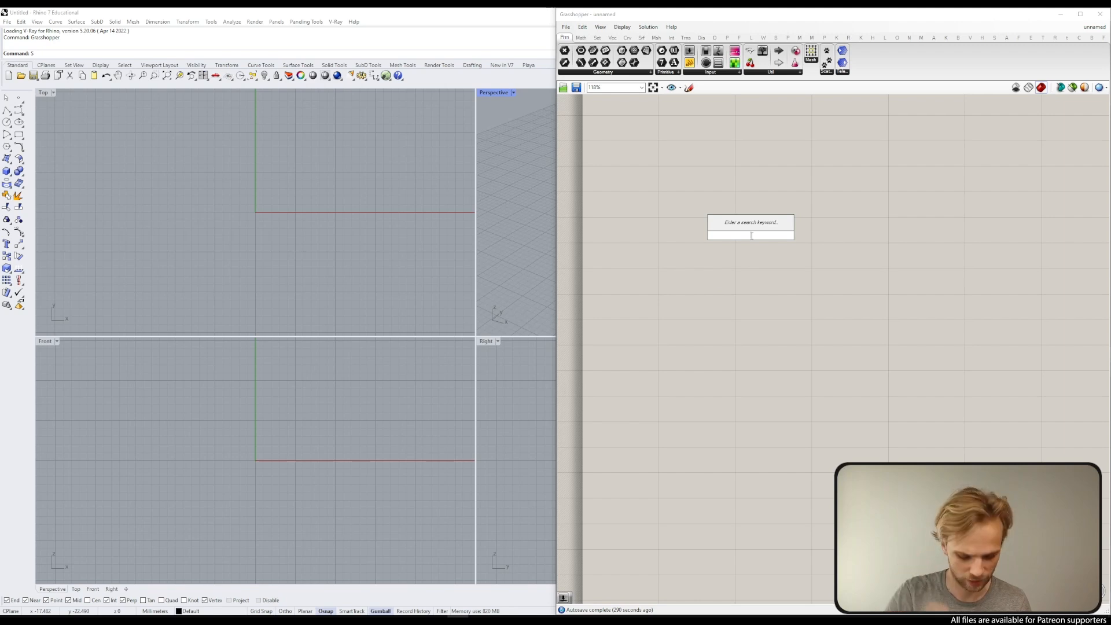
{"action": "type", "text": "mou"}
{"action": "key", "text": "Return"}
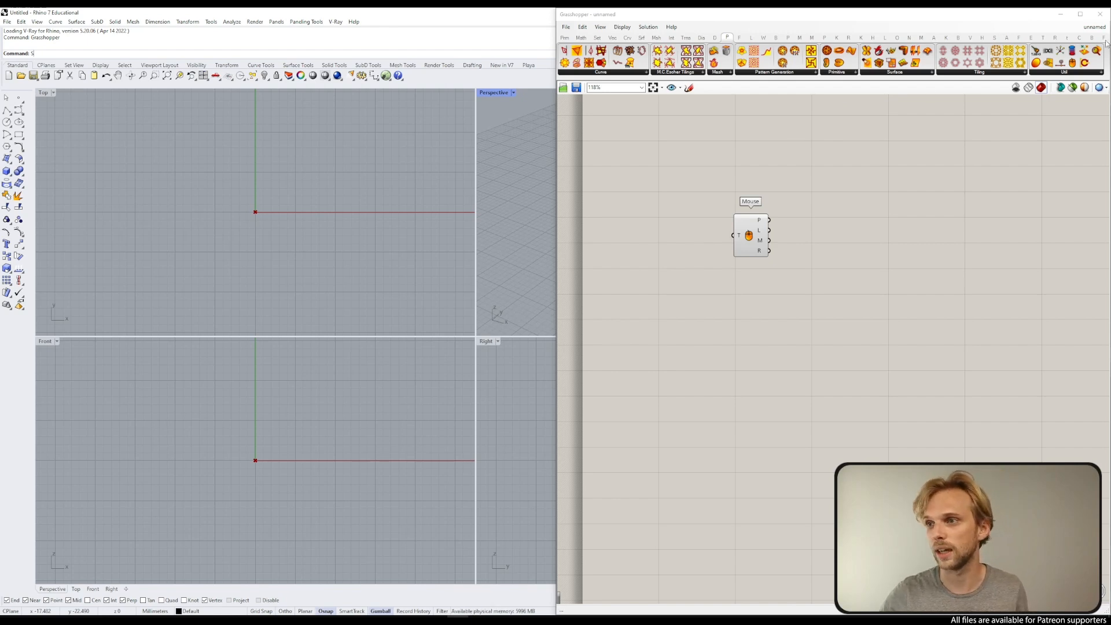
{"action": "left_click", "coordinate": [1080, 73]}
{"action": "left_click_drag", "start_coordinate": [740, 242], "coordinate": [754, 258]}
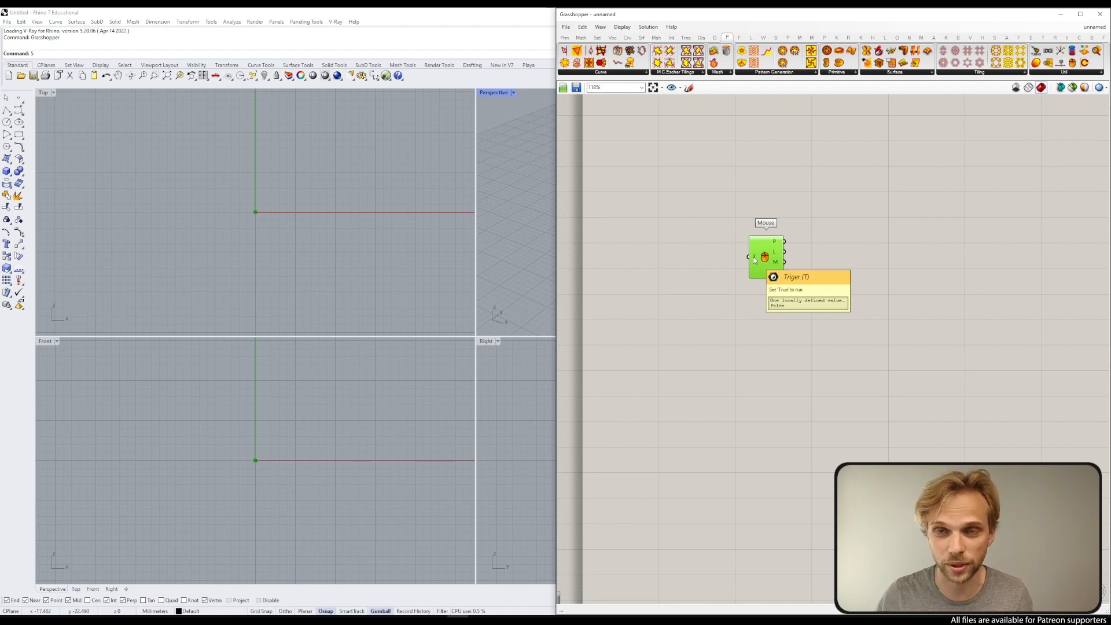
{"action": "key", "text": "Delete"}
Step: Maximize the Perspective viewport and frame the construction grid around the origin
{"action": "right_click_drag", "start_coordinate": [742, 178], "coordinate": [745, 234]}
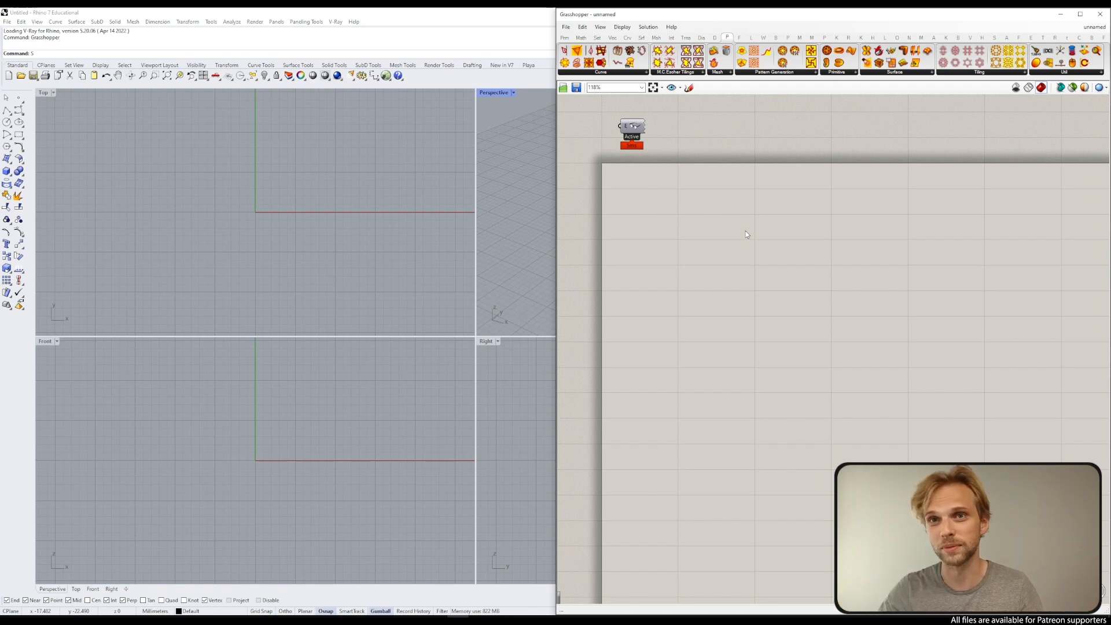
{"action": "right_click_drag", "start_coordinate": [696, 306], "coordinate": [687, 274]}
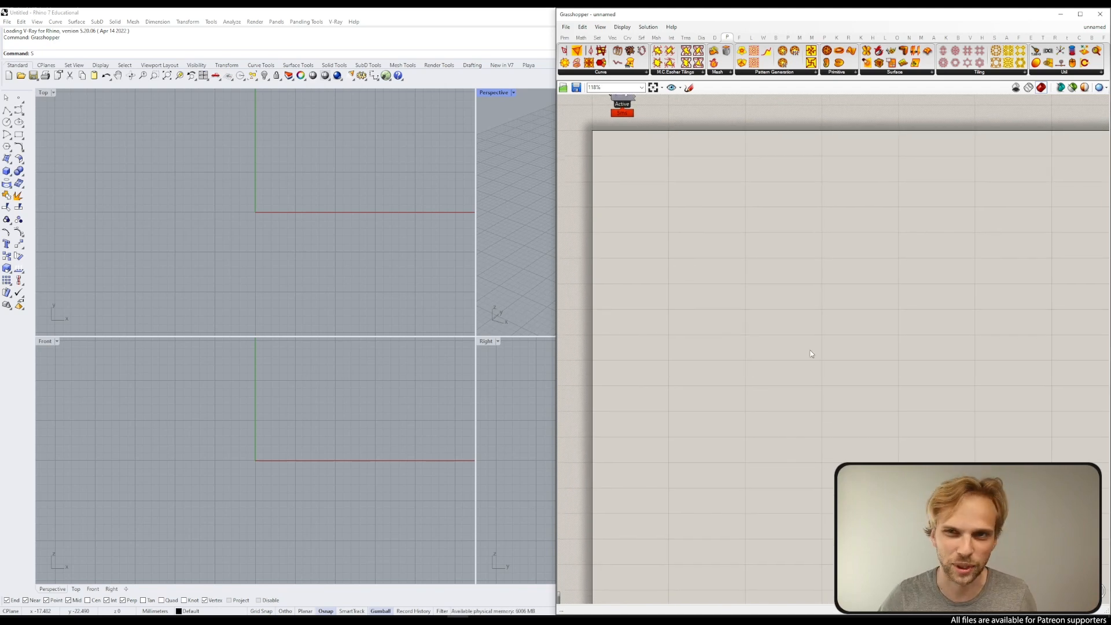
{"action": "double_click", "coordinate": [497, 92]}
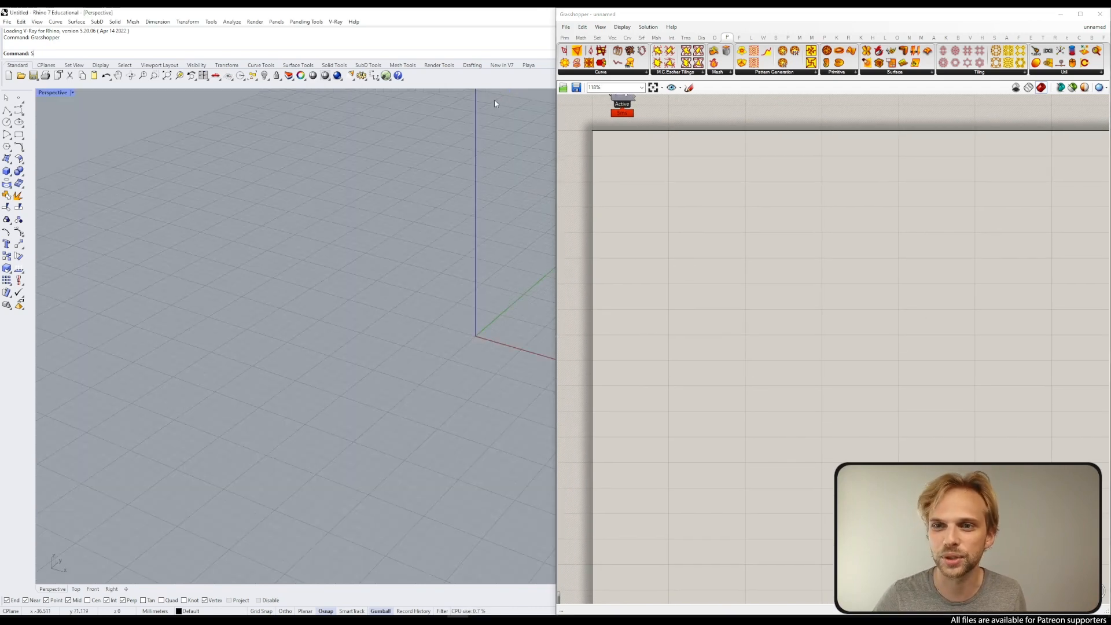
{"action": "right_click_drag", "start_coordinate": [418, 254], "coordinate": [267, 248], "text": "shift"}
{"action": "scroll", "coordinate": [269, 248], "scroll_direction": "down", "scroll_amount": 5}
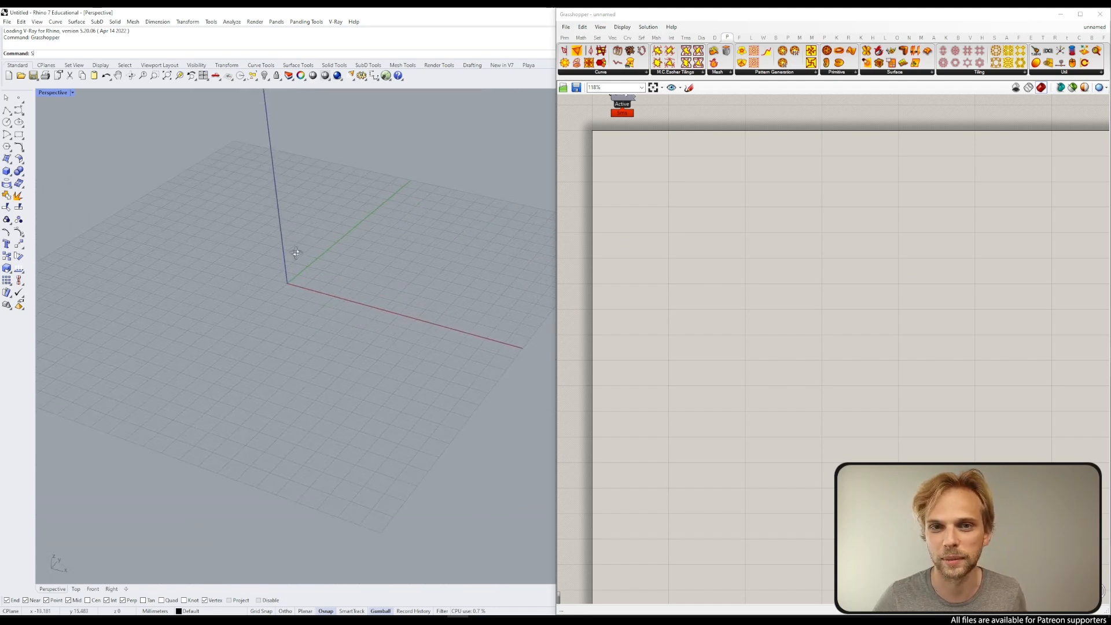
Step: Add a Solver component with GoalObjects, Reset, Threshold, Tolerance and On inputs to the empty Grasshopper canvas
{"action": "double_click", "coordinate": [891, 214]}
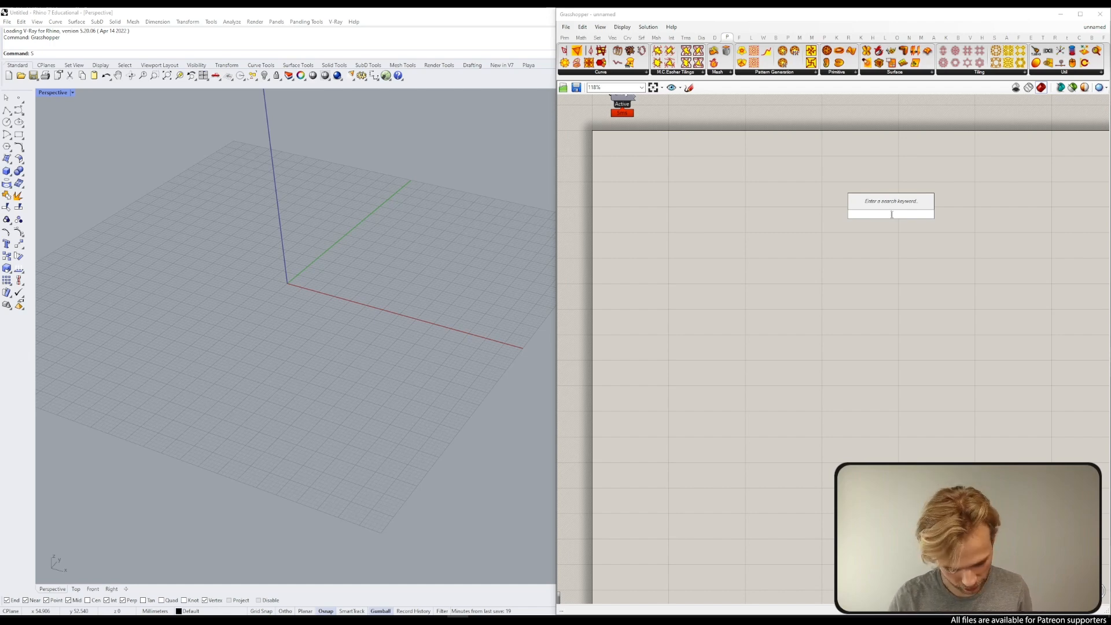
{"action": "type", "text": "sulver"}
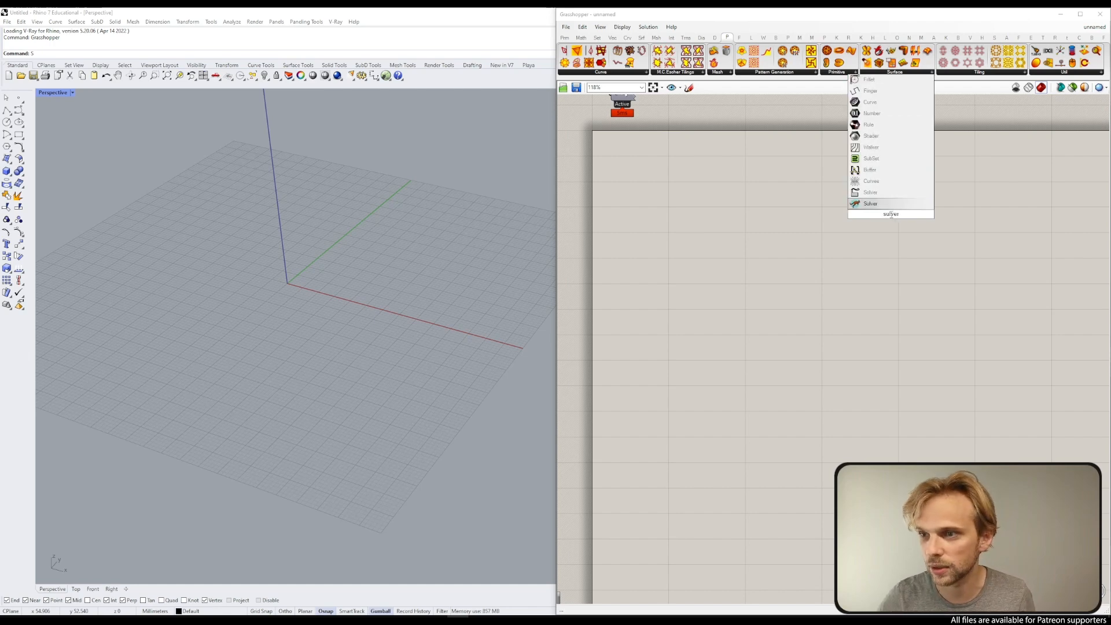
{"action": "left_click", "coordinate": [868, 203]}
{"action": "left_click_drag", "start_coordinate": [874, 208], "coordinate": [959, 264]}
{"action": "left_click", "coordinate": [867, 260]}
{"action": "right_click_drag", "start_coordinate": [871, 263], "coordinate": [786, 221]}
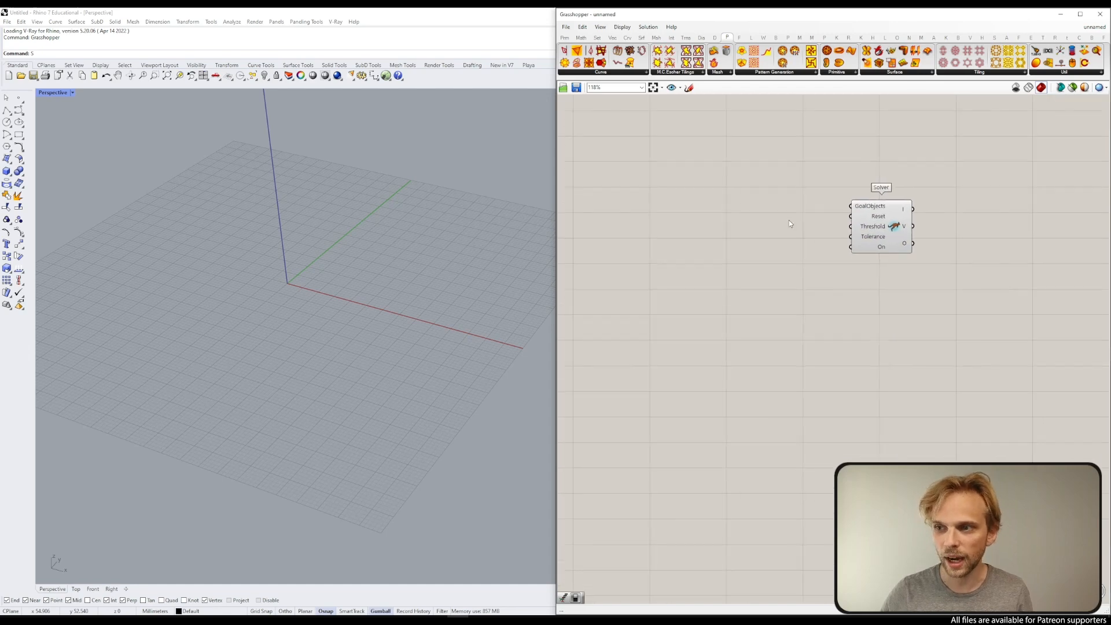
Step: Add a Button component beside the Solver and connect it to the Solver's Reset input
{"action": "double_click", "coordinate": [790, 237]}
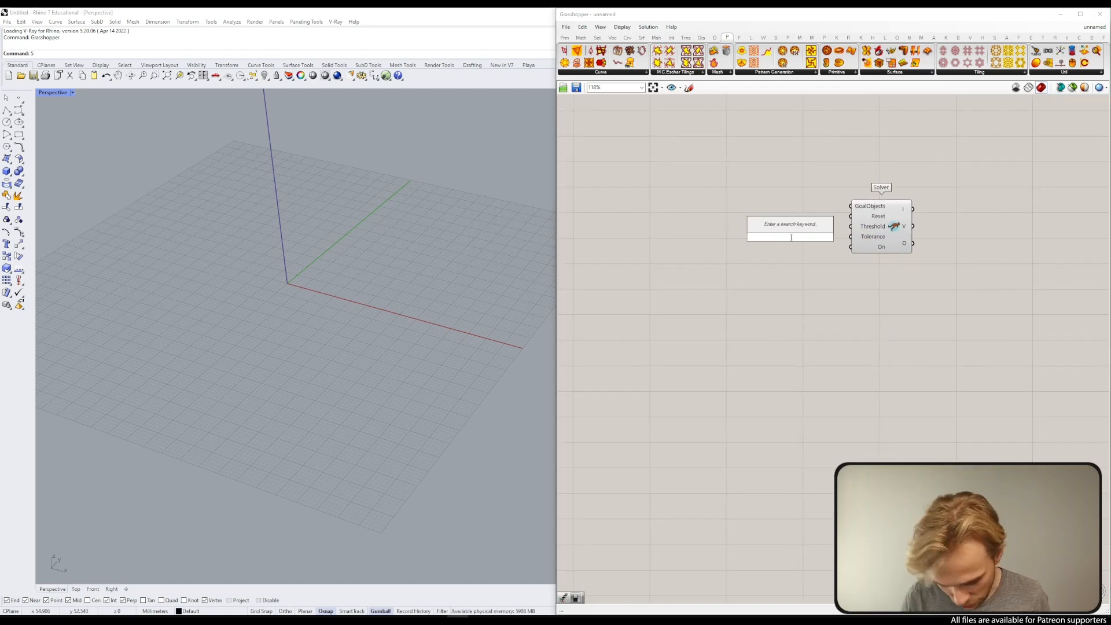
{"action": "type", "text": "butt"}
{"action": "key", "text": "Return"}
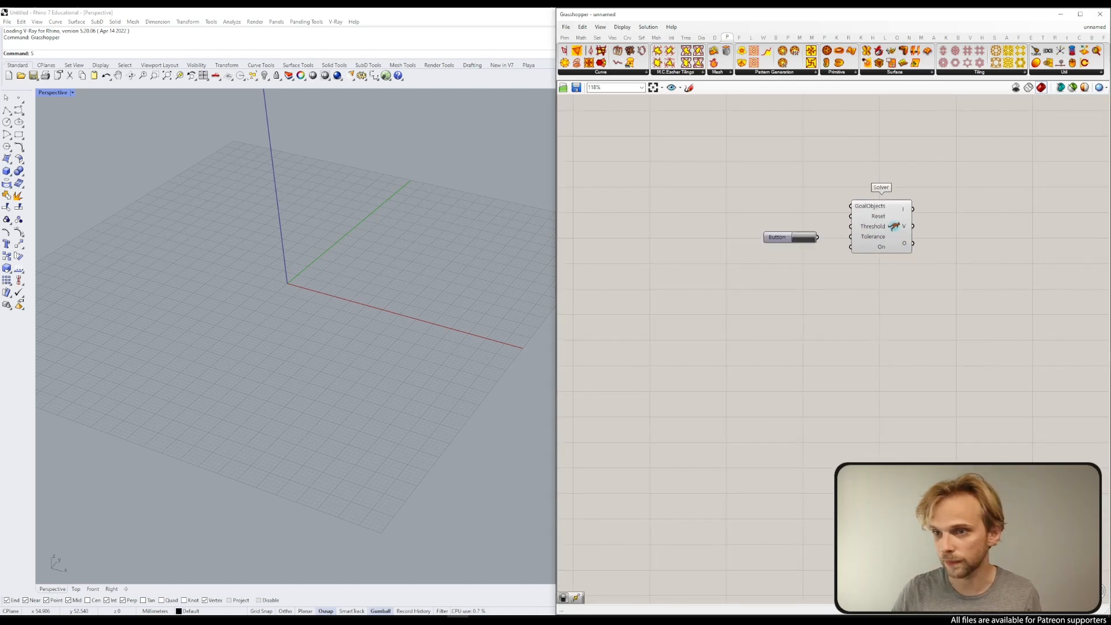
{"action": "left_click_drag", "start_coordinate": [817, 238], "coordinate": [803, 219]}
Step: Add a Boolean Toggle below the Button, connect it to the Solver's On input and align it beside the Solver
{"action": "double_click", "coordinate": [774, 263]}
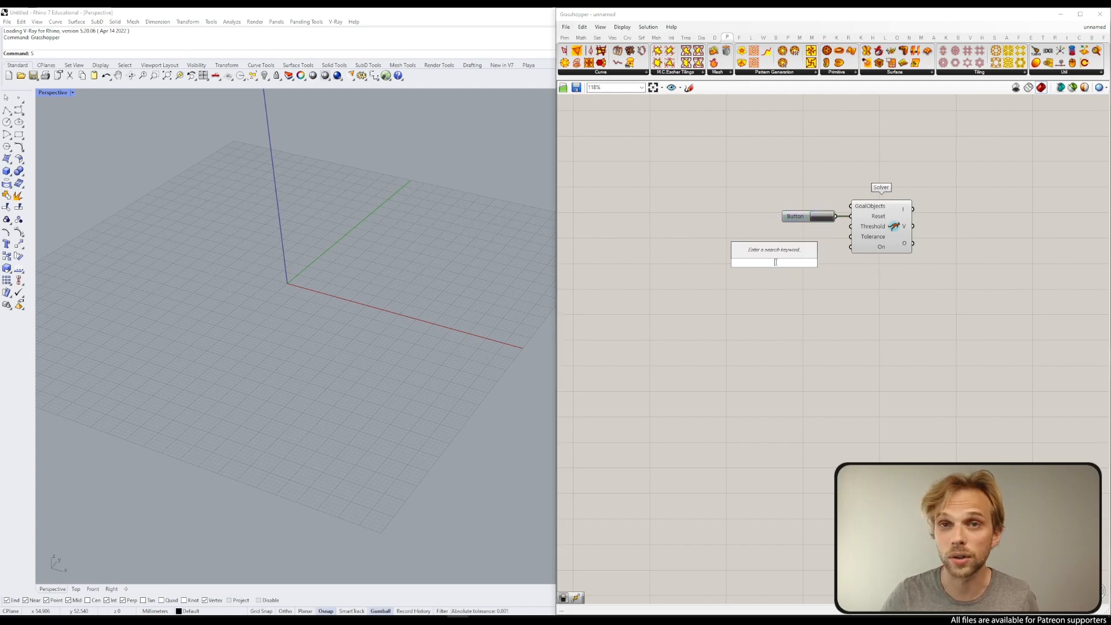
{"action": "type", "text": "toggle"}
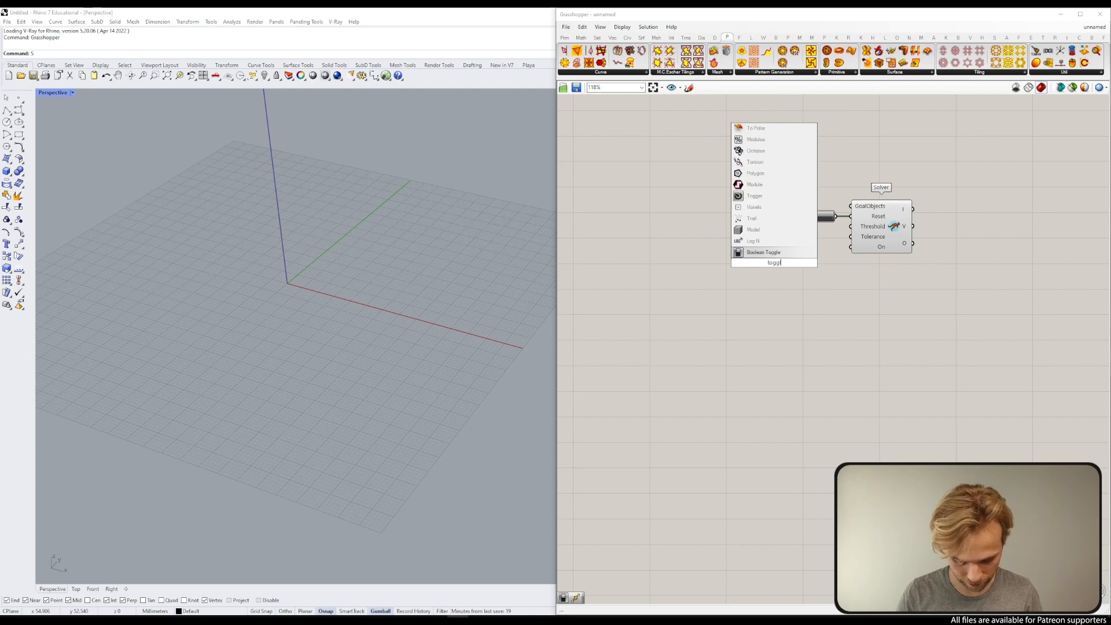
{"action": "left_click", "coordinate": [752, 252]}
{"action": "left_click_drag", "start_coordinate": [802, 262], "coordinate": [851, 247]}
{"action": "left_click_drag", "start_coordinate": [766, 269], "coordinate": [797, 254]}
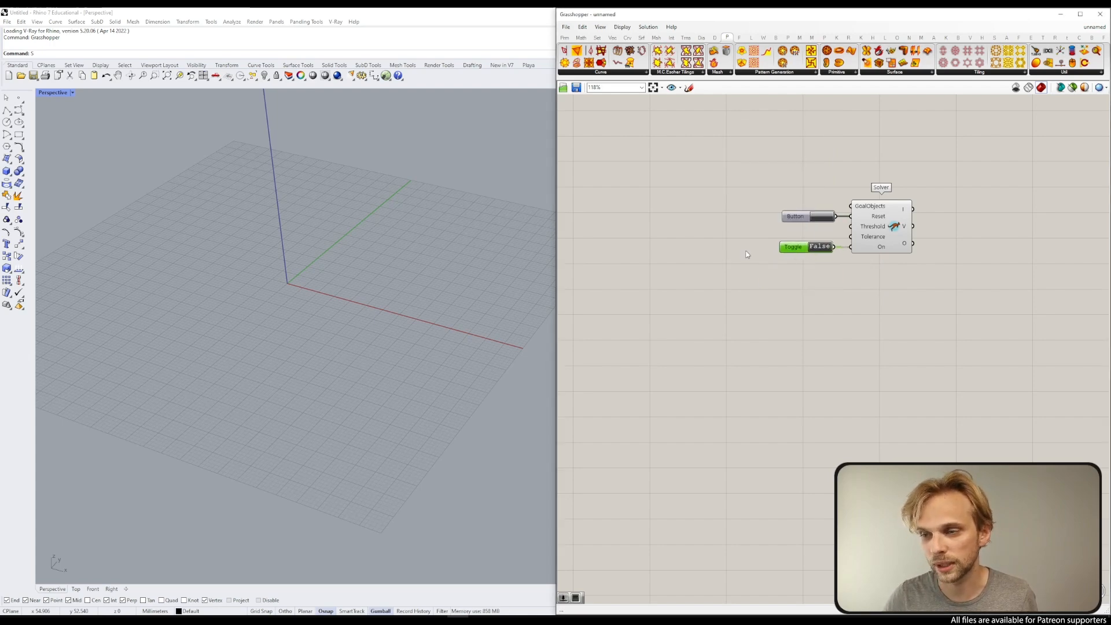
Step: Add an Entwine component ahead of the Solver and connect its result to the GoalObjects input
{"action": "right_click_drag", "start_coordinate": [730, 237], "coordinate": [762, 231]}
{"action": "double_click", "coordinate": [762, 231]}
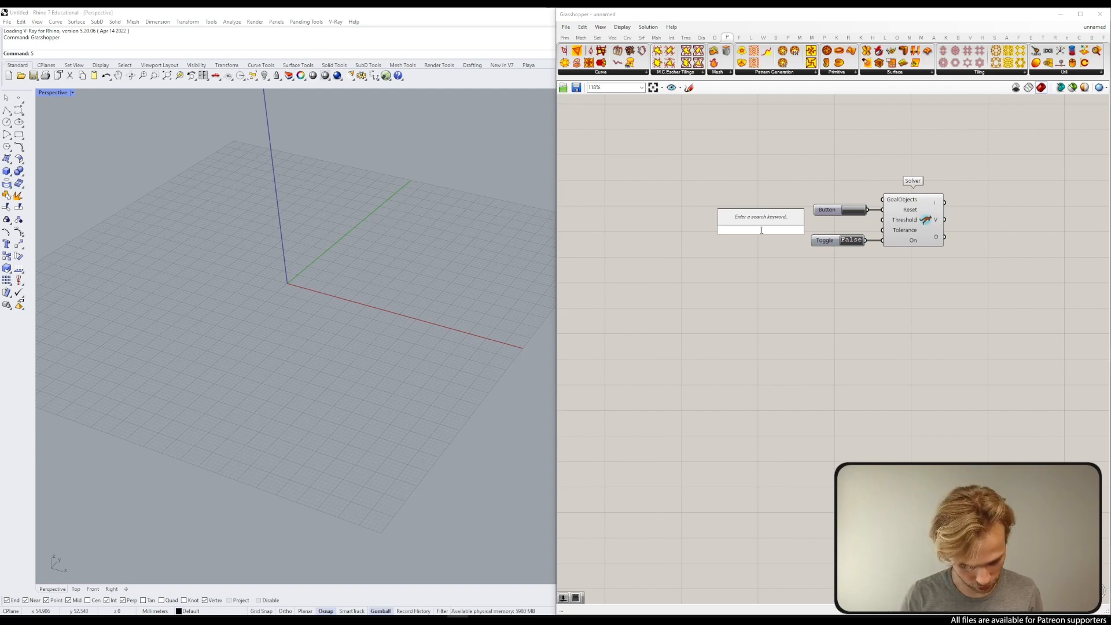
{"action": "type", "text": "entwi"}
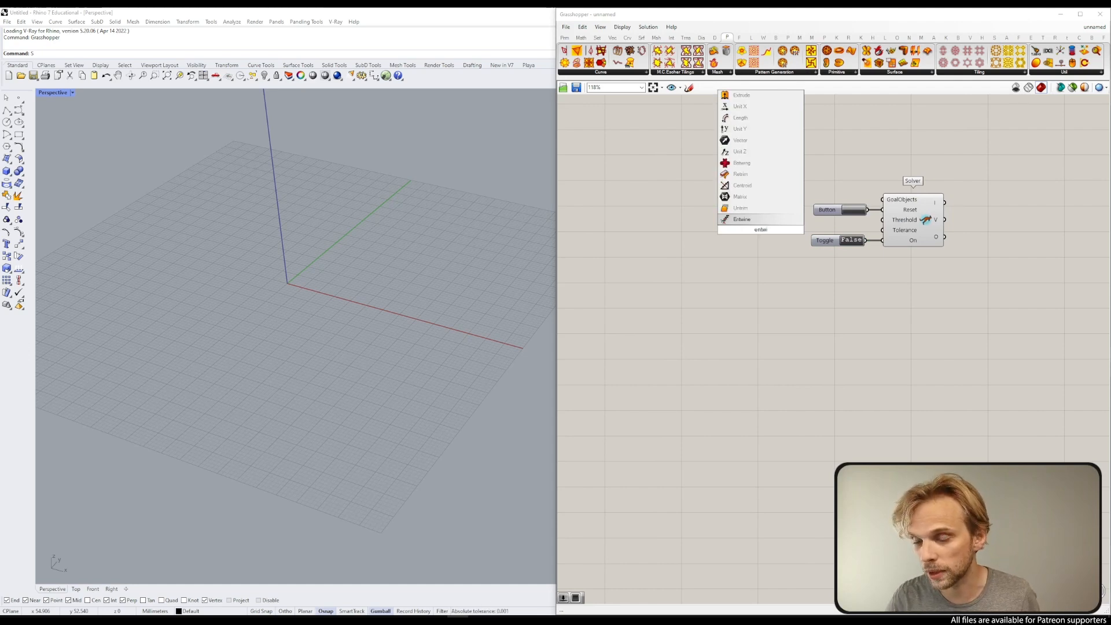
{"action": "key", "text": "Return"}
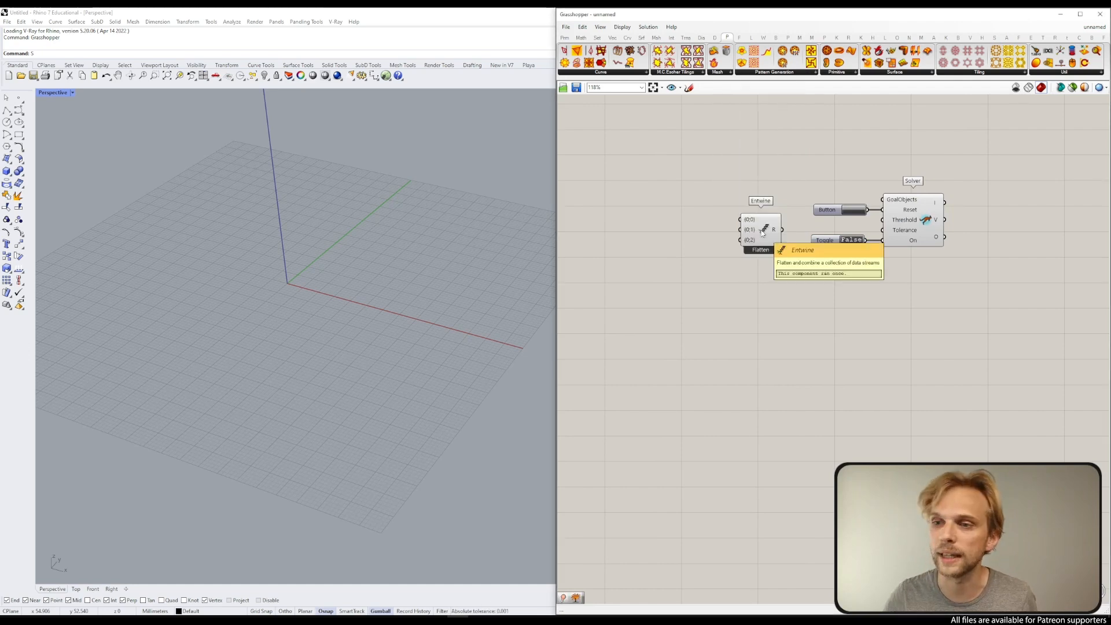
{"action": "left_click_drag", "start_coordinate": [763, 233], "coordinate": [881, 199]}
{"action": "left_click_drag", "start_coordinate": [770, 202], "coordinate": [776, 206]}
{"action": "right_click_drag", "start_coordinate": [821, 225], "coordinate": [753, 191]}
{"action": "left_click", "coordinate": [884, 280]}
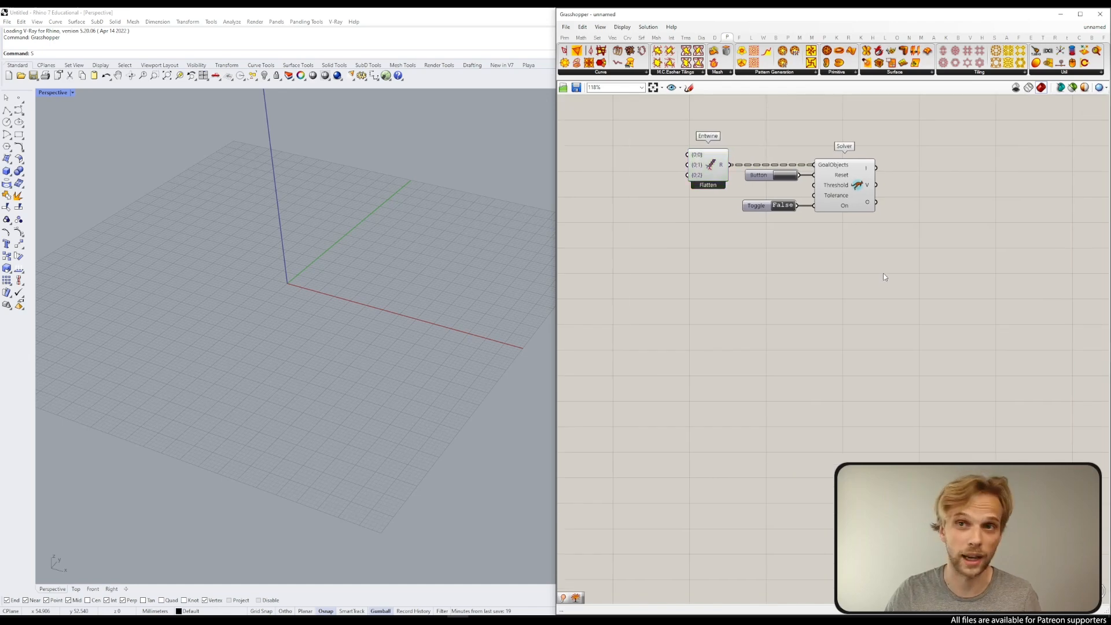
Step: Add an Explode Tree component after the Solver and feed it from the Solver's O output
{"action": "double_click", "coordinate": [884, 277]}
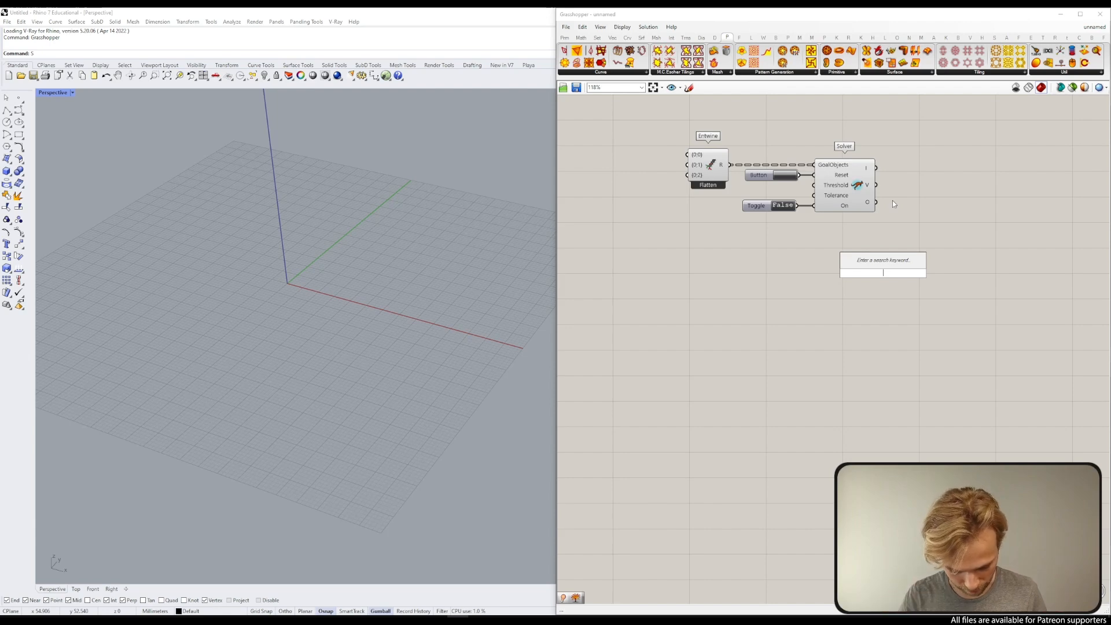
{"action": "type", "text": "bang"}
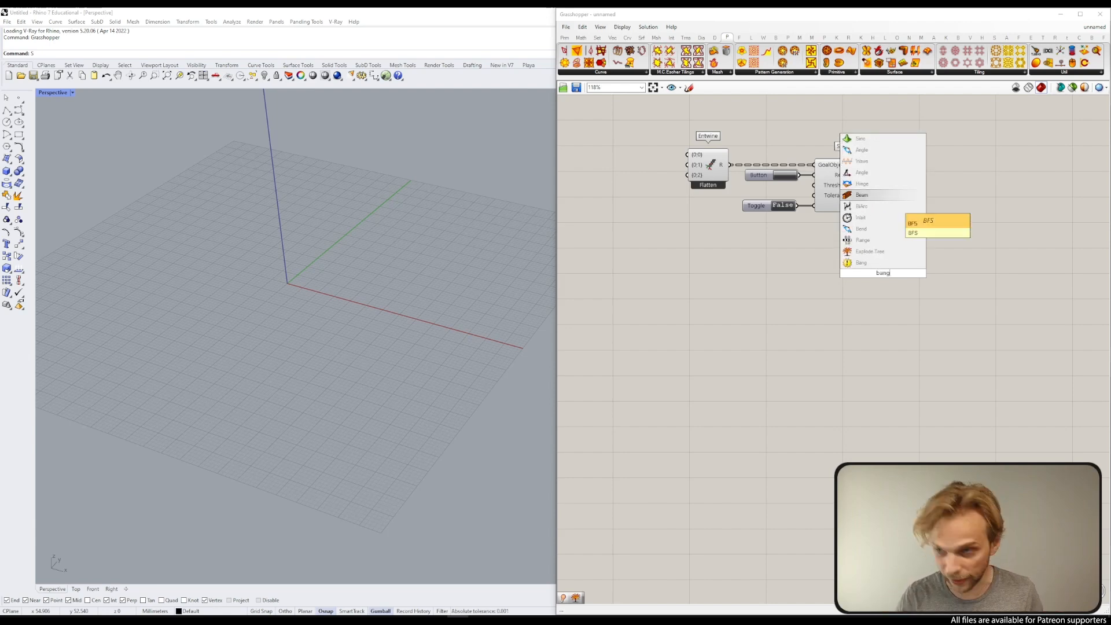
{"action": "left_click", "coordinate": [869, 251]}
{"action": "left_click_drag", "start_coordinate": [889, 279], "coordinate": [921, 205]}
{"action": "left_click", "coordinate": [933, 246]}
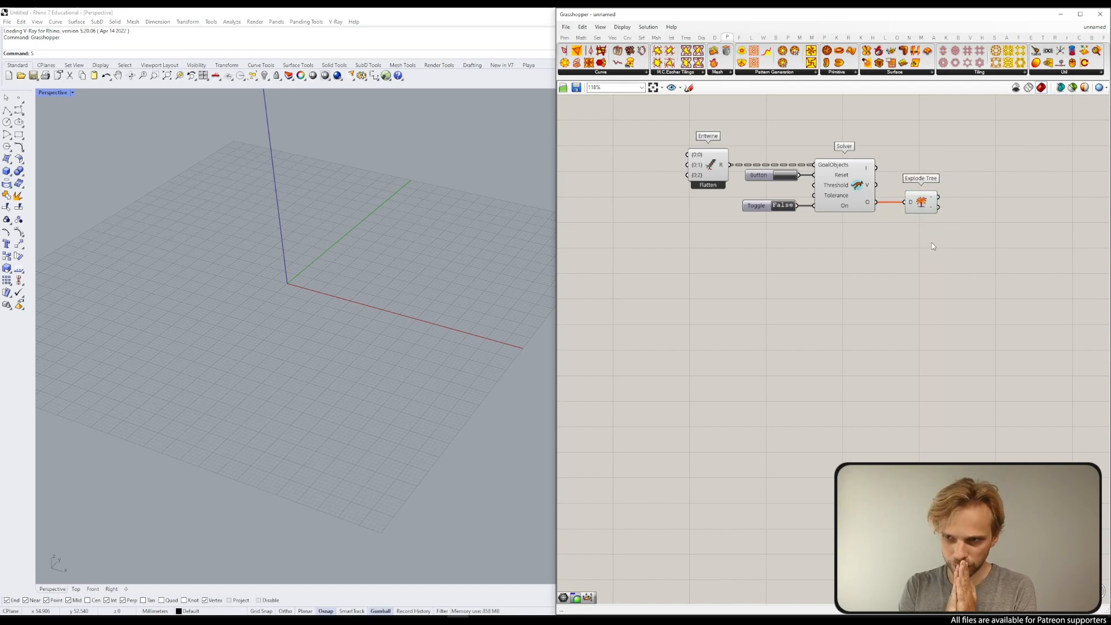
Step: Shift all placed components together to the right to free canvas space ahead of the Entwine component
{"action": "scroll", "coordinate": [836, 248], "scroll_direction": "down", "scroll_amount": 3}
{"action": "left_click_drag", "start_coordinate": [969, 300], "coordinate": [799, 204]}
{"action": "left_click_drag", "start_coordinate": [899, 232], "coordinate": [981, 241]}
{"action": "right_click_drag", "start_coordinate": [963, 192], "coordinate": [926, 178]}
{"action": "left_click", "coordinate": [950, 286]}
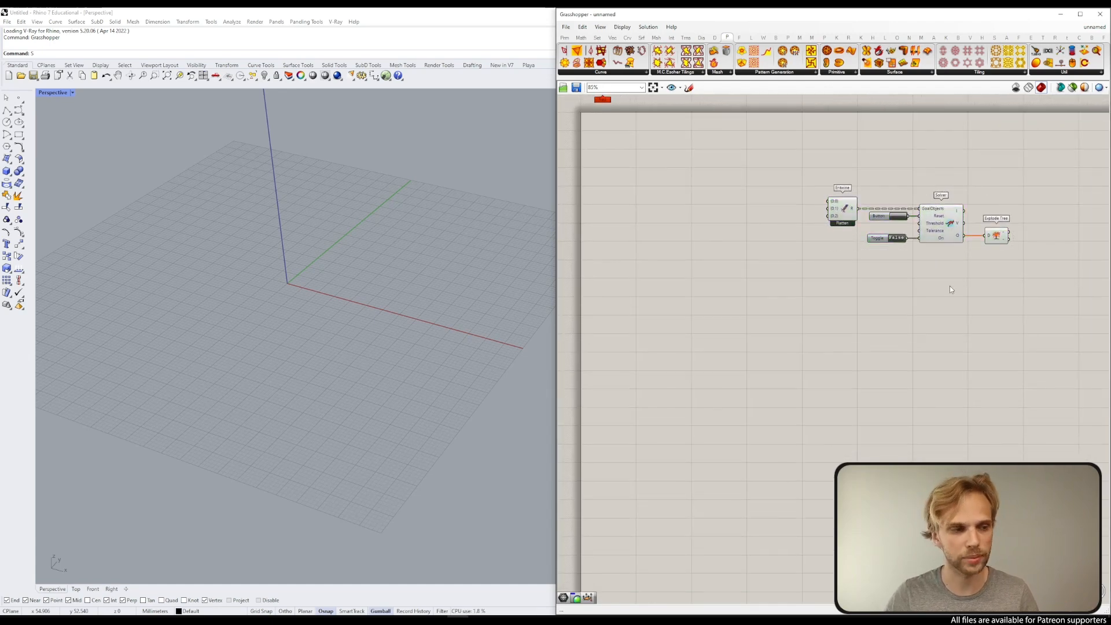
Step: Add a Show component ahead of Entwine and connect its output to Entwine's first input {0;0}
{"action": "scroll", "coordinate": [790, 213], "scroll_direction": "up", "scroll_amount": 3}
{"action": "double_click", "coordinate": [759, 193]}
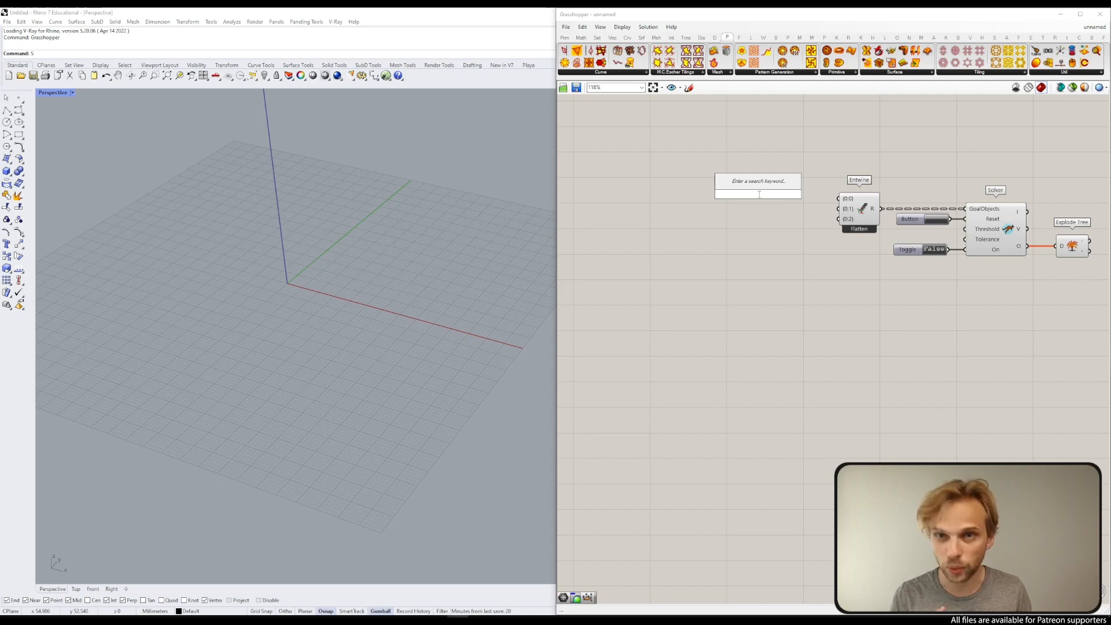
{"action": "type", "text": "show"}
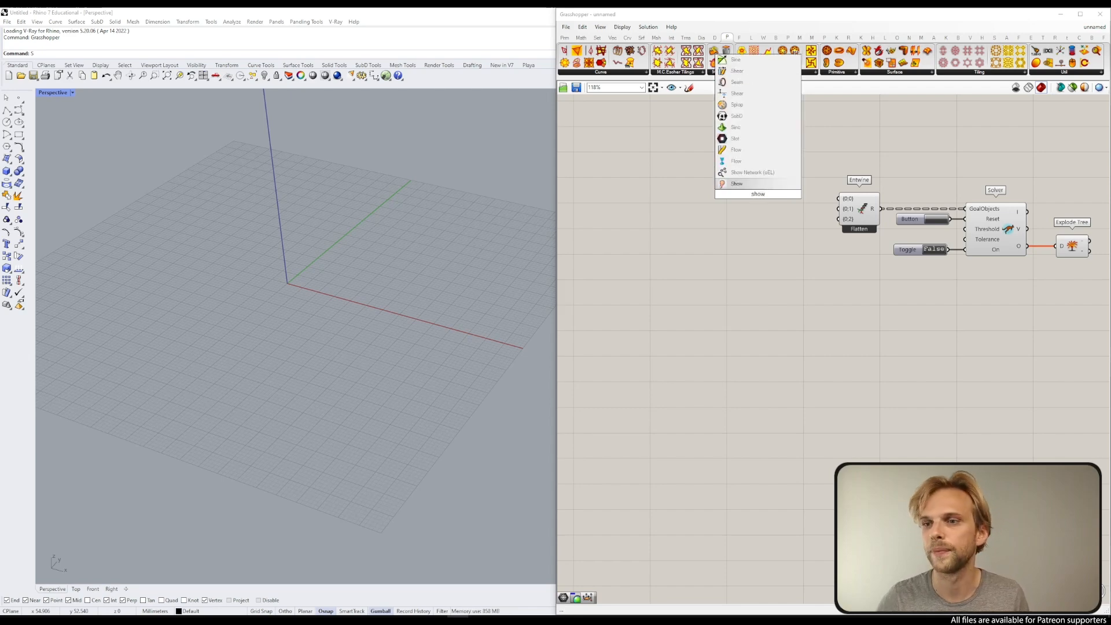
{"action": "key", "text": "Return"}
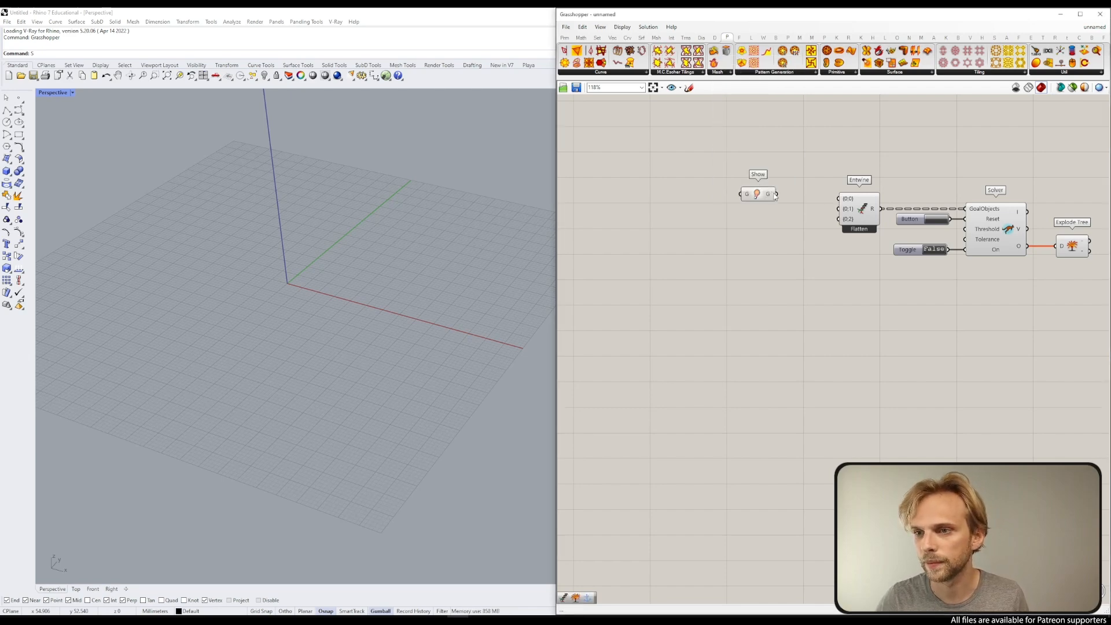
{"action": "left_click_drag", "start_coordinate": [754, 198], "coordinate": [768, 181]}
{"action": "left_click", "coordinate": [814, 237]}
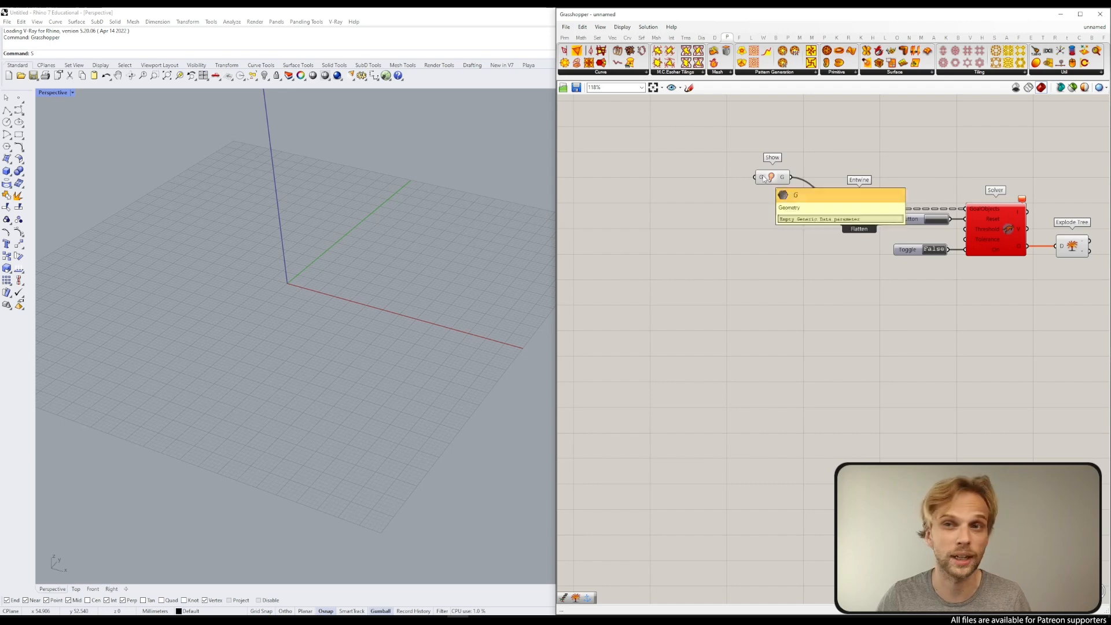
{"action": "mouse_move", "coordinate": [764, 180]}
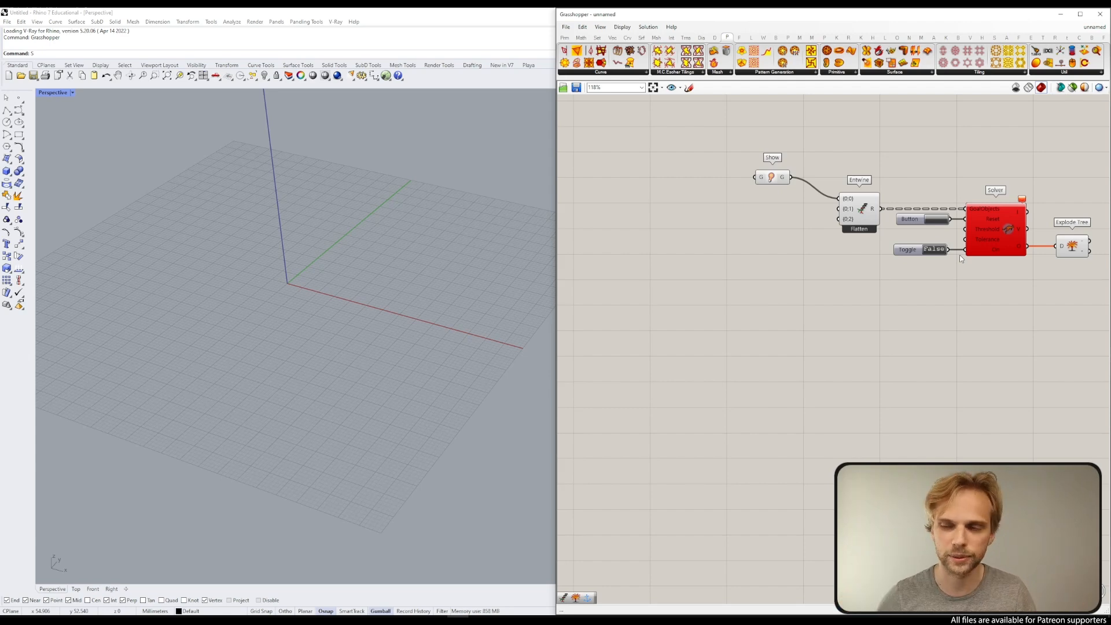
Step: Move the whole solver definition, including the Show component, further right on the canvas
{"action": "scroll", "coordinate": [797, 265], "scroll_direction": "down", "scroll_amount": 3}
{"action": "left_click_drag", "start_coordinate": [993, 314], "coordinate": [686, 158]}
{"action": "scroll", "coordinate": [868, 232], "scroll_direction": "up", "scroll_amount": 2}
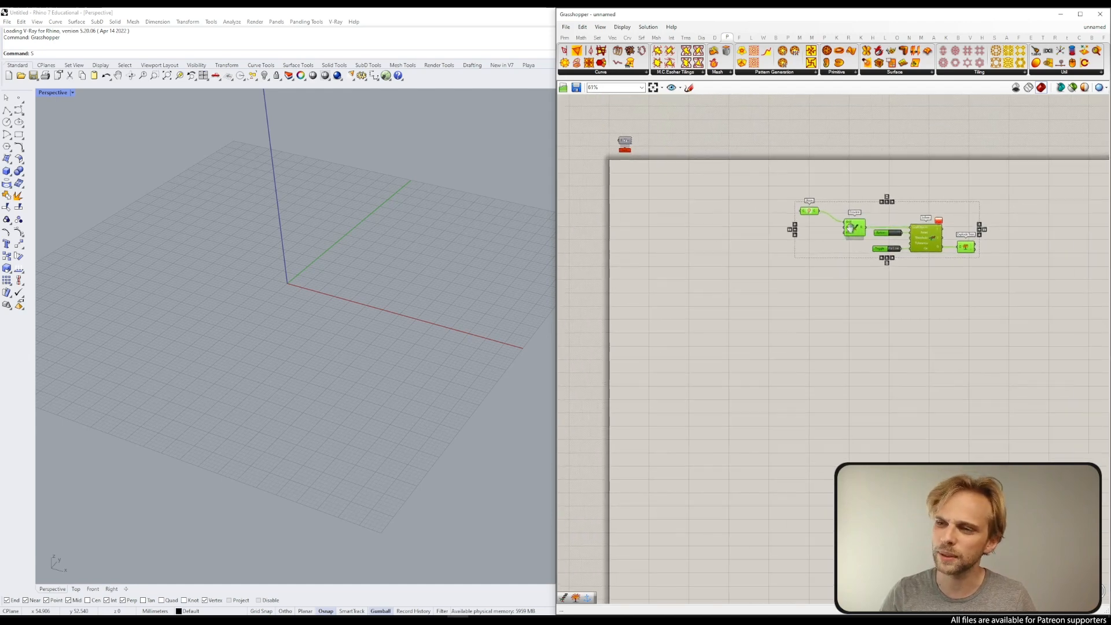
{"action": "left_click_drag", "start_coordinate": [867, 231], "coordinate": [1029, 249]}
{"action": "left_click", "coordinate": [776, 258]}
{"action": "right_click_drag", "start_coordinate": [751, 253], "coordinate": [835, 257]}
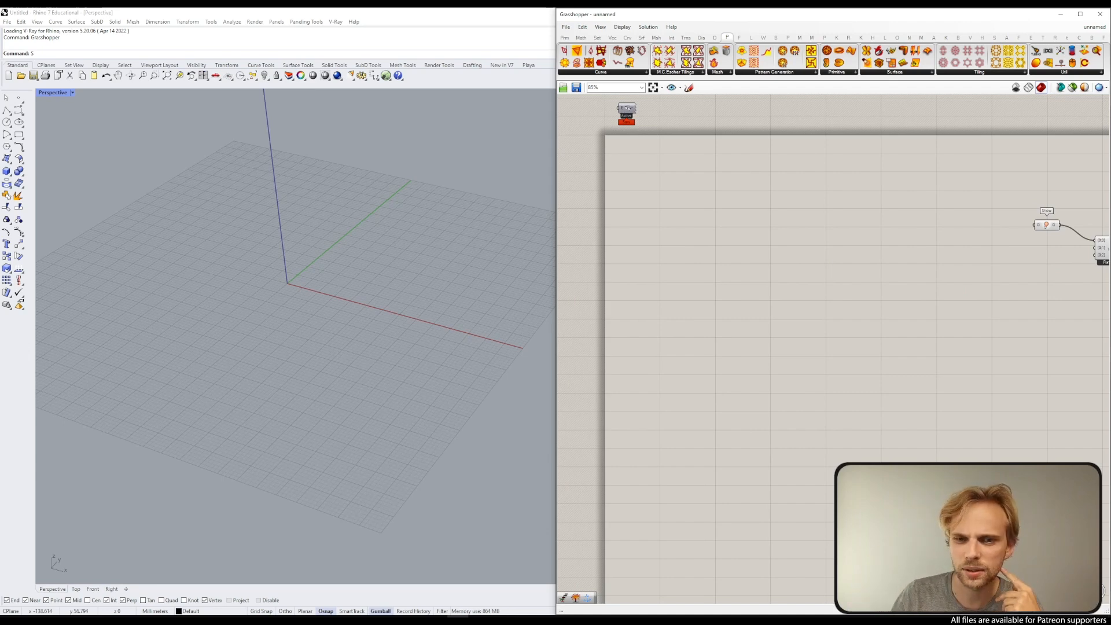
Step: Draw a 10 by 10 square in the Perspective viewport with its first corner at the origin 0
{"action": "right_click_drag", "start_coordinate": [335, 268], "coordinate": [359, 347]}
{"action": "left_click", "coordinate": [19, 135]}
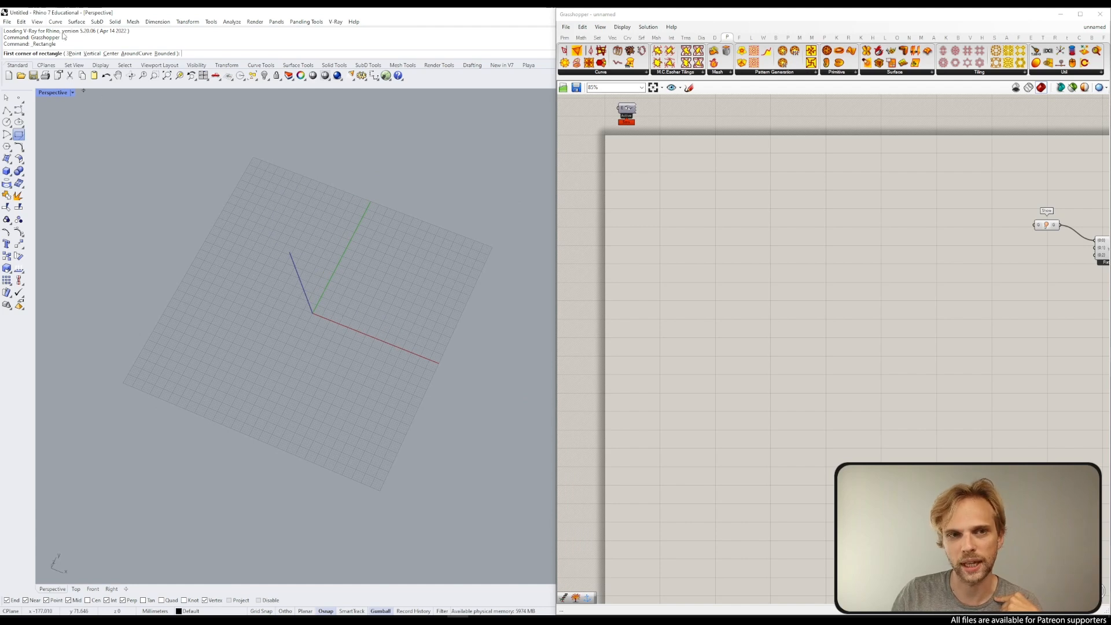
{"action": "scroll", "coordinate": [335, 313], "scroll_direction": "up", "scroll_amount": 2}
{"action": "type", "text": "0"}
{"action": "key", "text": "Return"}
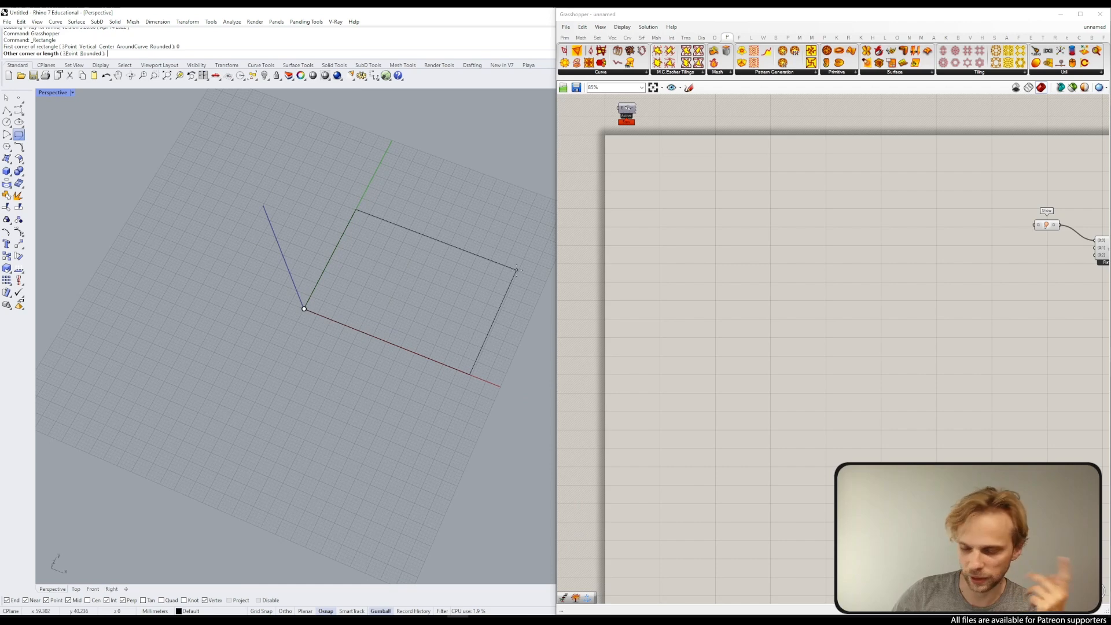
{"action": "type", "text": "10"}
{"action": "key", "text": "Return"}
{"action": "key", "text": "Return"}
{"action": "scroll", "coordinate": [418, 306], "scroll_direction": "up", "scroll_amount": 3}
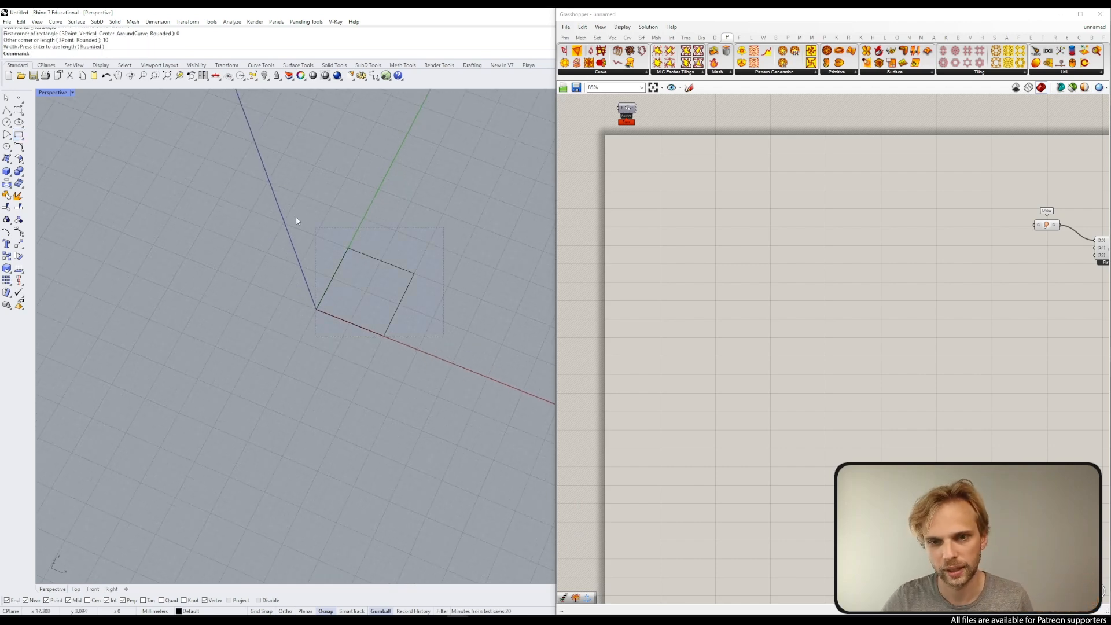
Step: Try to copy the square one side length along the green Y axis
{"action": "left_click", "coordinate": [401, 298]}
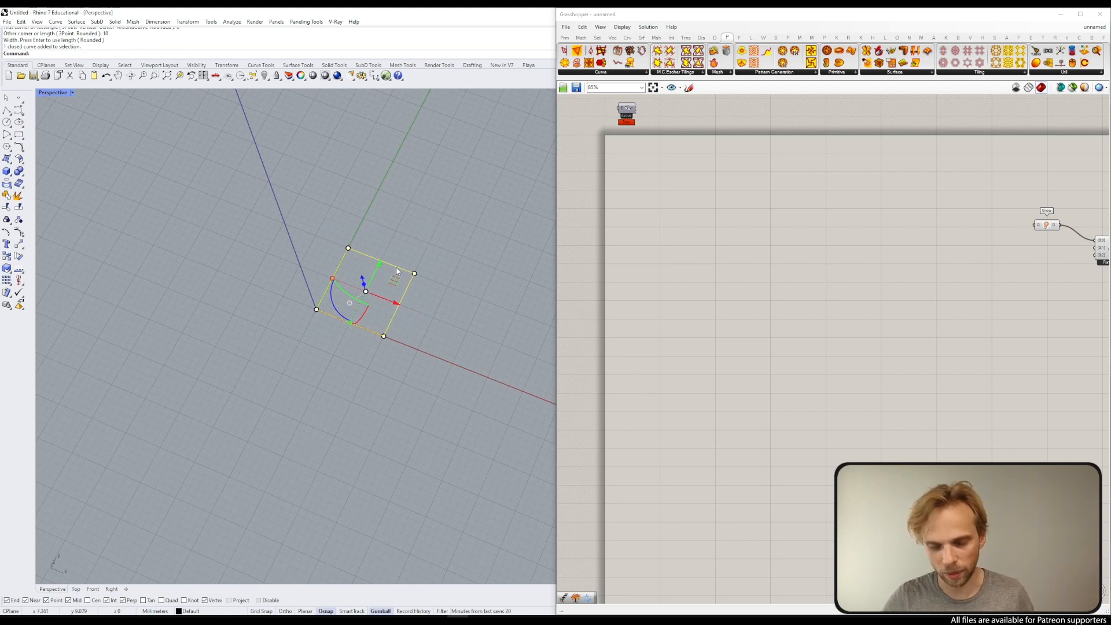
{"action": "type", "text": "Copy"}
{"action": "key", "text": "Return"}
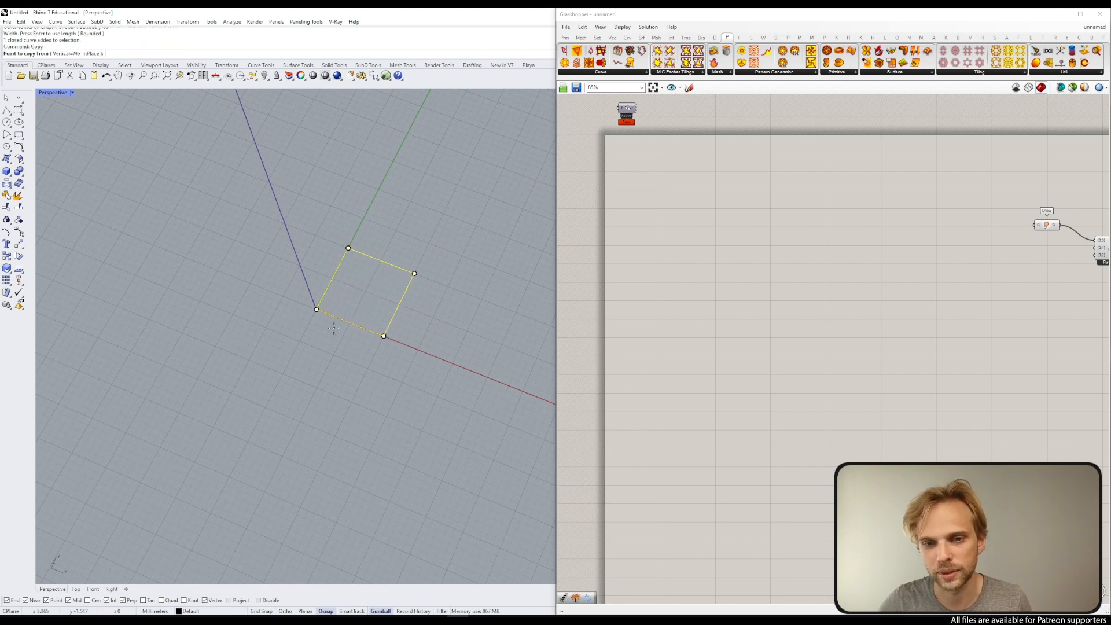
{"action": "left_click", "coordinate": [317, 309]}
{"action": "left_click", "coordinate": [348, 247]}
{"action": "key", "text": "Return"}
{"action": "left_click_drag", "start_coordinate": [375, 252], "coordinate": [375, 254]}
{"action": "key", "text": "Delete"}
Step: Copy the square twice along the green Y axis from its origin corner, forming a row of three adjoining squares
{"action": "key", "text": "Return"}
{"action": "left_click_drag", "start_coordinate": [355, 297], "coordinate": [311, 264]}
{"action": "key", "text": "Return"}
{"action": "left_click", "coordinate": [316, 309]}
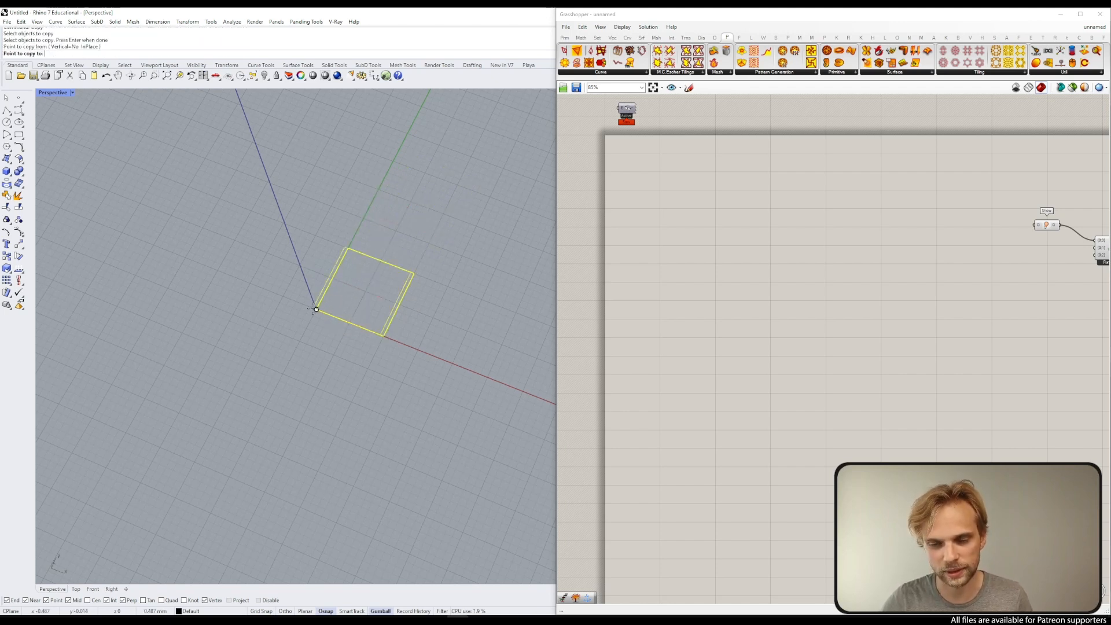
{"action": "left_click", "coordinate": [379, 190]}
{"action": "key", "text": "Return"}
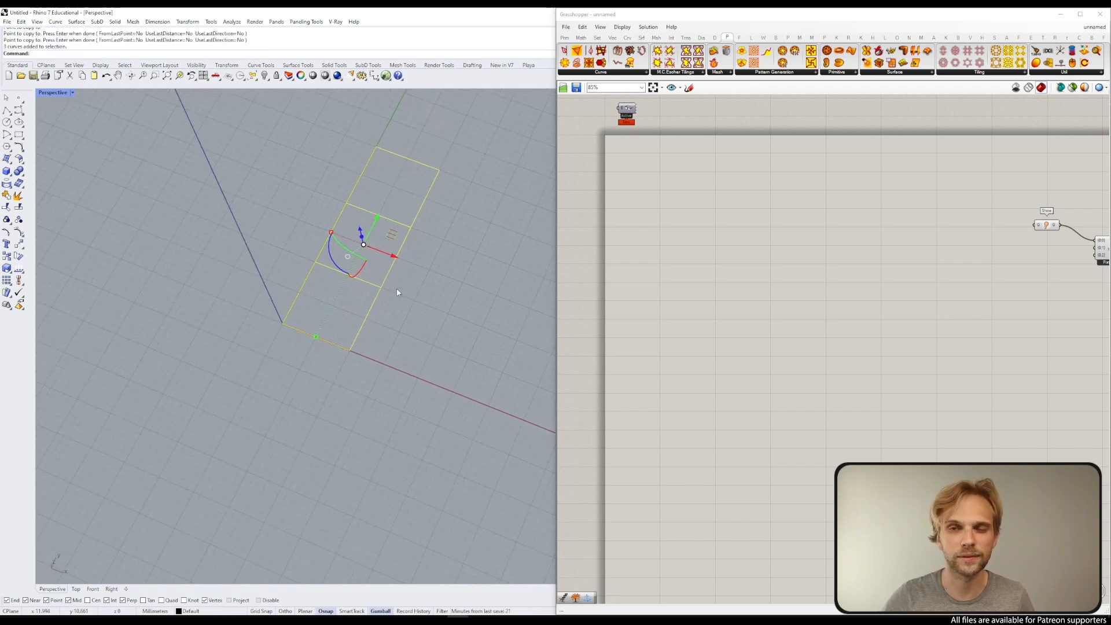
{"action": "left_click", "coordinate": [398, 282]}
Step: Copy the square farthest from the origin by 10 along the X axis
{"action": "right_click_drag", "start_coordinate": [424, 258], "coordinate": [444, 242]}
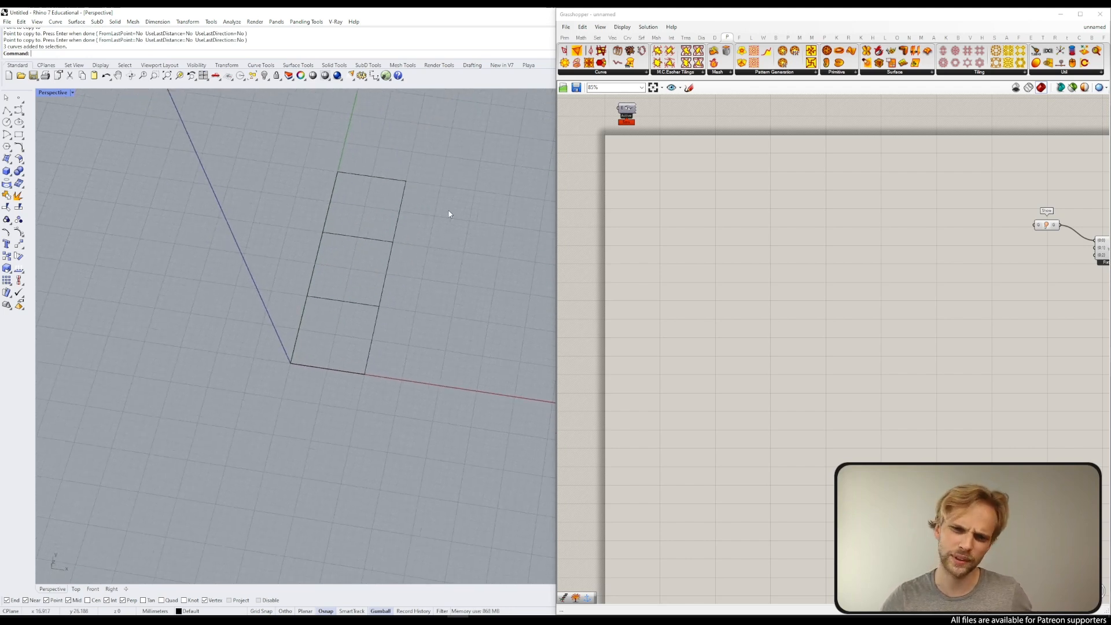
{"action": "left_click", "coordinate": [345, 174]}
{"action": "left_click", "coordinate": [394, 212]}
{"action": "type", "text": "10"}
{"action": "key", "text": "Return"}
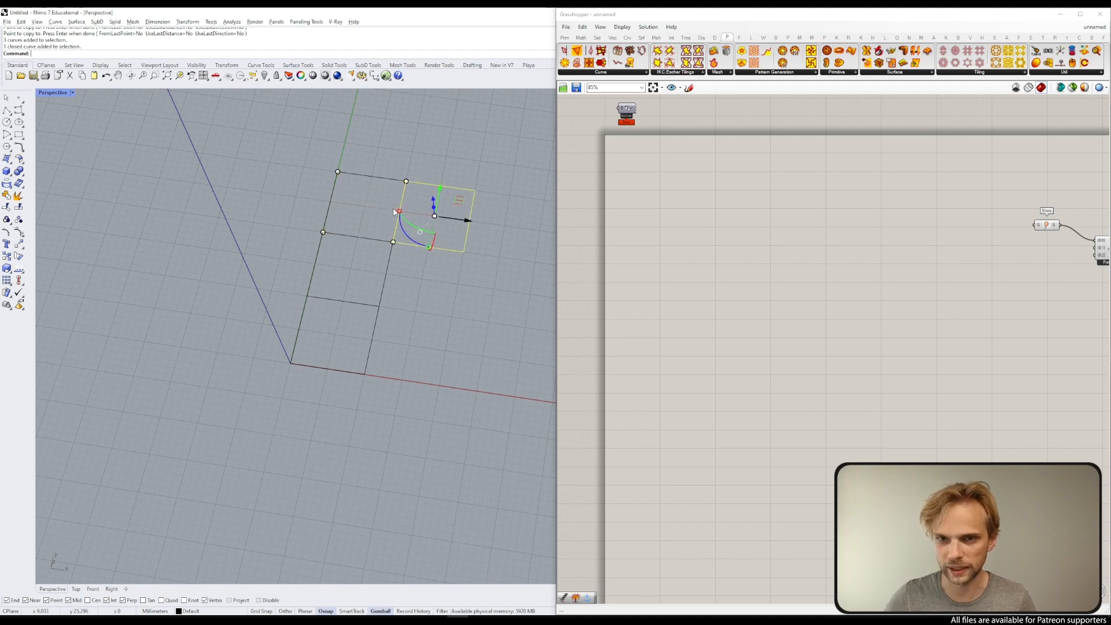
{"action": "key", "text": "Escape"}
Step: Copy the square at the origin by 10 along the X axis
{"action": "left_click", "coordinate": [371, 343]}
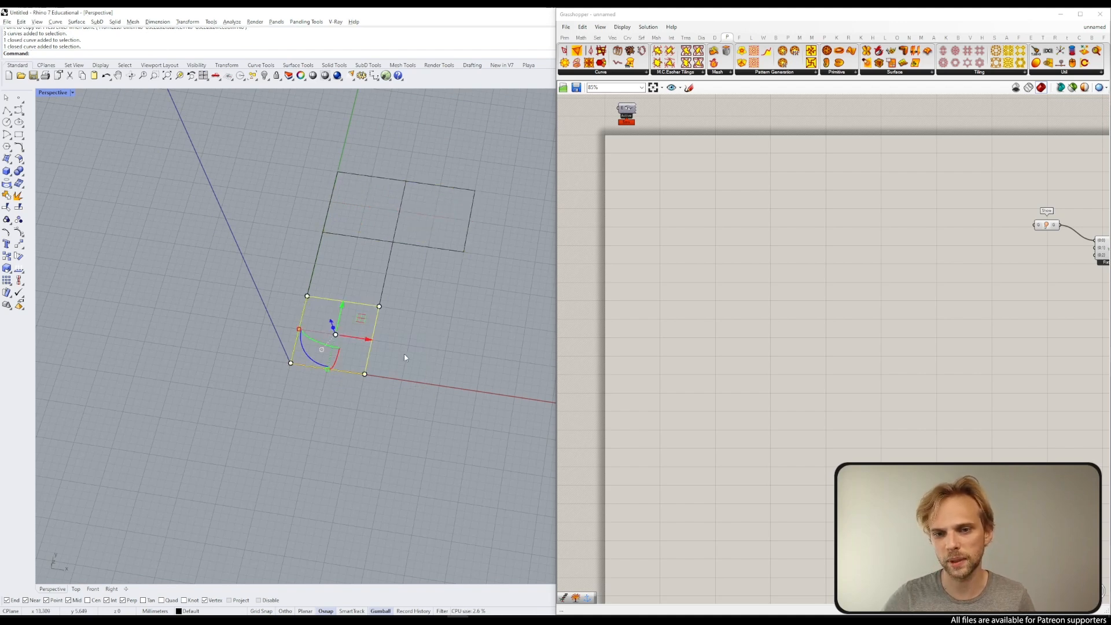
{"action": "left_click", "coordinate": [368, 340]}
{"action": "type", "text": "10"}
{"action": "key", "text": "Return"}
{"action": "key", "text": "Escape"}
Step: Copy the origin square and the farthest square of the original row by -10 along X, completing an H layout
{"action": "left_click", "coordinate": [287, 334]}
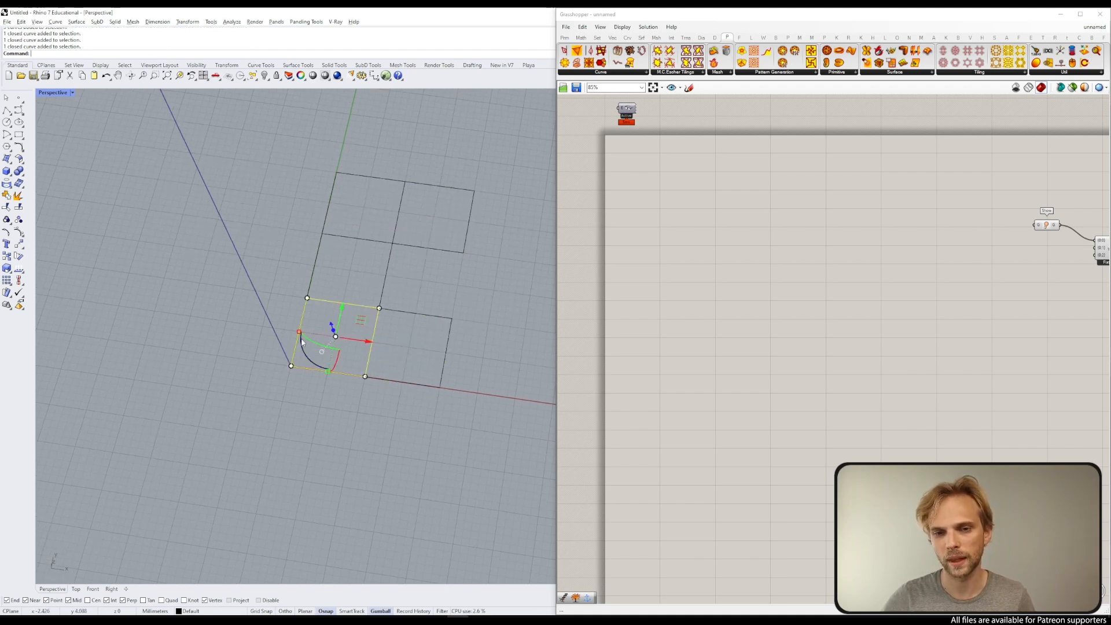
{"action": "left_click", "coordinate": [369, 342]}
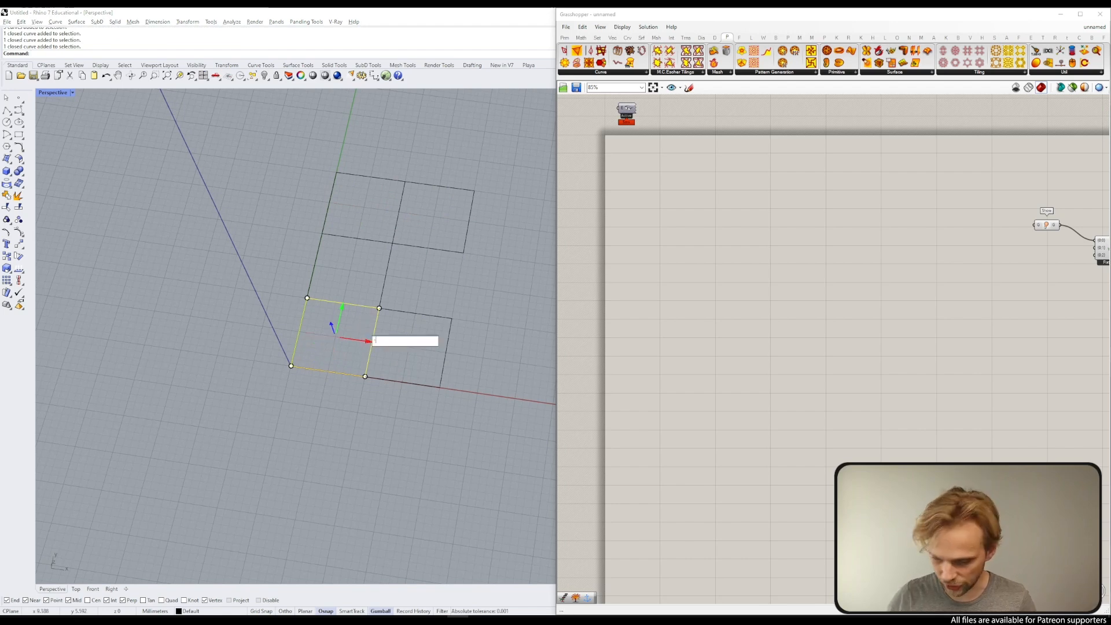
{"action": "type", "text": "-10"}
{"action": "key", "text": "Return"}
{"action": "key", "text": "Escape"}
{"action": "left_click", "coordinate": [328, 208]}
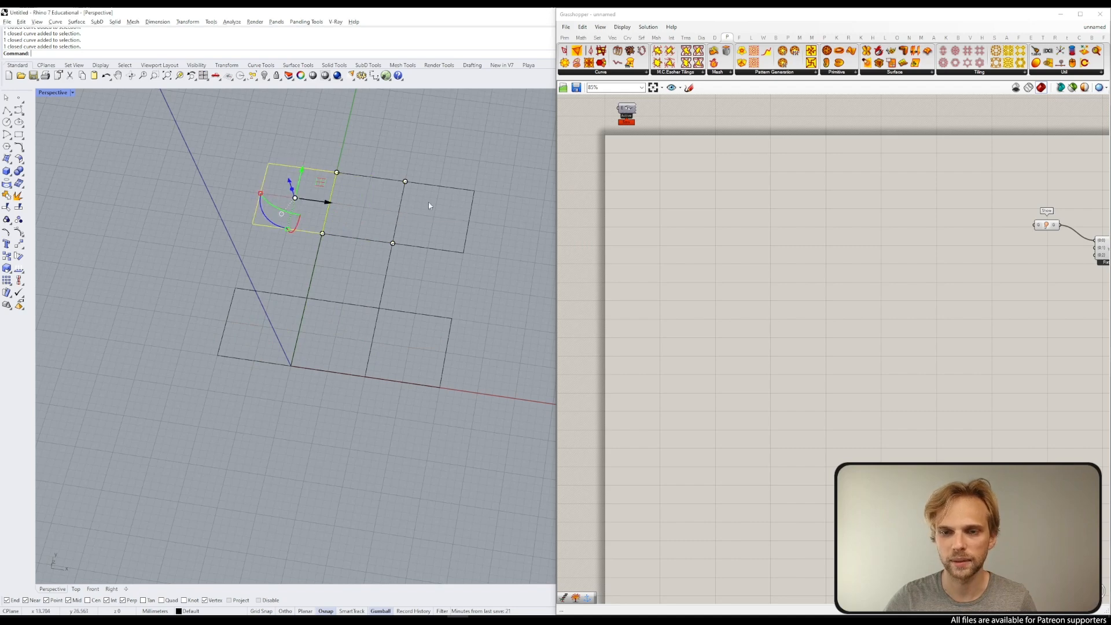
{"action": "key", "text": "Escape"}
Step: Add a Curve parameter to the Grasshopper canvas and assign all seven Rhino squares to it as multiple curves
{"action": "scroll", "coordinate": [382, 191], "scroll_direction": "up", "scroll_amount": 5}
{"action": "right_click_drag", "start_coordinate": [382, 193], "coordinate": [402, 156]}
{"action": "left_click_drag", "start_coordinate": [466, 399], "coordinate": [191, 162]}
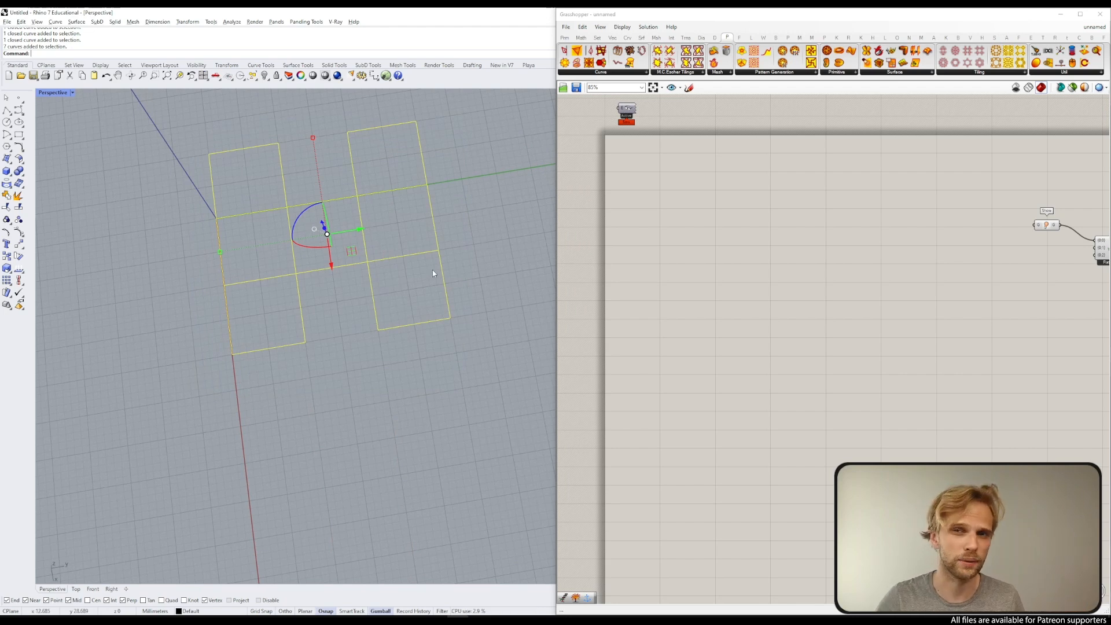
{"action": "double_click", "coordinate": [700, 216]}
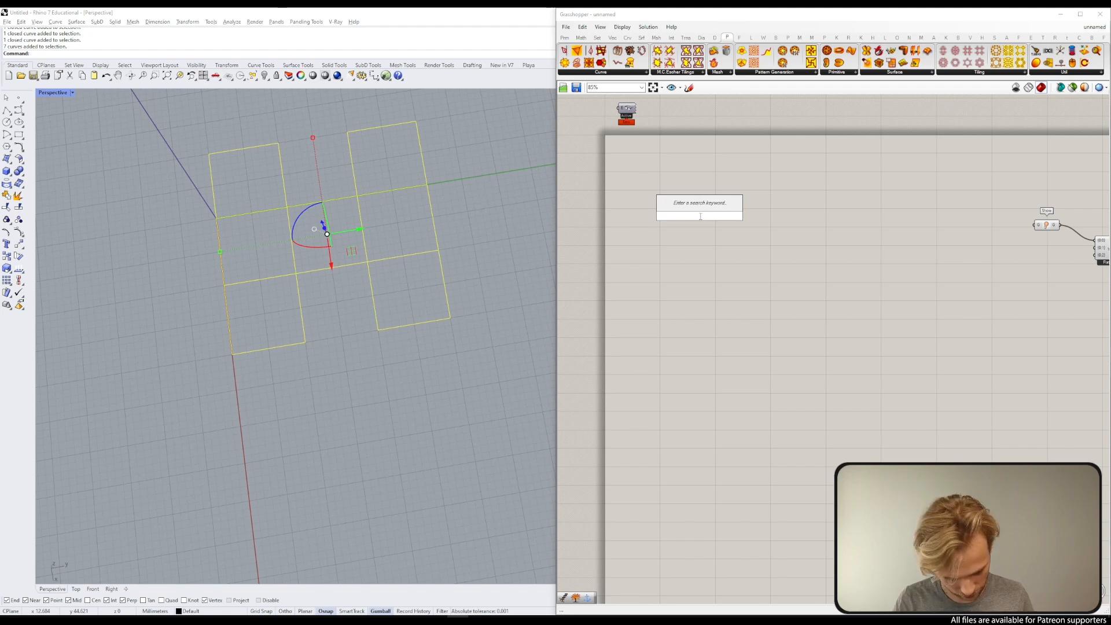
{"action": "type", "text": "curve"}
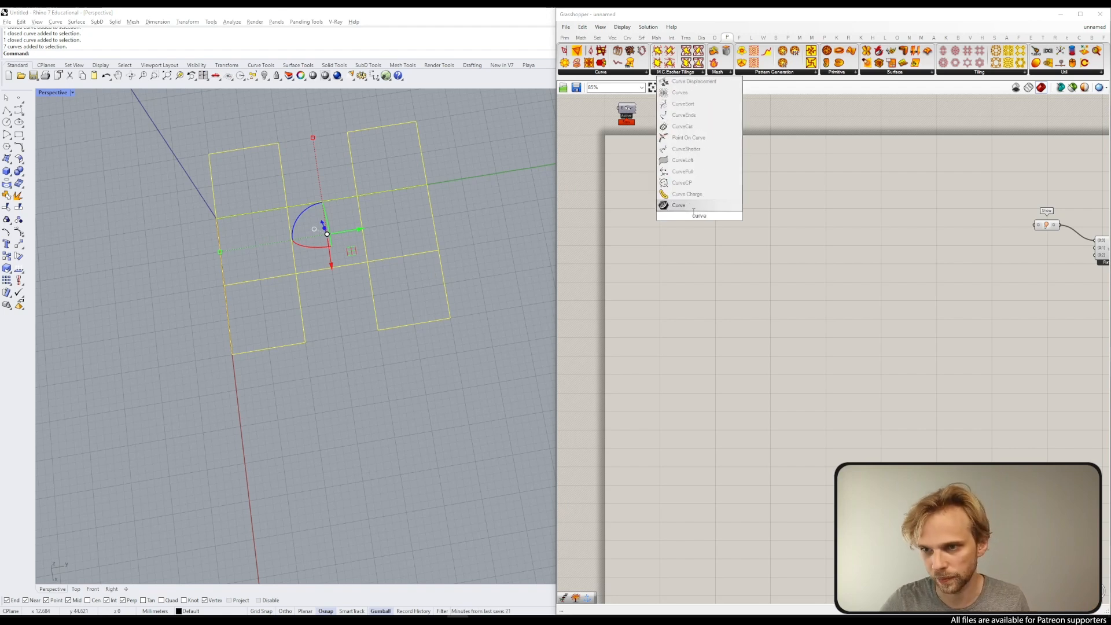
{"action": "left_click", "coordinate": [696, 208]}
{"action": "right_click", "coordinate": [699, 216]}
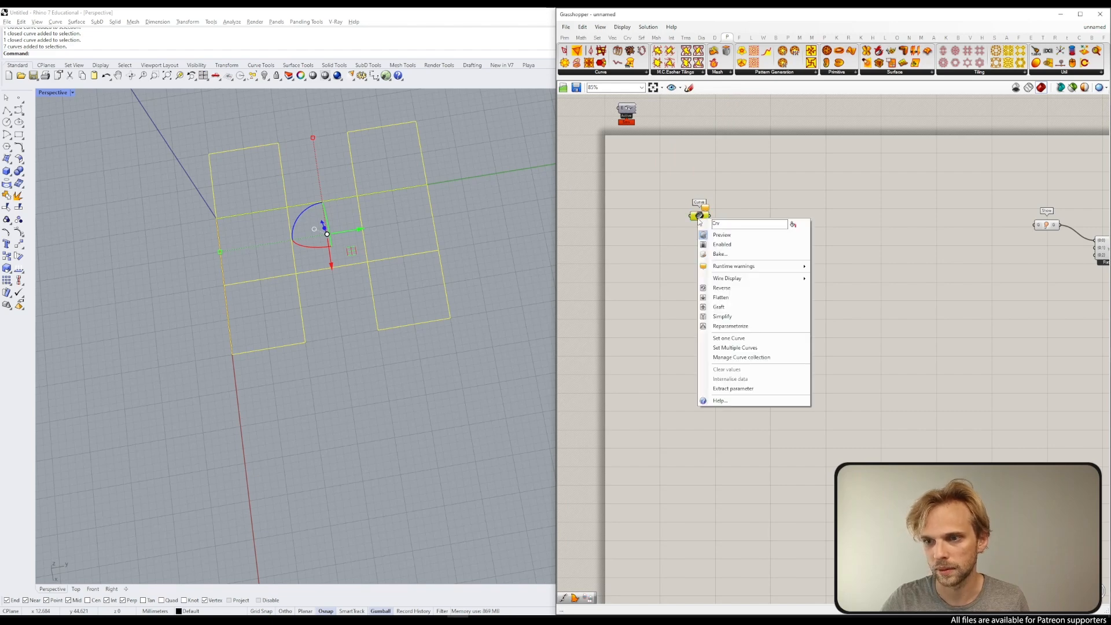
{"action": "left_click", "coordinate": [735, 348]}
{"action": "left_click_drag", "start_coordinate": [700, 216], "coordinate": [671, 266]}
{"action": "scroll", "coordinate": [692, 286], "scroll_direction": "up", "scroll_amount": 2}
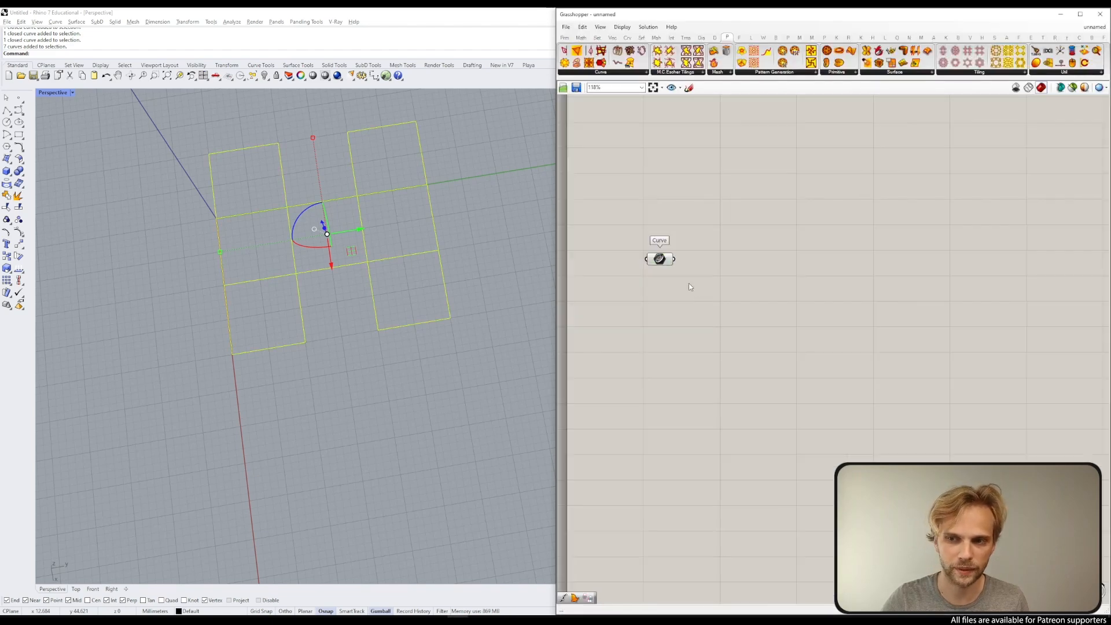
{"action": "key", "text": "Return"}
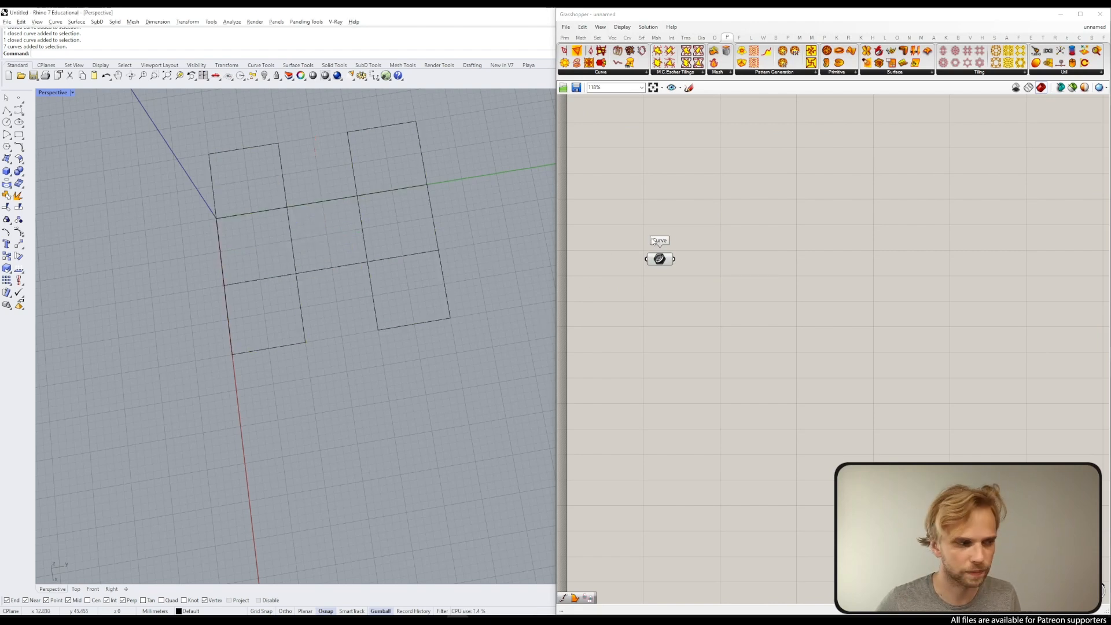
Step: Add a Mesh Surface component beside the Curve parameter and connect the curves to its S input
{"action": "left_click", "coordinate": [363, 215]}
{"action": "mouse_move", "coordinate": [662, 263]}
{"action": "left_mouse_down"}
{"action": "mouse_move", "coordinate": [644, 288]}
{"action": "mouse_move", "coordinate": [649, 269]}
{"action": "left_mouse_up"}
{"action": "left_click", "coordinate": [717, 318]}
{"action": "left_click", "coordinate": [497, 341]}
{"action": "double_click", "coordinate": [697, 321]}
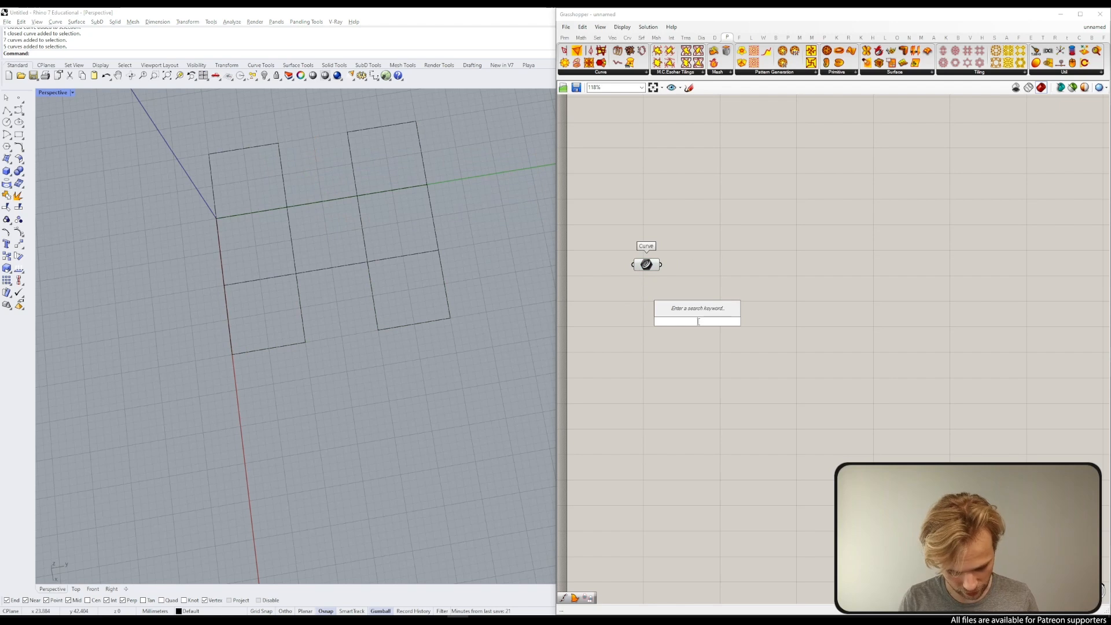
{"action": "type", "text": "mesh sur"}
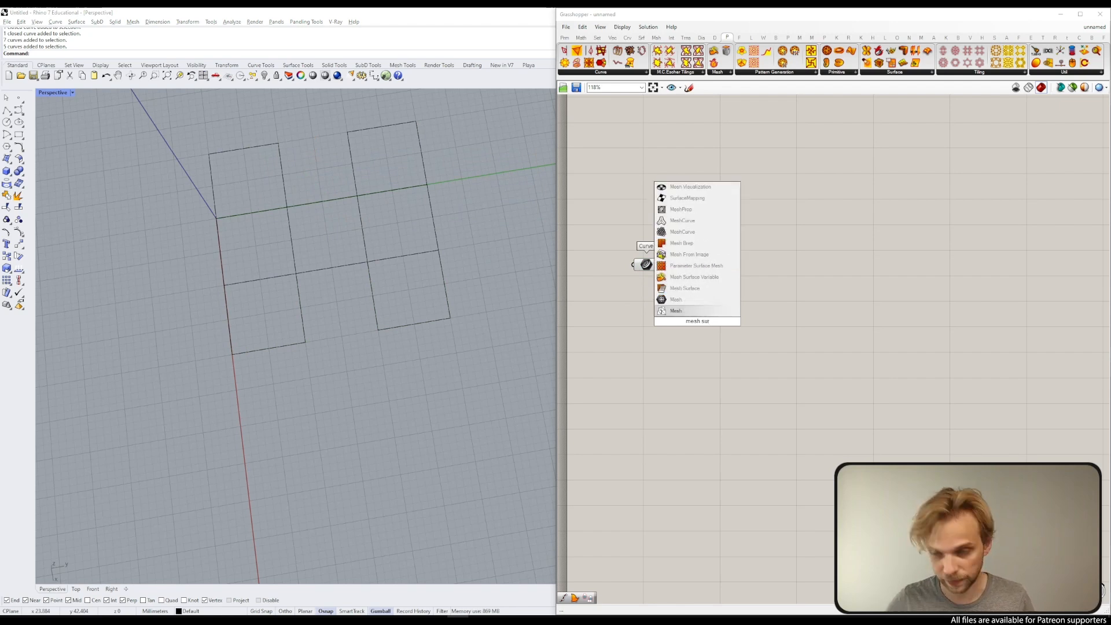
{"action": "left_click", "coordinate": [693, 287]}
{"action": "left_click_drag", "start_coordinate": [660, 265], "coordinate": [719, 290]}
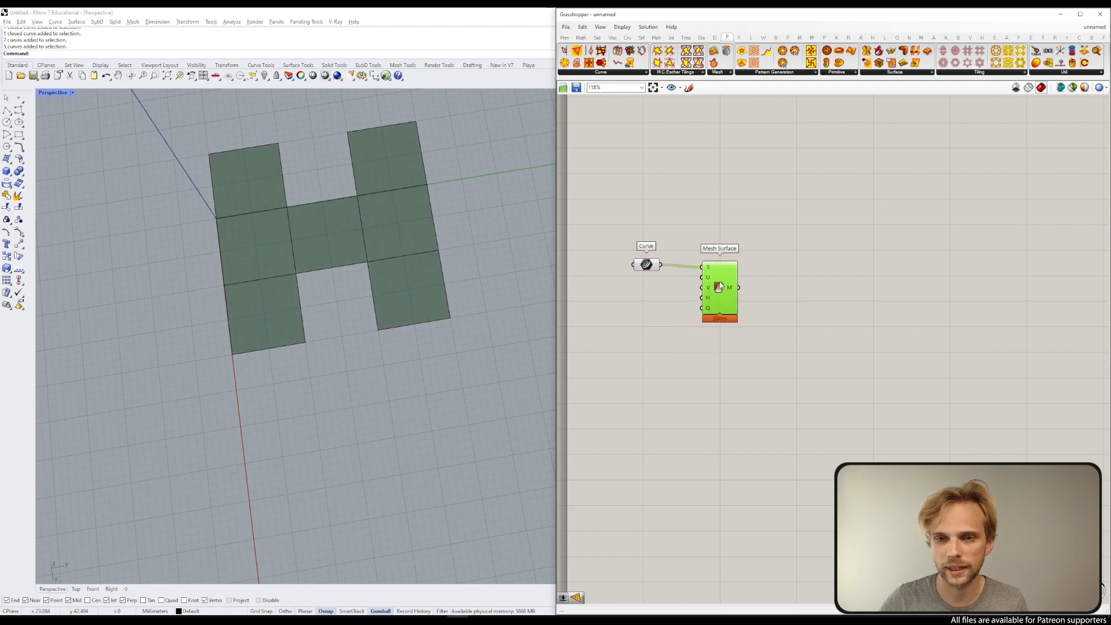
{"action": "left_click", "coordinate": [648, 300]}
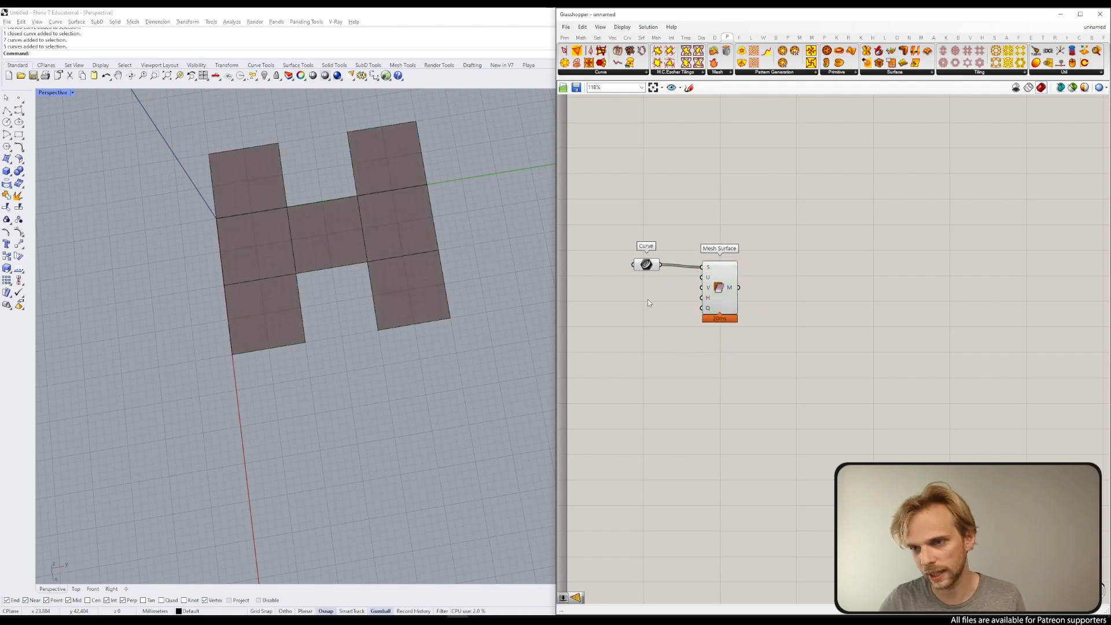
Step: Add a number slider set to 10 and connect it to the U and V inputs of Mesh Surface
{"action": "double_click", "coordinate": [648, 290]}
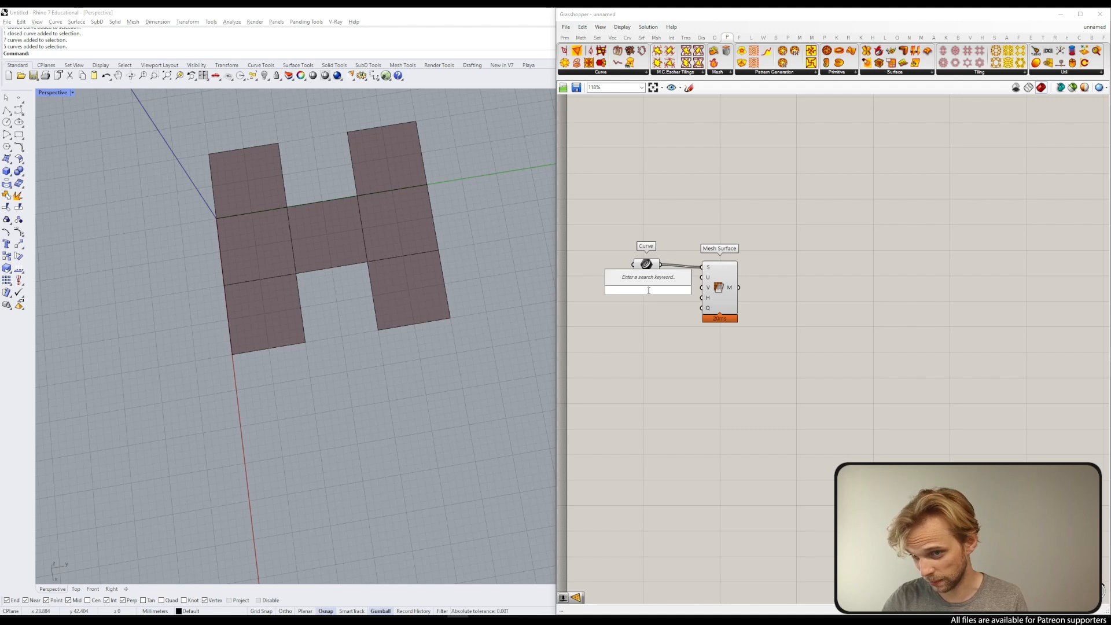
{"action": "type", "text": "10"}
{"action": "key", "text": "Return"}
{"action": "scroll", "coordinate": [688, 289], "scroll_direction": "up", "scroll_amount": 3}
{"action": "left_click_drag", "start_coordinate": [670, 281], "coordinate": [710, 285]}
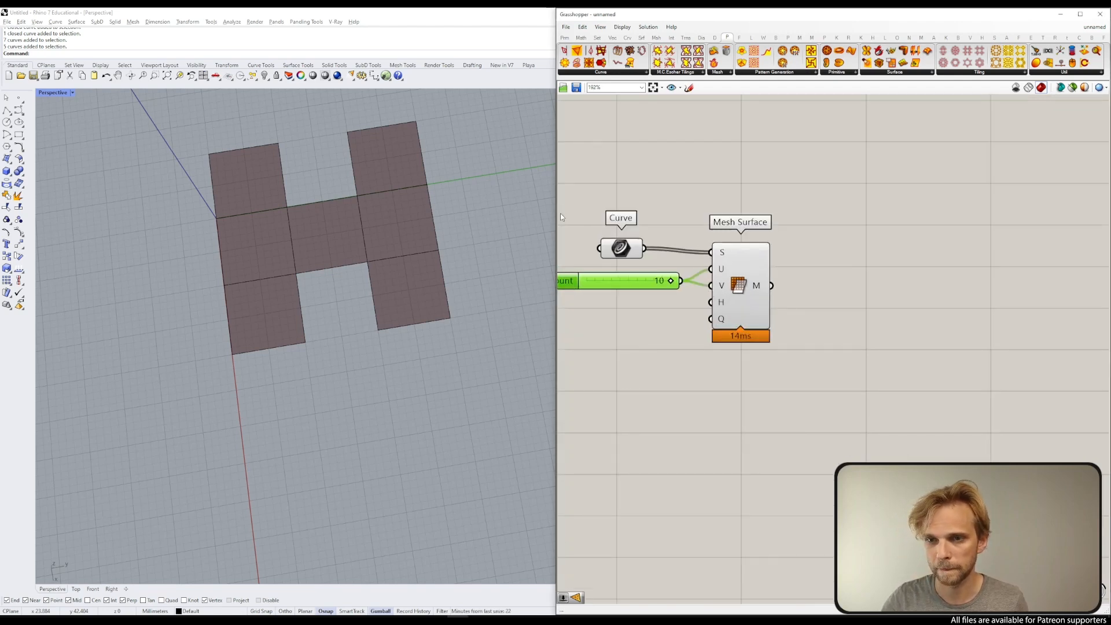
Step: Widen the Grasshopper window slightly and turn on Preview Mesh Edges
{"action": "left_click_drag", "start_coordinate": [556, 218], "coordinate": [528, 223]}
{"action": "right_click_drag", "start_coordinate": [382, 272], "coordinate": [298, 283]}
{"action": "right_click_drag", "start_coordinate": [651, 140], "coordinate": [768, 118]}
{"action": "left_click", "coordinate": [595, 27]}
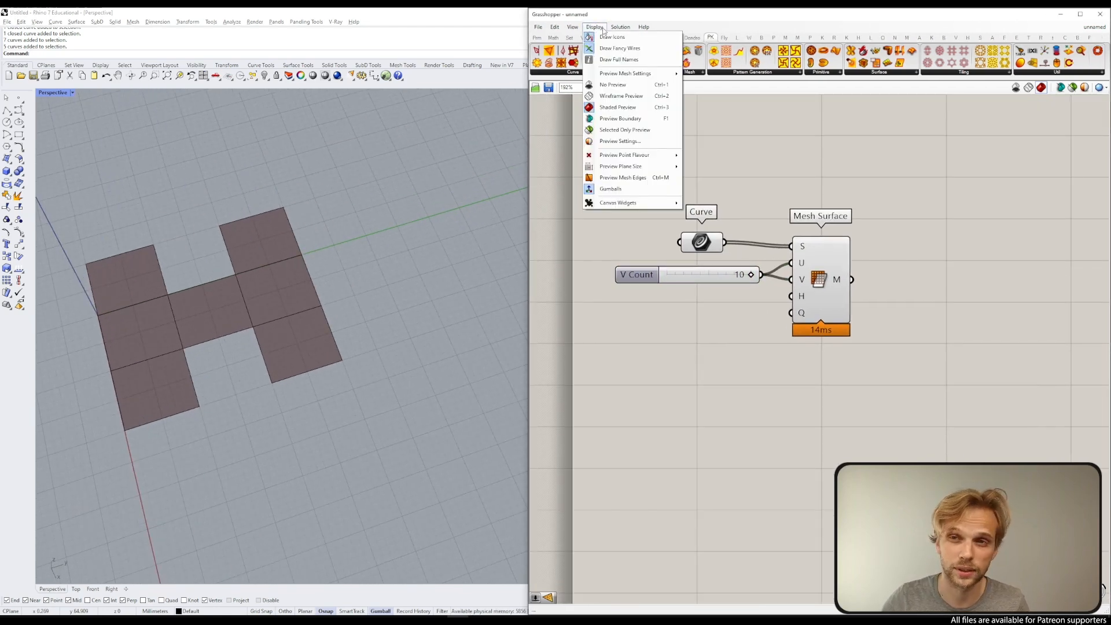
{"action": "left_click", "coordinate": [624, 178]}
{"action": "left_click", "coordinate": [840, 305]}
{"action": "left_click", "coordinate": [894, 380]}
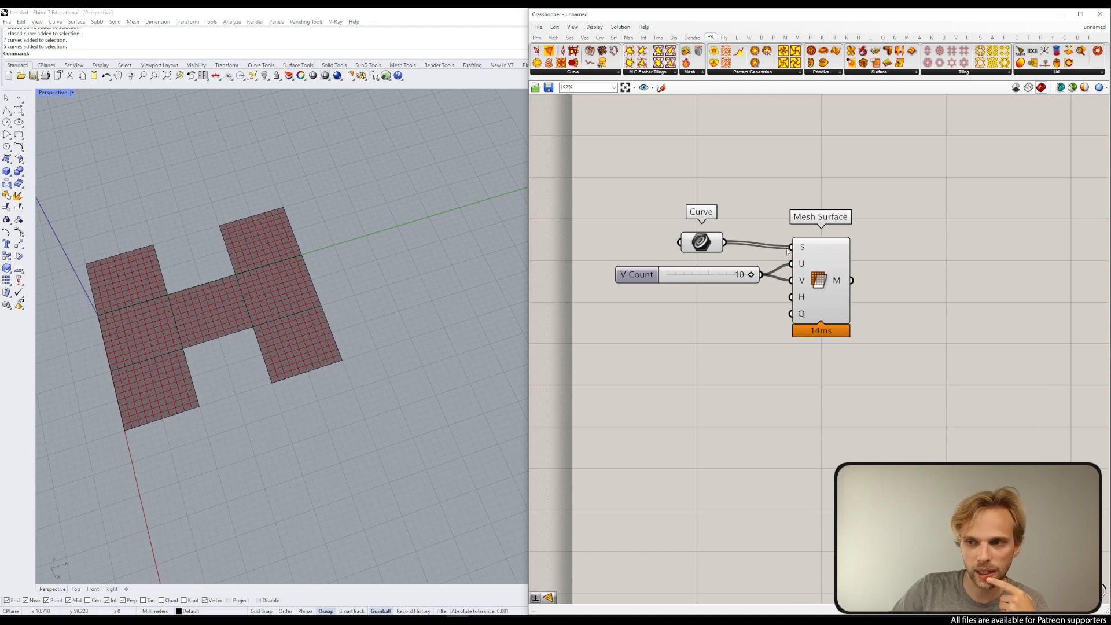
Step: Add Kangaroo's Combine&Clean component after Mesh Surface and connect the mesh output to its M input
{"action": "left_click", "coordinate": [286, 210]}
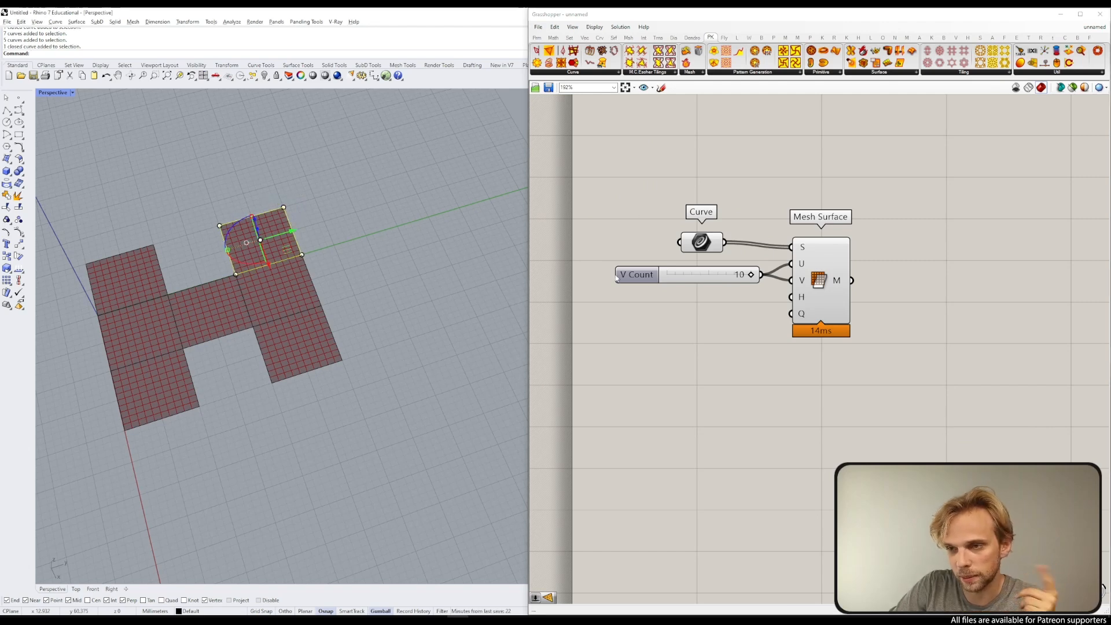
{"action": "right_click_drag", "start_coordinate": [906, 313], "coordinate": [860, 305]}
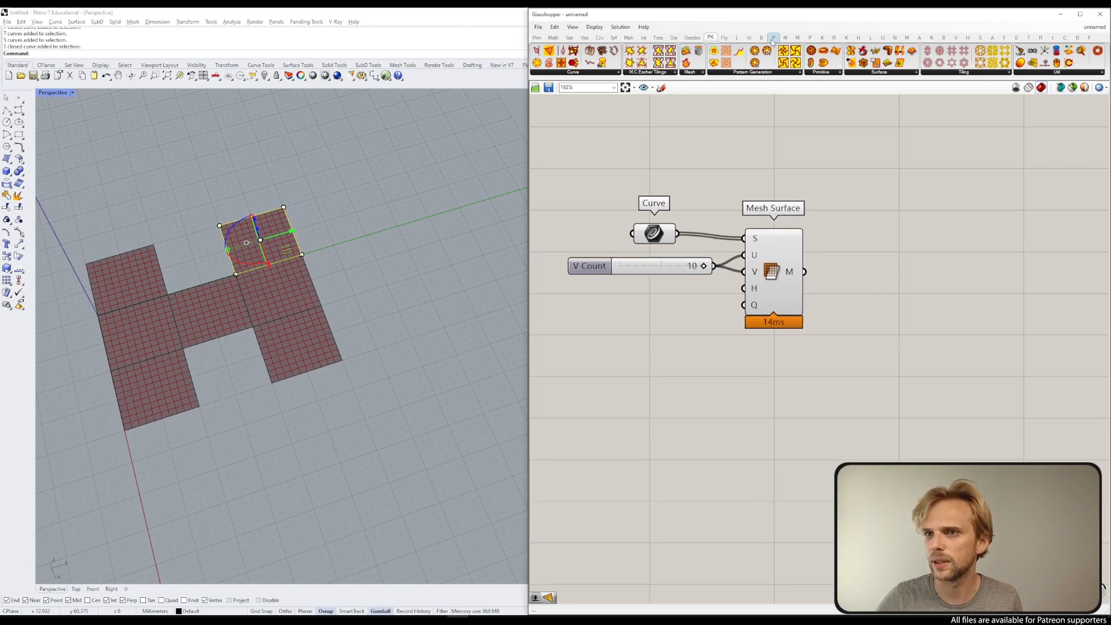
{"action": "left_click", "coordinate": [822, 39]}
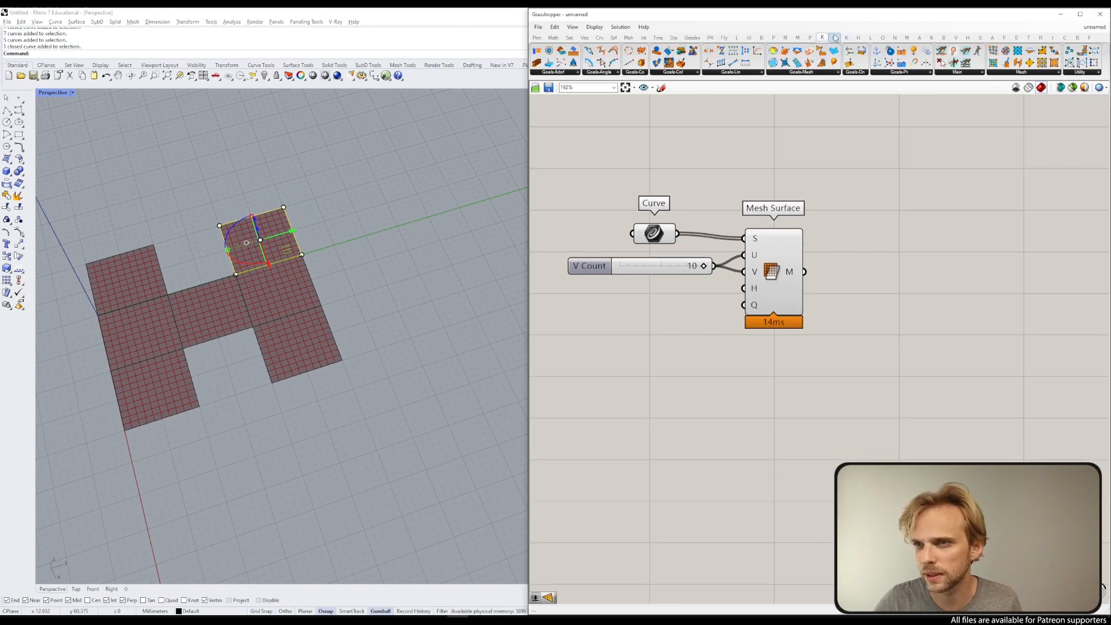
{"action": "left_click", "coordinate": [1085, 72]}
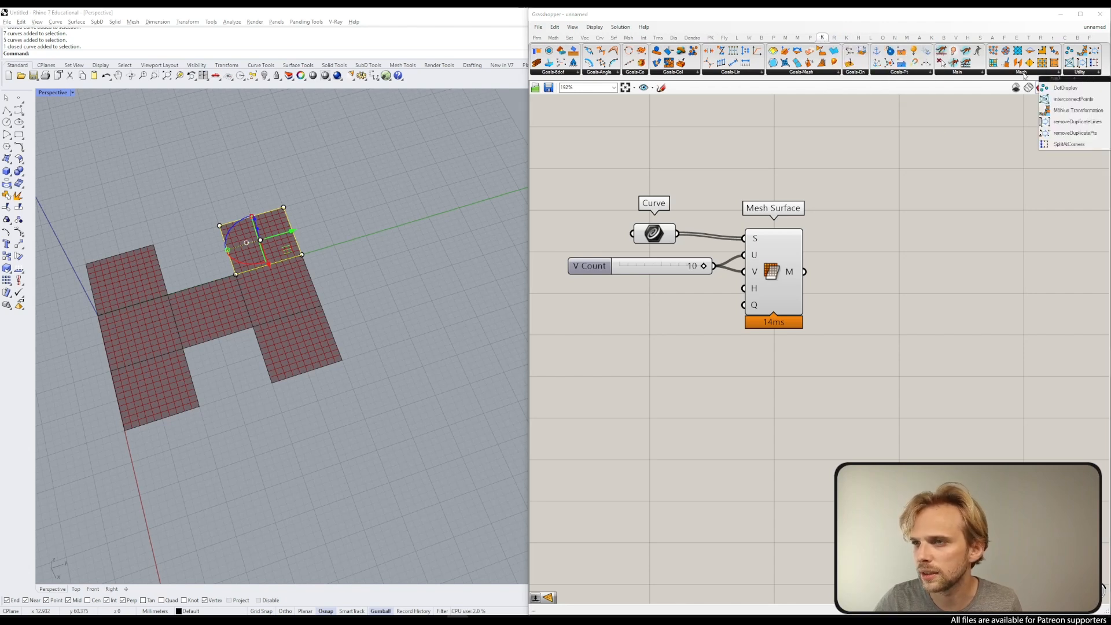
{"action": "left_click", "coordinate": [991, 73]}
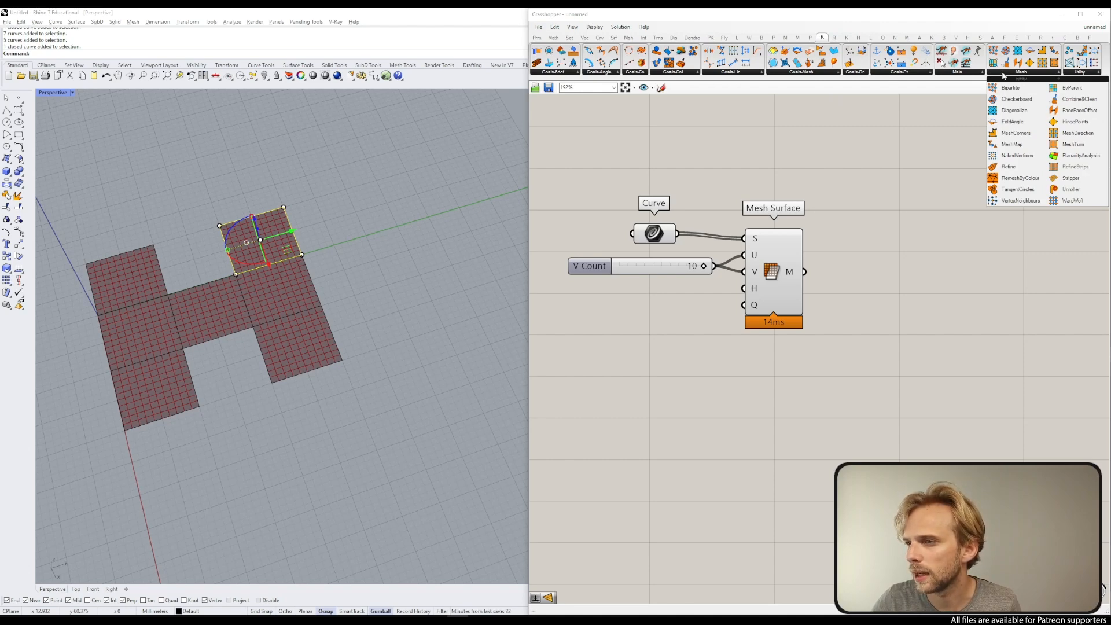
{"action": "left_click", "coordinate": [1076, 100]}
{"action": "left_click", "coordinate": [874, 306]}
{"action": "left_click_drag", "start_coordinate": [805, 271], "coordinate": [858, 273]}
{"action": "left_click", "coordinate": [856, 257]}
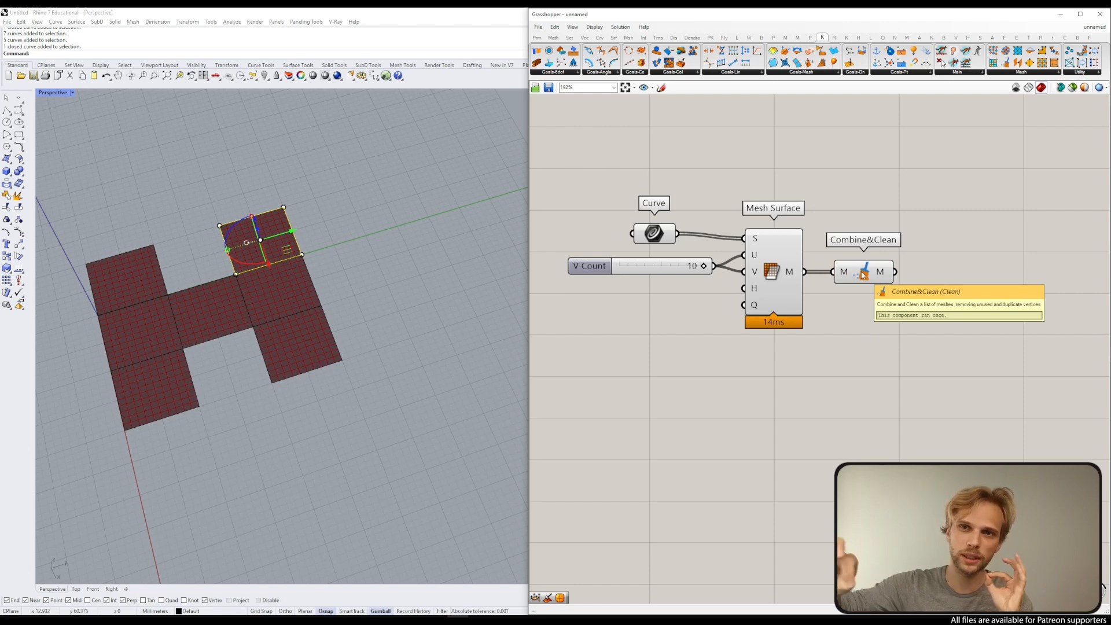
Step: Turn off the preview of the components ahead of Combine&Clean, including Mesh Surface
{"action": "left_click_drag", "start_coordinate": [920, 380], "coordinate": [810, 175]}
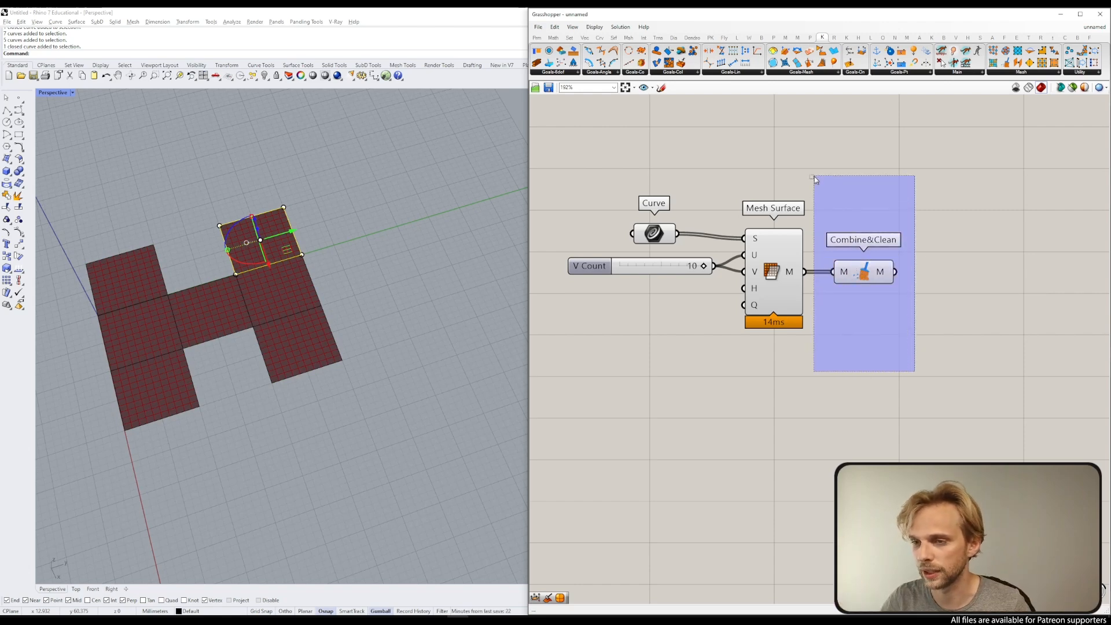
{"action": "left_click_drag", "start_coordinate": [819, 414], "coordinate": [599, 177]}
{"action": "middle_click", "coordinate": [603, 176]}
{"action": "left_click", "coordinate": [782, 151]}
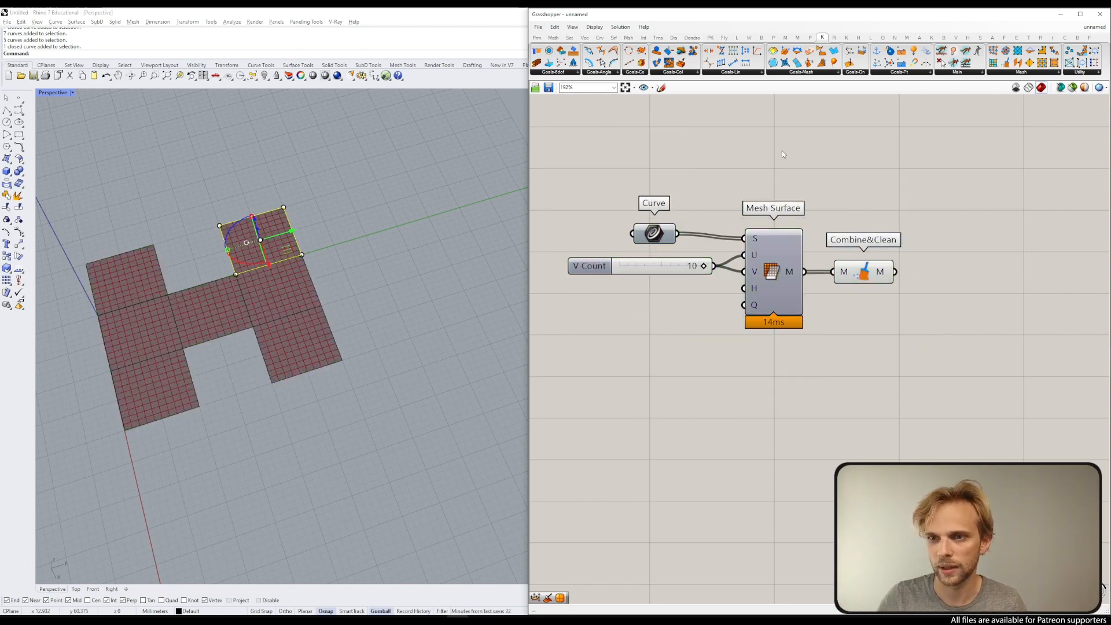
Step: Select all the squares of the H layout and turn on their control points
{"action": "left_click", "coordinate": [413, 267]}
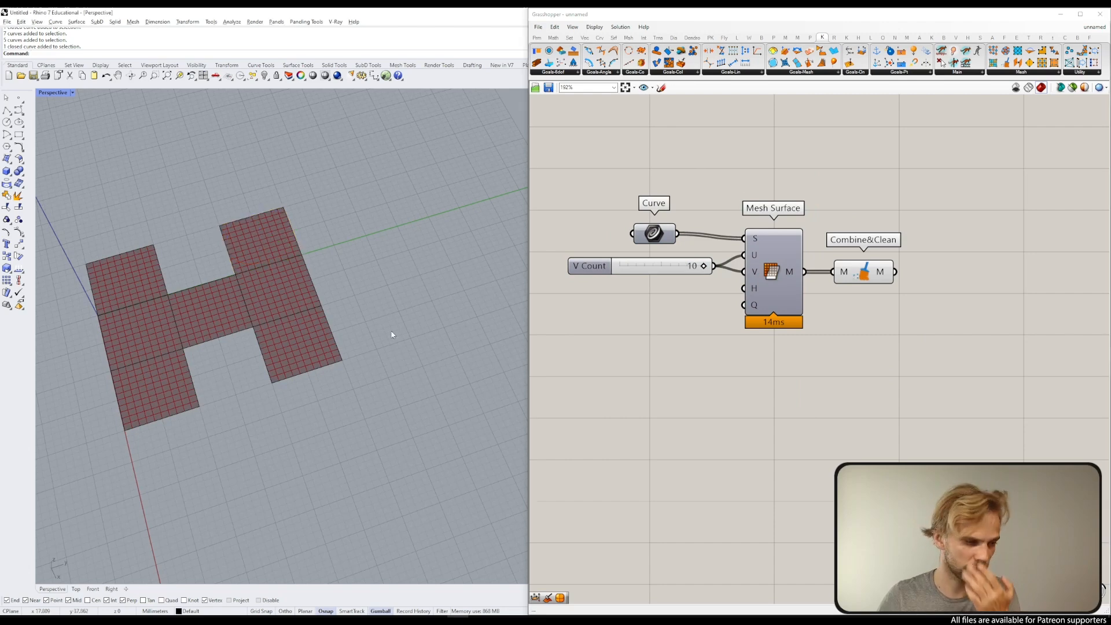
{"action": "scroll", "coordinate": [247, 224], "scroll_direction": "up", "scroll_amount": 5}
{"action": "scroll", "coordinate": [247, 220], "scroll_direction": "down", "scroll_amount": 4}
{"action": "right_click_drag", "start_coordinate": [267, 235], "coordinate": [310, 240], "text": "shift"}
{"action": "scroll", "coordinate": [322, 242], "scroll_direction": "down", "scroll_amount": 4}
{"action": "scroll", "coordinate": [307, 239], "scroll_direction": "up", "scroll_amount": 3}
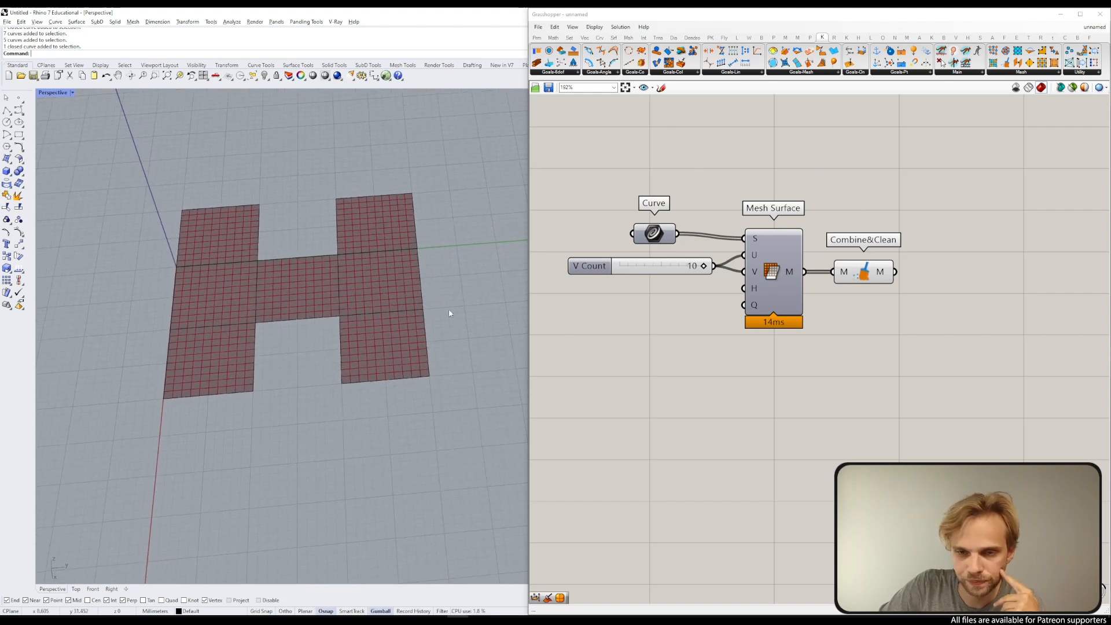
{"action": "left_click_drag", "start_coordinate": [467, 406], "coordinate": [294, 164]}
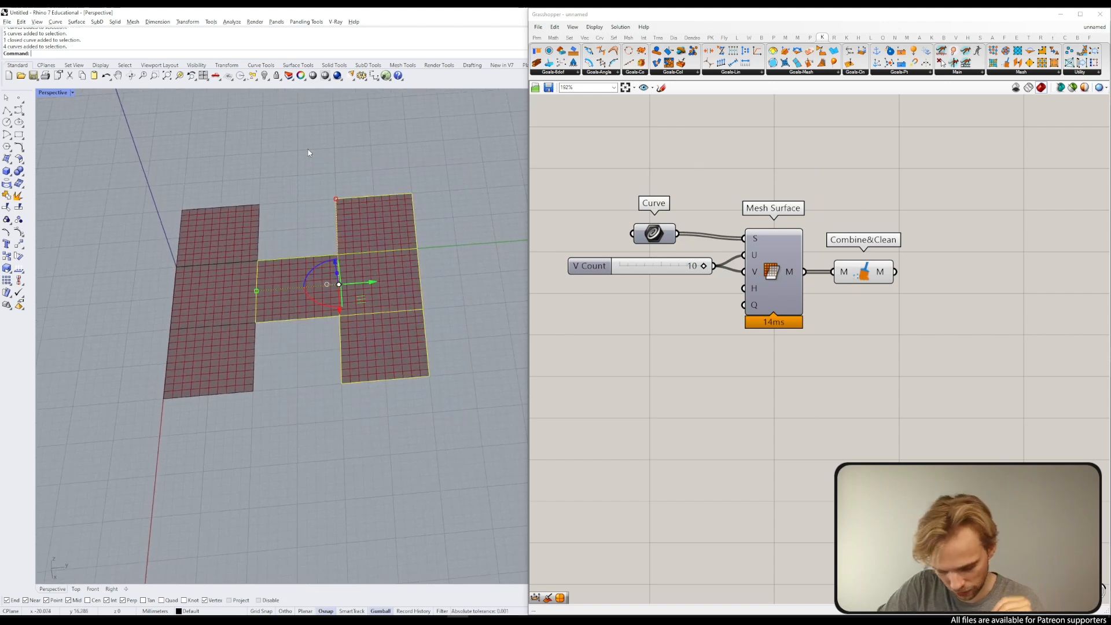
{"action": "left_click", "coordinate": [247, 155]}
{"action": "scroll", "coordinate": [246, 155], "scroll_direction": "down", "scroll_amount": 3}
{"action": "left_click_drag", "start_coordinate": [416, 376], "coordinate": [144, 141]}
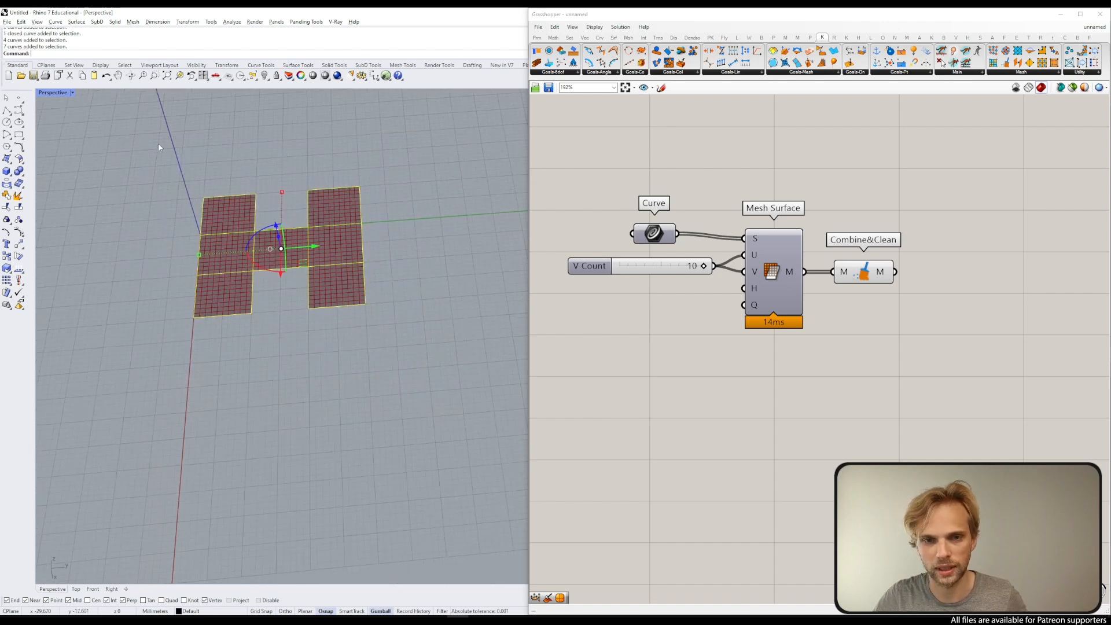
{"action": "key", "text": "F10"}
Step: Move the right leg's points outward to lengthen the crossbar, and extend the leg by moving its two upper end points outward
{"action": "right_click_drag", "start_coordinate": [324, 191], "coordinate": [315, 187]}
{"action": "left_click_drag", "start_coordinate": [316, 187], "coordinate": [422, 370]}
{"action": "left_click_drag", "start_coordinate": [393, 261], "coordinate": [430, 261]}
{"action": "left_click", "coordinate": [381, 179]}
{"action": "left_click_drag", "start_coordinate": [324, 172], "coordinate": [397, 189]}
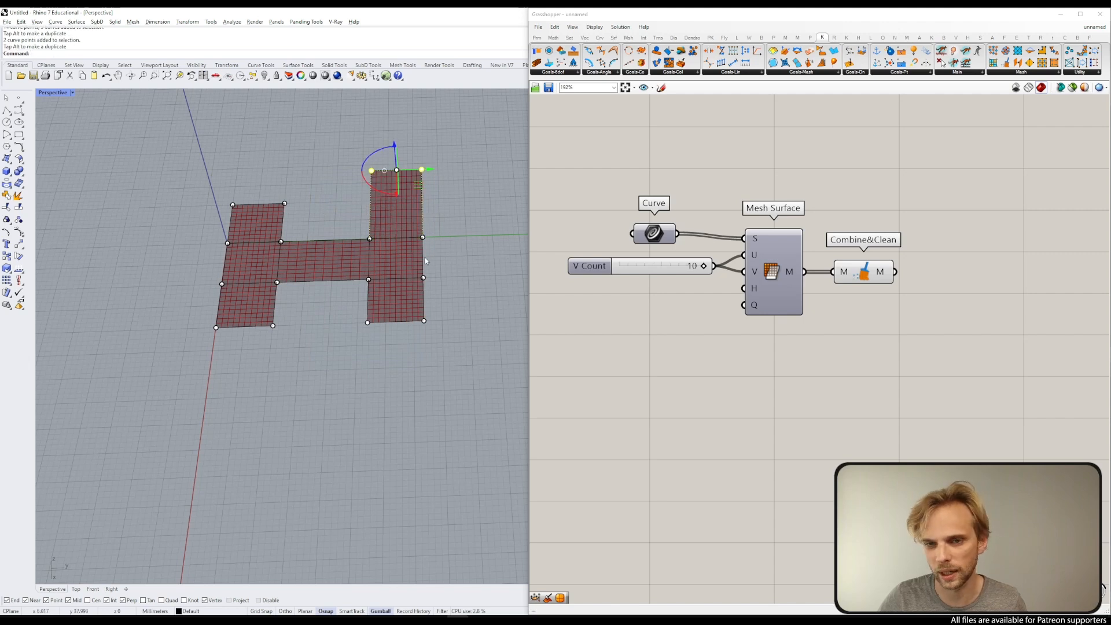
Step: Slant both ends of the right leg by moving its lower inner corner outward and its upper outer corner inward
{"action": "right_click_drag", "start_coordinate": [394, 325], "coordinate": [383, 332], "text": "shift"}
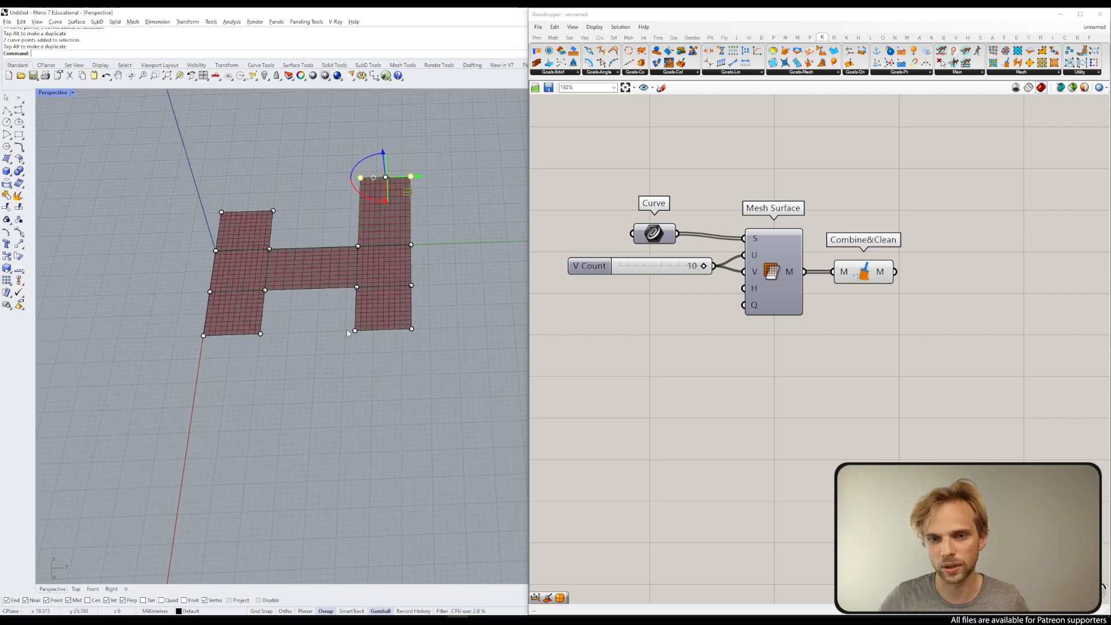
{"action": "left_click_drag", "start_coordinate": [316, 327], "coordinate": [359, 369]}
{"action": "left_click", "coordinate": [291, 308]}
{"action": "right_click_drag", "start_coordinate": [168, 270], "coordinate": [214, 283], "text": "shift"}
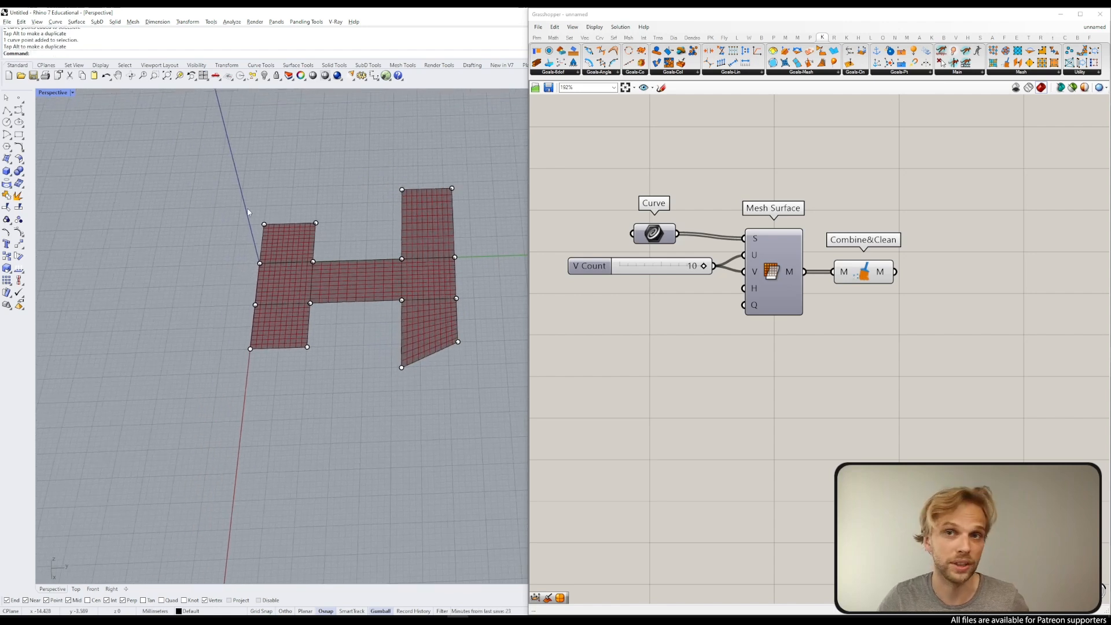
{"action": "left_click_drag", "start_coordinate": [448, 169], "coordinate": [454, 250]}
{"action": "left_click", "coordinate": [288, 187]}
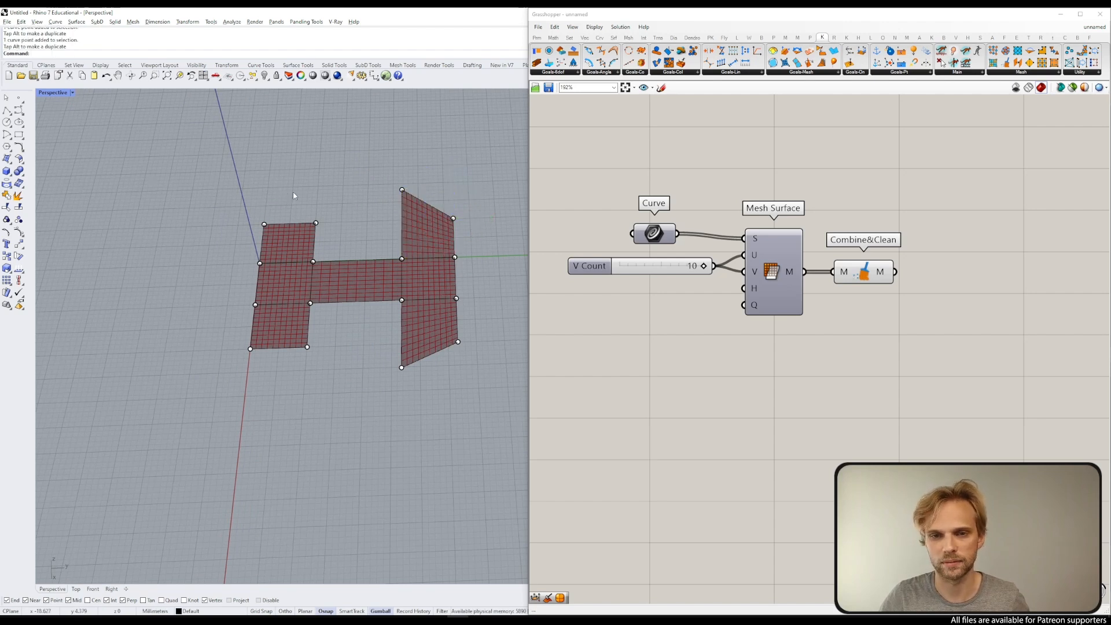
Step: Move the upper and lower inner corners of the left leg outward to slant both of its ends
{"action": "mouse_move", "coordinate": [307, 210]}
{"action": "left_mouse_down"}
{"action": "mouse_move", "coordinate": [317, 248]}
{"action": "mouse_move", "coordinate": [315, 230]}
{"action": "left_mouse_up"}
{"action": "key", "text": "Escape"}
{"action": "left_click_drag", "start_coordinate": [298, 333], "coordinate": [308, 387]}
{"action": "key", "text": "Escape"}
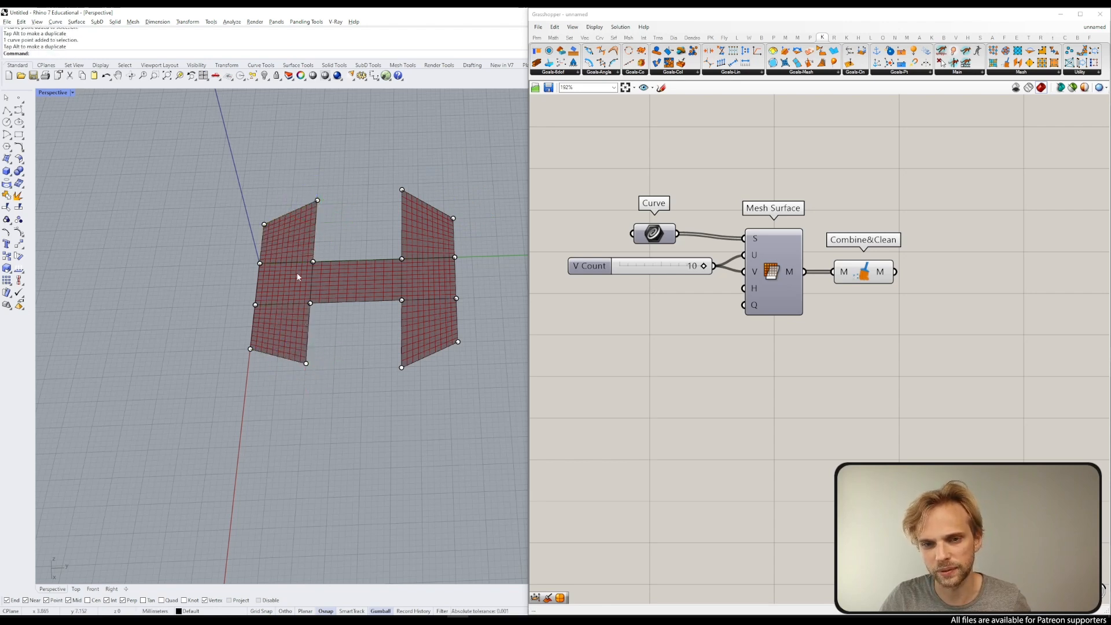
Step: Scale apart the points where the crossbar meets the left leg to widen that end of the crossbar
{"action": "left_click_drag", "start_coordinate": [298, 245], "coordinate": [321, 312]}
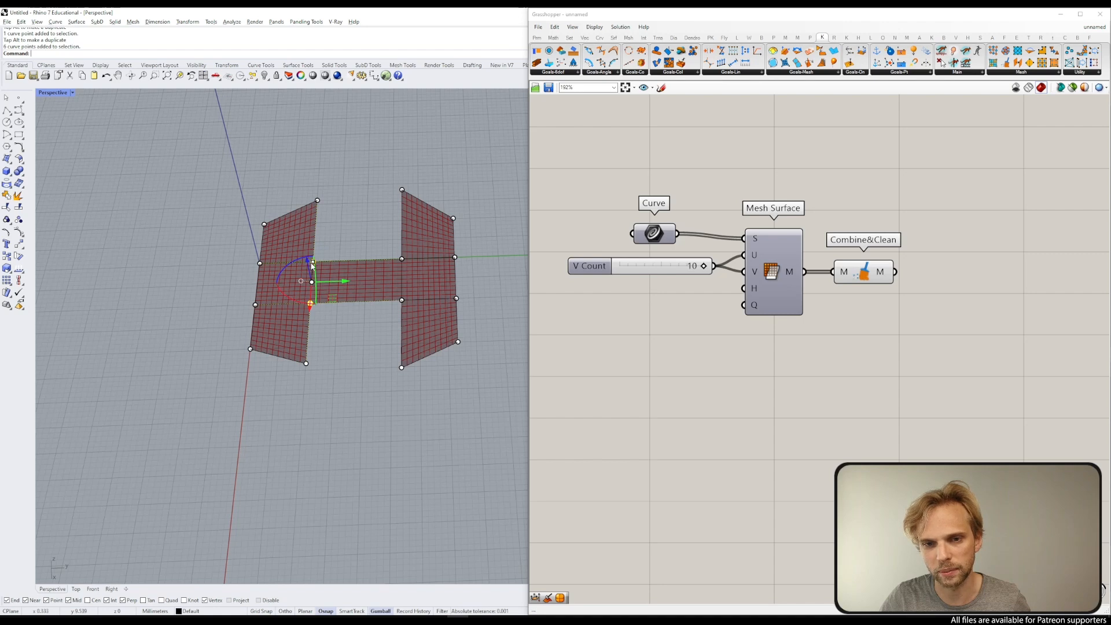
{"action": "left_click_drag", "start_coordinate": [317, 257], "coordinate": [317, 246]}
{"action": "key", "text": "Escape"}
{"action": "right_click_drag", "start_coordinate": [347, 232], "coordinate": [326, 251]}
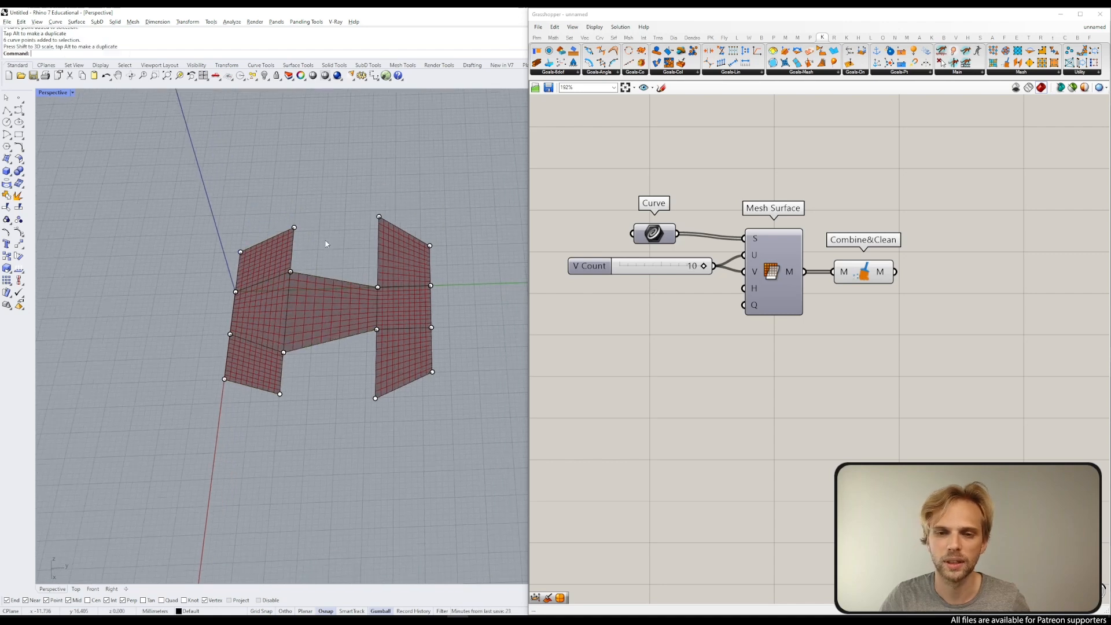
Step: Move the outer points of the left leg away from the crossbar to widen the leg, and turn off the control points
{"action": "left_click_drag", "start_coordinate": [186, 219], "coordinate": [250, 427]}
{"action": "left_click_drag", "start_coordinate": [267, 315], "coordinate": [231, 313]}
{"action": "key", "text": "Escape"}
{"action": "key", "text": "F11"}
{"action": "right_click_drag", "start_coordinate": [342, 210], "coordinate": [359, 191]}
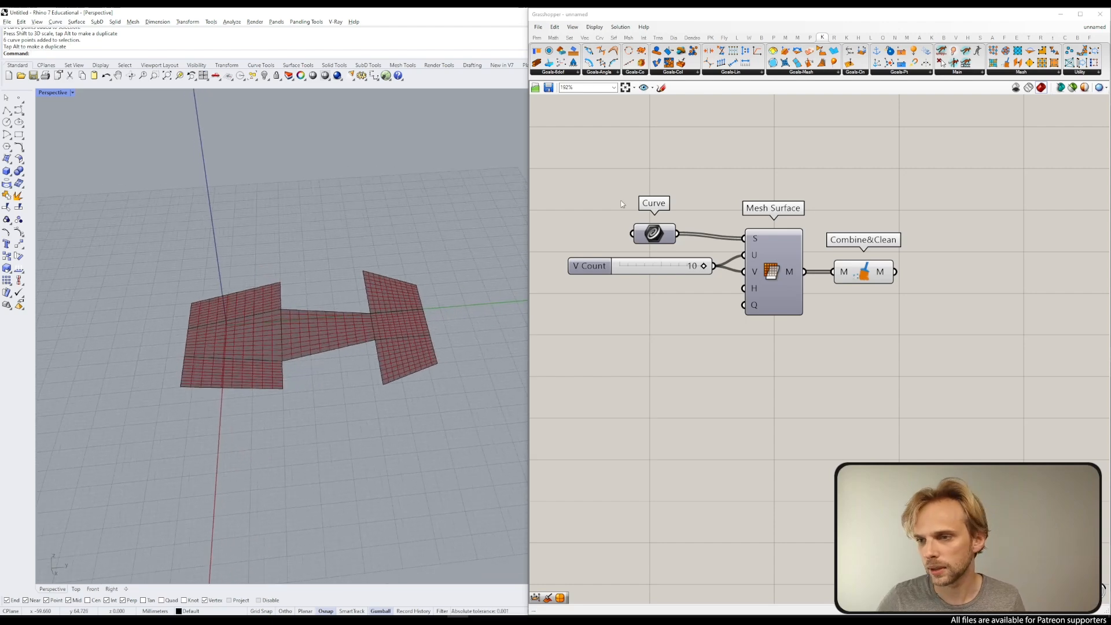
Step: Move the mesh components closer to the solver definition and connect the Combine&Clean output to the Show component's input
{"action": "scroll", "coordinate": [830, 213], "scroll_direction": "down", "scroll_amount": 5}
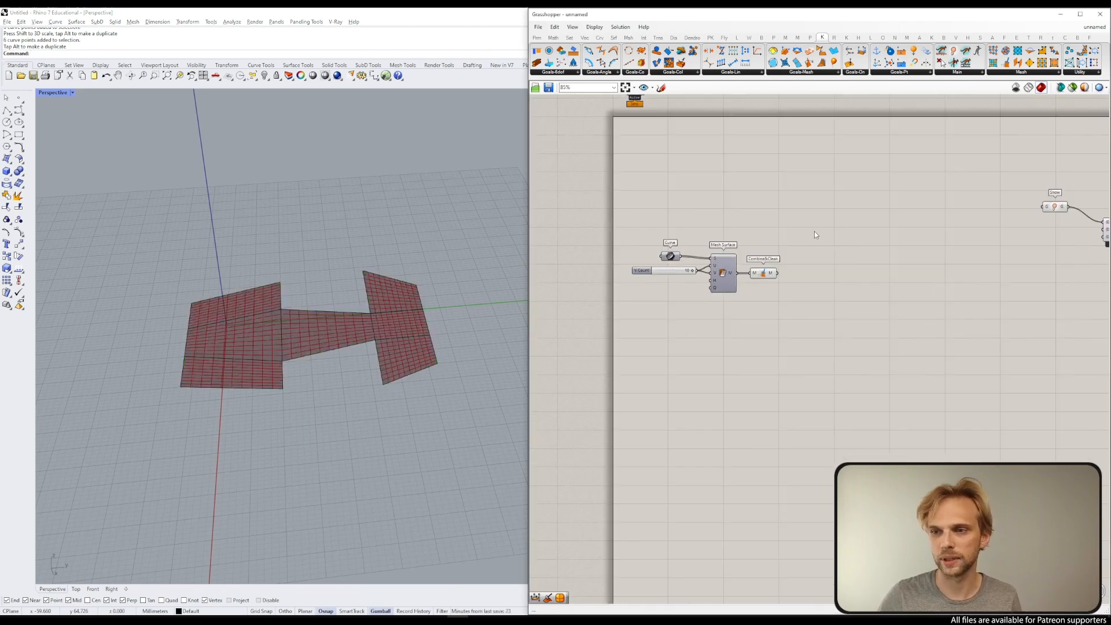
{"action": "right_click_drag", "start_coordinate": [737, 288], "coordinate": [725, 286]}
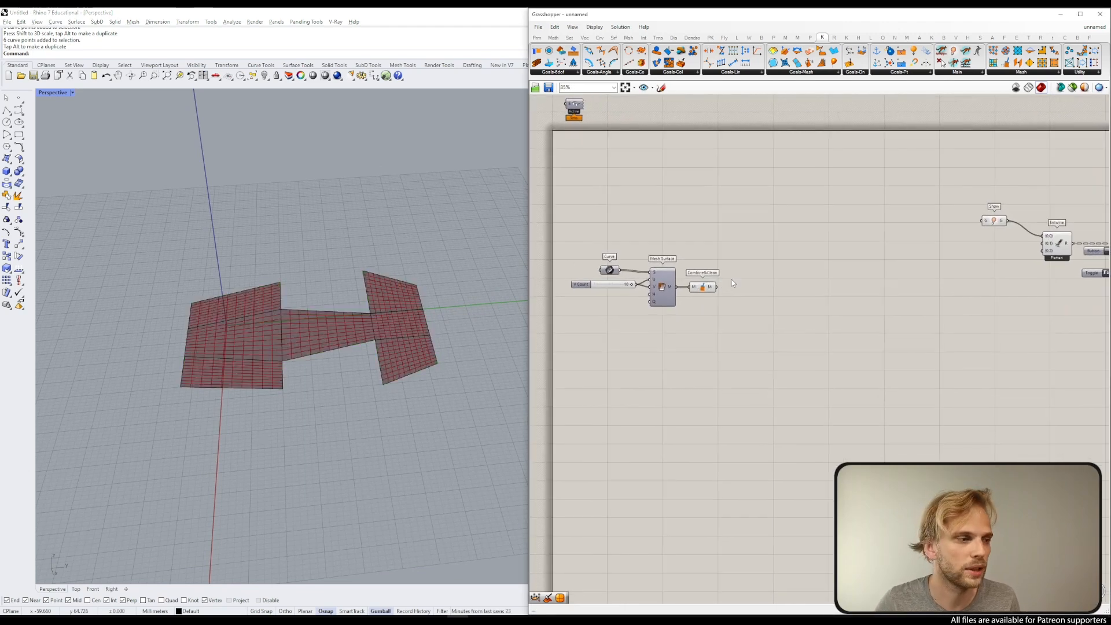
{"action": "left_click_drag", "start_coordinate": [776, 352], "coordinate": [636, 277]}
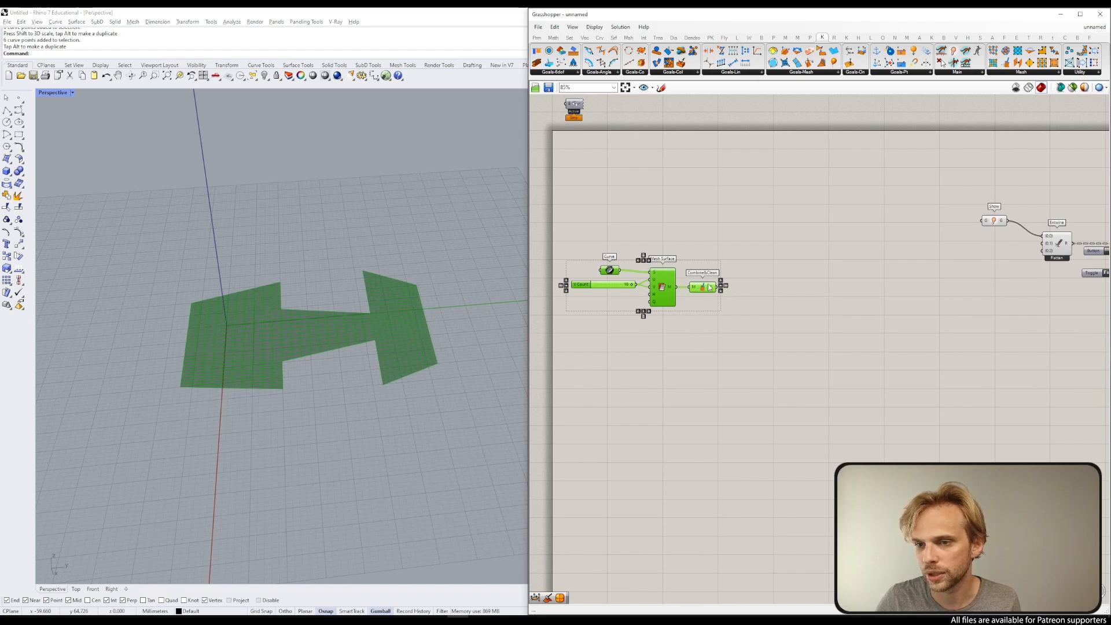
{"action": "left_click_drag", "start_coordinate": [705, 287], "coordinate": [819, 231]}
{"action": "right_click_drag", "start_coordinate": [978, 266], "coordinate": [826, 277]}
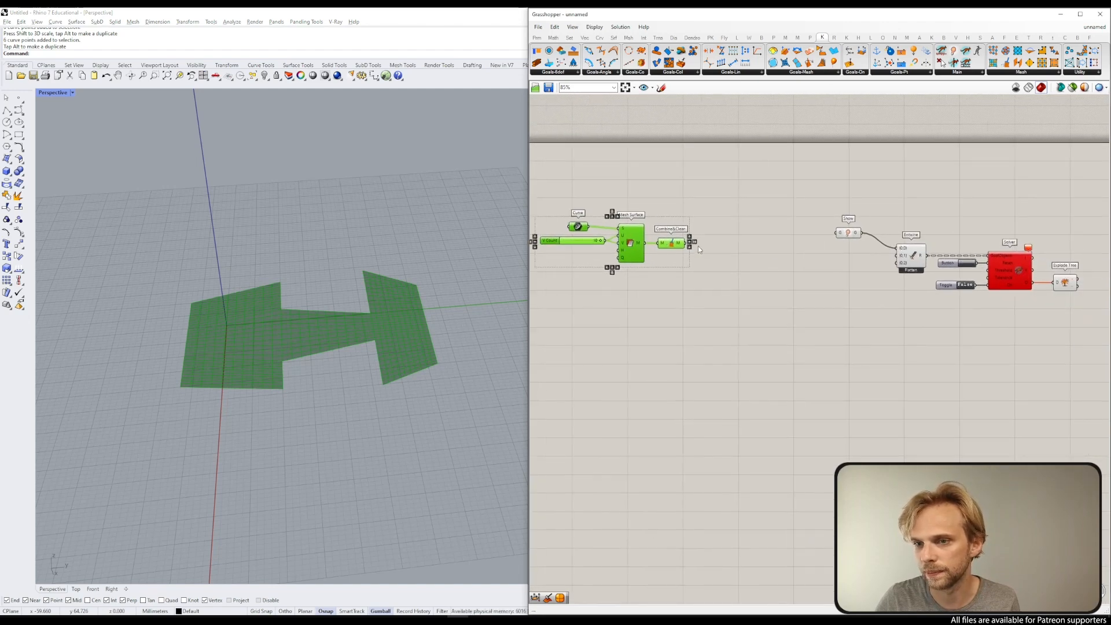
{"action": "left_click", "coordinate": [750, 270]}
{"action": "left_click_drag", "start_coordinate": [686, 244], "coordinate": [837, 233]}
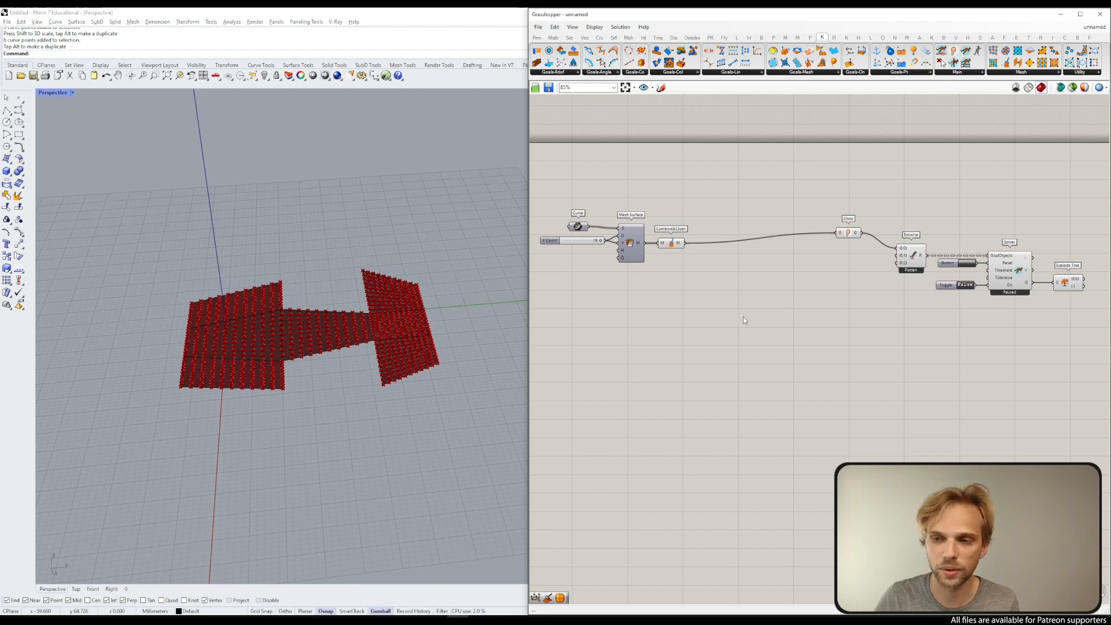
Step: Turn off the preview of the mesh components up to Combine&Clean and shift the group slightly lower on the canvas
{"action": "left_click_drag", "start_coordinate": [743, 317], "coordinate": [573, 208]}
{"action": "left_click", "coordinate": [730, 327]}
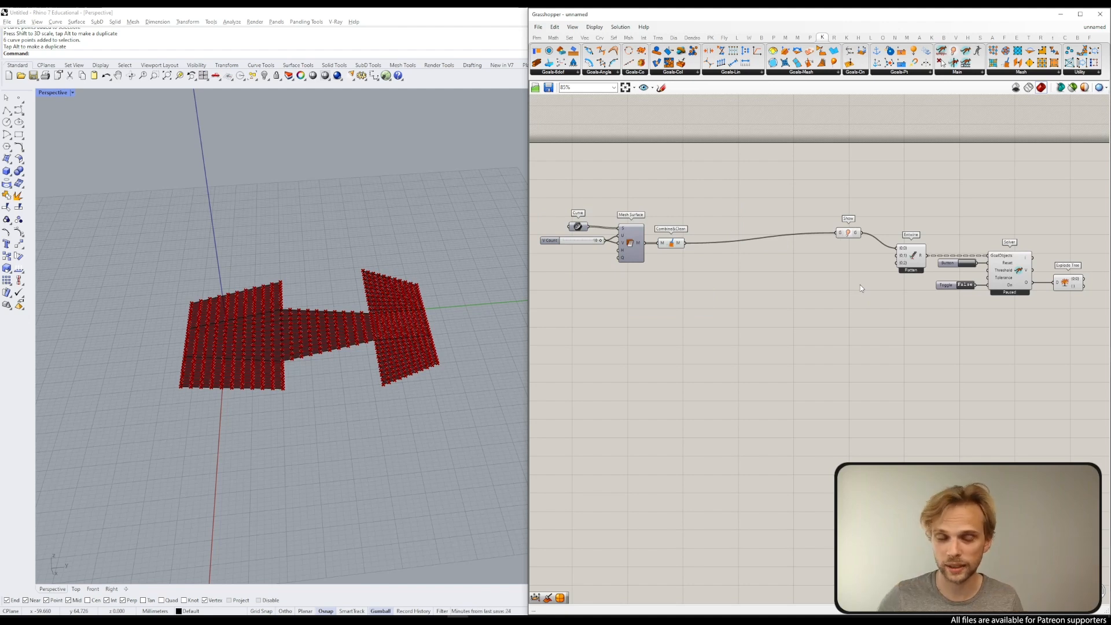
{"action": "left_click_drag", "start_coordinate": [736, 308], "coordinate": [530, 161]}
{"action": "middle_click", "coordinate": [617, 179]}
{"action": "left_click", "coordinate": [641, 164]}
{"action": "left_click_drag", "start_coordinate": [674, 284], "coordinate": [531, 178]}
{"action": "left_click_drag", "start_coordinate": [627, 247], "coordinate": [633, 262]}
{"action": "left_click", "coordinate": [667, 201]}
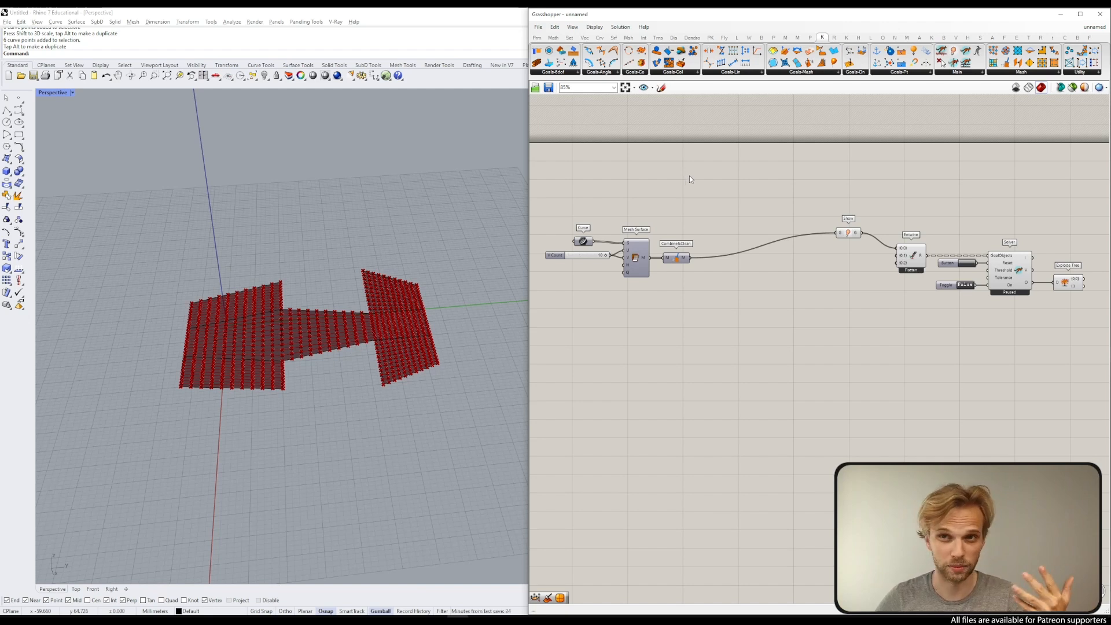
Step: Move Show slightly higher and add Kangaroo's VertexLoads and EdgeLengths components below it
{"action": "left_click_drag", "start_coordinate": [840, 236], "coordinate": [840, 222]}
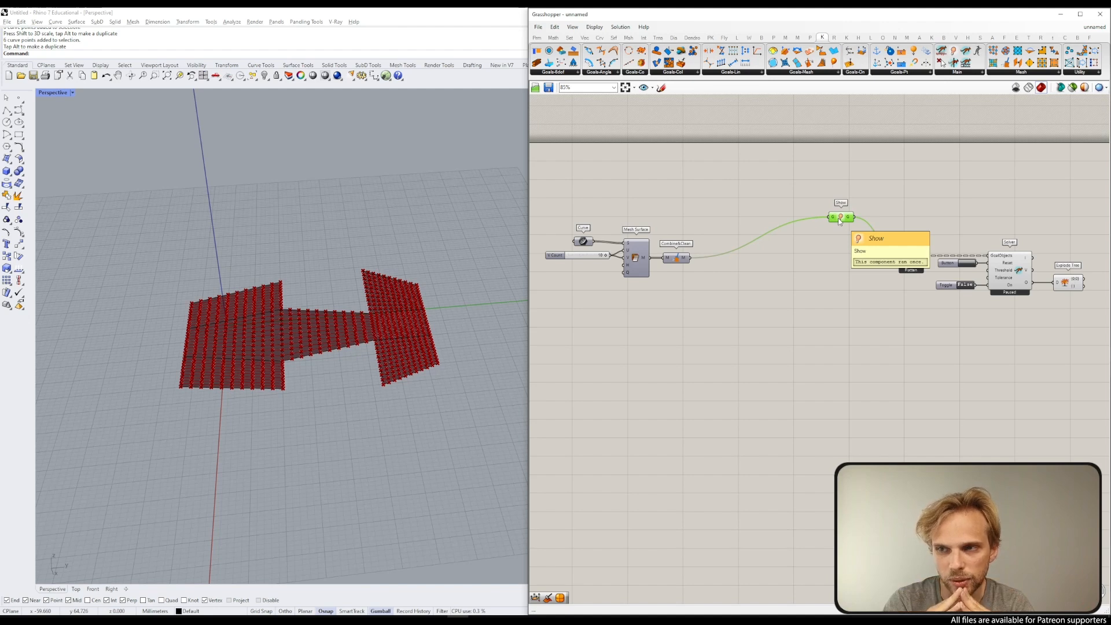
{"action": "left_click", "coordinate": [840, 245]}
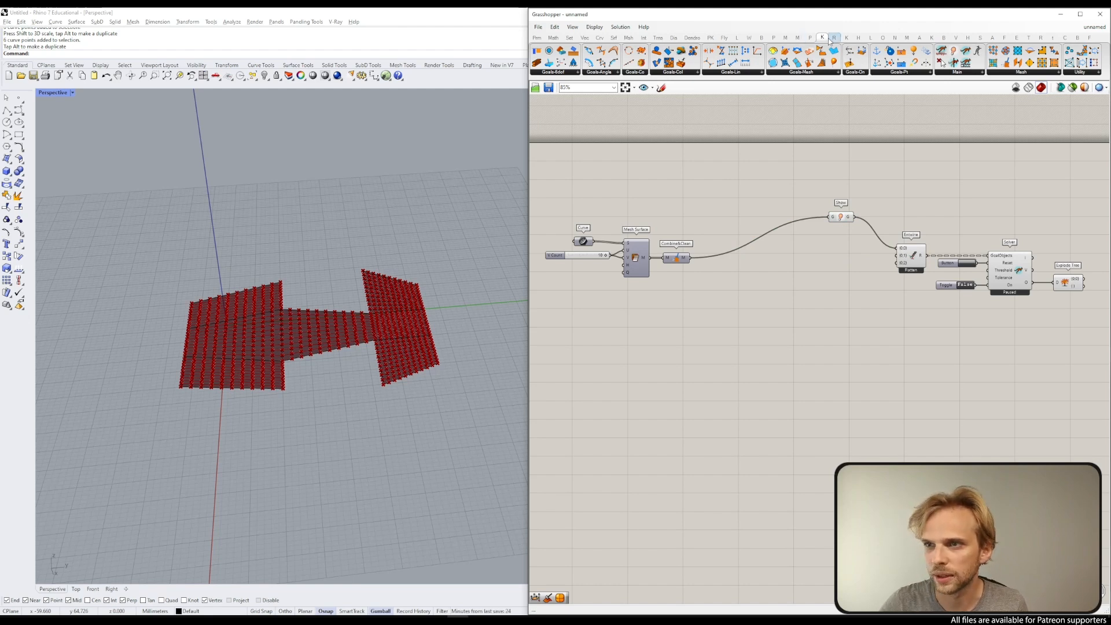
{"action": "left_click", "coordinate": [1006, 73]}
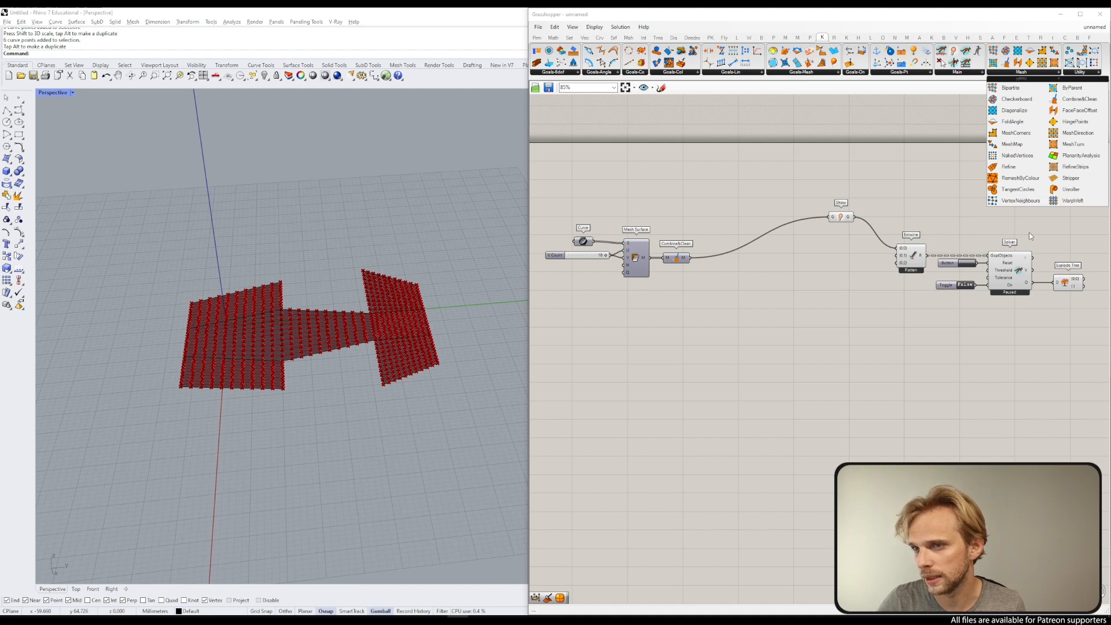
{"action": "left_click", "coordinate": [810, 72]}
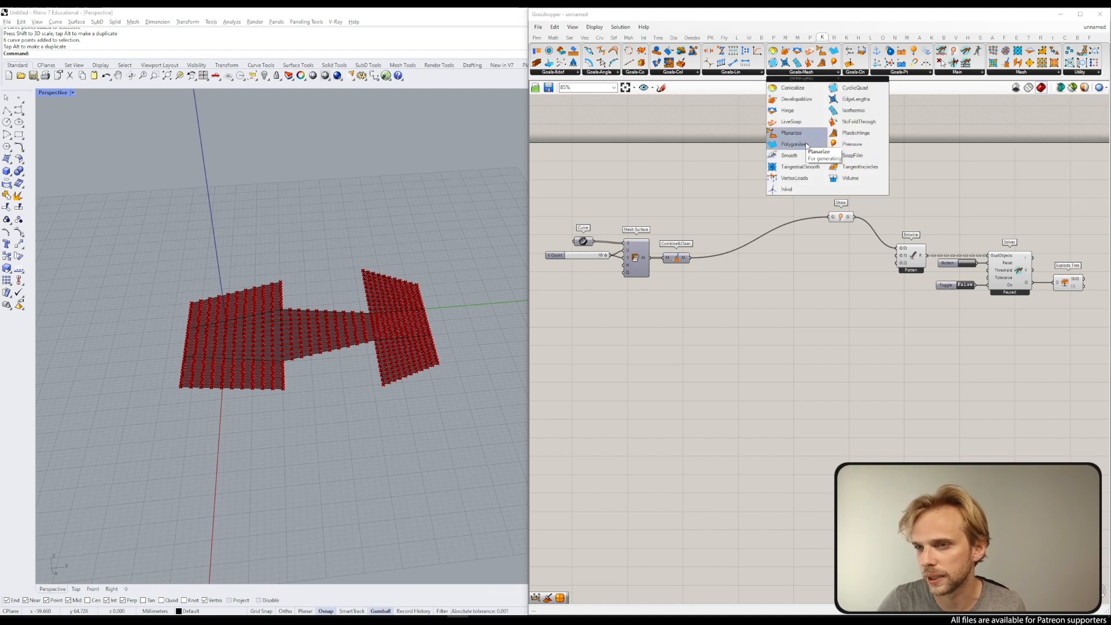
{"action": "left_click", "coordinate": [794, 178]}
{"action": "left_click", "coordinate": [836, 255]}
{"action": "scroll", "coordinate": [839, 257], "scroll_direction": "up", "scroll_amount": 3}
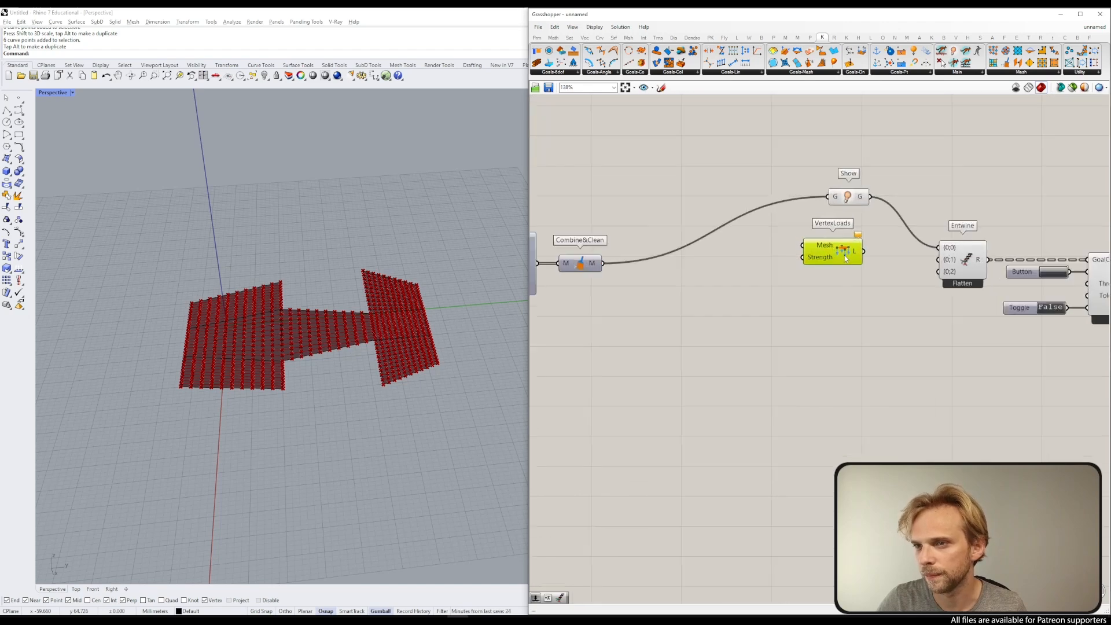
{"action": "left_click", "coordinate": [785, 74]}
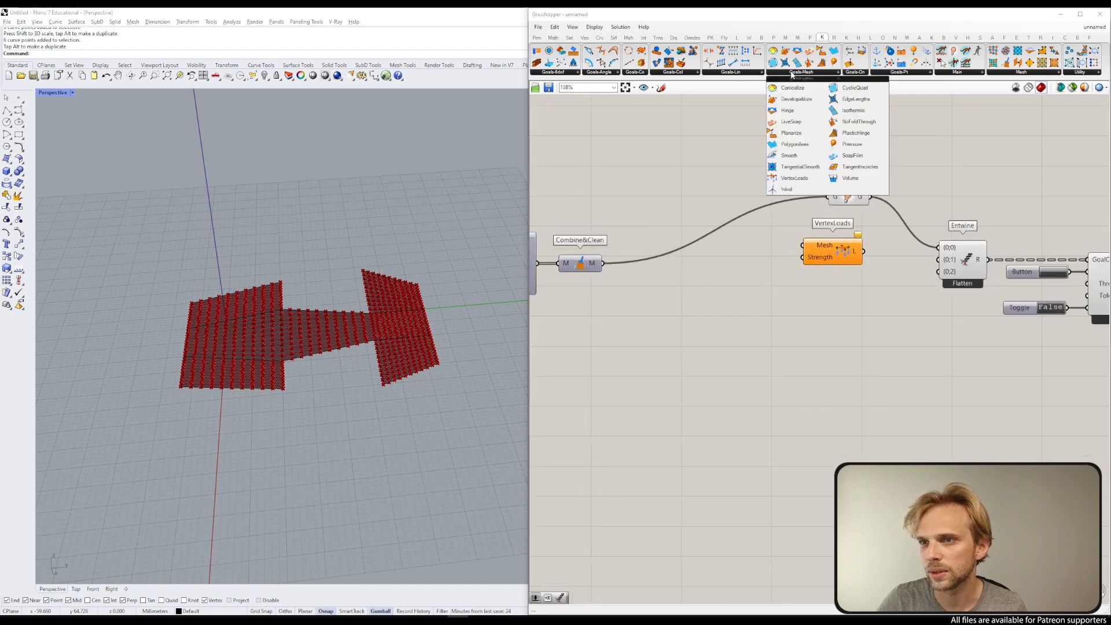
{"action": "left_click", "coordinate": [855, 99]}
{"action": "left_click", "coordinate": [836, 304]}
Step: Connect the Combine&Clean mesh to the Mesh inputs of VertexLoads and EdgeLengths, and space the two components apart
{"action": "right_click_drag", "start_coordinate": [574, 257], "coordinate": [593, 242]}
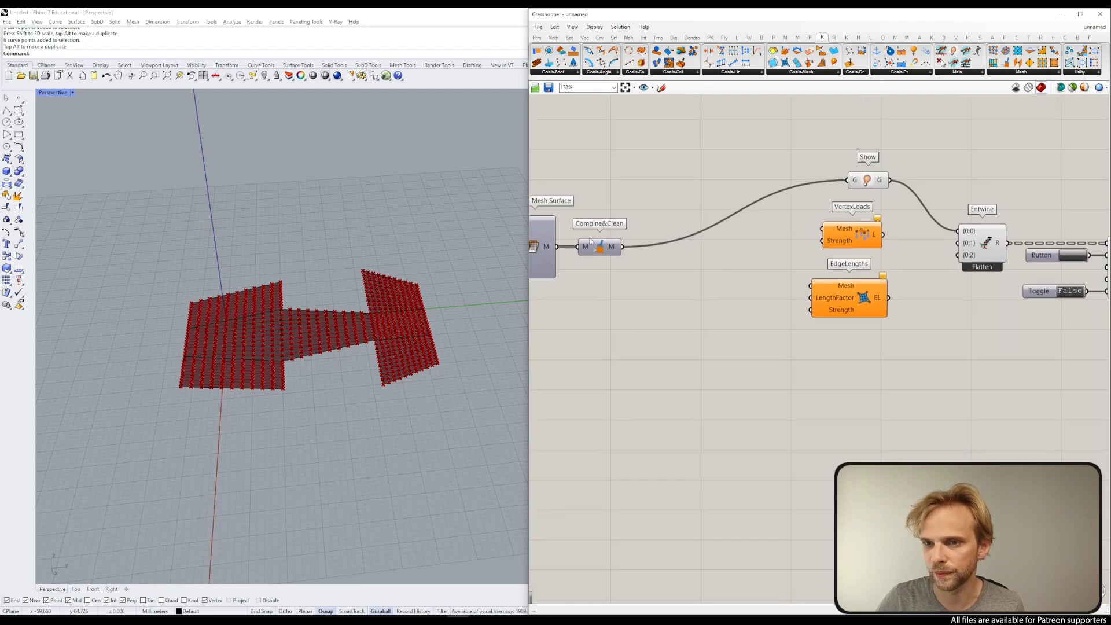
{"action": "left_click_drag", "start_coordinate": [622, 246], "coordinate": [821, 228]}
{"action": "left_click_drag", "start_coordinate": [622, 247], "coordinate": [846, 307]}
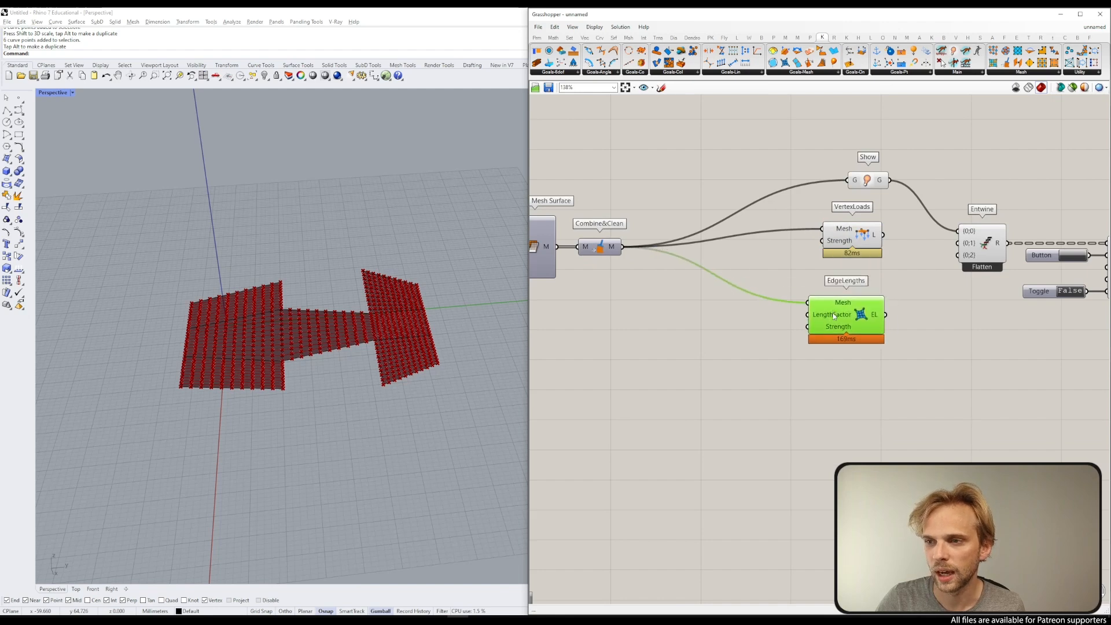
{"action": "left_click_drag", "start_coordinate": [849, 231], "coordinate": [850, 221]}
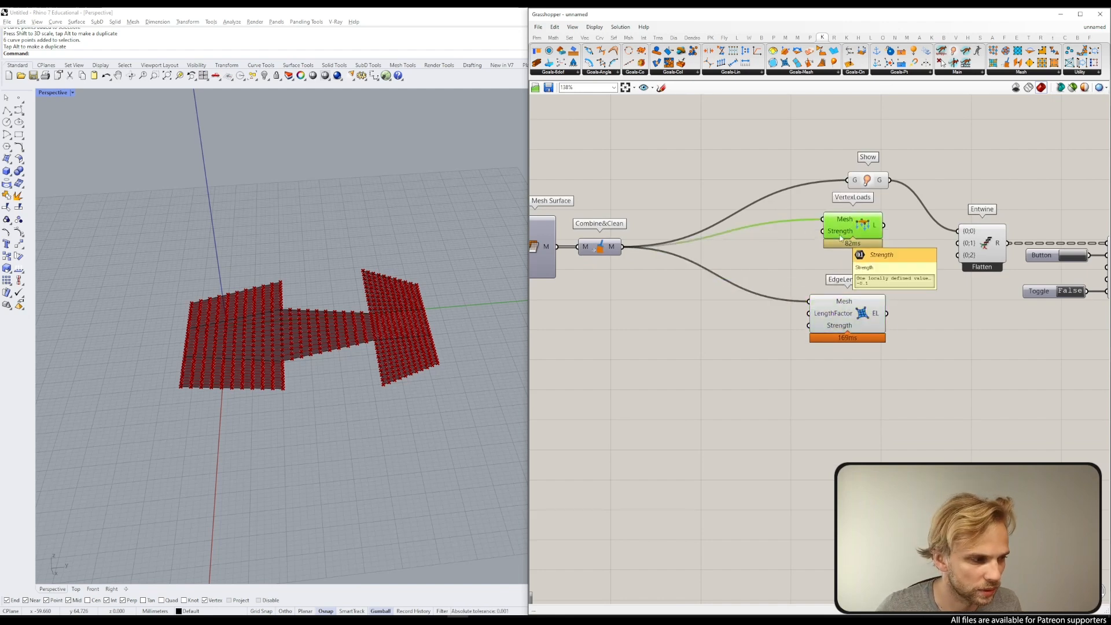
Step: Add a number slider set to 0.1 beside the VertexLoads inputs
{"action": "scroll", "coordinate": [772, 248], "scroll_direction": "up", "scroll_amount": 2}
{"action": "double_click", "coordinate": [779, 253]}
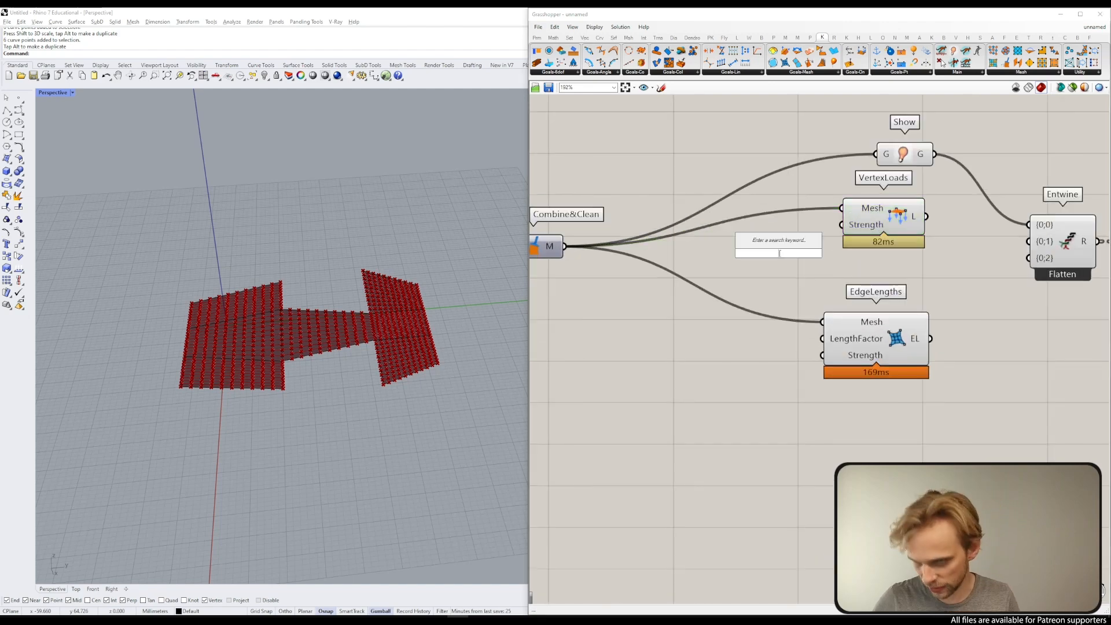
{"action": "type", "text": "0.1"}
{"action": "left_click", "coordinate": [782, 243]}
{"action": "left_click_drag", "start_coordinate": [809, 254], "coordinate": [842, 209]}
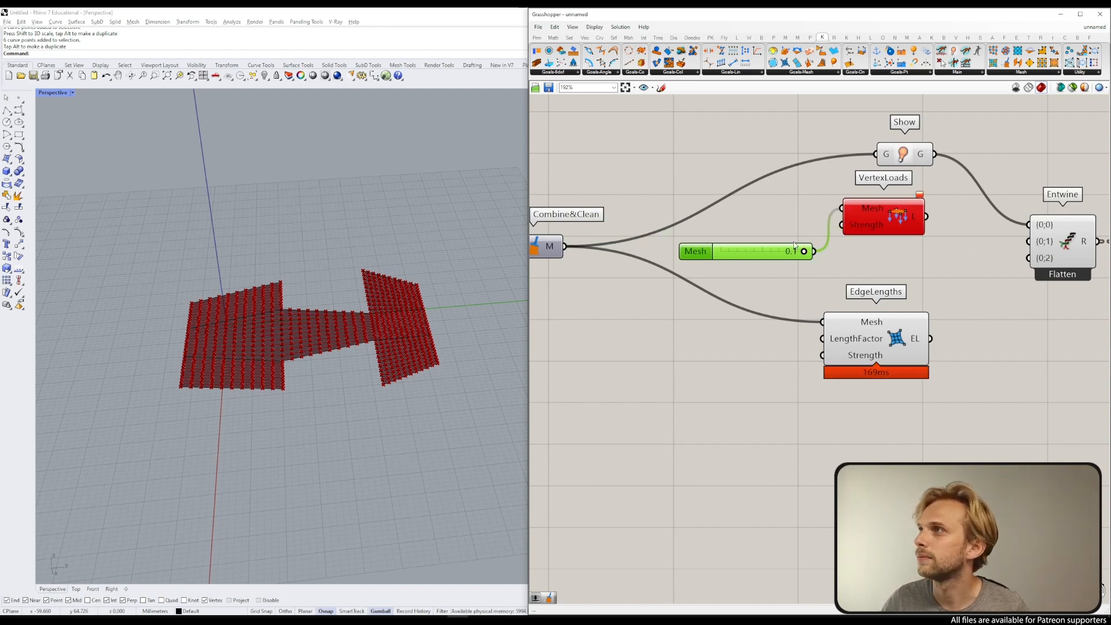
{"action": "key", "text": "ctrl+z"}
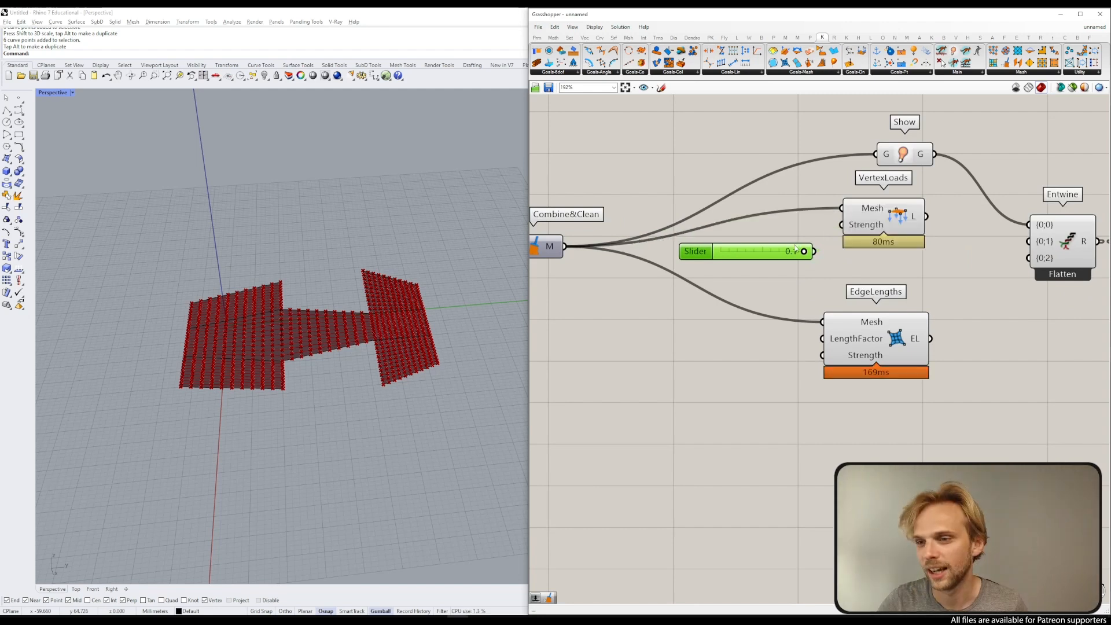
{"action": "key", "text": "ctrl+z"}
Step: Connect the 0.1 slider to the Strength input of VertexLoads
{"action": "left_click_drag", "start_coordinate": [795, 245], "coordinate": [841, 224]}
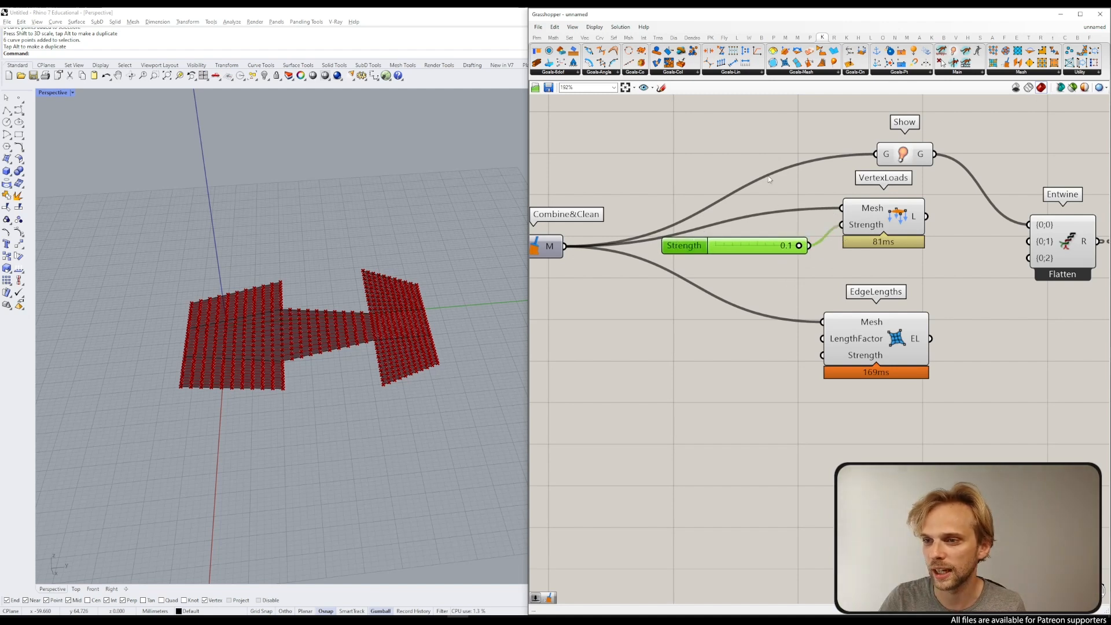
{"action": "right_click_drag", "start_coordinate": [774, 335], "coordinate": [800, 297]}
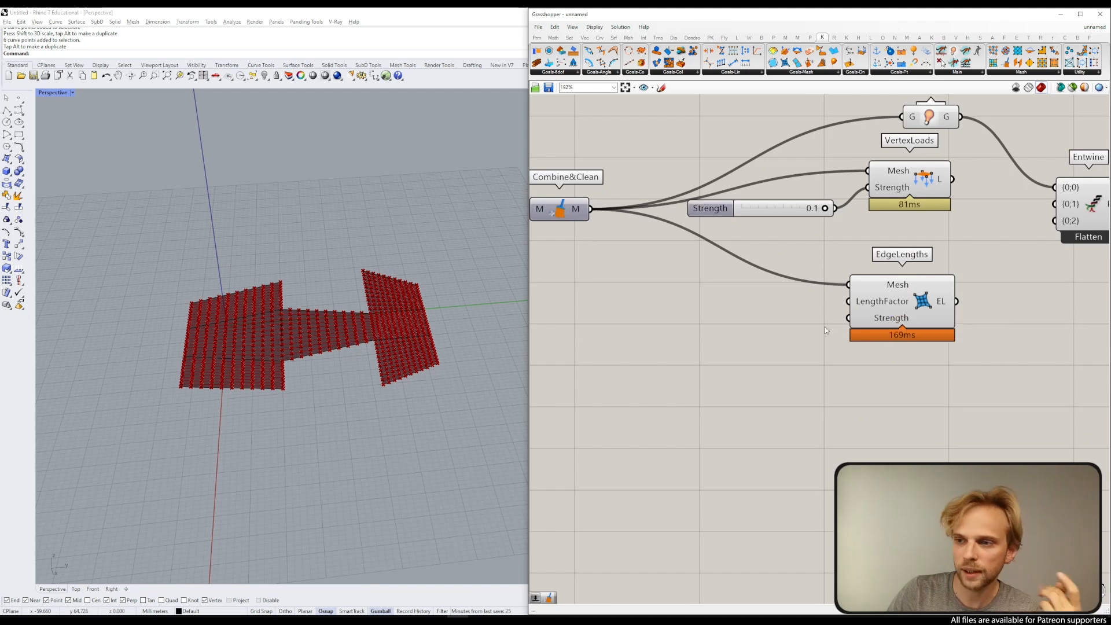
Step: Add a number slider set to 0.9 and connect it to the LengthFactor input of EdgeLengths, placing it in line with that input
{"action": "right_click_drag", "start_coordinate": [865, 311], "coordinate": [821, 324]}
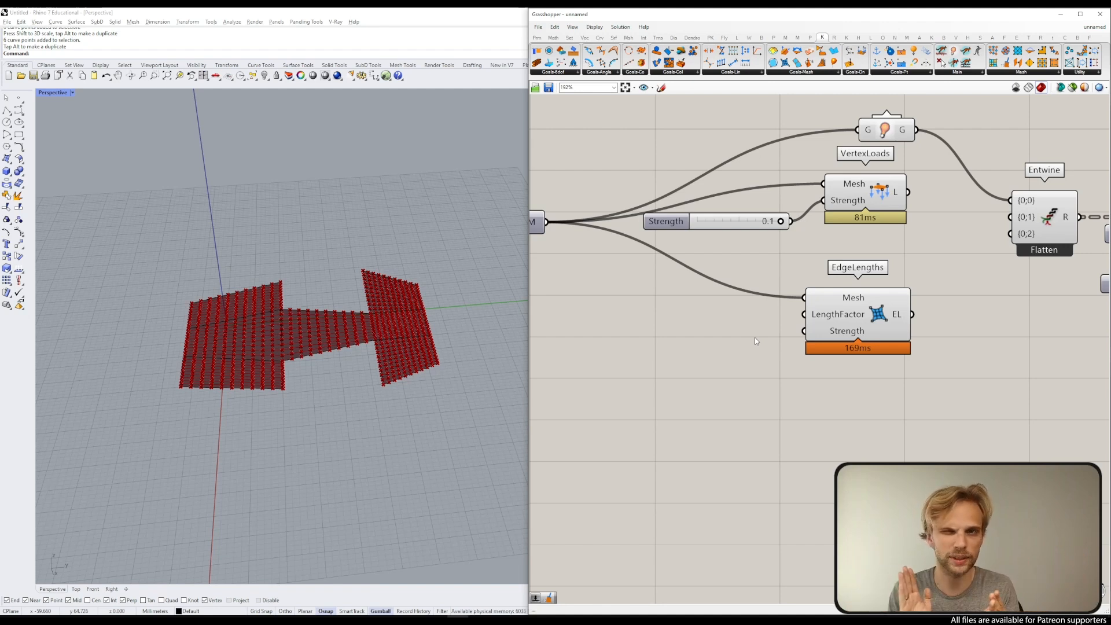
{"action": "double_click", "coordinate": [718, 343]}
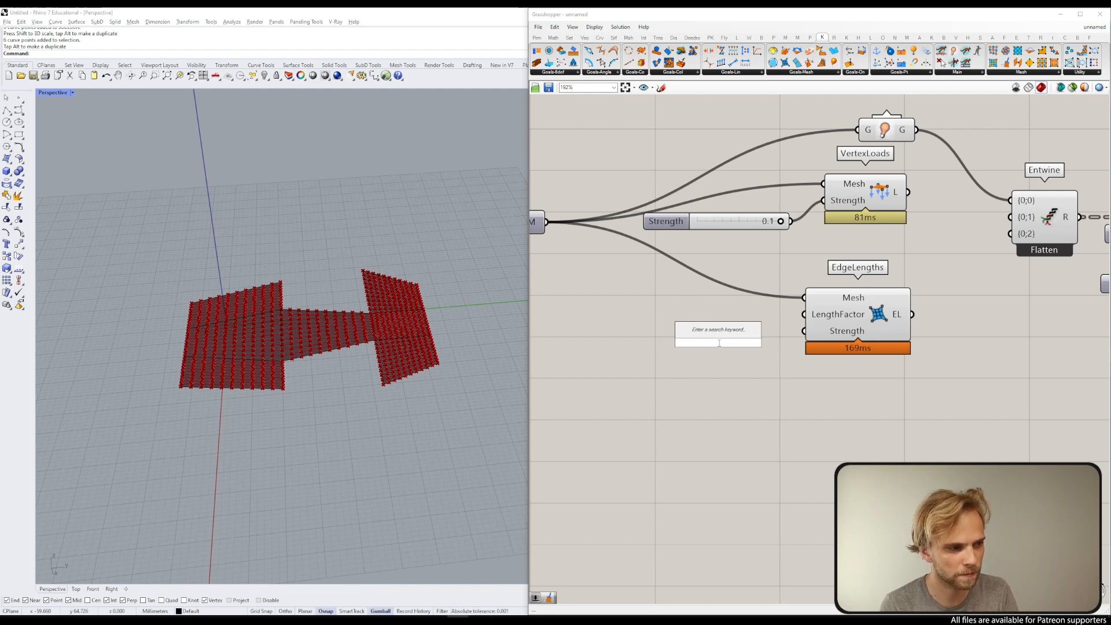
{"action": "type", "text": "0.9"}
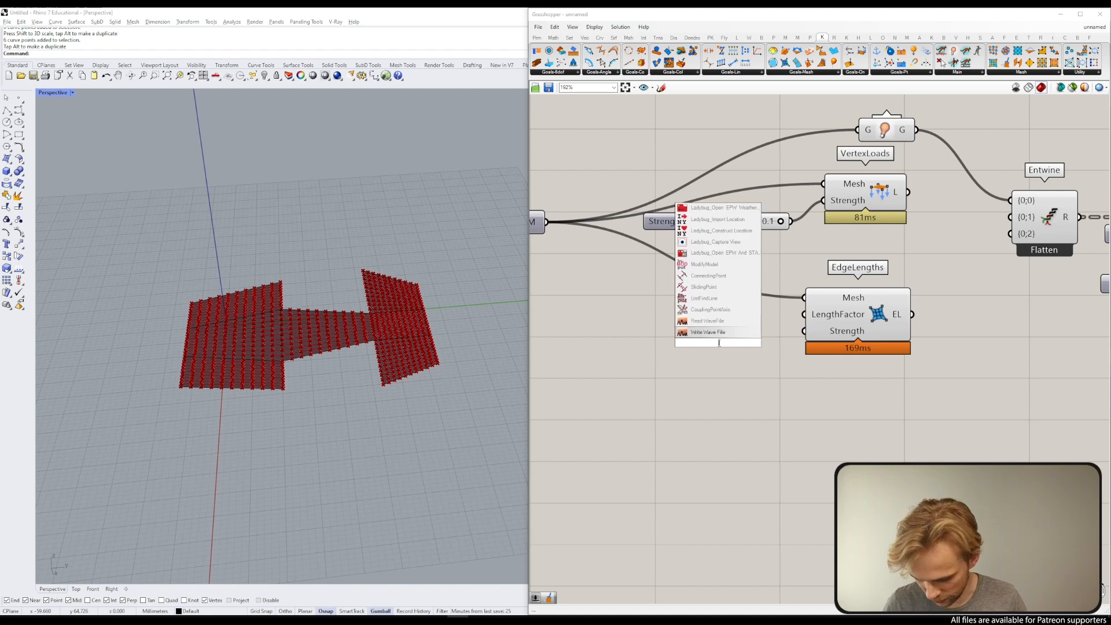
{"action": "key", "text": "Return"}
{"action": "left_click_drag", "start_coordinate": [761, 332], "coordinate": [804, 314]}
{"action": "left_click_drag", "start_coordinate": [709, 334], "coordinate": [706, 321]}
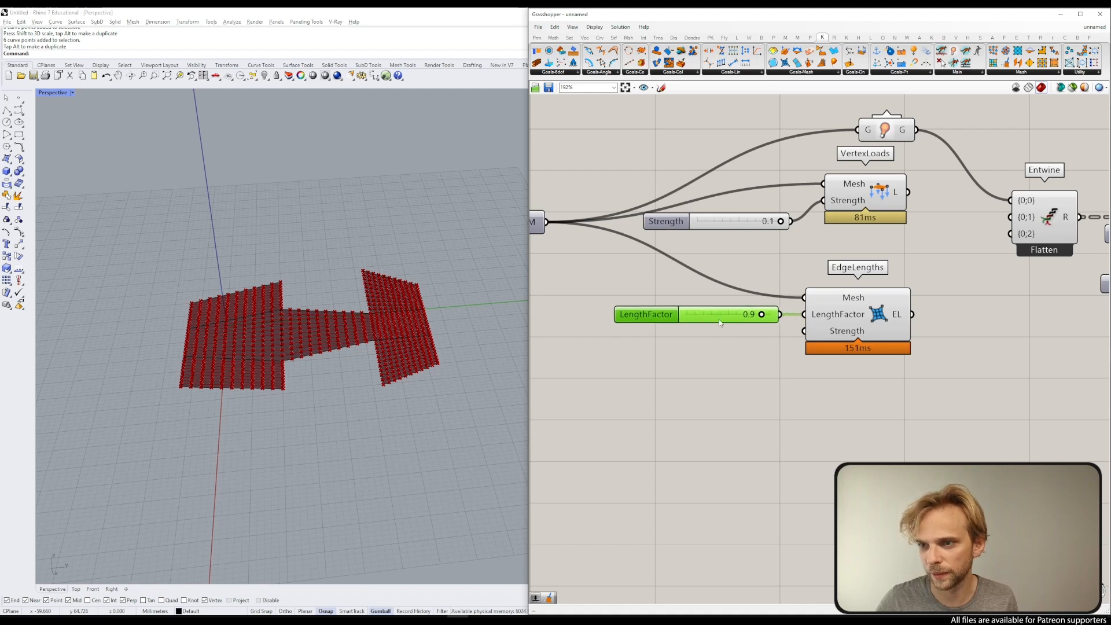
Step: Connect the VertexLoads output to Entwine's {0;1} input and the EdgeLengths output to its {0;2} input
{"action": "left_click", "coordinate": [938, 254]}
{"action": "right_click_drag", "start_coordinate": [938, 255], "coordinate": [797, 272]}
{"action": "left_click_drag", "start_coordinate": [766, 211], "coordinate": [867, 235]}
{"action": "left_click_drag", "start_coordinate": [770, 332], "coordinate": [868, 251]}
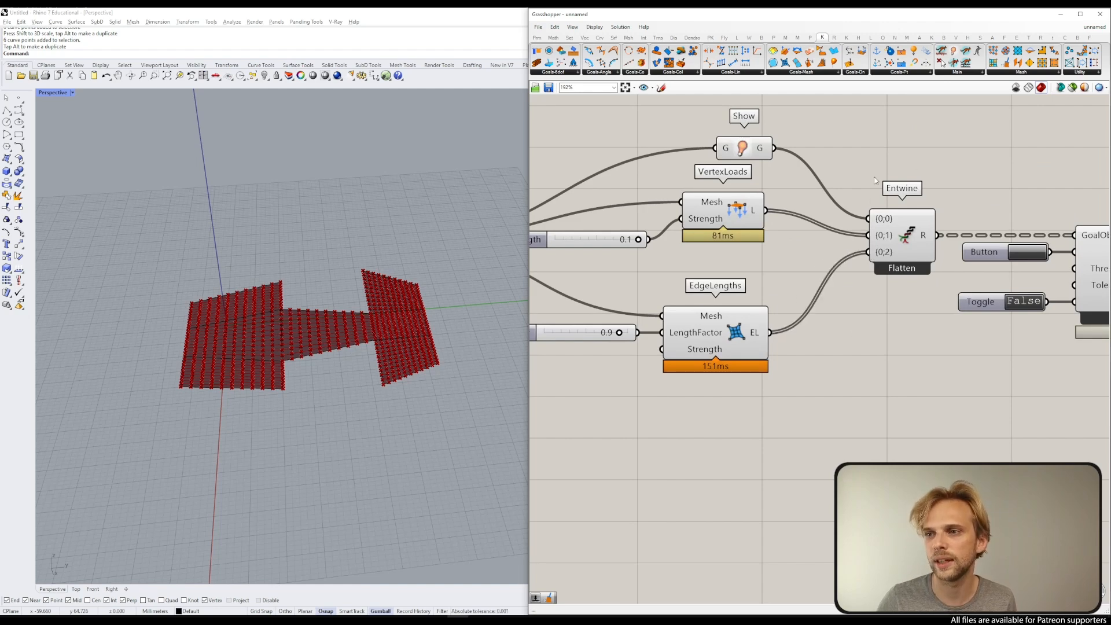
Step: Add two more inputs, {0;3} and {0;4}, to the end of the Entwine component
{"action": "scroll", "coordinate": [903, 271], "scroll_direction": "up", "scroll_amount": 3}
{"action": "left_click", "coordinate": [884, 249]}
{"action": "scroll", "coordinate": [861, 251], "scroll_direction": "down", "scroll_amount": 4}
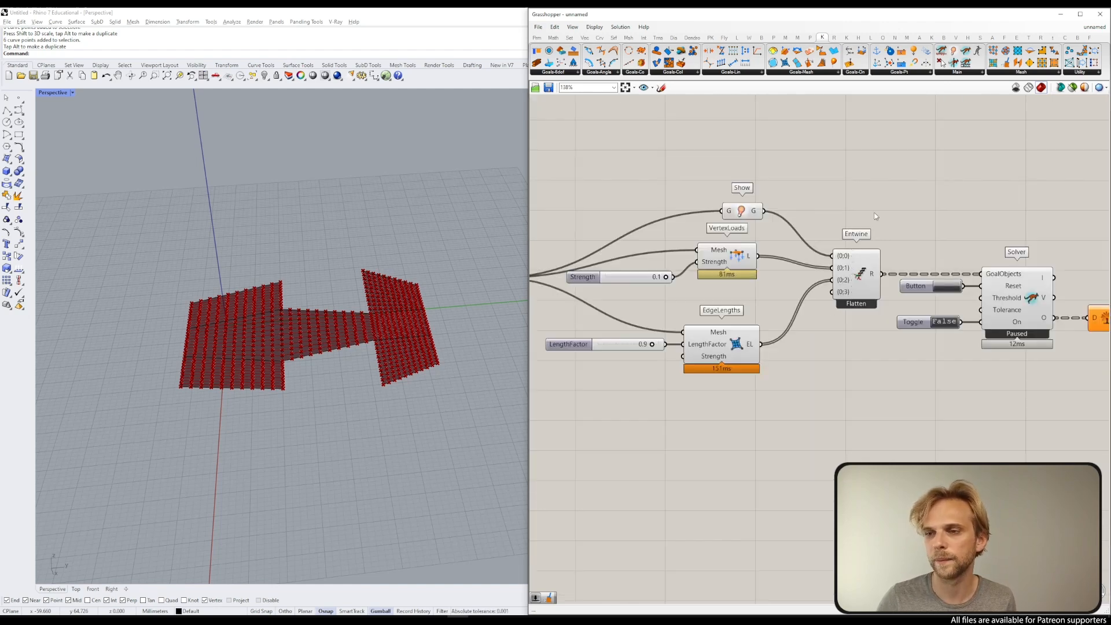
{"action": "scroll", "coordinate": [867, 284], "scroll_direction": "up", "scroll_amount": 2}
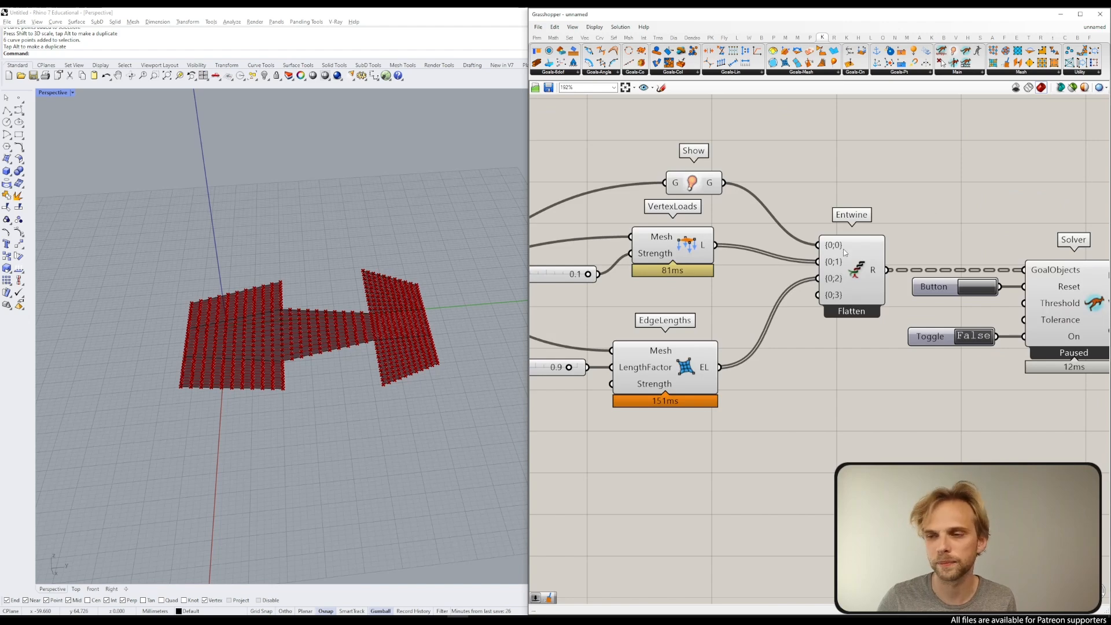
{"action": "scroll", "coordinate": [845, 261], "scroll_direction": "up", "scroll_amount": 4}
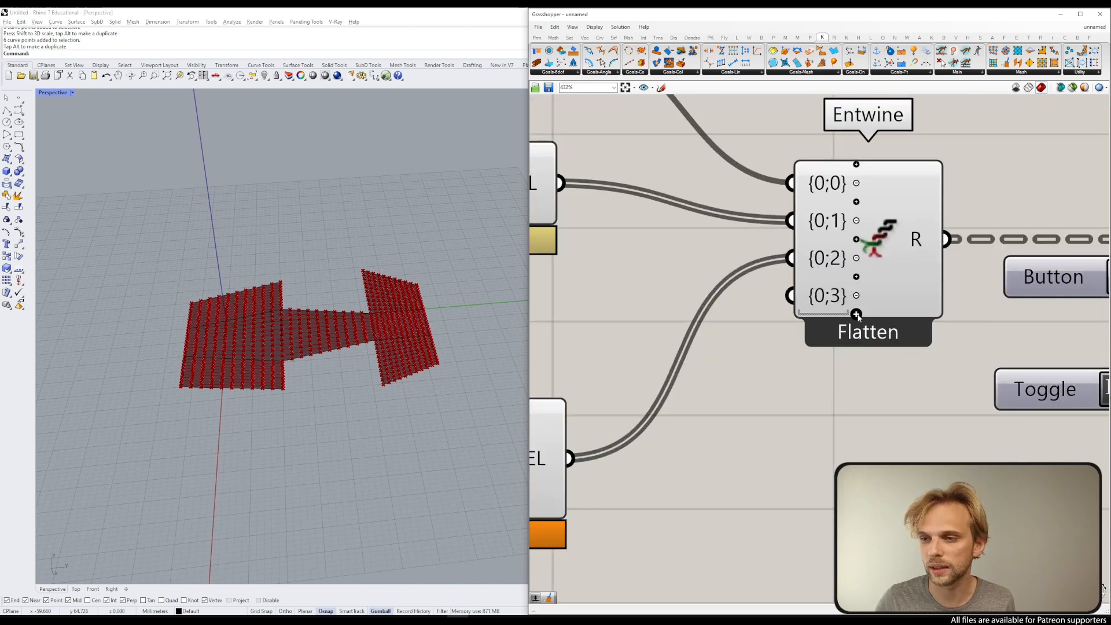
{"action": "left_click", "coordinate": [857, 314]}
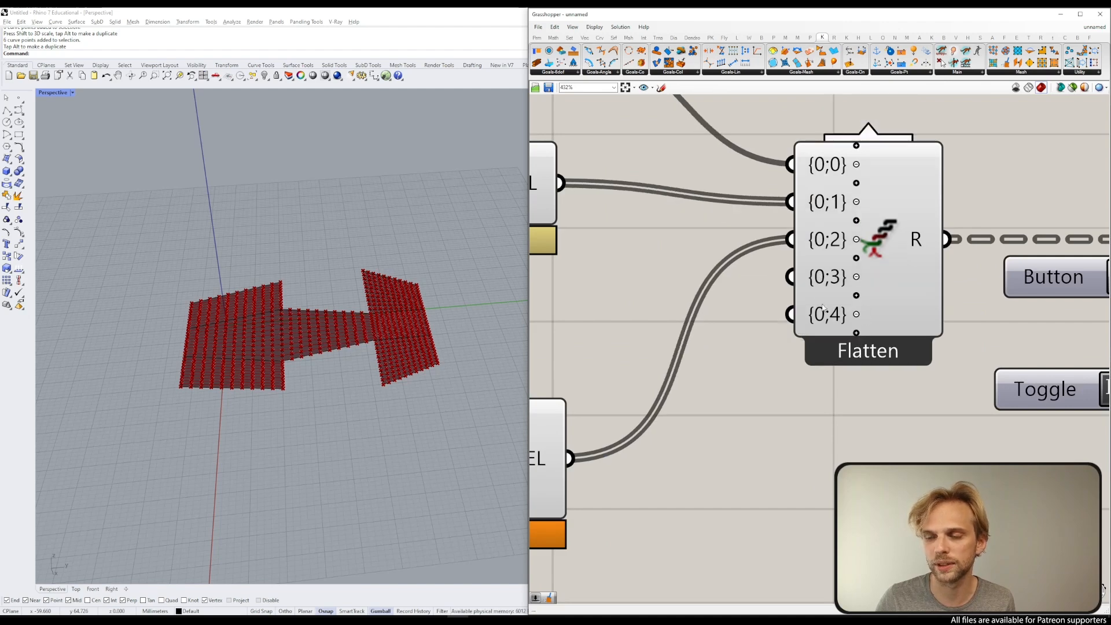
{"action": "scroll", "coordinate": [825, 315], "scroll_direction": "down", "scroll_amount": 6}
{"action": "left_click_drag", "start_coordinate": [761, 384], "coordinate": [700, 320]}
{"action": "left_click", "coordinate": [647, 366]}
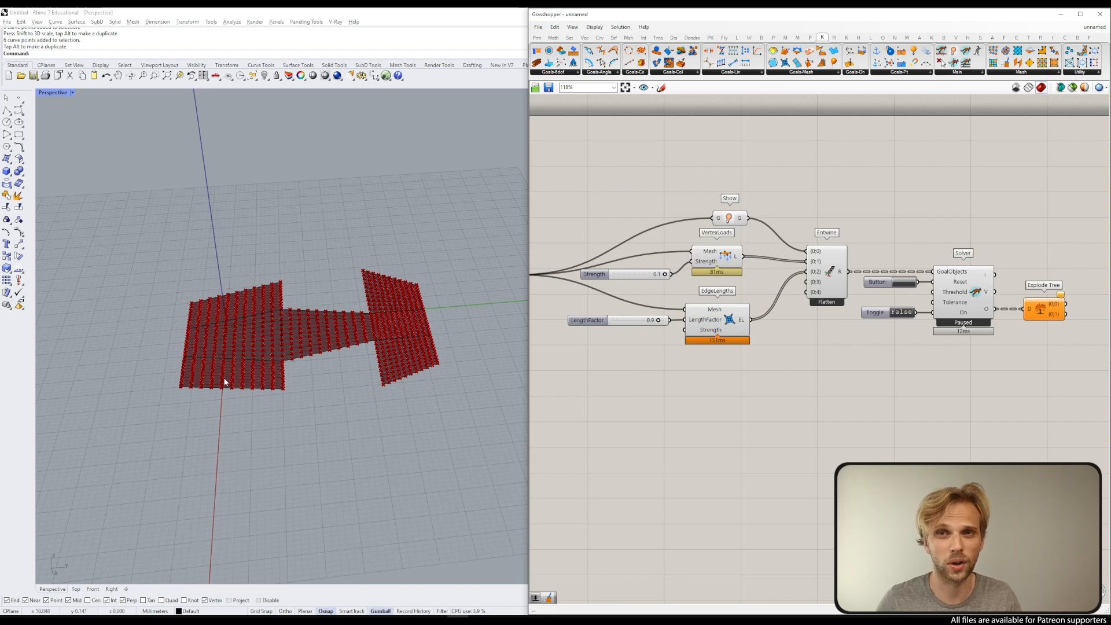
Step: Try running the Solver by switching its toggle to True, switch it back to False and reset the simulation
{"action": "right_click_drag", "start_coordinate": [928, 306], "coordinate": [876, 296]}
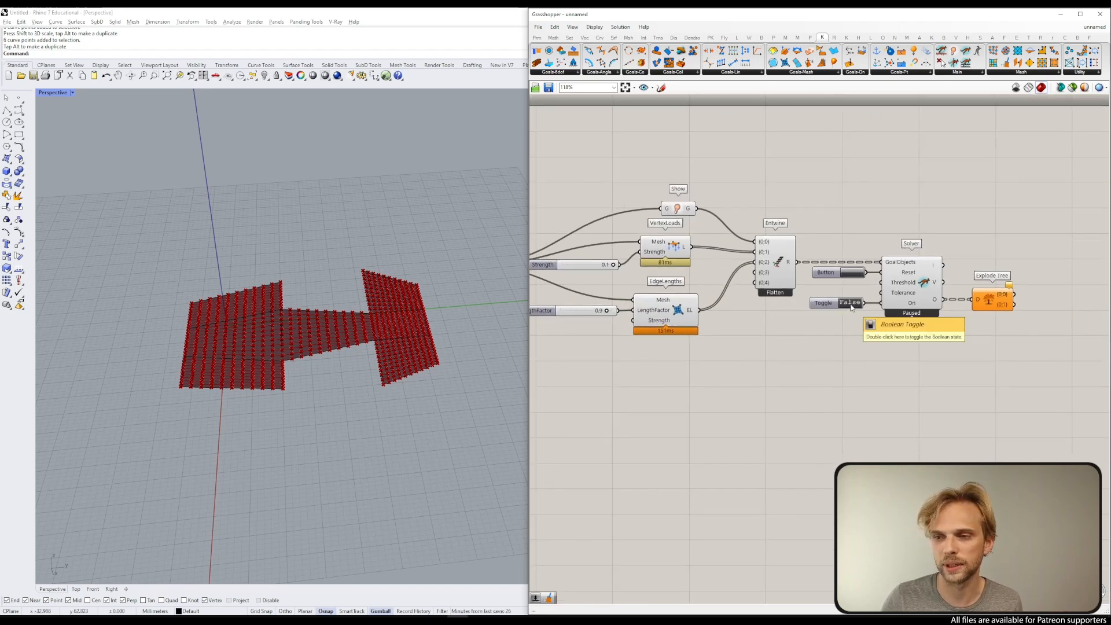
{"action": "double_click", "coordinate": [849, 302]}
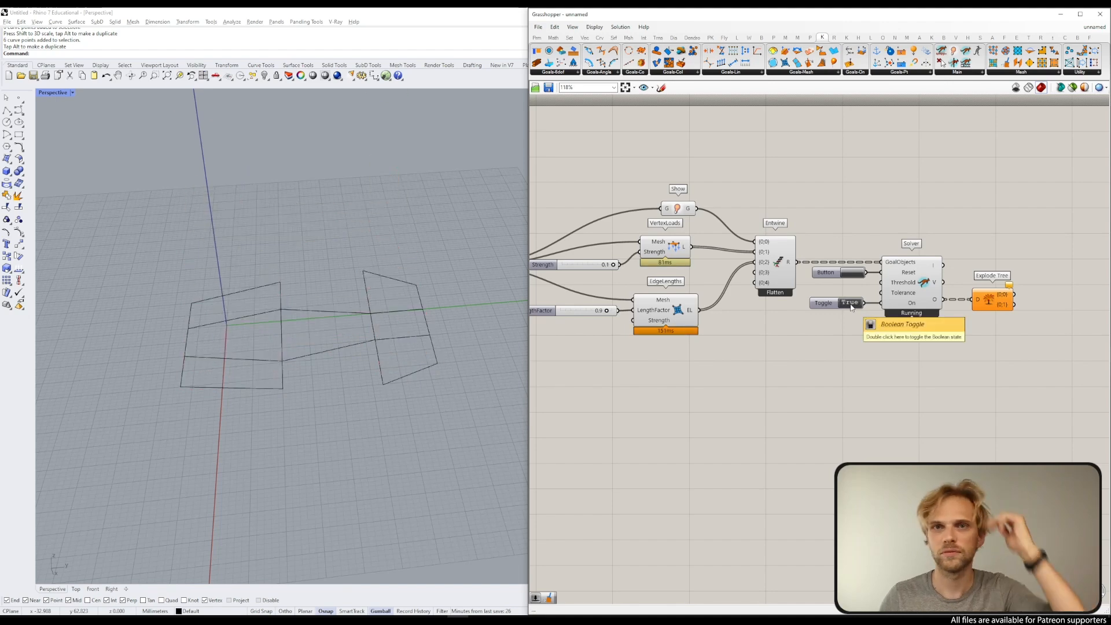
{"action": "double_click", "coordinate": [850, 303]}
{"action": "left_click", "coordinate": [855, 273]}
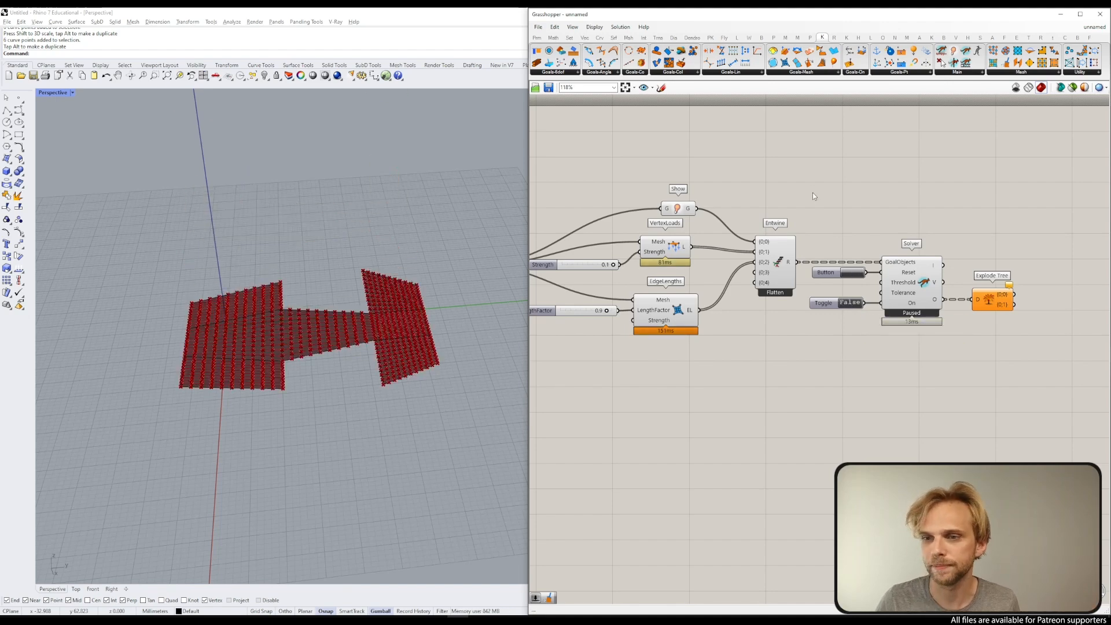
Step: Turn off the preview of the mesh, goal and Entwine components that come before the Solver
{"action": "scroll", "coordinate": [810, 290], "scroll_direction": "down", "scroll_amount": 5}
{"action": "left_click_drag", "start_coordinate": [802, 371], "coordinate": [697, 207]}
{"action": "middle_click", "coordinate": [697, 208]}
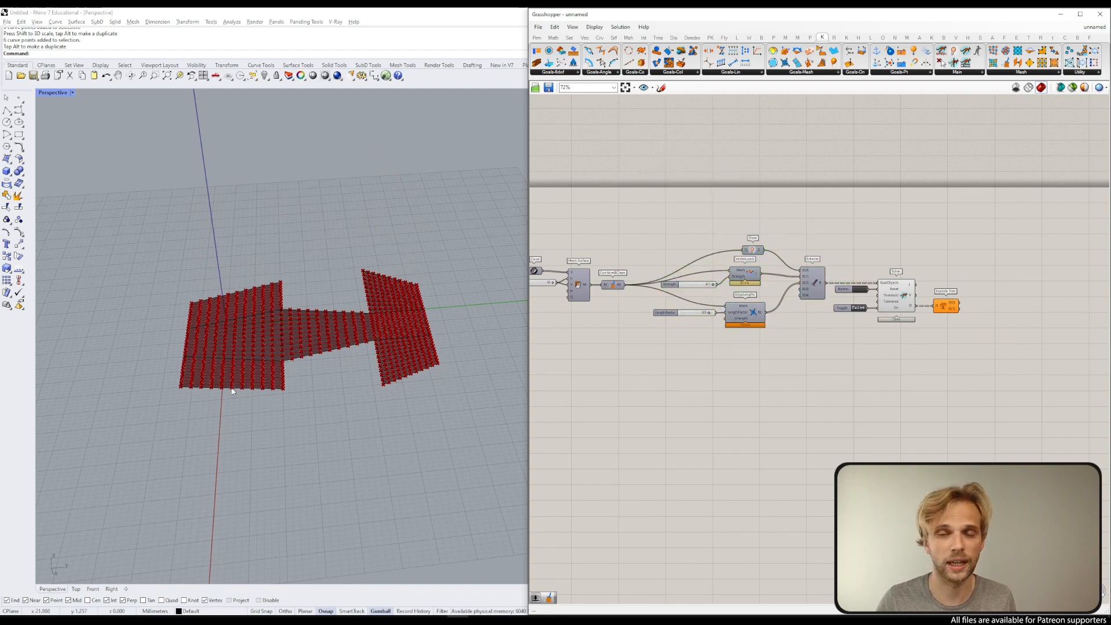
{"action": "scroll", "coordinate": [761, 321], "scroll_direction": "up", "scroll_amount": 5}
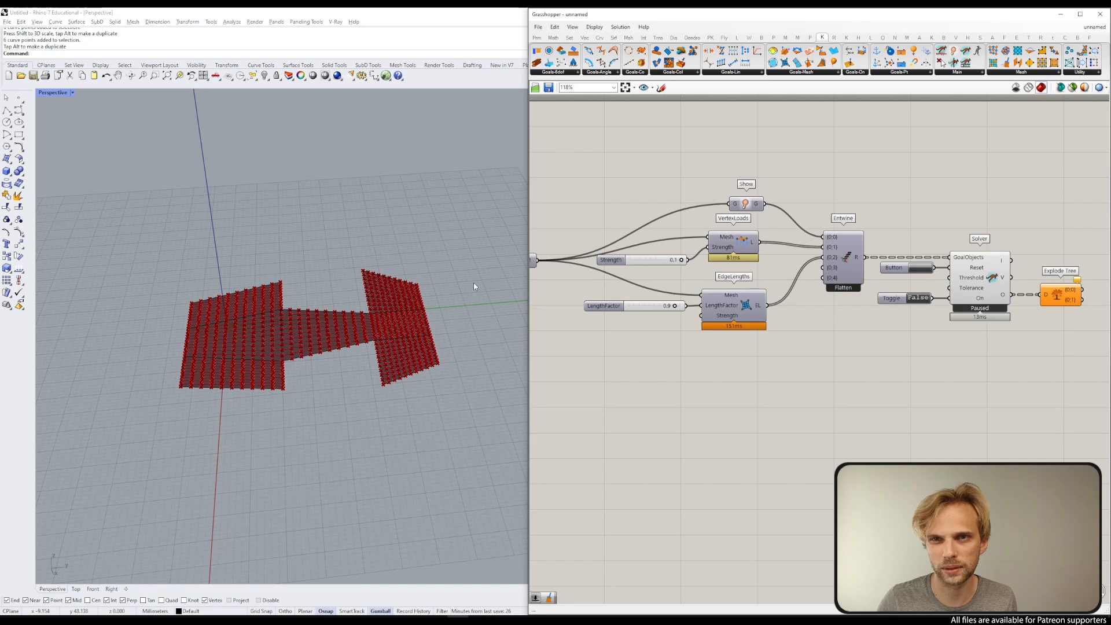
Step: Place multiple Rhino point objects on the eight outer corners of the H-shaped mesh, snapping to the curve ends
{"action": "right_click_drag", "start_coordinate": [173, 246], "coordinate": [266, 238]}
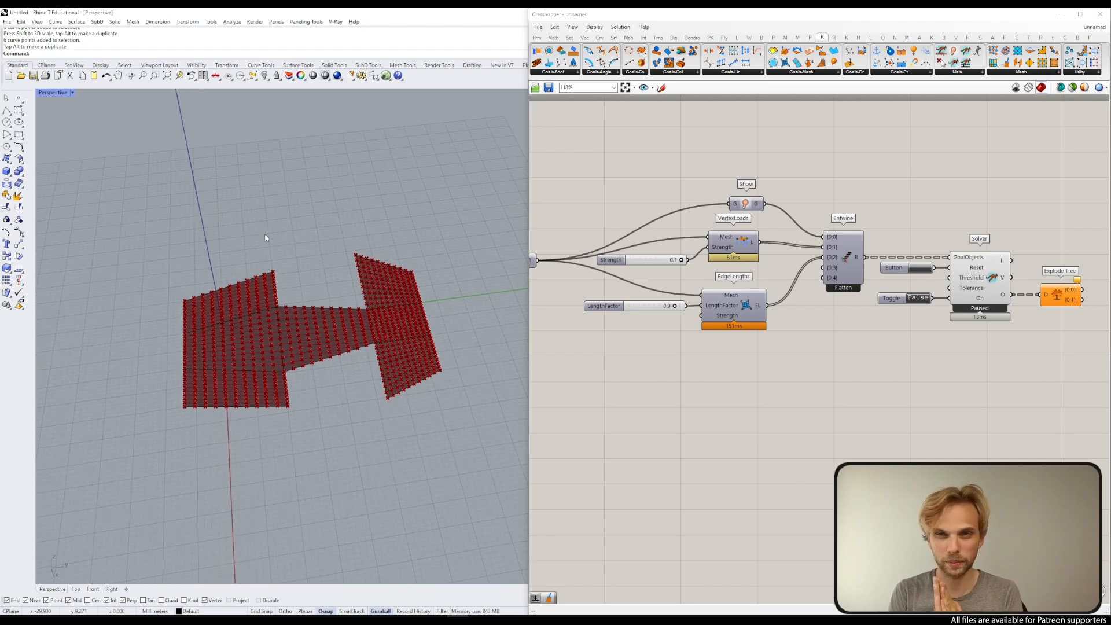
{"action": "left_click", "coordinate": [22, 100]}
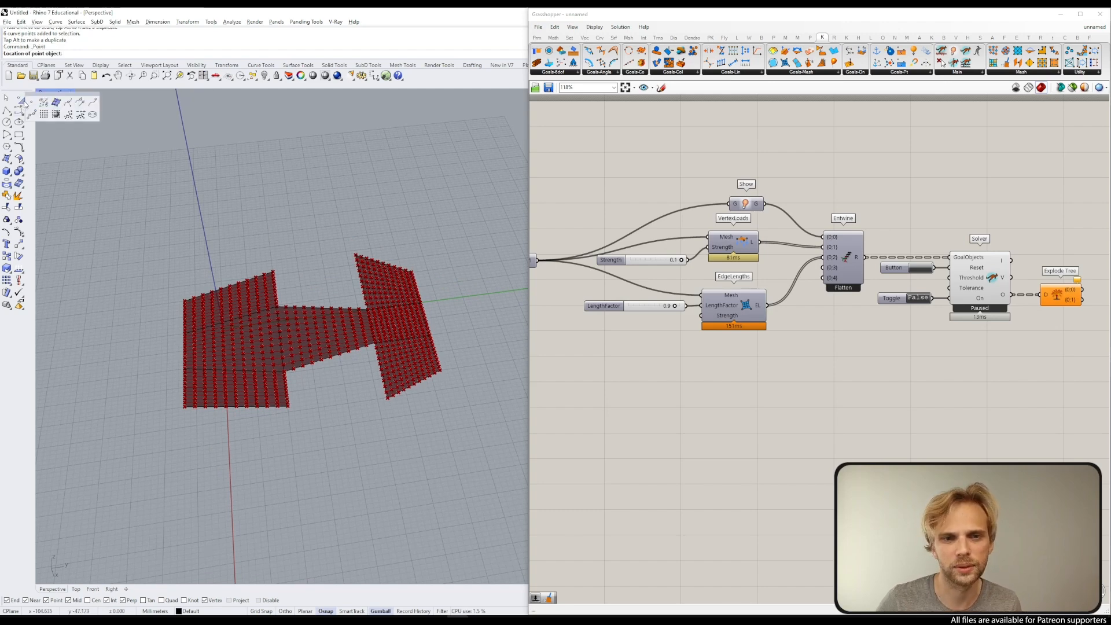
{"action": "left_click", "coordinate": [44, 102]}
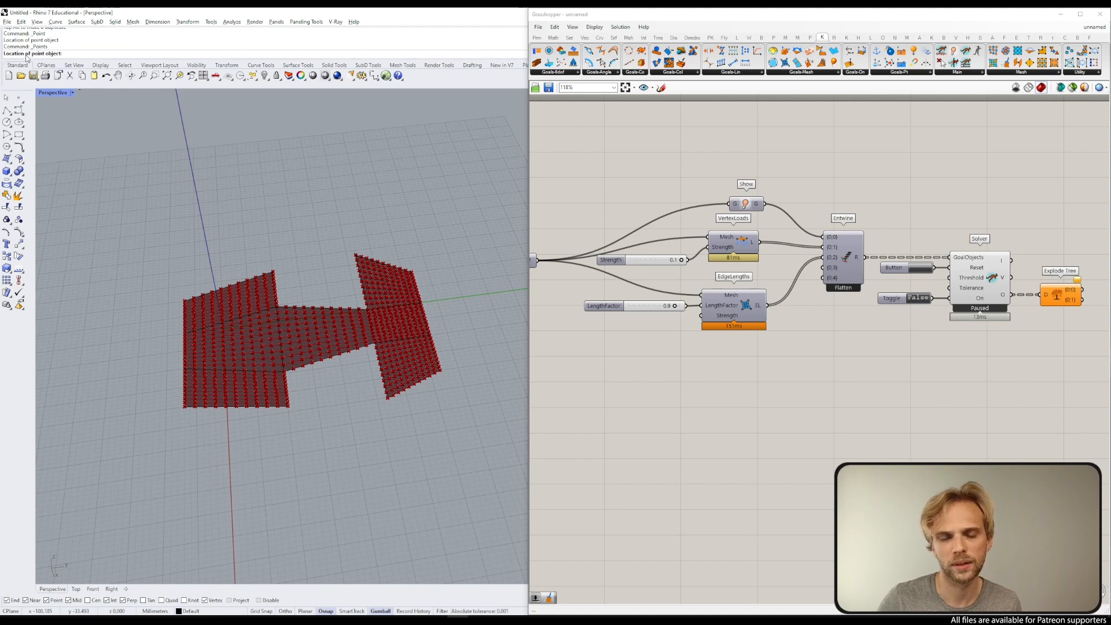
{"action": "left_click", "coordinate": [184, 300]}
{"action": "left_click", "coordinate": [273, 271]}
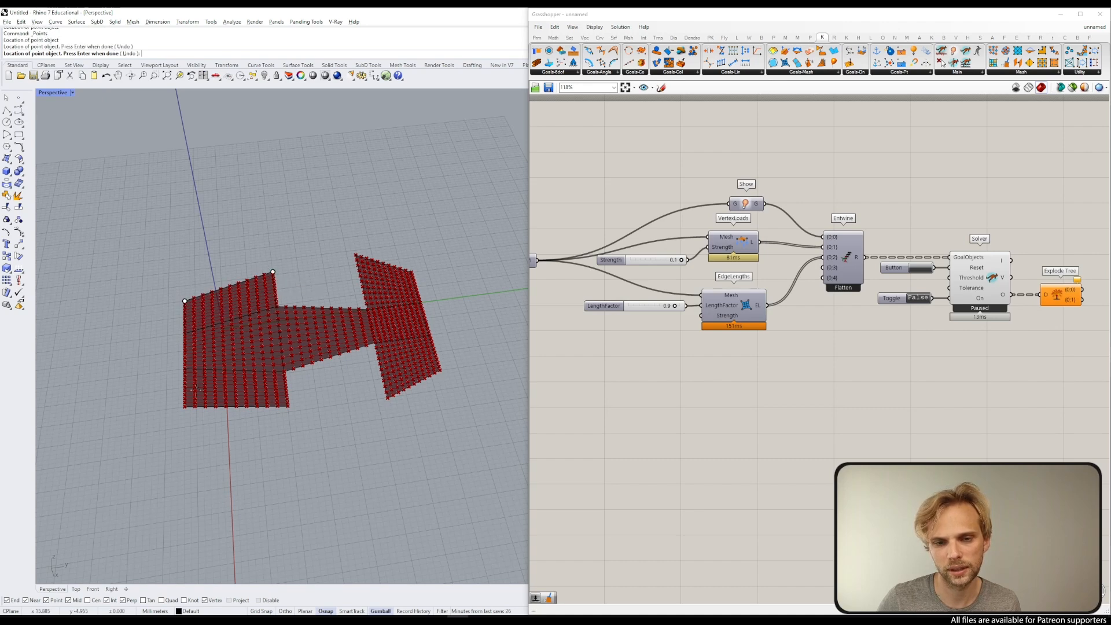
{"action": "left_click", "coordinate": [184, 407]}
{"action": "left_click", "coordinate": [288, 406]}
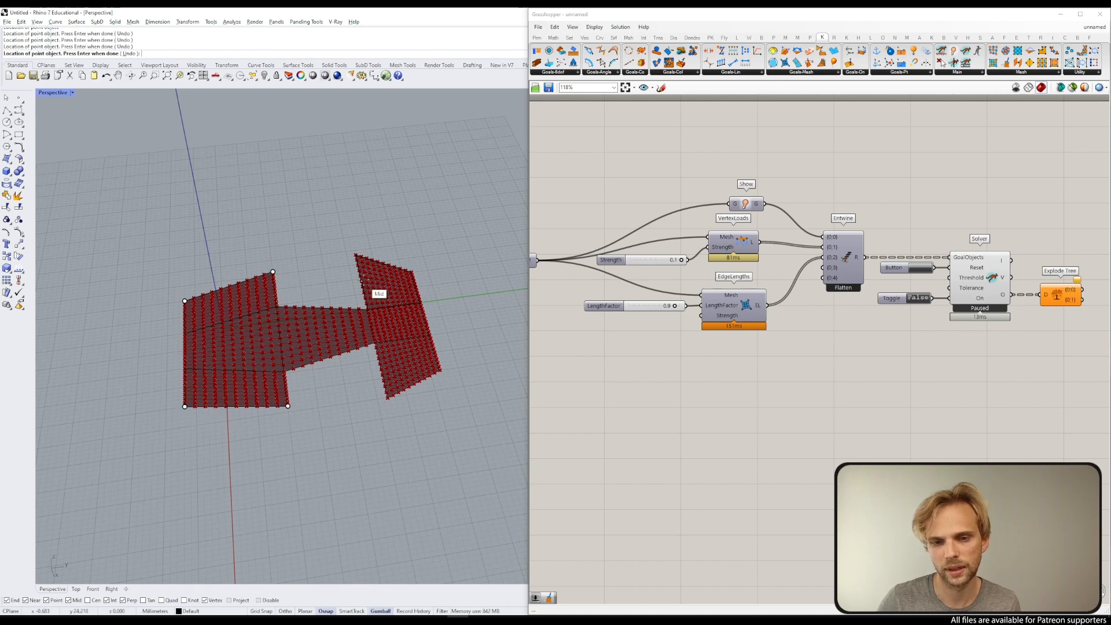
{"action": "left_click", "coordinate": [355, 254]}
{"action": "left_click", "coordinate": [411, 271]}
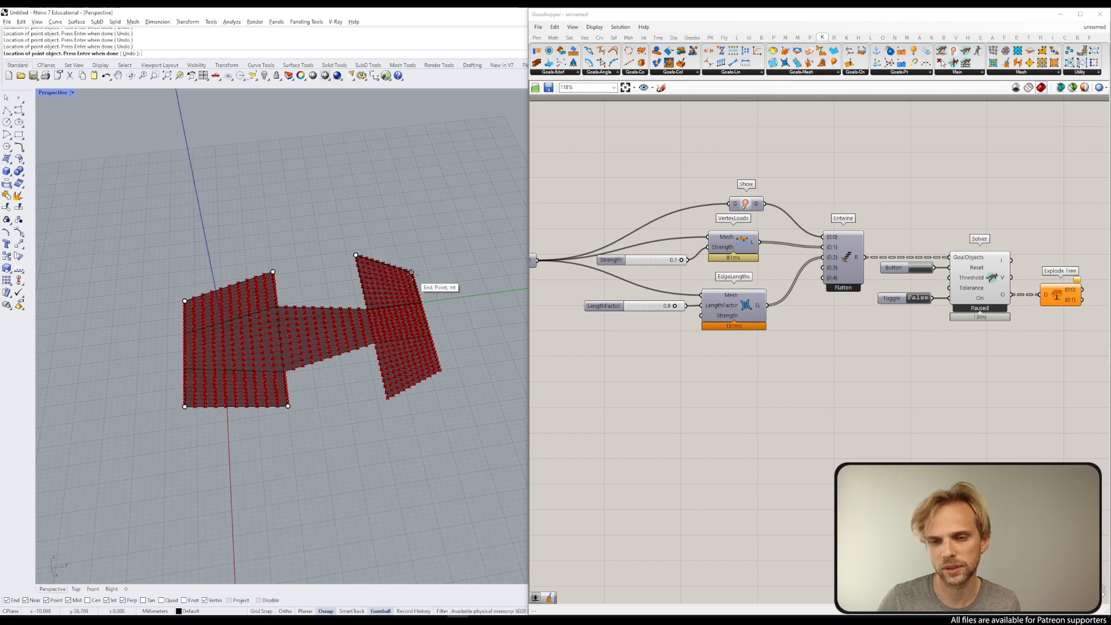
{"action": "left_click", "coordinate": [440, 368]}
{"action": "key", "text": "Return"}
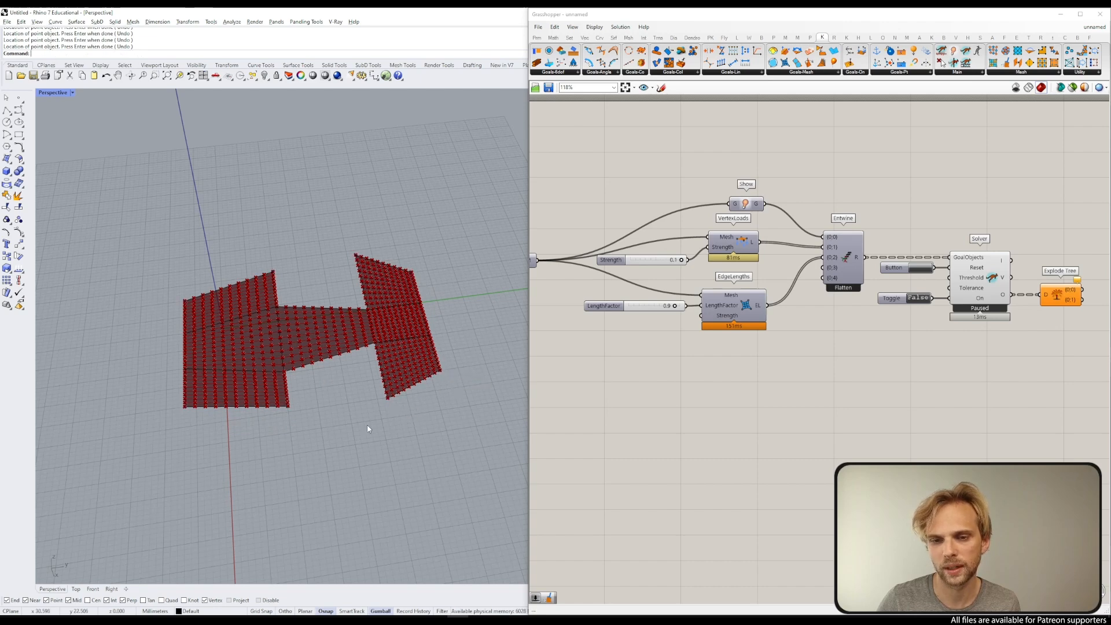
Step: Turn off the preview of the Solver component so the corner points are easier to pick
{"action": "right_click_drag", "start_coordinate": [374, 429], "coordinate": [361, 431]}
{"action": "left_click", "coordinate": [376, 386]}
{"action": "left_click", "coordinate": [451, 401]}
{"action": "right_click_drag", "start_coordinate": [939, 354], "coordinate": [776, 324]}
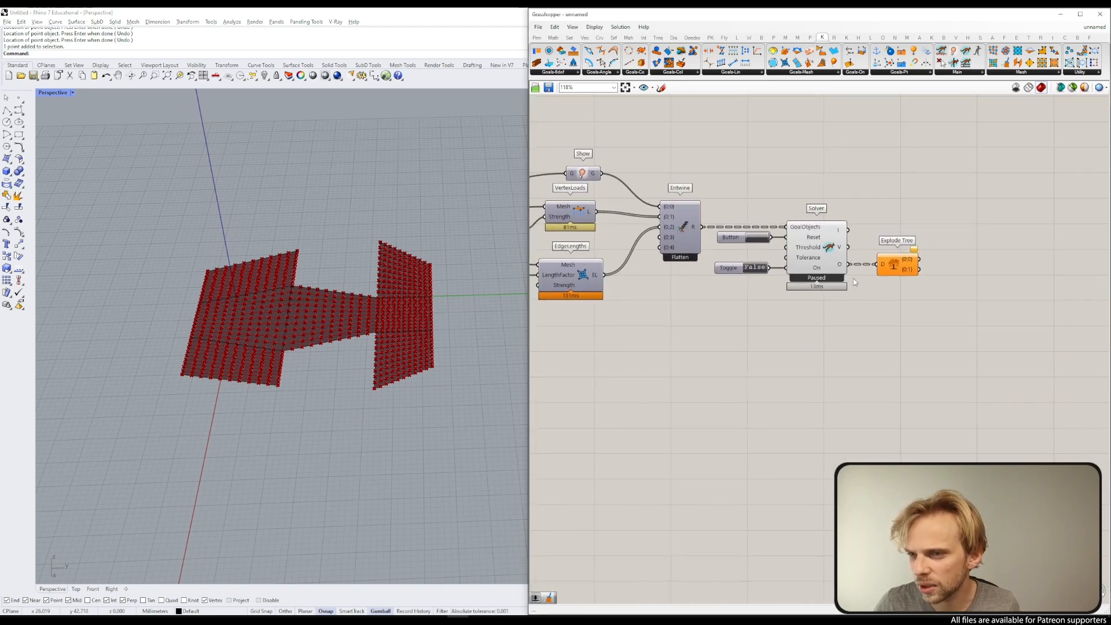
{"action": "left_click", "coordinate": [839, 249]}
{"action": "middle_click", "coordinate": [838, 242]}
{"action": "left_click", "coordinate": [882, 197]}
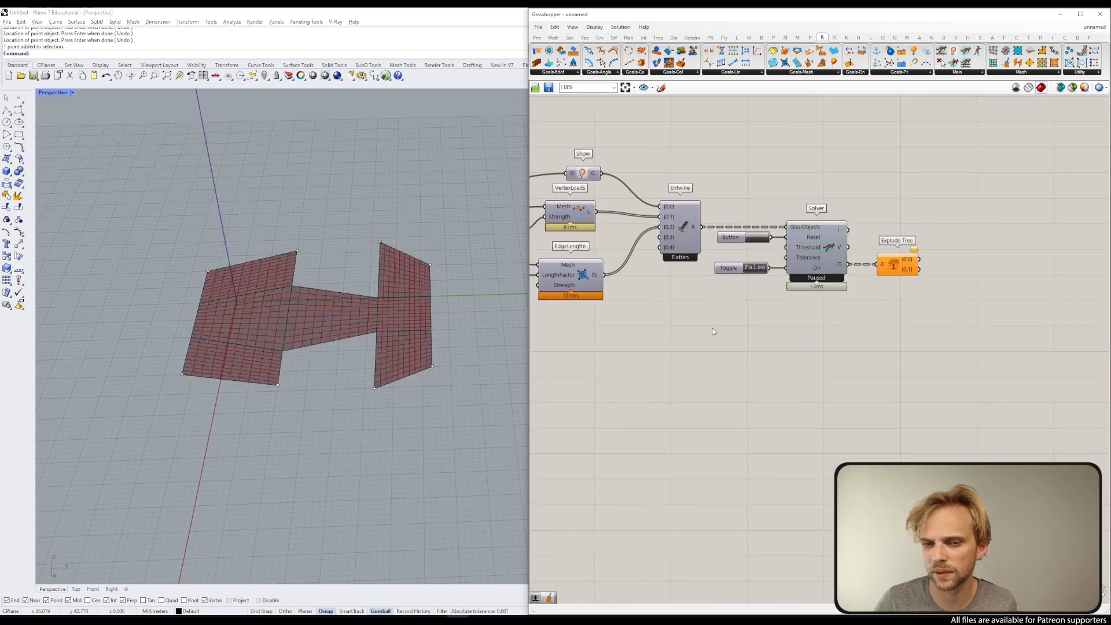
{"action": "left_click", "coordinate": [375, 388]}
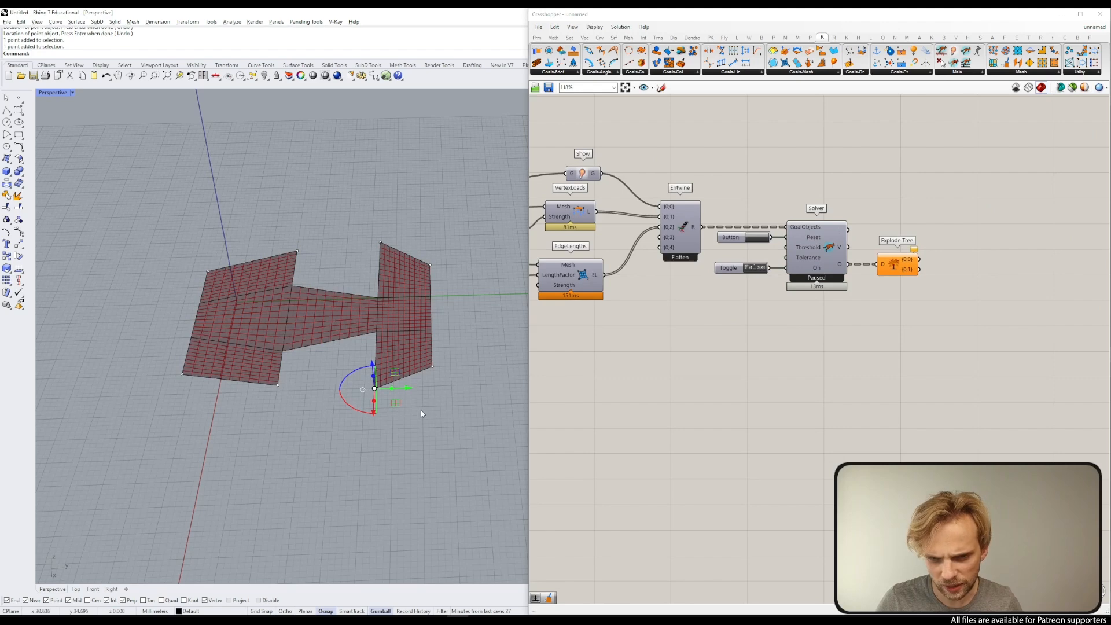
{"action": "left_click", "coordinate": [432, 365], "text": "shift"}
{"action": "left_click_drag", "start_coordinate": [422, 219], "coordinate": [460, 295], "text": "shift"}
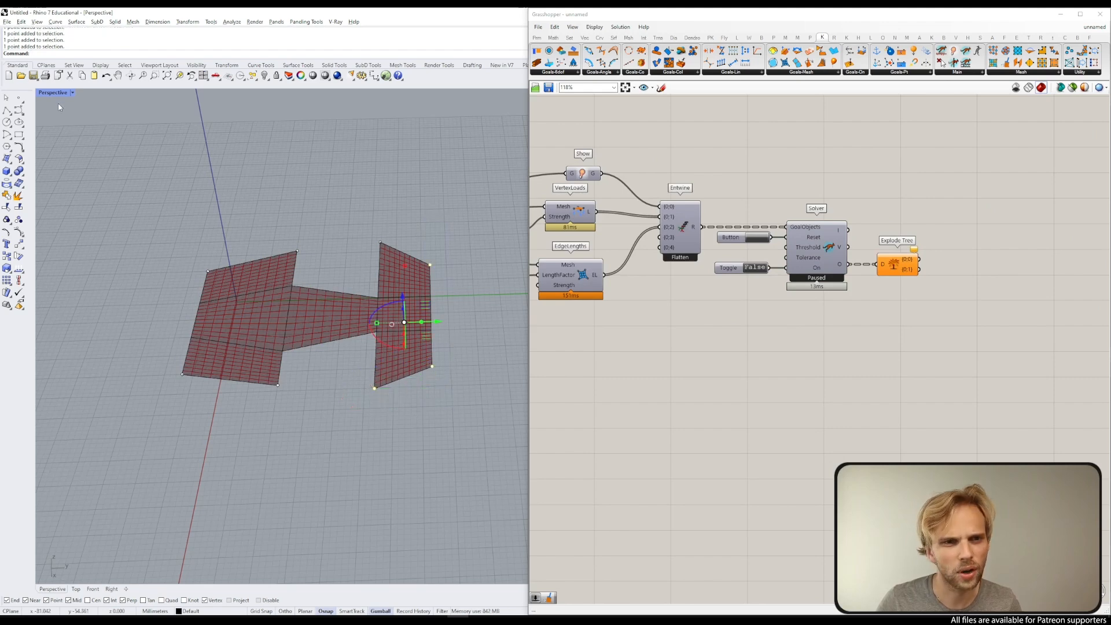
Step: Change the display mode of the Perspective viewport and clear the current point selection
{"action": "left_click", "coordinate": [53, 92]}
{"action": "left_click", "coordinate": [61, 134]}
{"action": "key", "text": "Escape"}
Step: Select all eight corner points of the H-shaped mesh in the Perspective viewport
{"action": "left_click_drag", "start_coordinate": [354, 210], "coordinate": [399, 254]}
{"action": "left_click_drag", "start_coordinate": [421, 214], "coordinate": [445, 300], "text": "shift"}
{"action": "left_click_drag", "start_coordinate": [354, 429], "coordinate": [460, 361], "text": "shift"}
{"action": "left_click_drag", "start_coordinate": [243, 412], "coordinate": [286, 382], "text": "shift"}
{"action": "left_click_drag", "start_coordinate": [106, 408], "coordinate": [211, 351], "text": "shift"}
{"action": "left_click_drag", "start_coordinate": [221, 251], "coordinate": [163, 288], "text": "shift"}
{"action": "left_click_drag", "start_coordinate": [252, 195], "coordinate": [301, 258], "text": "shift"}
Step: Add a Point parameter below the EdgeLengths inputs and reference the eight selected Rhino points in it
{"action": "right_click_drag", "start_coordinate": [693, 329], "coordinate": [832, 280]}
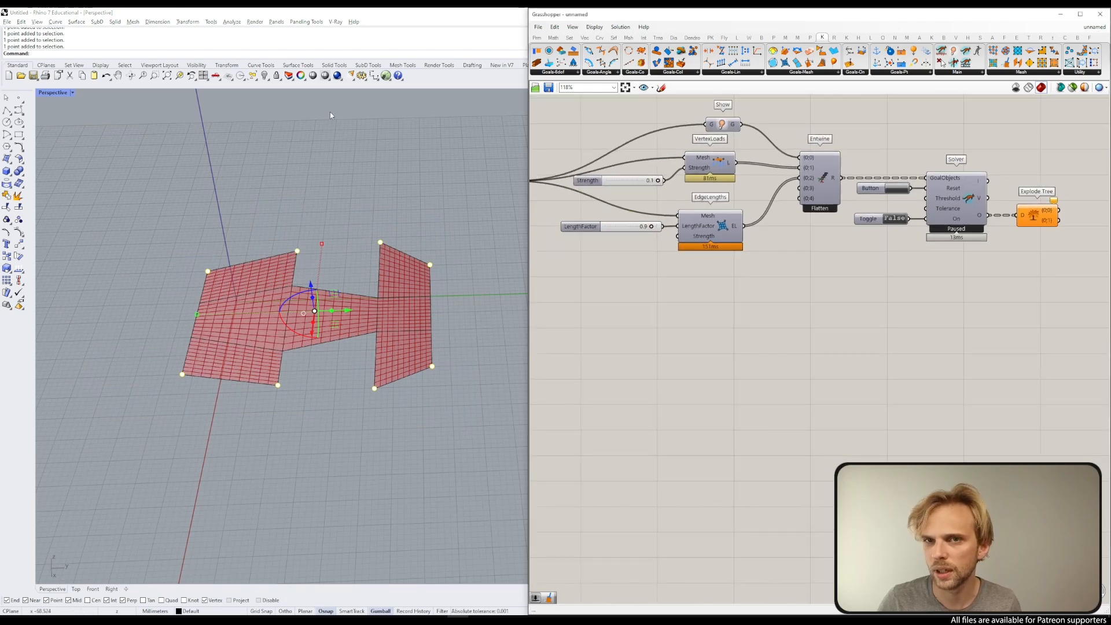
{"action": "right_click_drag", "start_coordinate": [673, 298], "coordinate": [700, 289]}
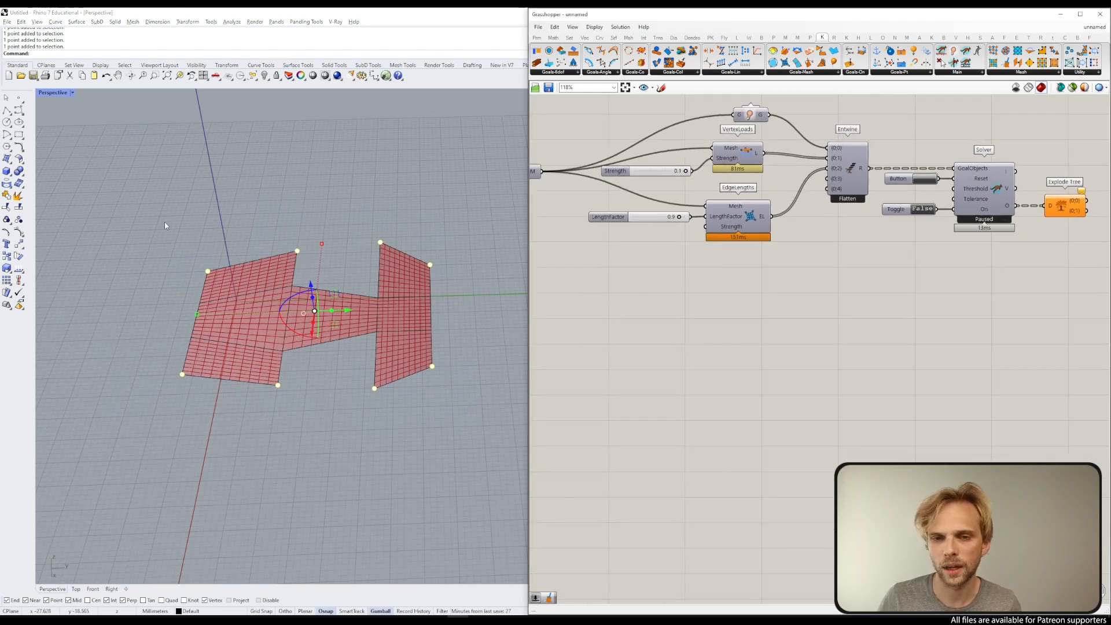
{"action": "double_click", "coordinate": [630, 304]}
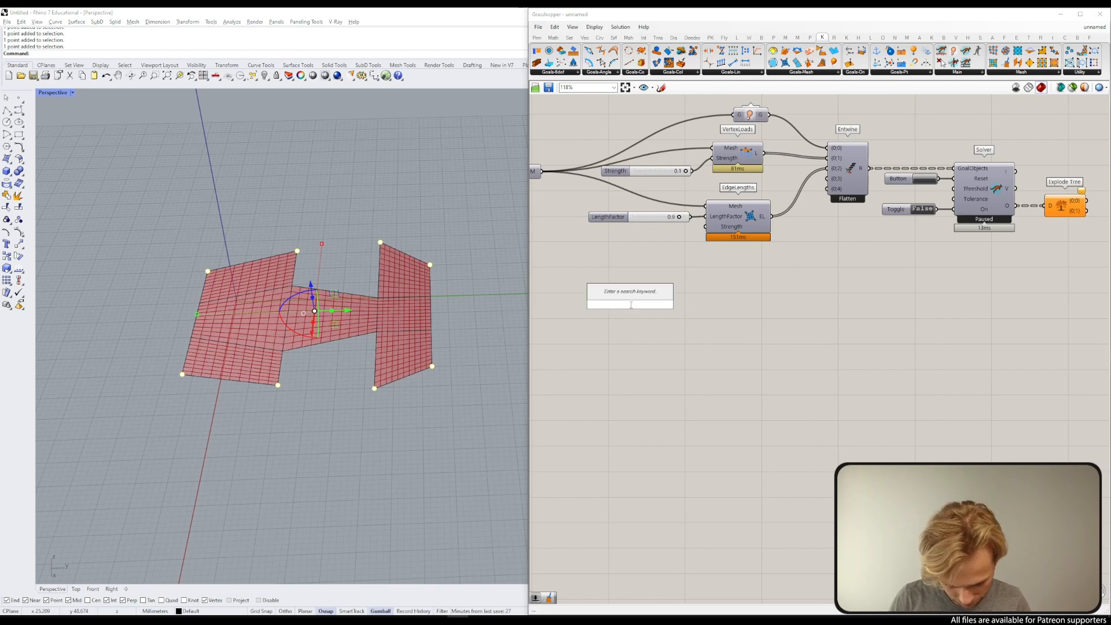
{"action": "type", "text": "point"}
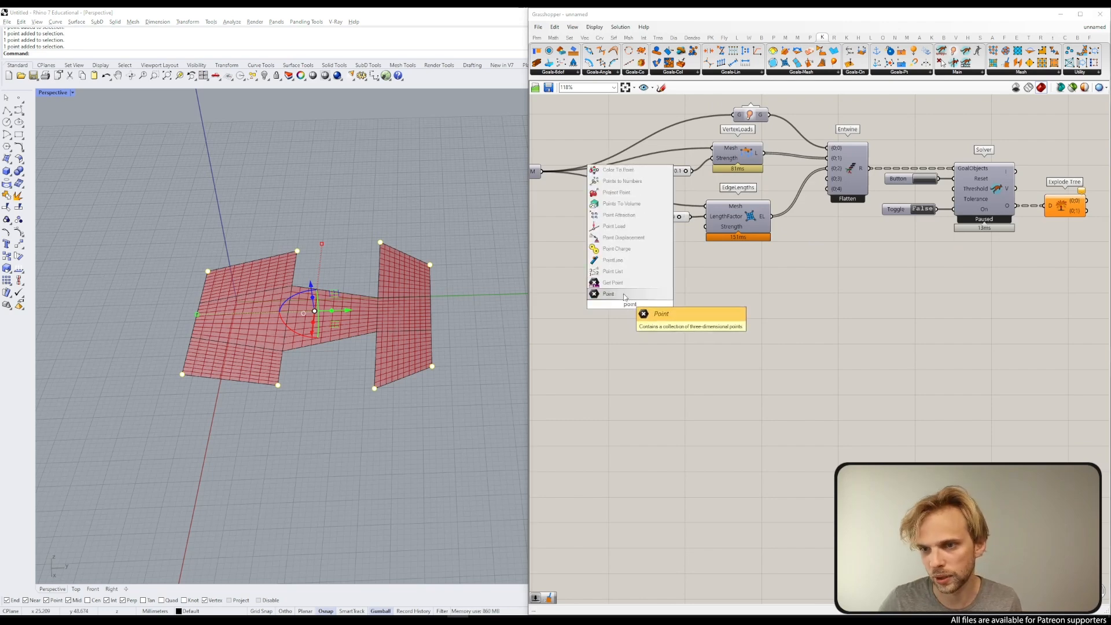
{"action": "left_click", "coordinate": [625, 295]}
{"action": "right_click", "coordinate": [629, 305]}
{"action": "left_click", "coordinate": [673, 437]}
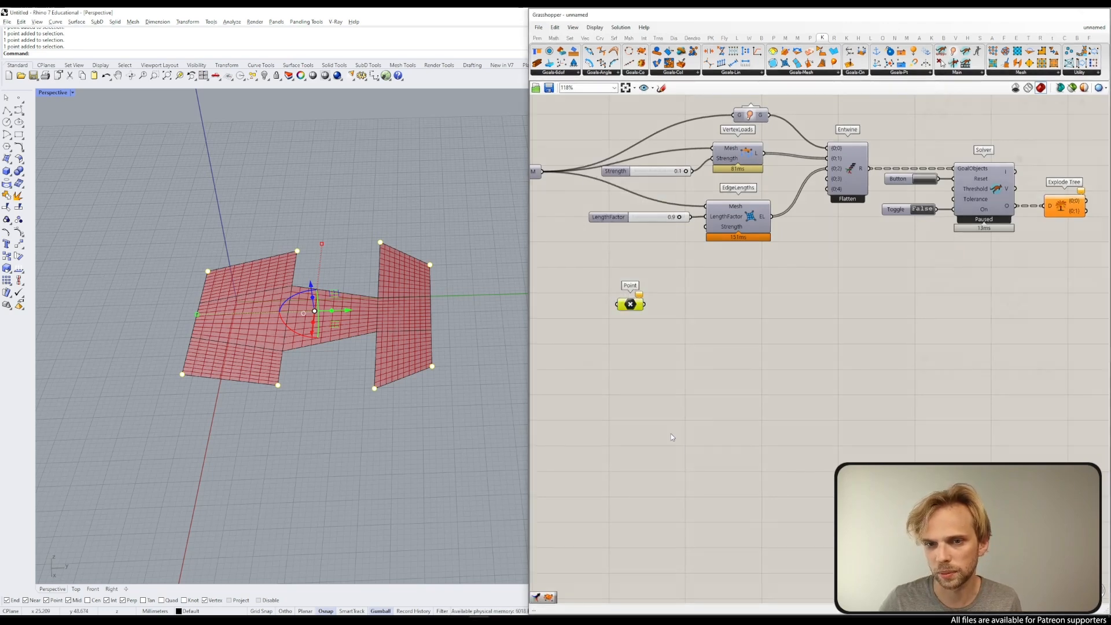
{"action": "left_click", "coordinate": [286, 209]}
{"action": "left_click", "coordinate": [688, 352]}
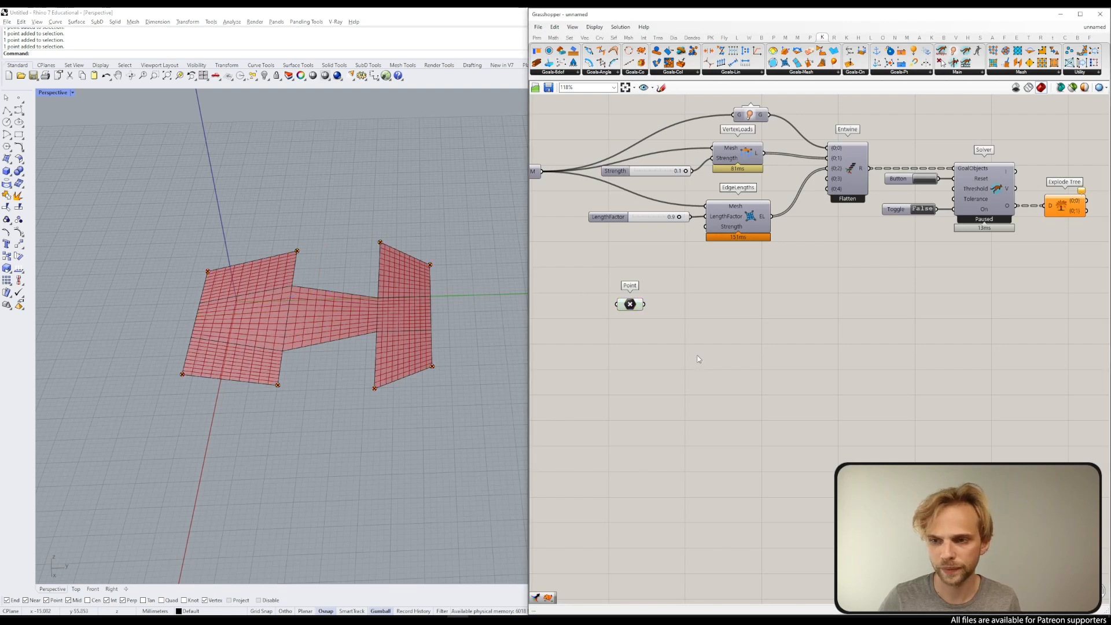
Step: Add Kangaroo's Anchor component, feed the Point parameter into its P input and connect its output to Entwine's {0;3} input
{"action": "double_click", "coordinate": [704, 338]}
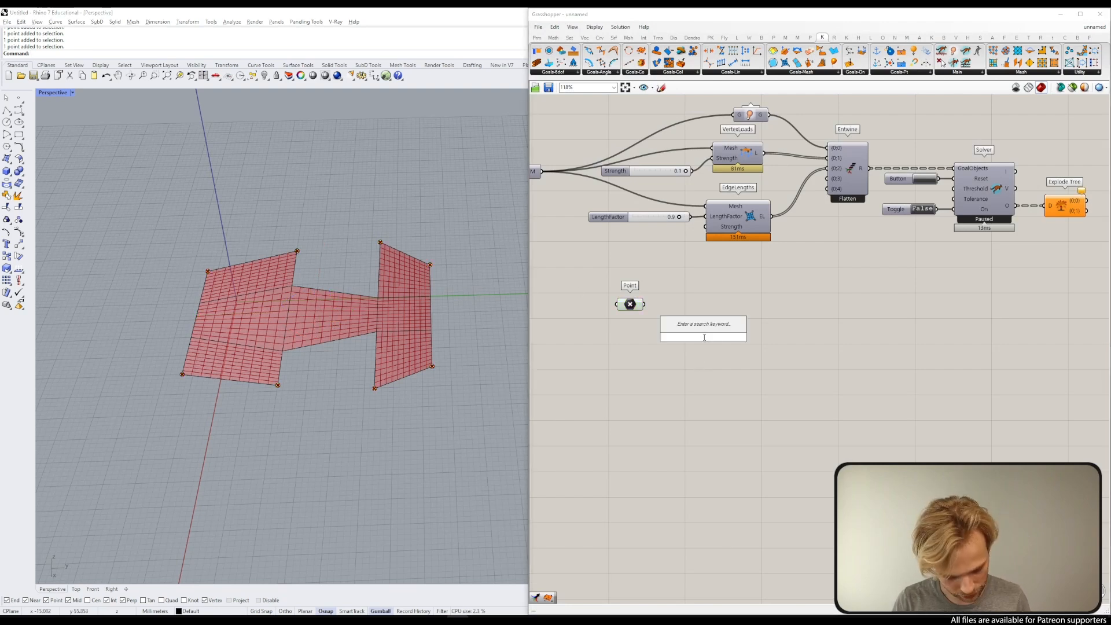
{"action": "type", "text": "anchor"}
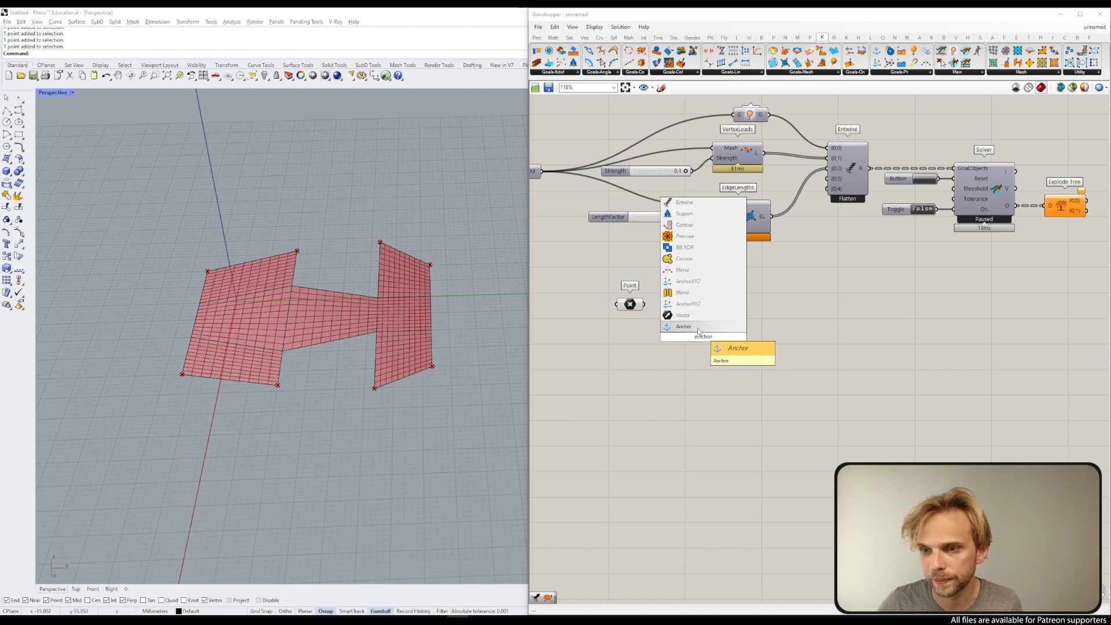
{"action": "left_click", "coordinate": [699, 331]}
{"action": "left_click_drag", "start_coordinate": [644, 304], "coordinate": [828, 179]}
Step: Turn off the preview of the Point parameter and the Anchor component
{"action": "left_click_drag", "start_coordinate": [818, 243], "coordinate": [562, 372]}
{"action": "left_click_drag", "start_coordinate": [740, 308], "coordinate": [775, 263]}
{"action": "middle_click", "coordinate": [775, 263]}
{"action": "left_click", "coordinate": [804, 238]}
{"action": "left_click", "coordinate": [848, 258]}
Step: Run the Solver by setting its toggle to True and view the relaxing mesh from a lower angle
{"action": "right_click_drag", "start_coordinate": [912, 218], "coordinate": [845, 257]}
{"action": "double_click", "coordinate": [857, 247]}
{"action": "mouse_move", "coordinate": [365, 304]}
{"action": "right_mouse_down"}
{"action": "mouse_move", "coordinate": [362, 261]}
{"action": "mouse_move", "coordinate": [365, 314]}
{"action": "right_mouse_up"}
{"action": "right_click_drag", "start_coordinate": [349, 298], "coordinate": [297, 242]}
Step: Move the 0.1 Strength slider up in line with the Strength input of VertexLoads
{"action": "right_click_drag", "start_coordinate": [618, 250], "coordinate": [804, 198]}
{"action": "scroll", "coordinate": [810, 153], "scroll_direction": "up", "scroll_amount": 2}
{"action": "right_click_drag", "start_coordinate": [810, 153], "coordinate": [797, 203]}
{"action": "left_click_drag", "start_coordinate": [688, 211], "coordinate": [705, 189]}
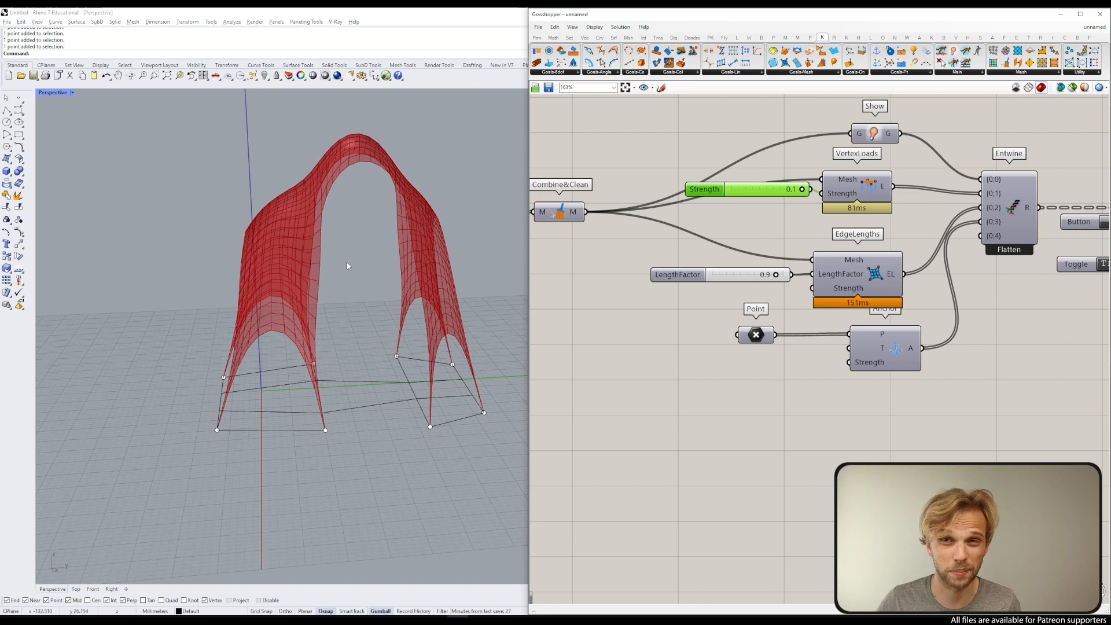
Step: Add a number slider set to 0.01 and connect it to the Strength input of VertexLoads
{"action": "double_click", "coordinate": [728, 216]}
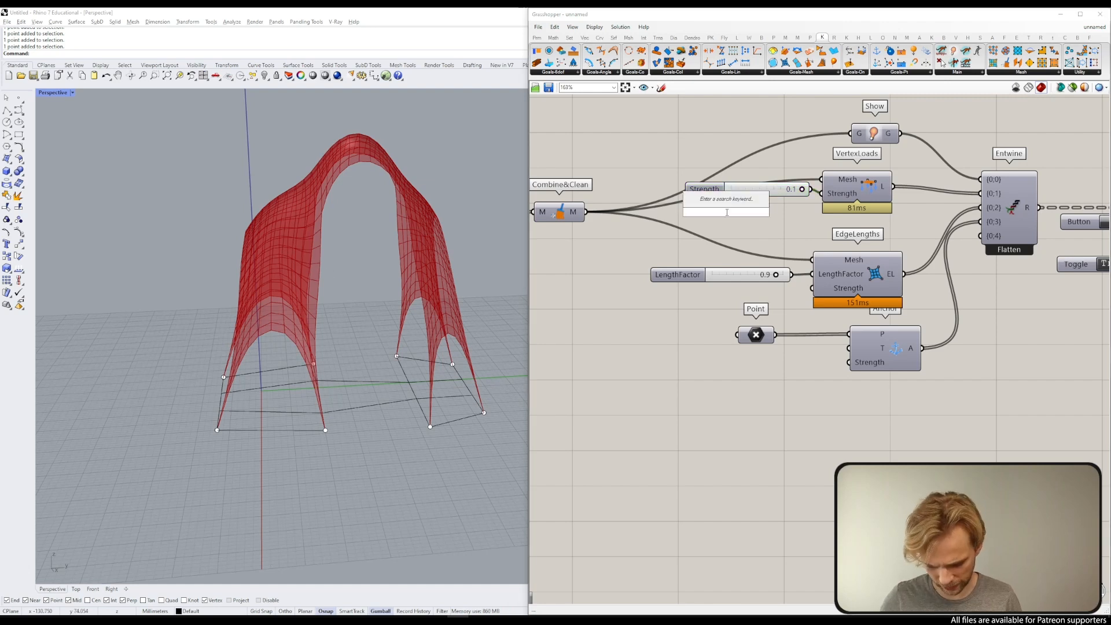
{"action": "type", "text": "0.01"}
{"action": "key", "text": "Return"}
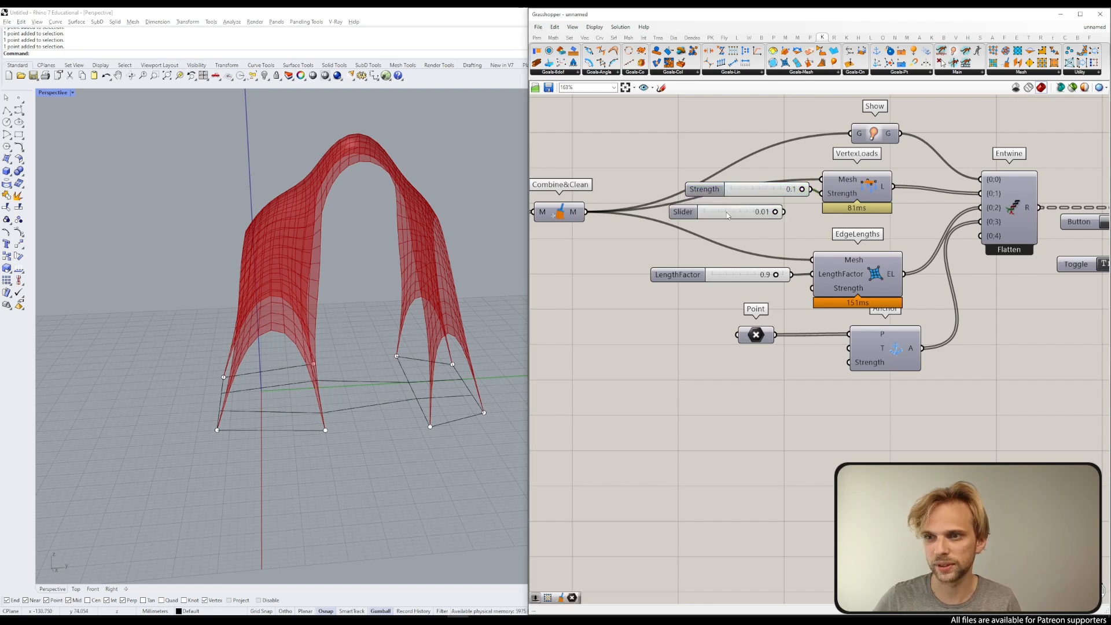
{"action": "left_click_drag", "start_coordinate": [786, 211], "coordinate": [822, 193]}
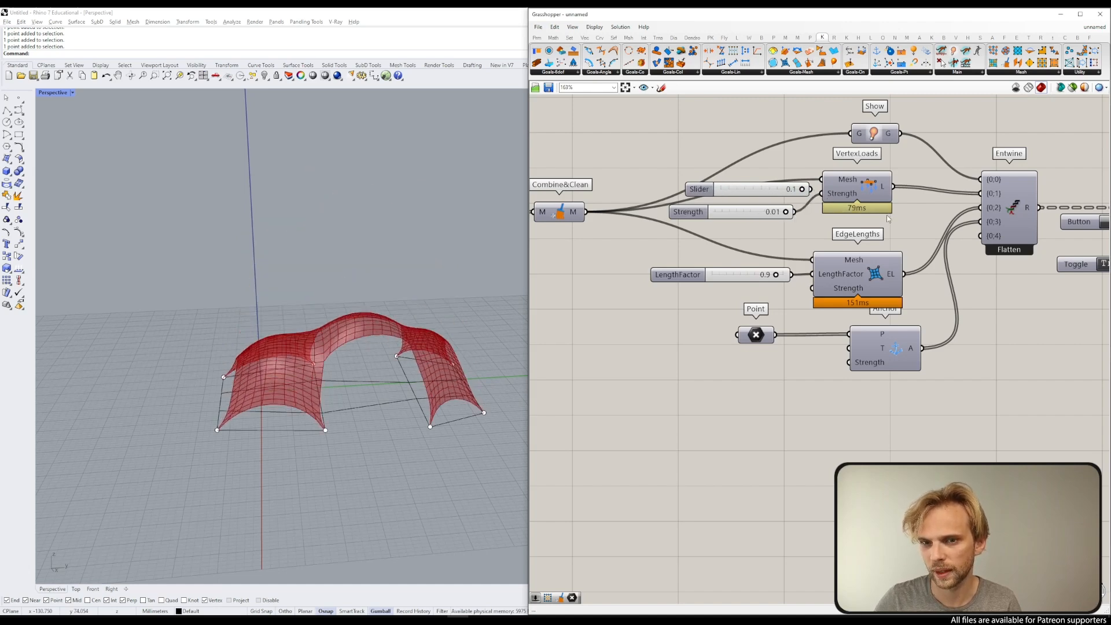
{"action": "right_click_drag", "start_coordinate": [926, 222], "coordinate": [862, 219]}
{"action": "mouse_move", "coordinate": [399, 275]}
{"action": "right_mouse_down"}
{"action": "mouse_move", "coordinate": [388, 301]}
{"action": "mouse_move", "coordinate": [377, 277]}
{"action": "mouse_move", "coordinate": [390, 314]}
{"action": "mouse_move", "coordinate": [393, 239]}
{"action": "mouse_move", "coordinate": [420, 242]}
{"action": "mouse_move", "coordinate": [399, 324]}
{"action": "mouse_move", "coordinate": [401, 266]}
{"action": "right_mouse_up"}
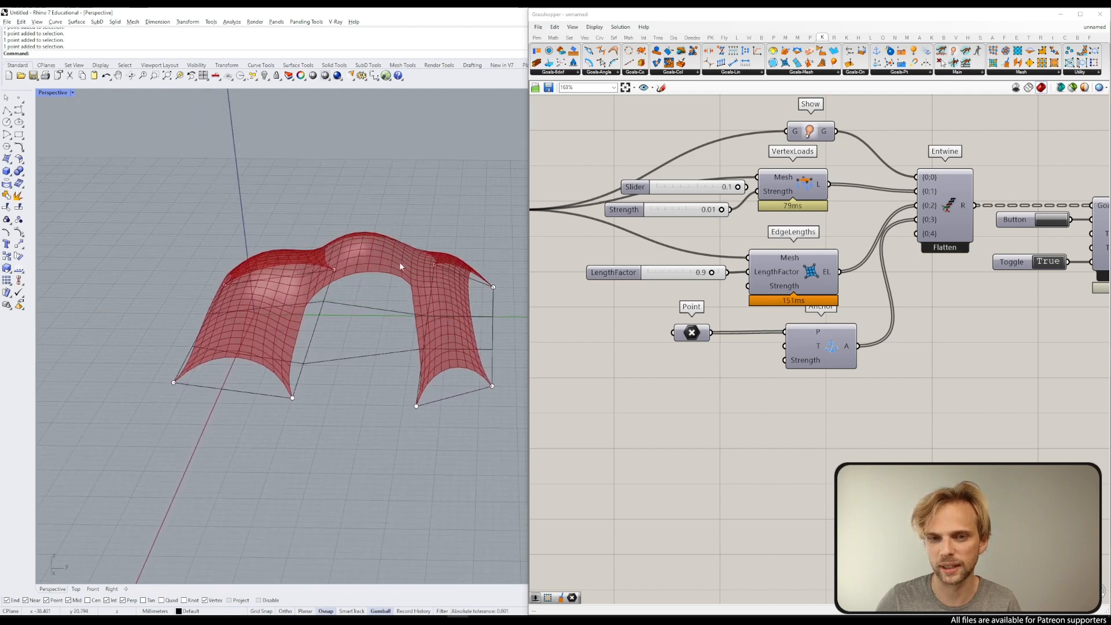
Step: Delete the disconnected 0.1 slider and move the 0.01 Strength slider up in line with the Strength input of VertexLoads
{"action": "left_click", "coordinate": [703, 188]}
{"action": "key", "text": "Delete"}
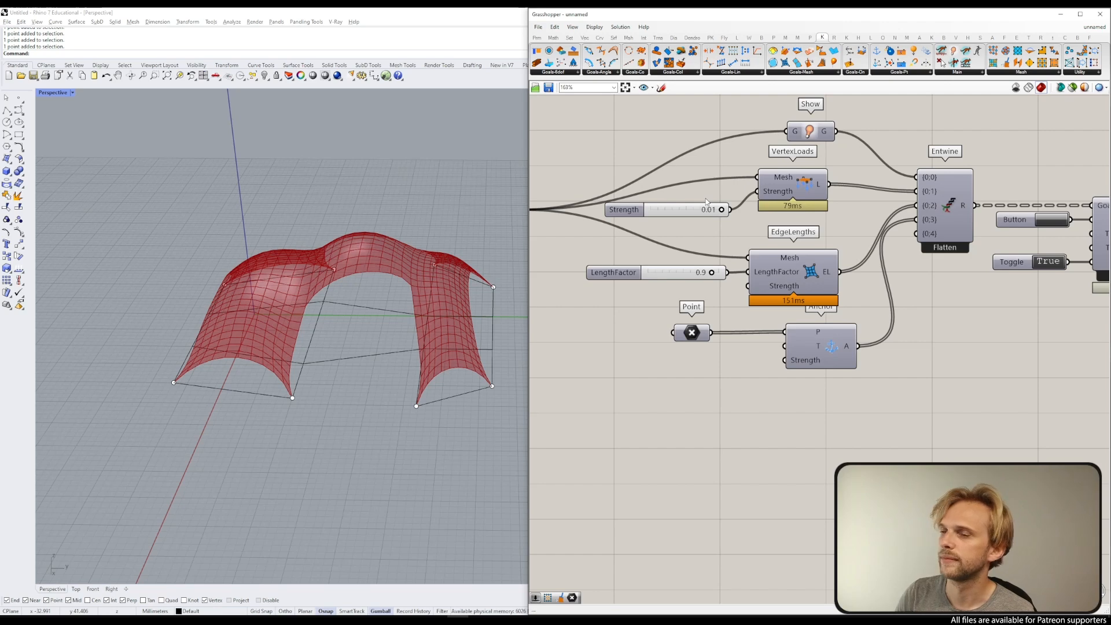
{"action": "left_click_drag", "start_coordinate": [696, 214], "coordinate": [710, 196]}
{"action": "right_click_drag", "start_coordinate": [322, 290], "coordinate": [306, 265]}
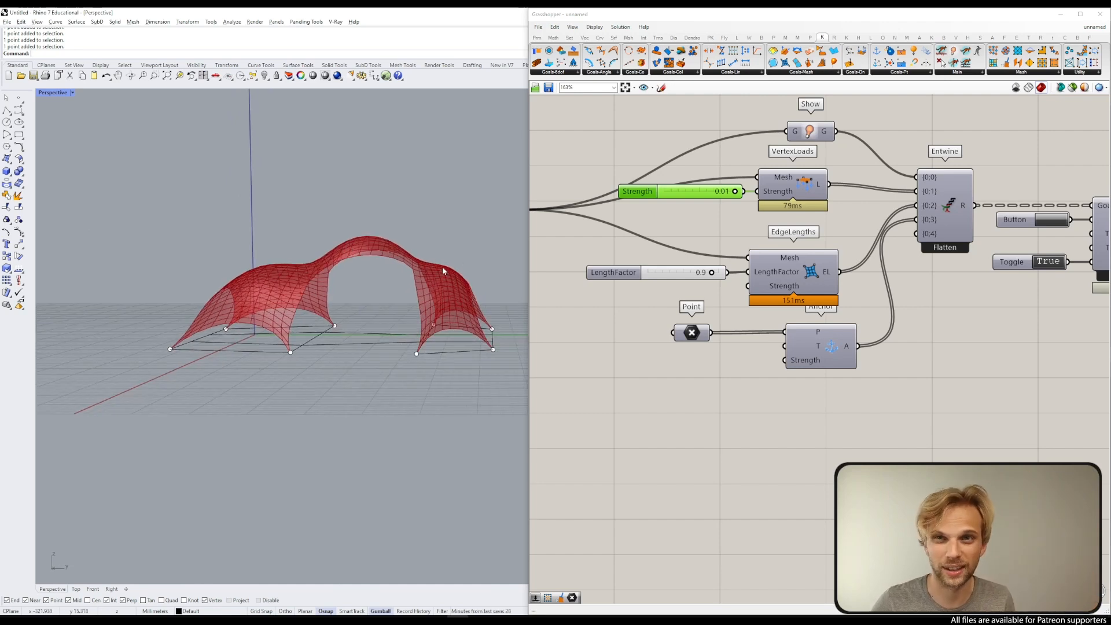
{"action": "left_click_drag", "start_coordinate": [699, 196], "coordinate": [693, 196]}
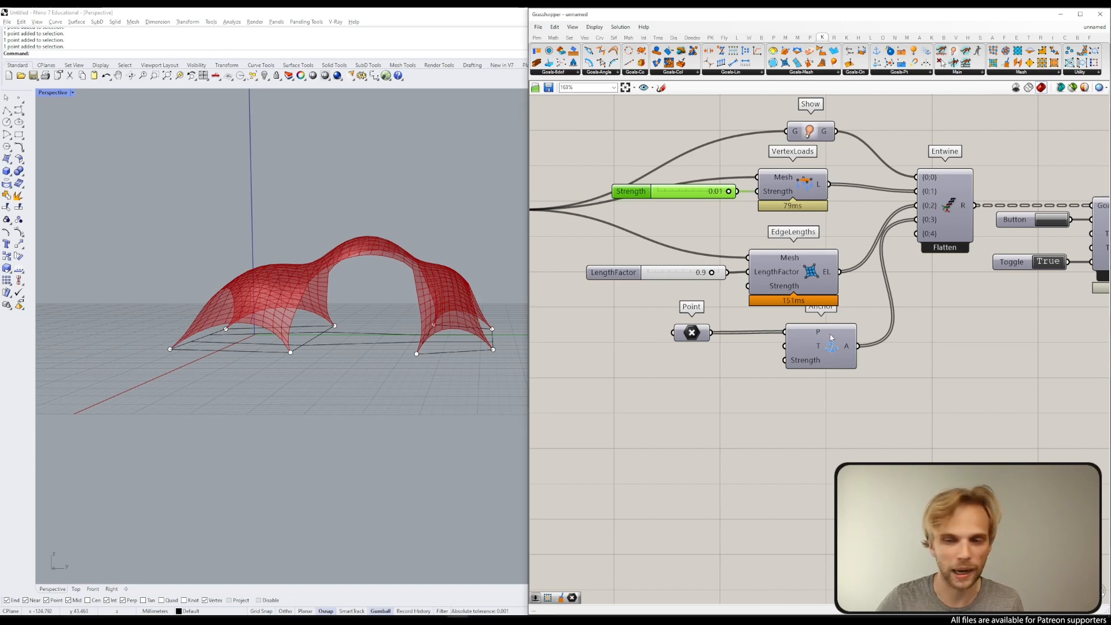
Step: Add a Mouse component in the empty canvas area below the Kangaroo goal components
{"action": "scroll", "coordinate": [701, 294], "scroll_direction": "down", "scroll_amount": 3}
{"action": "scroll", "coordinate": [702, 294], "scroll_direction": "down", "scroll_amount": 1}
{"action": "right_click_drag", "start_coordinate": [322, 233], "coordinate": [272, 307]}
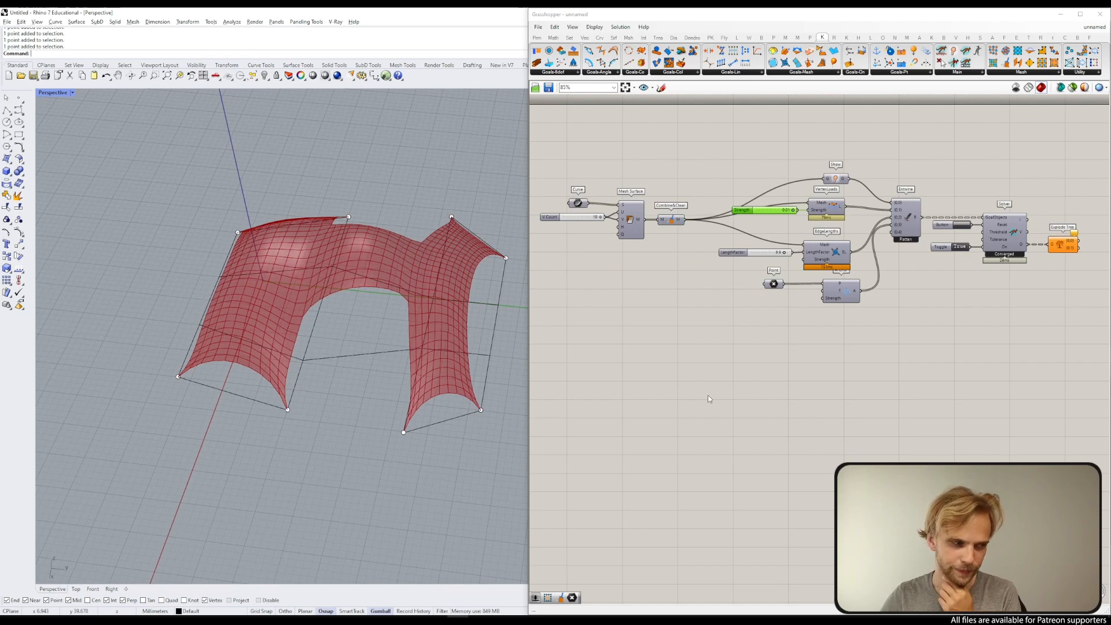
{"action": "double_click", "coordinate": [695, 380]}
{"action": "type", "text": "MOUSE"}
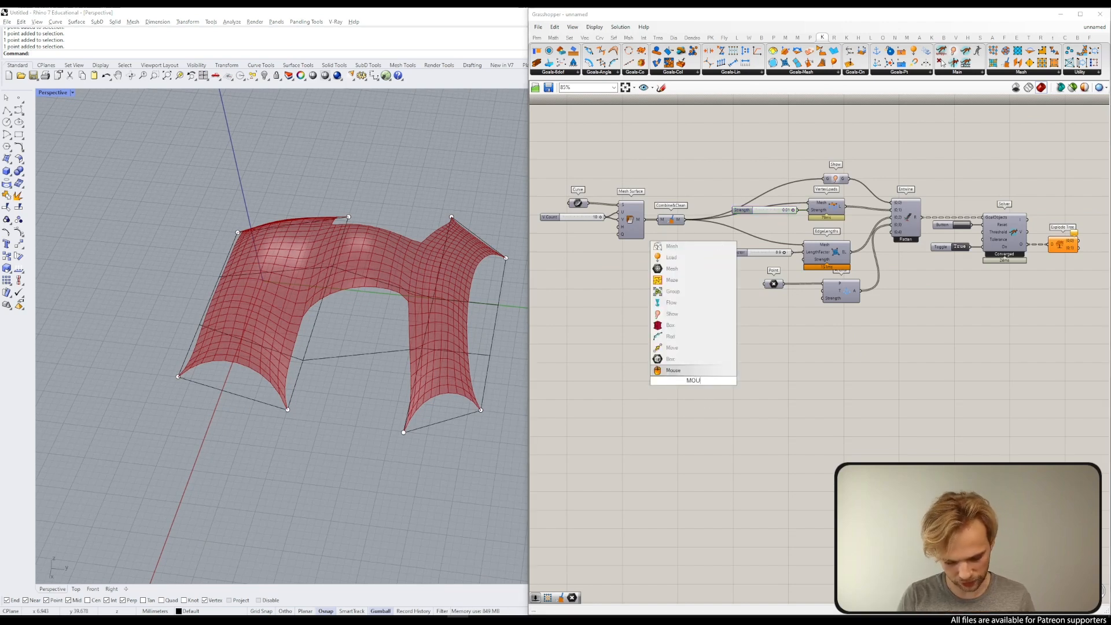
{"action": "key", "text": "Return"}
{"action": "left_click_drag", "start_coordinate": [692, 365], "coordinate": [673, 351]}
{"action": "left_click", "coordinate": [696, 399]}
{"action": "scroll", "coordinate": [694, 388], "scroll_direction": "up", "scroll_amount": 2}
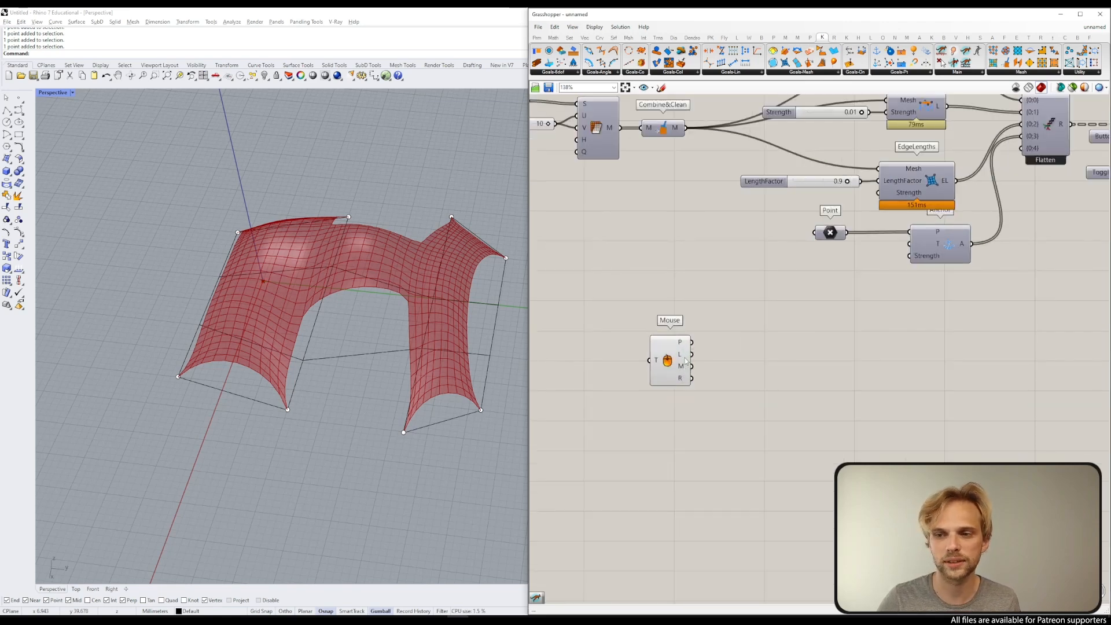
{"action": "scroll", "coordinate": [712, 347], "scroll_direction": "up", "scroll_amount": 2}
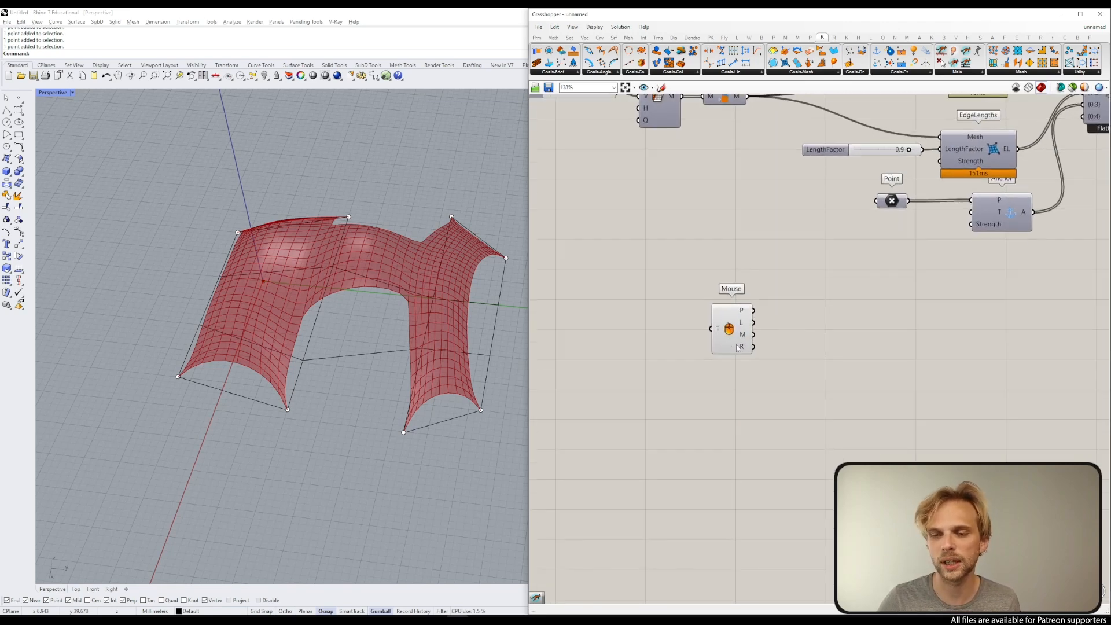
Step: Add a Boolean Toggle, connect it to the Mouse component's T input and set it to False
{"action": "double_click", "coordinate": [654, 335]}
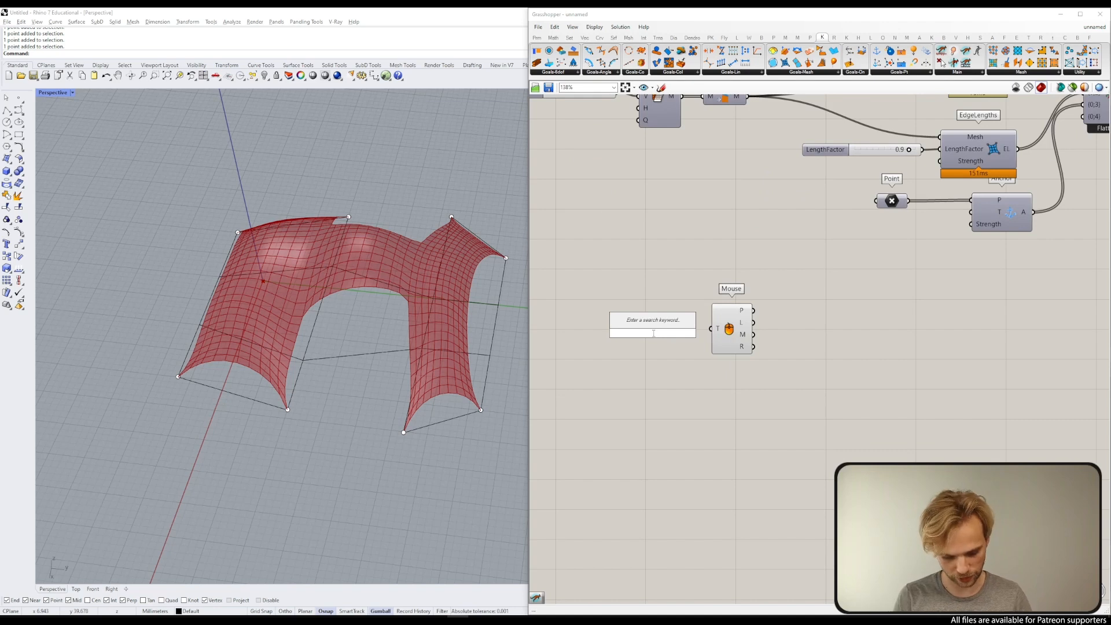
{"action": "type", "text": "TOGGL"}
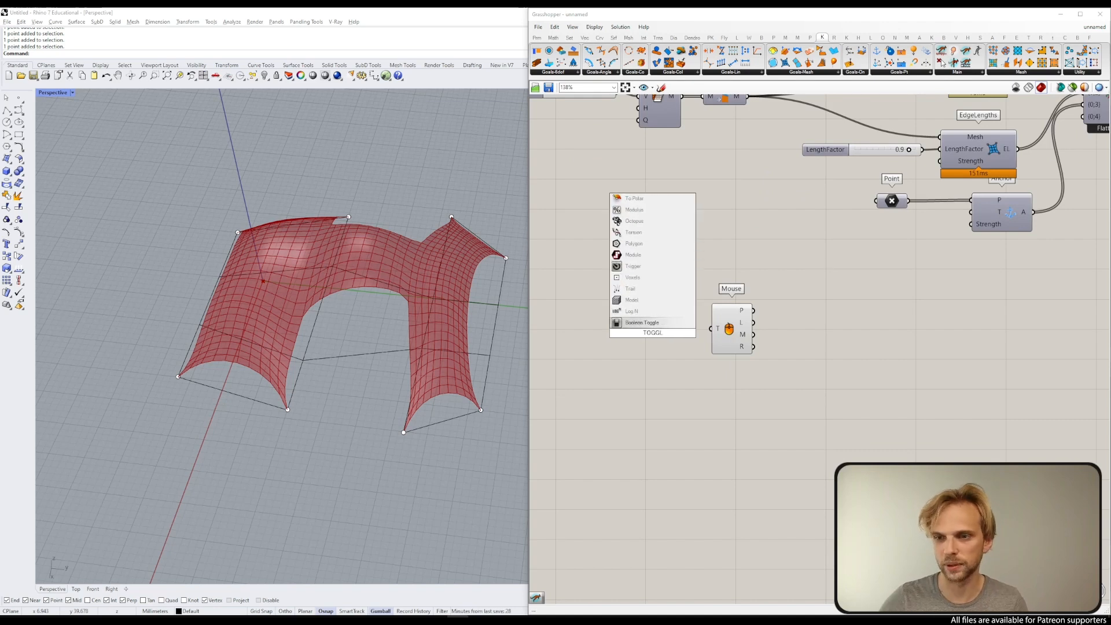
{"action": "key", "text": "Return"}
{"action": "left_click", "coordinate": [674, 330]}
{"action": "left_click_drag", "start_coordinate": [639, 332], "coordinate": [650, 329]}
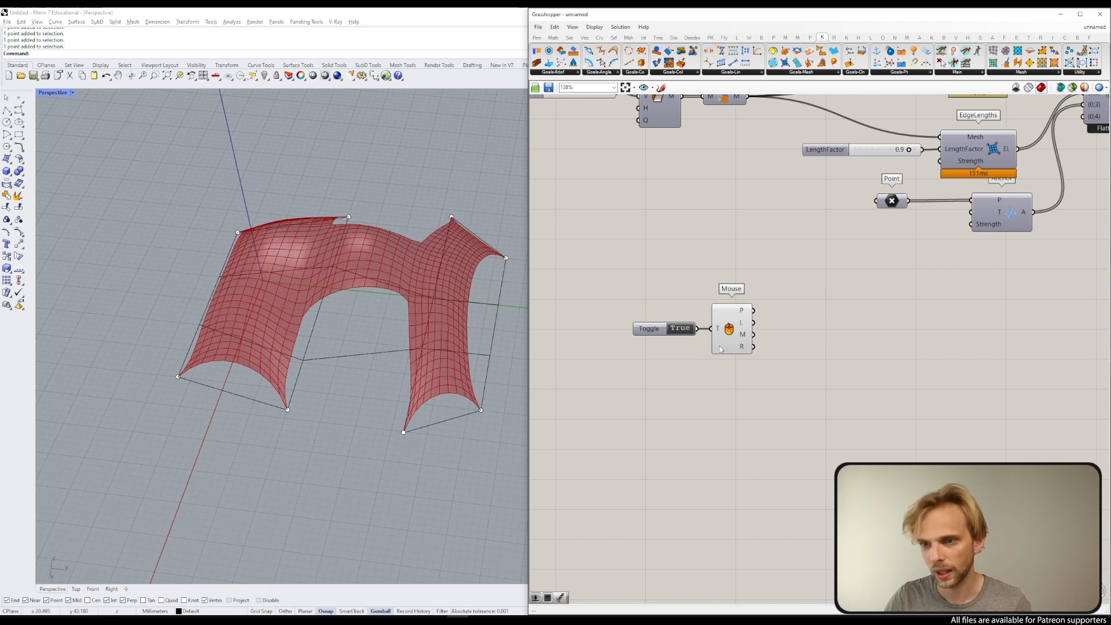
{"action": "double_click", "coordinate": [676, 329]}
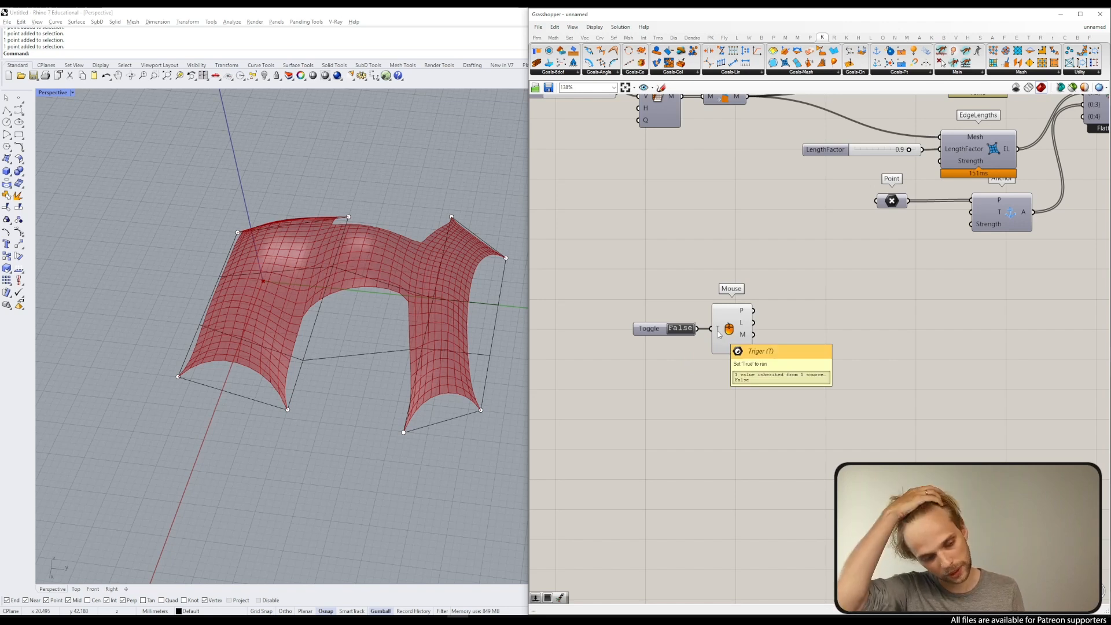
Step: Move the Mouse component and its toggle further down, away from the Anchor goal
{"action": "right_click_drag", "start_coordinate": [854, 316], "coordinate": [811, 324]}
{"action": "left_click_drag", "start_coordinate": [703, 407], "coordinate": [607, 266]}
{"action": "left_click_drag", "start_coordinate": [674, 325], "coordinate": [759, 344]}
{"action": "right_click_drag", "start_coordinate": [915, 300], "coordinate": [820, 311]}
{"action": "left_click", "coordinate": [819, 312]}
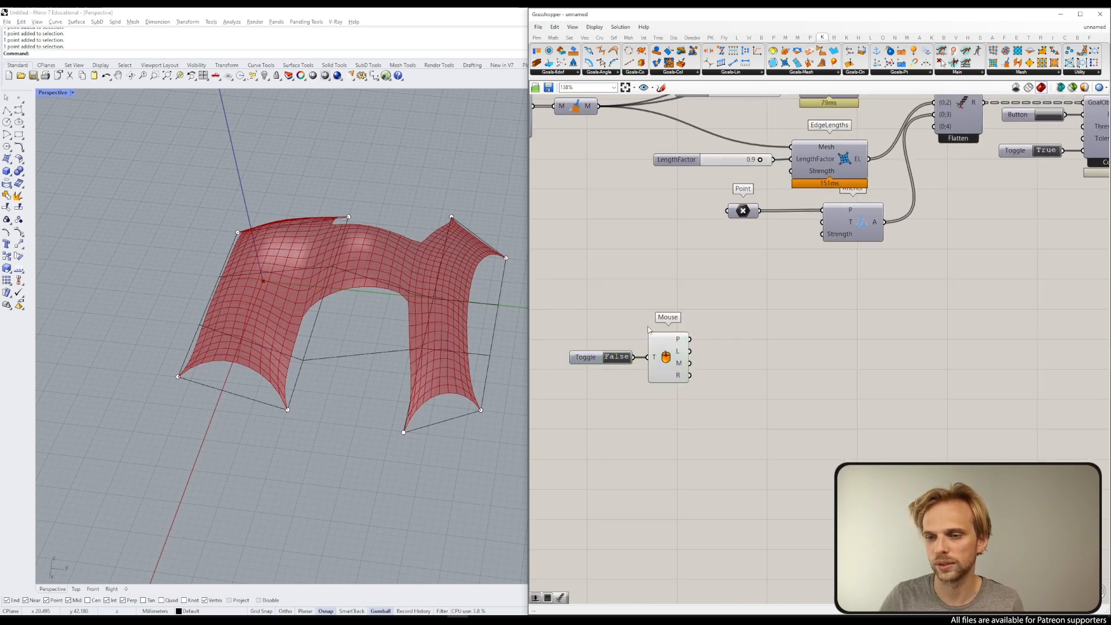
{"action": "left_click_drag", "start_coordinate": [729, 369], "coordinate": [559, 297]}
{"action": "left_click_drag", "start_coordinate": [666, 343], "coordinate": [678, 387]}
{"action": "left_click", "coordinate": [737, 310]}
Step: Pause the Solver by setting its toggle to False and reset the mesh with its Button
{"action": "right_click_drag", "start_coordinate": [347, 302], "coordinate": [289, 275]}
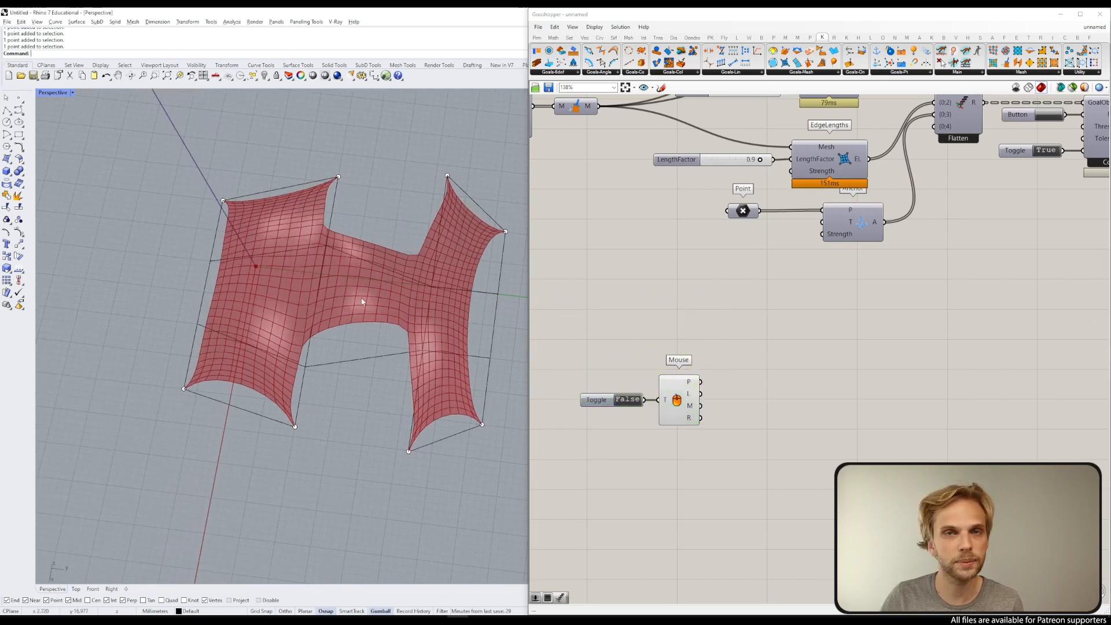
{"action": "right_click_drag", "start_coordinate": [1090, 150], "coordinate": [988, 199]}
{"action": "double_click", "coordinate": [947, 199]}
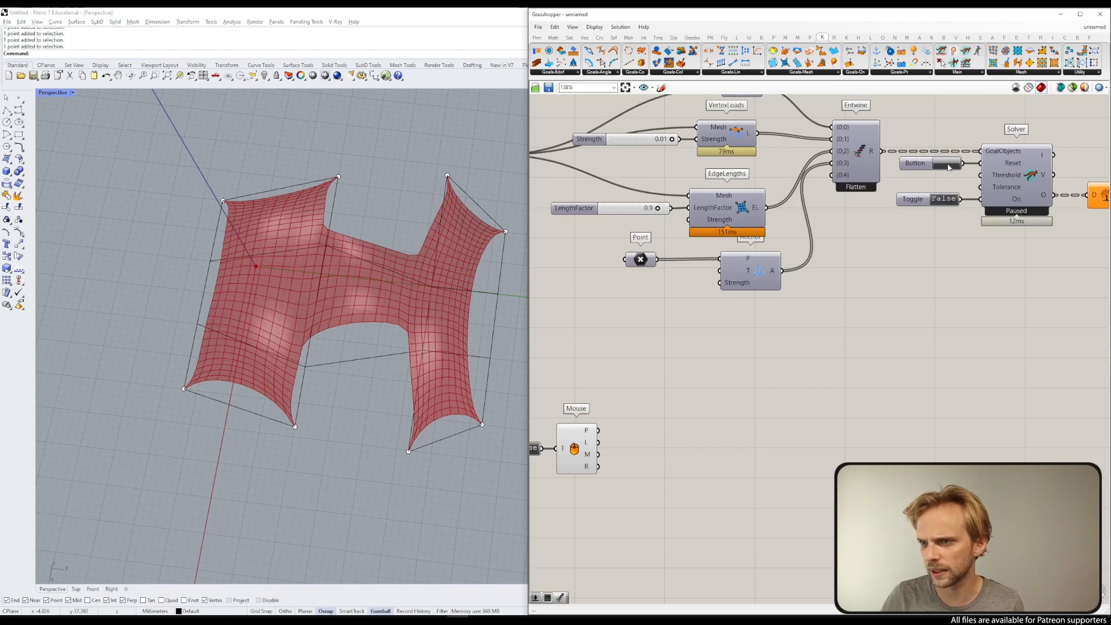
{"action": "left_click", "coordinate": [946, 163]}
{"action": "scroll", "coordinate": [278, 307], "scroll_direction": "up", "scroll_amount": 3}
{"action": "scroll", "coordinate": [272, 296], "scroll_direction": "up", "scroll_amount": 2}
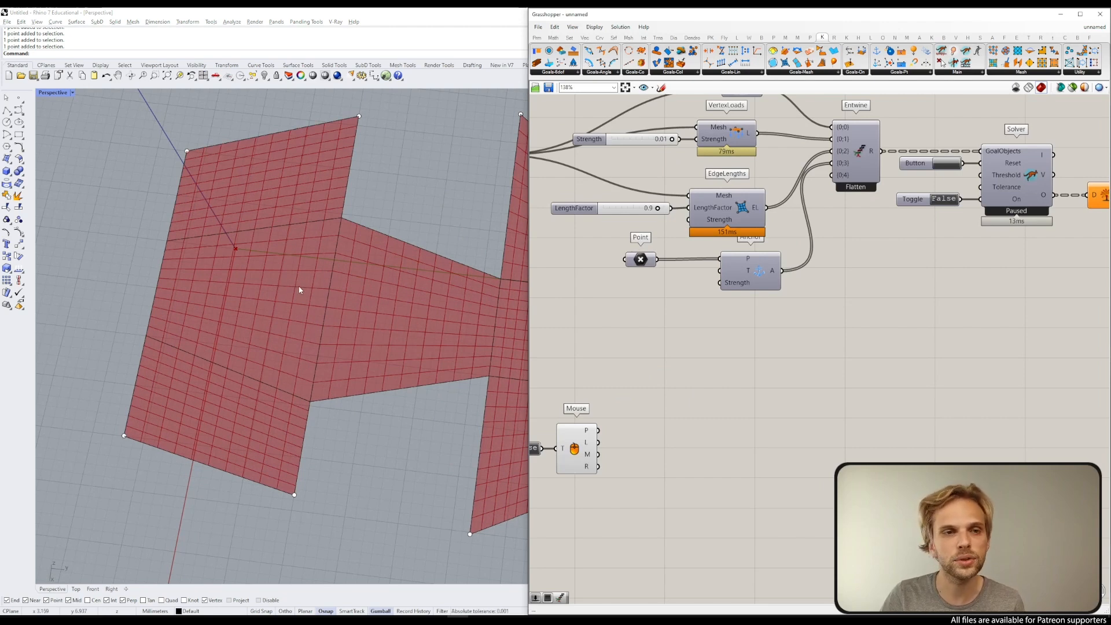
Step: Move the Anchor component and its Point parameter slightly down, clear of the EdgeLengths component
{"action": "right_click_drag", "start_coordinate": [713, 398], "coordinate": [824, 349]}
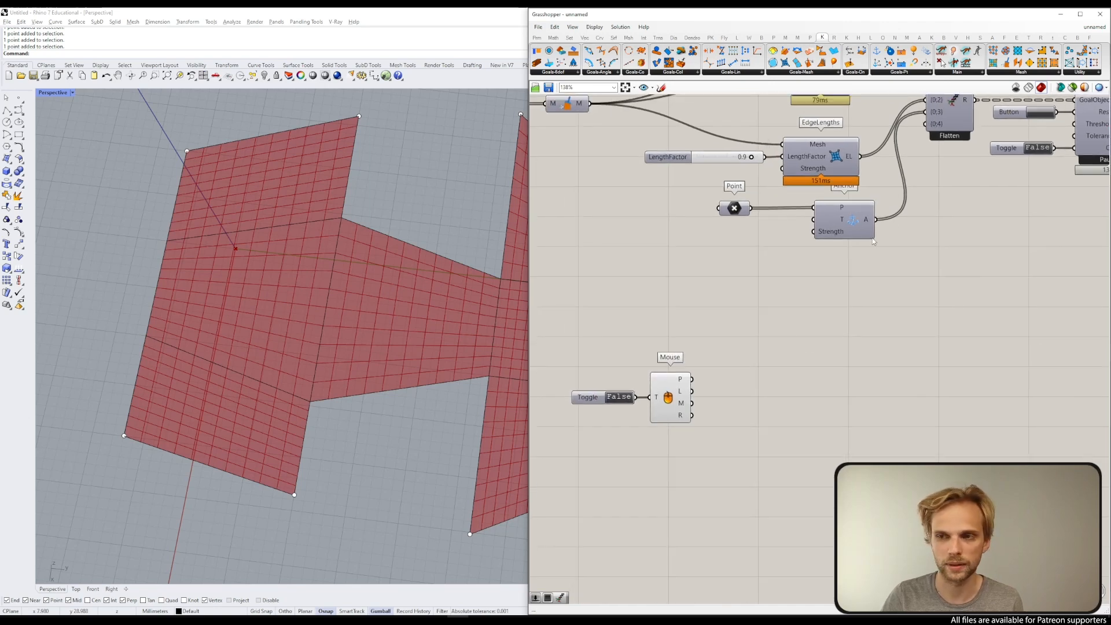
{"action": "left_click_drag", "start_coordinate": [845, 218], "coordinate": [850, 232]}
{"action": "left_click_drag", "start_coordinate": [734, 208], "coordinate": [727, 221]}
{"action": "left_click", "coordinate": [754, 310]}
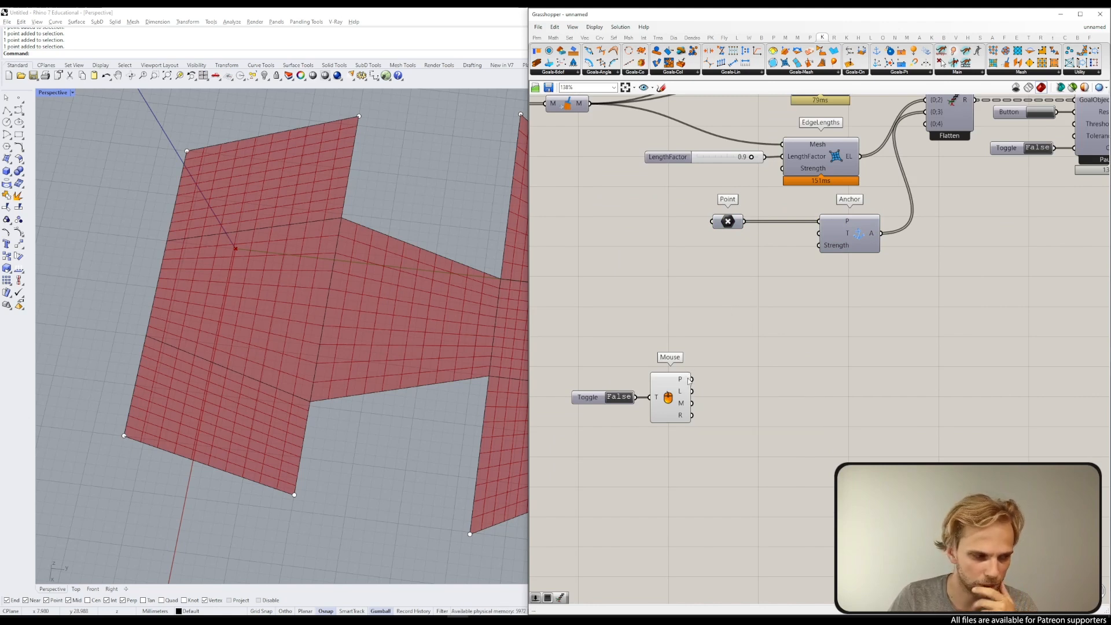
Step: Add Weaverbird's Vertices Component above the Mouse component and connect Combine&Clean's M output to its G input
{"action": "right_click_drag", "start_coordinate": [720, 274], "coordinate": [737, 322]}
{"action": "left_click_drag", "start_coordinate": [690, 300], "coordinate": [694, 292]}
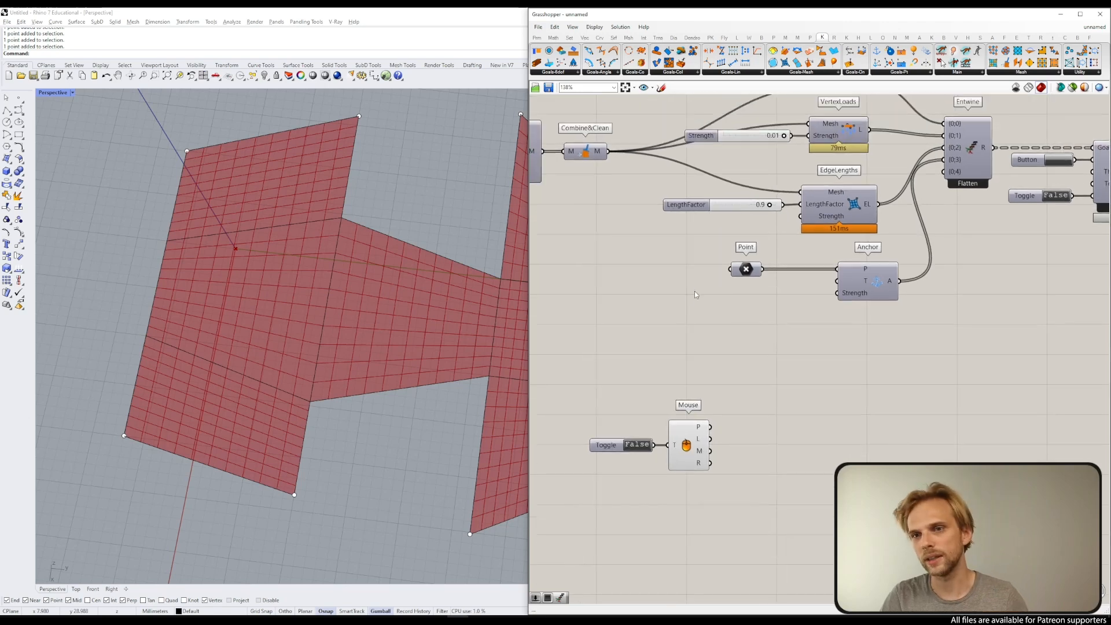
{"action": "double_click", "coordinate": [683, 328]}
{"action": "type", "text": "WBV"}
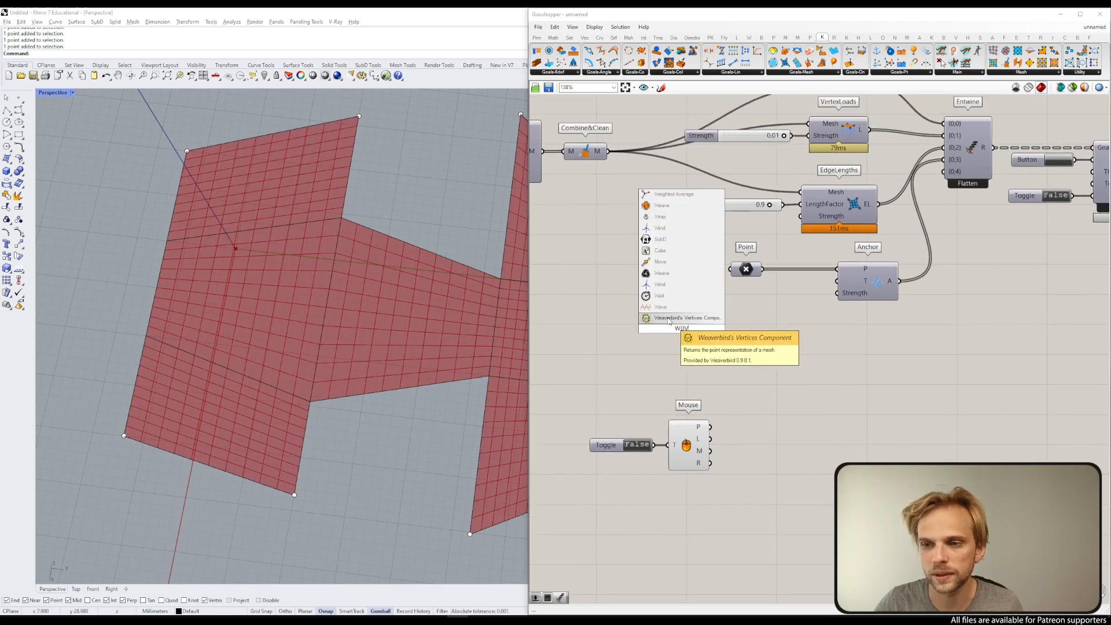
{"action": "left_click", "coordinate": [669, 318]}
{"action": "left_click_drag", "start_coordinate": [607, 151], "coordinate": [691, 368]}
{"action": "double_click", "coordinate": [683, 318]}
{"action": "type", "text": "DEC"}
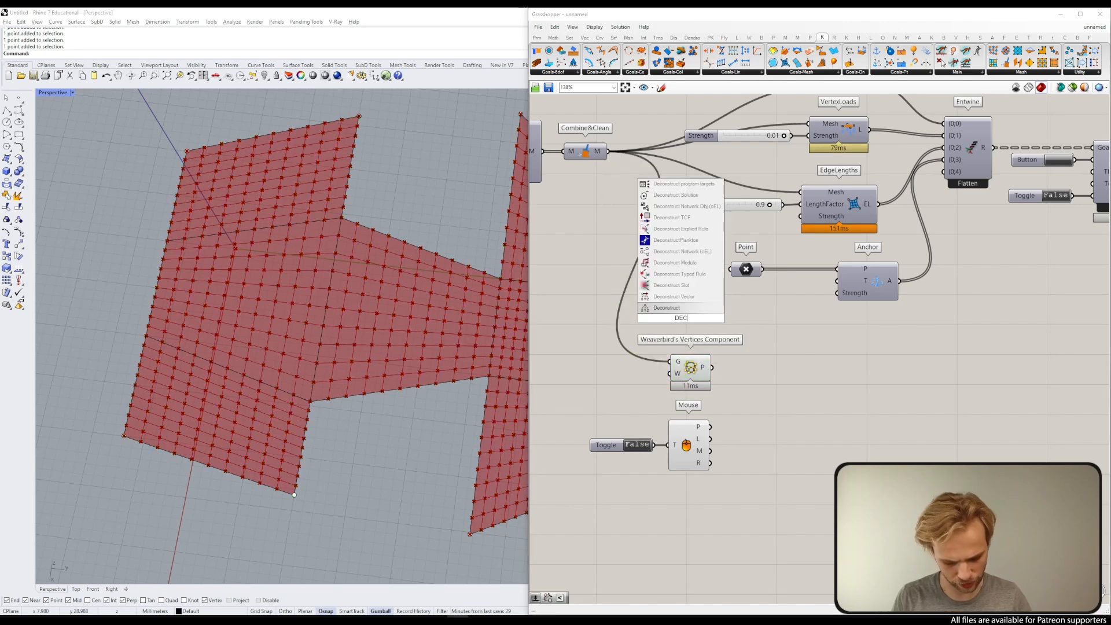
{"action": "type", "text": "ONSTRUC"}
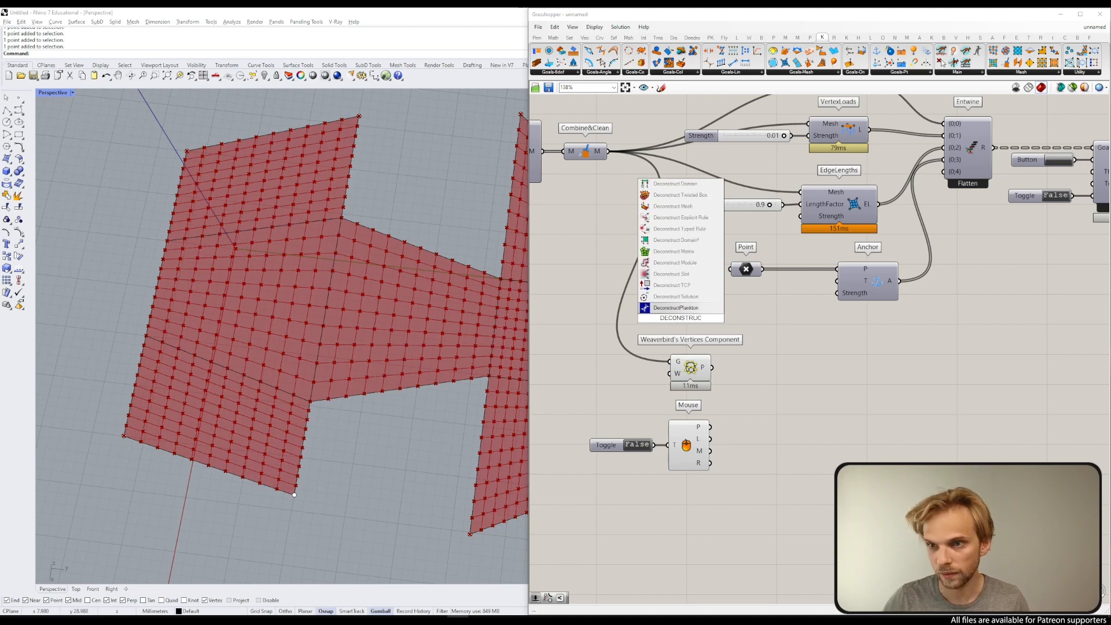
{"action": "left_click", "coordinate": [676, 207]}
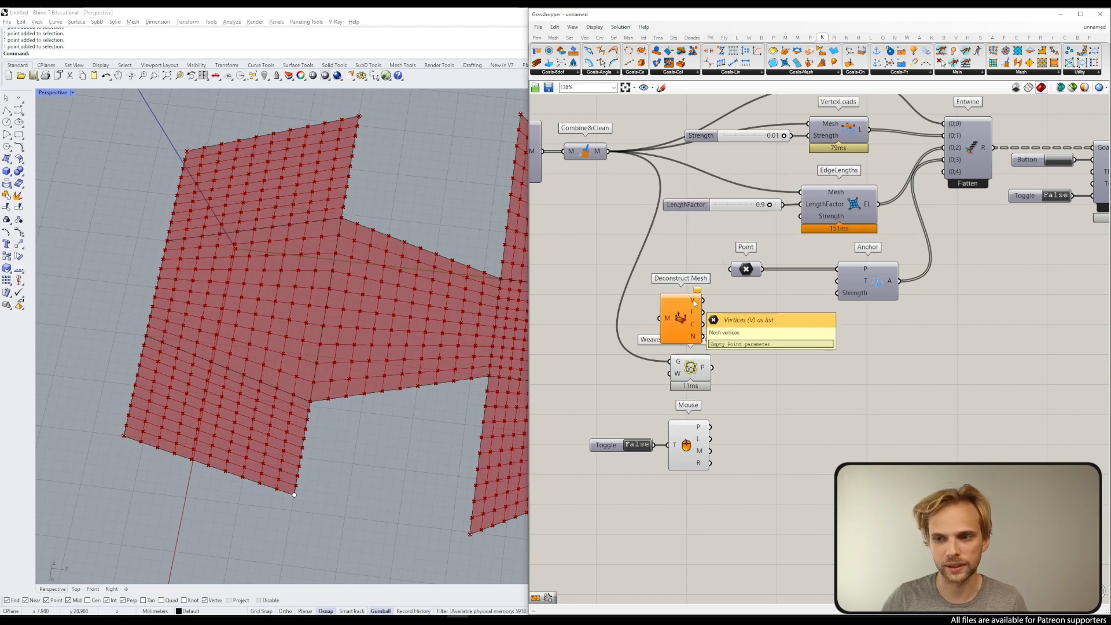
{"action": "left_click", "coordinate": [681, 317]}
{"action": "key", "text": "Delete"}
{"action": "left_click", "coordinate": [697, 365]}
{"action": "left_click", "coordinate": [744, 377]}
{"action": "right_click_drag", "start_coordinate": [744, 377], "coordinate": [719, 326]}
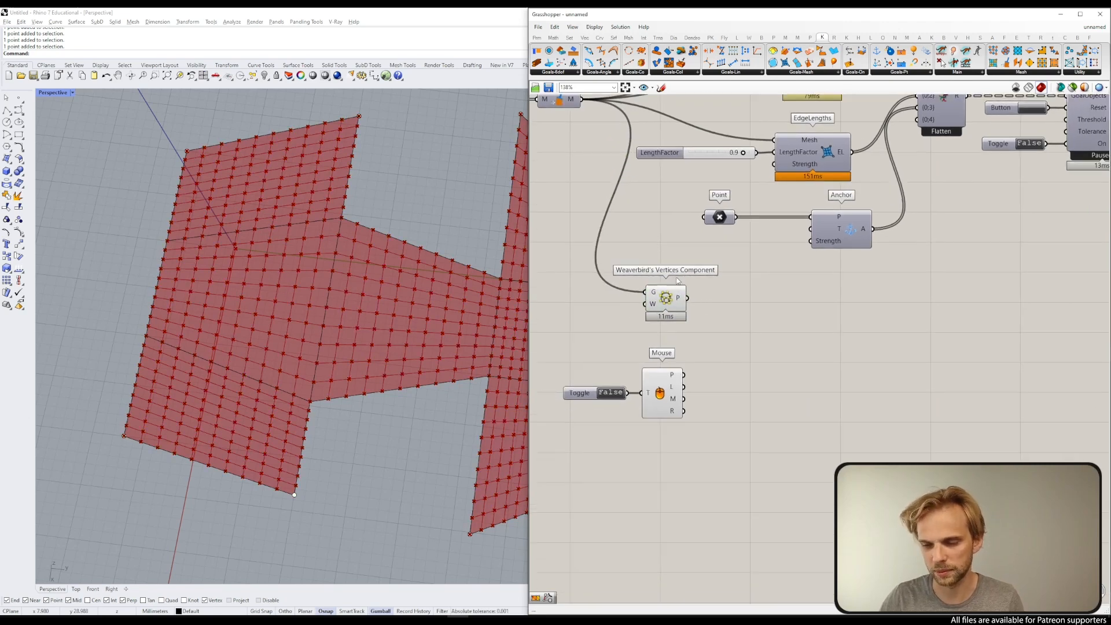
{"action": "right_click_drag", "start_coordinate": [717, 371], "coordinate": [726, 327]}
{"action": "mouse_move", "coordinate": [689, 264]}
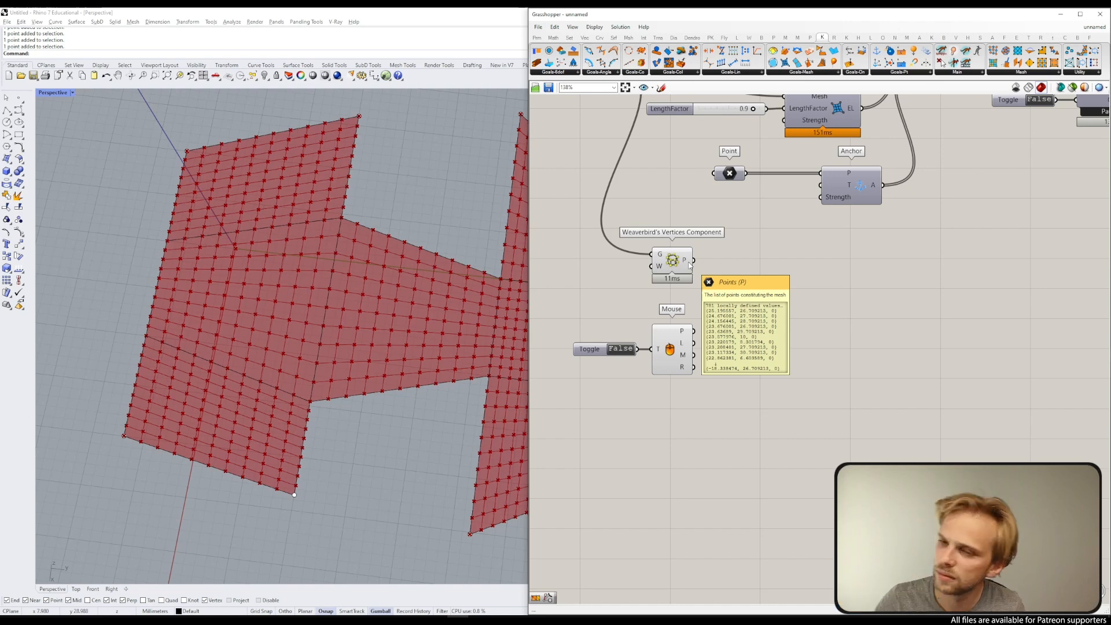
{"action": "double_click", "coordinate": [751, 265]}
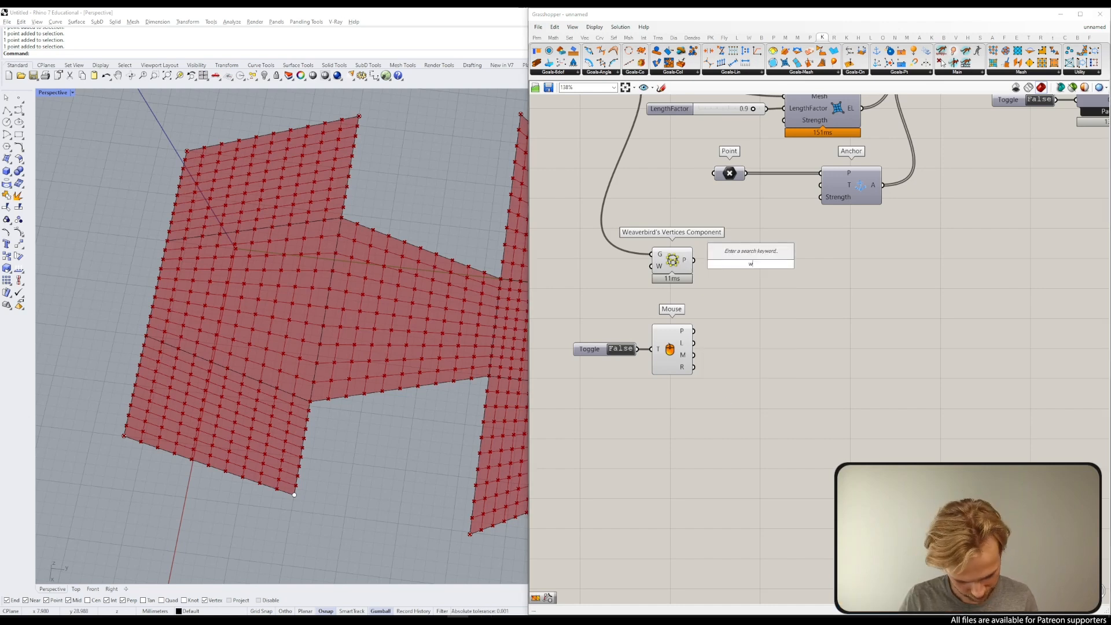
{"action": "type", "text": "wbv"}
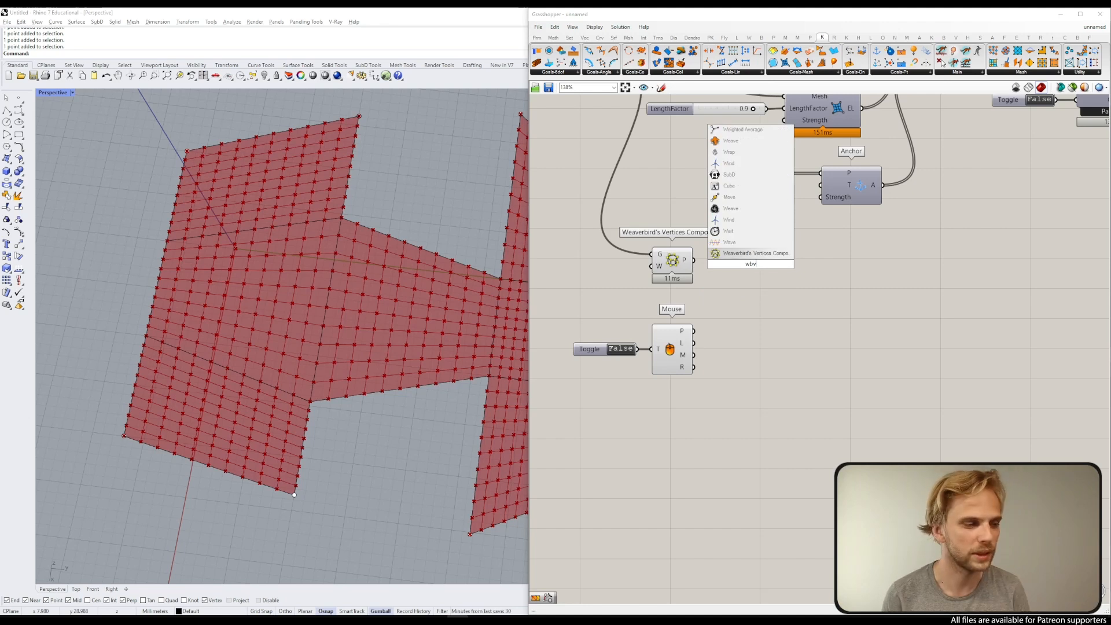
{"action": "key", "text": "Up"}
{"action": "key", "text": "Escape"}
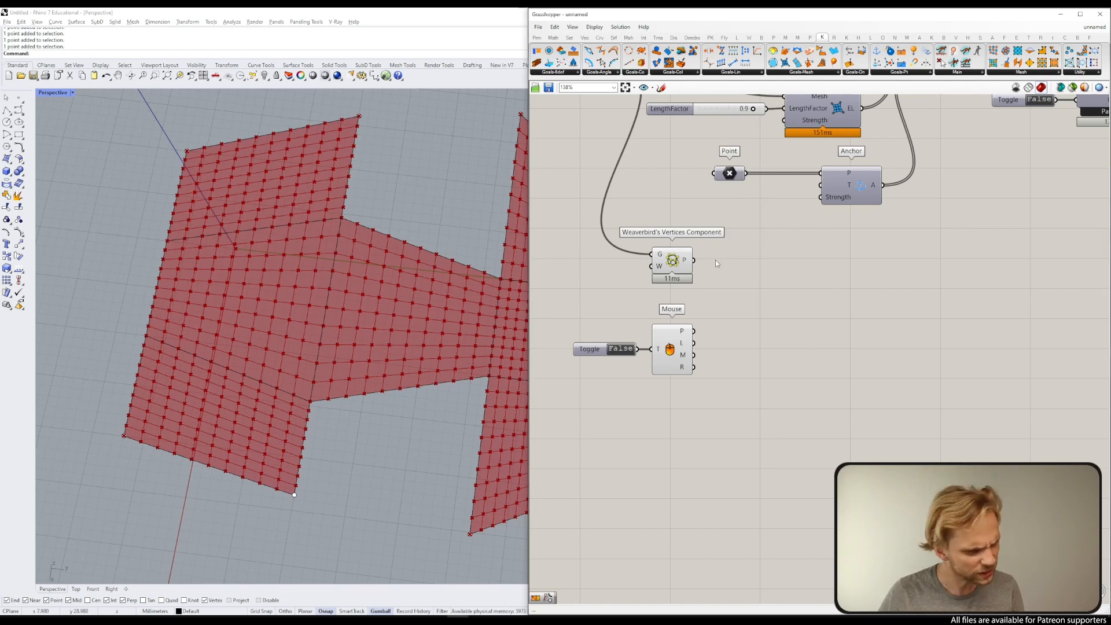
Step: Nudge the Vertices component, add a Closest Point component beside it and feed the Mouse component's P output into its P input
{"action": "mouse_move", "coordinate": [675, 271]}
{"action": "left_mouse_down"}
{"action": "mouse_move", "coordinate": [821, 400]}
{"action": "mouse_move", "coordinate": [753, 290]}
{"action": "mouse_move", "coordinate": [680, 272]}
{"action": "left_mouse_up"}
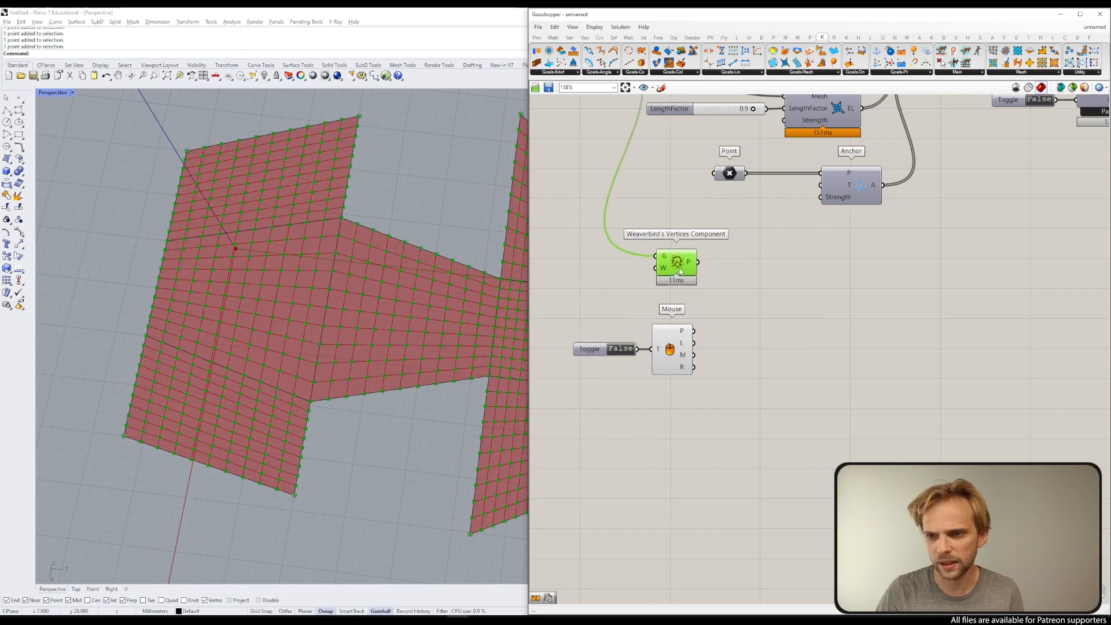
{"action": "double_click", "coordinate": [794, 303]}
{"action": "type", "text": "closest po"}
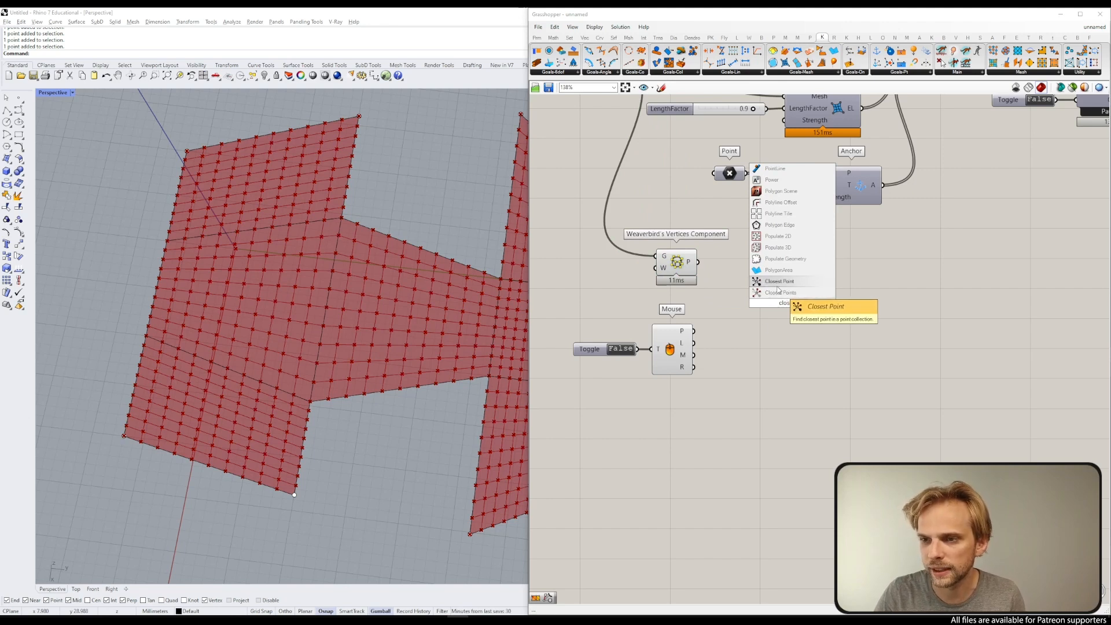
{"action": "left_click", "coordinate": [778, 282]}
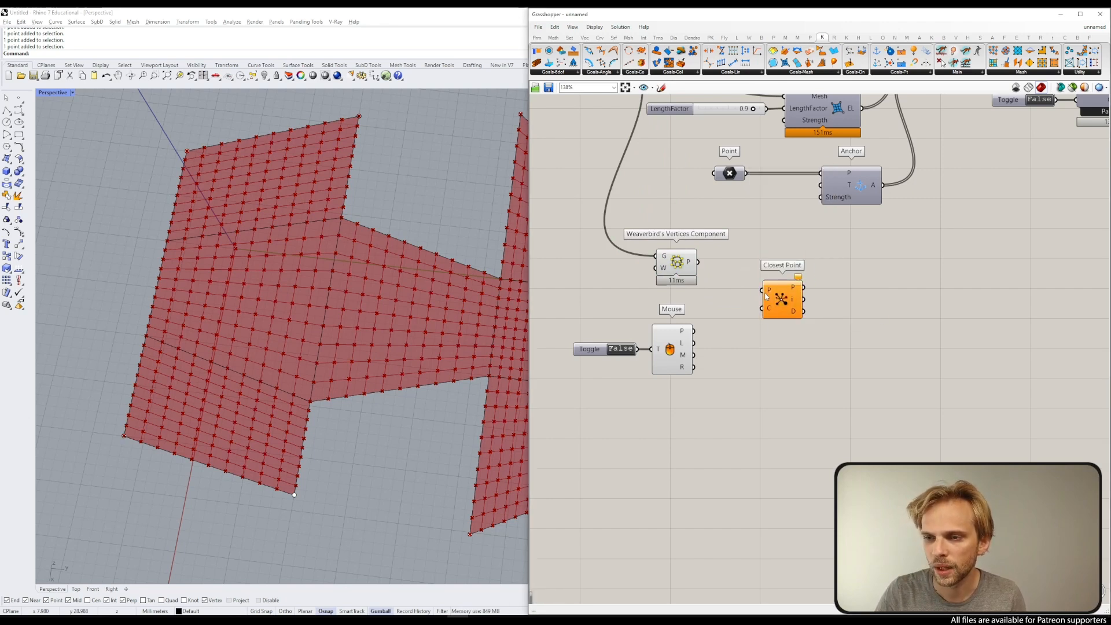
{"action": "left_click_drag", "start_coordinate": [693, 331], "coordinate": [763, 290]}
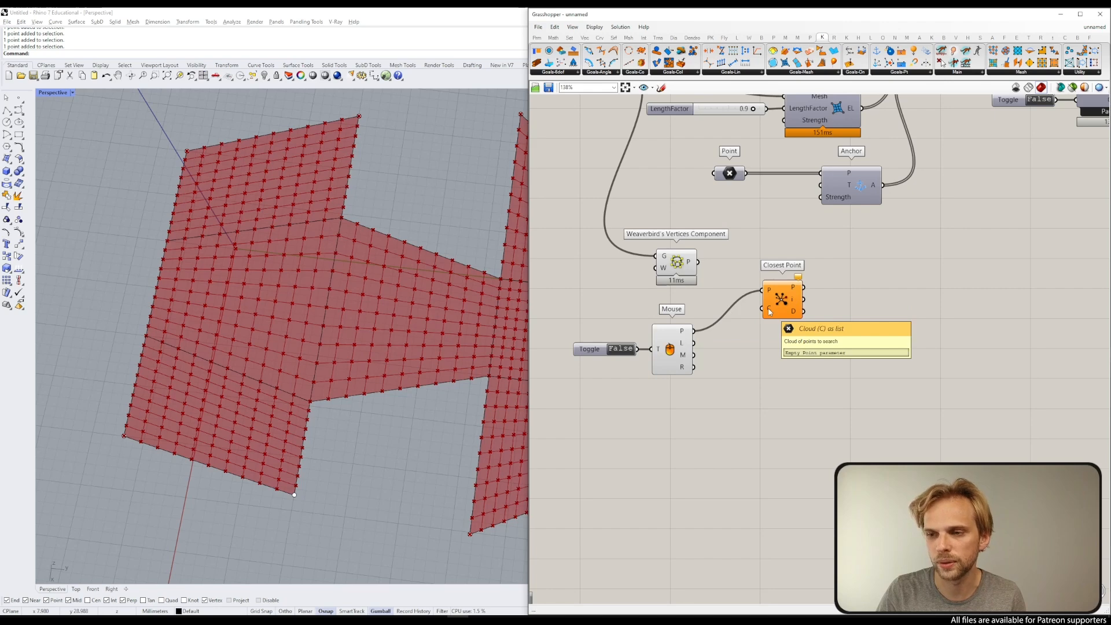
Step: Connect the Vertices component's P output to Closest Point's C input and nudge the Vertices component
{"action": "left_click_drag", "start_coordinate": [764, 308], "coordinate": [682, 269]}
{"action": "left_click", "coordinate": [728, 263]}
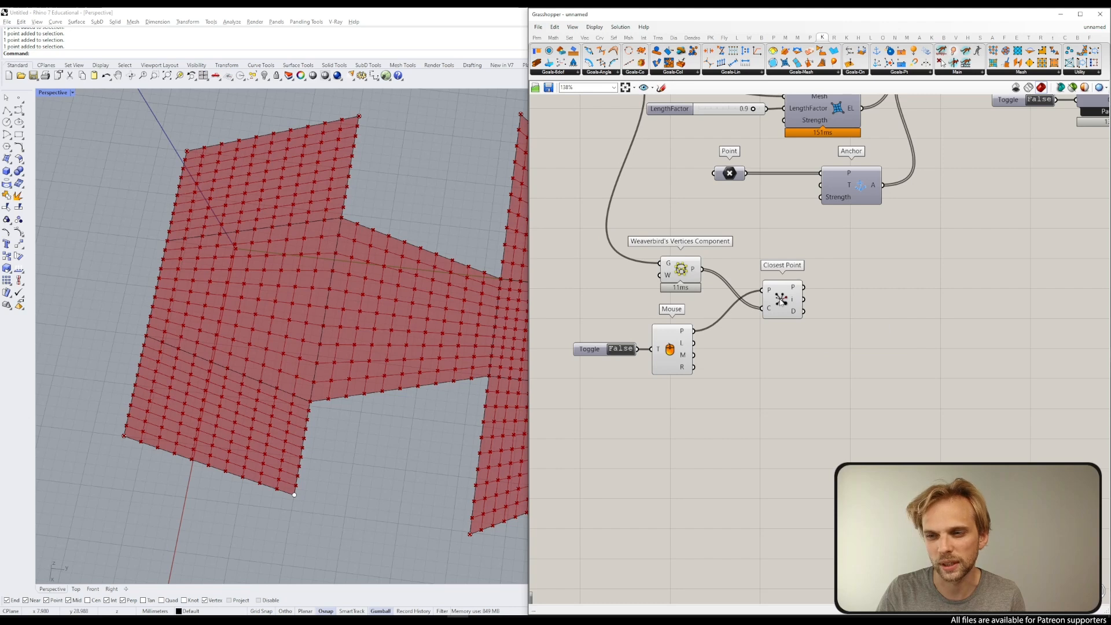
Step: Add a Closest Points component below the Closest Point component and delete the latter
{"action": "double_click", "coordinate": [776, 340]}
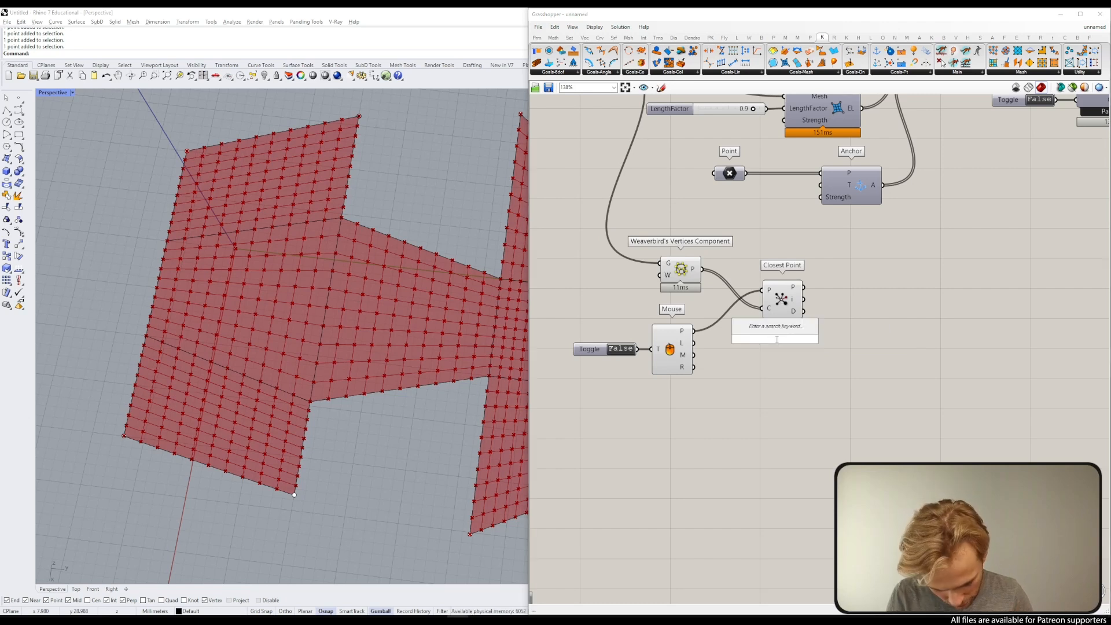
{"action": "type", "text": "closes"}
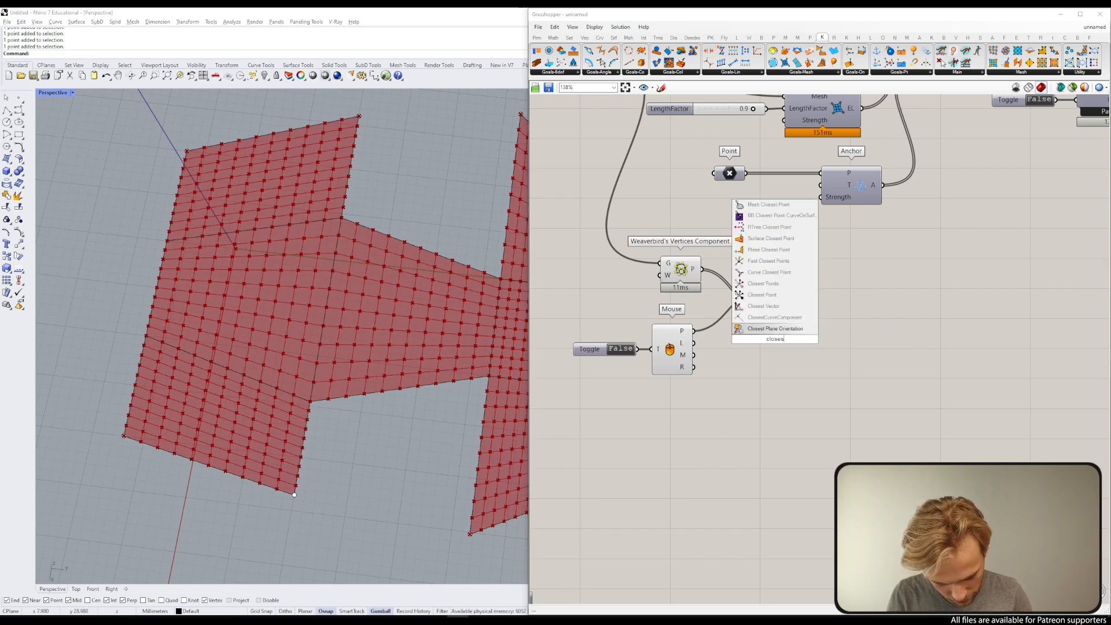
{"action": "type", "text": "t points"}
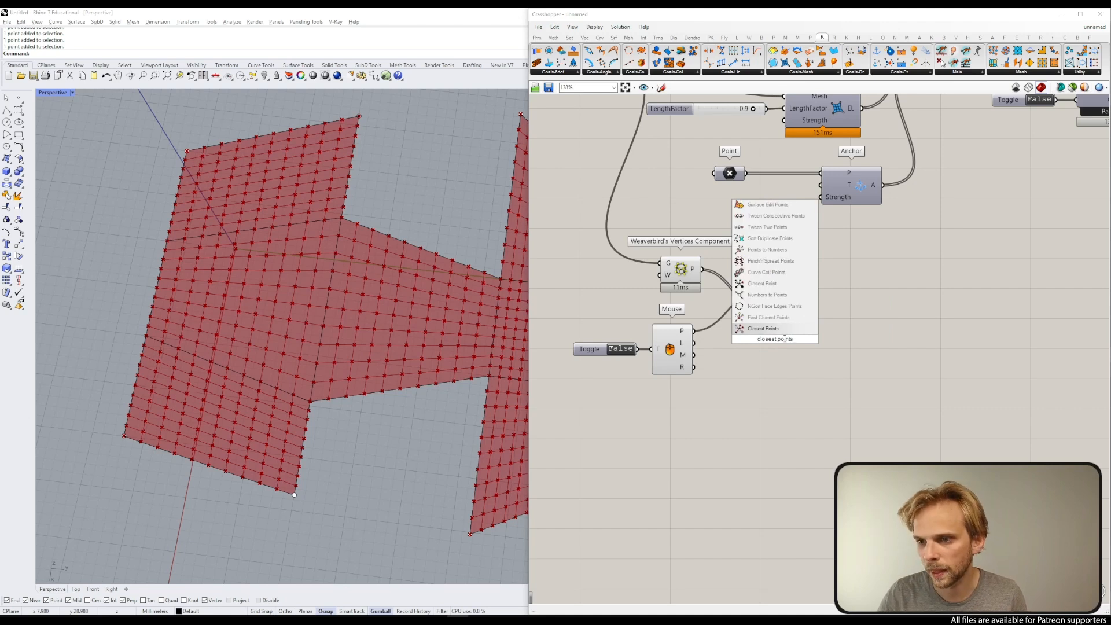
{"action": "key", "text": "Return"}
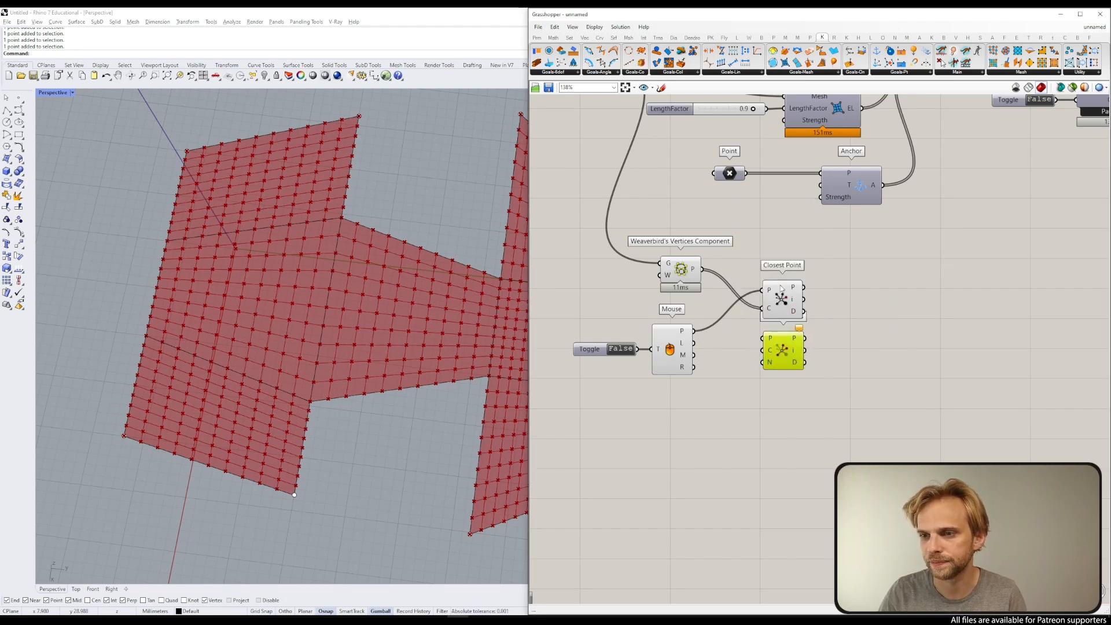
{"action": "left_click", "coordinate": [780, 290]}
{"action": "key", "text": "Delete"}
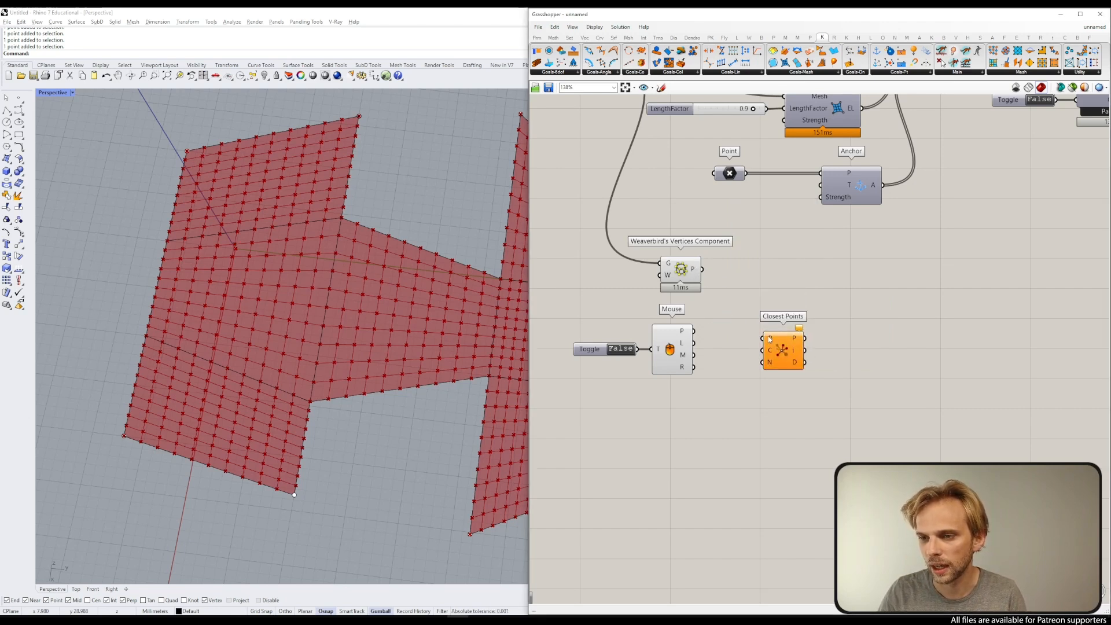
Step: Feed the Mouse component's P output into Closest Points' P input and the Vertices component's P output into its C input
{"action": "left_click_drag", "start_coordinate": [693, 330], "coordinate": [763, 338]}
{"action": "left_click_drag", "start_coordinate": [702, 269], "coordinate": [798, 356]}
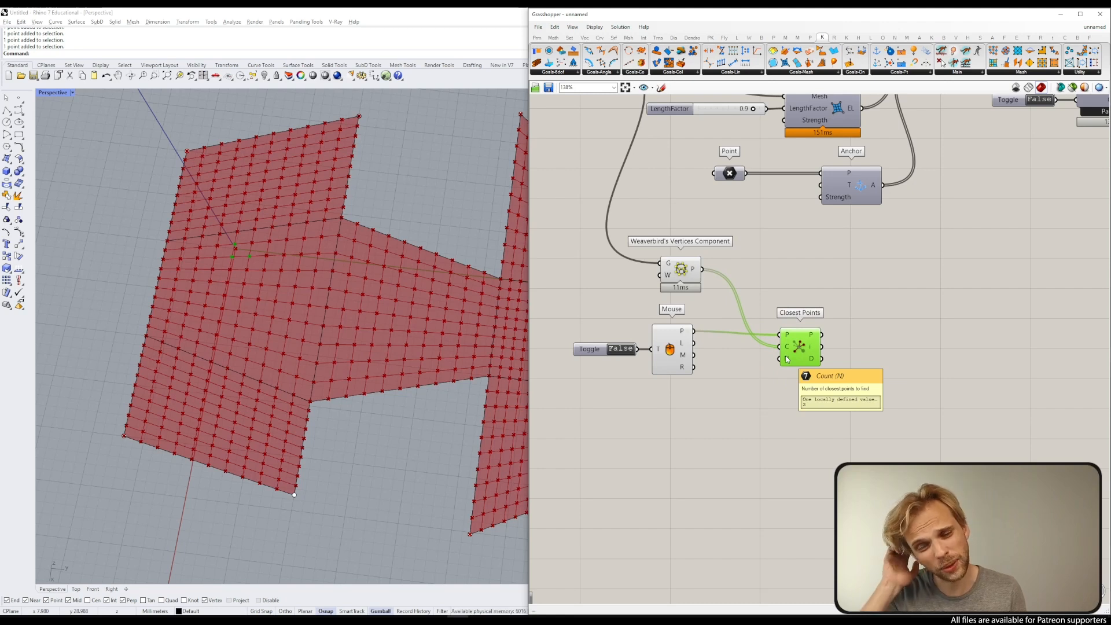
{"action": "mouse_move", "coordinate": [815, 340]}
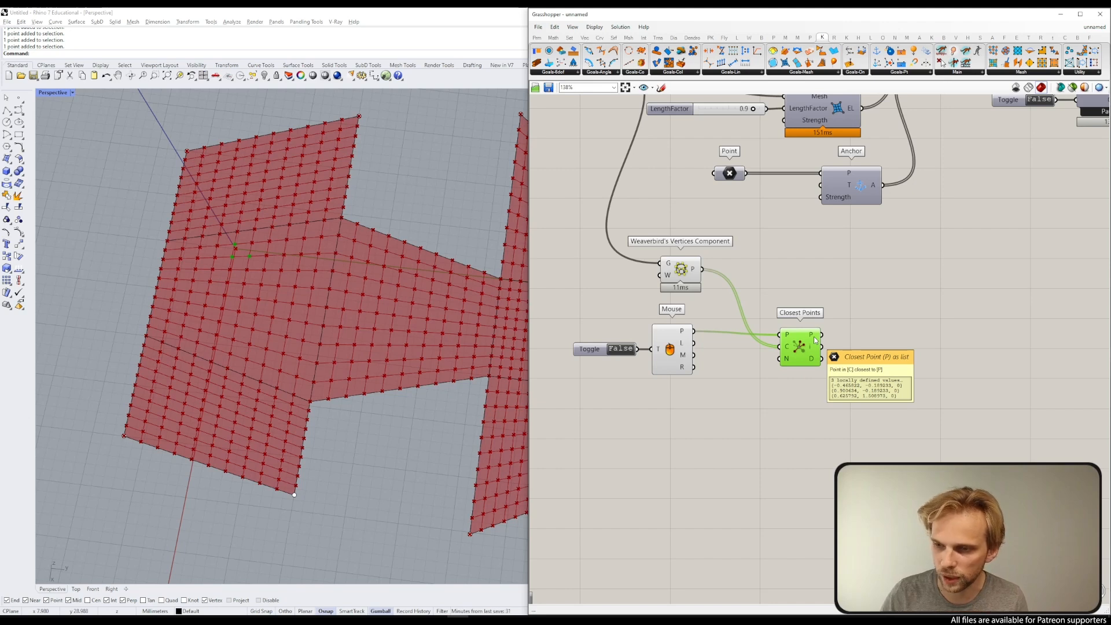
Step: Add a removeDuplicatePts component beside Closest Points and feed it with Closest Points' P output
{"action": "double_click", "coordinate": [882, 335]}
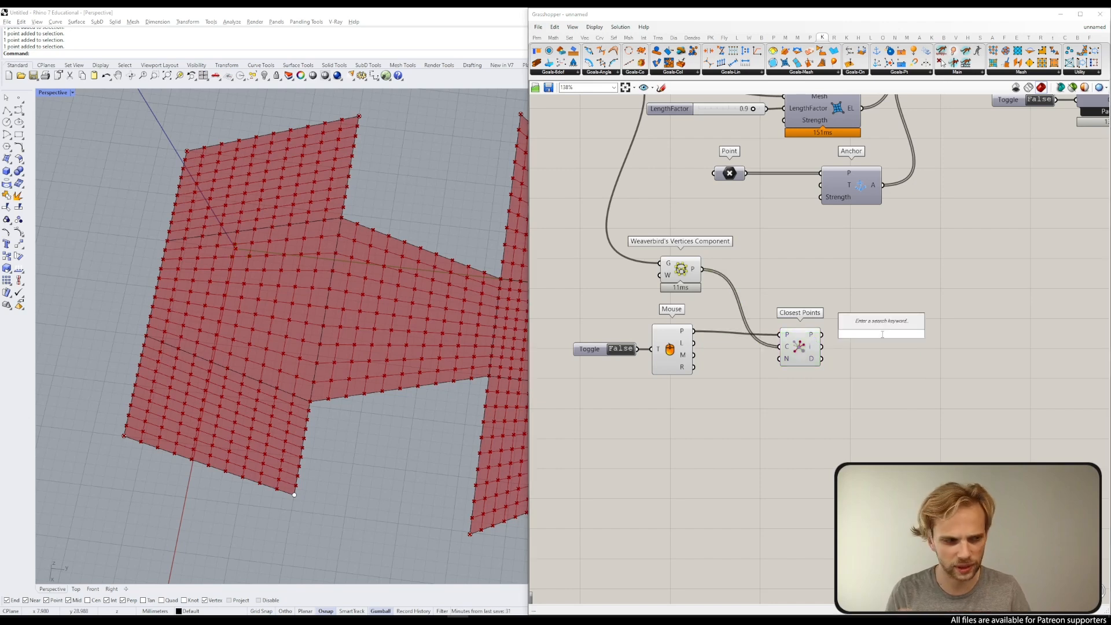
{"action": "type", "text": "remove u"}
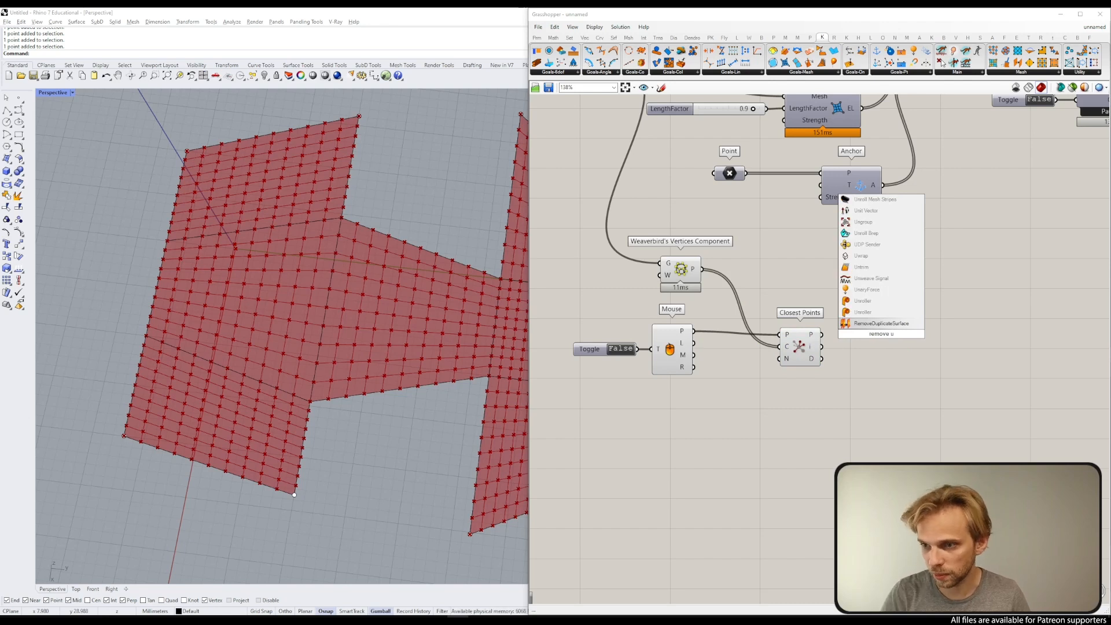
{"action": "key", "text": "BackSpace"}
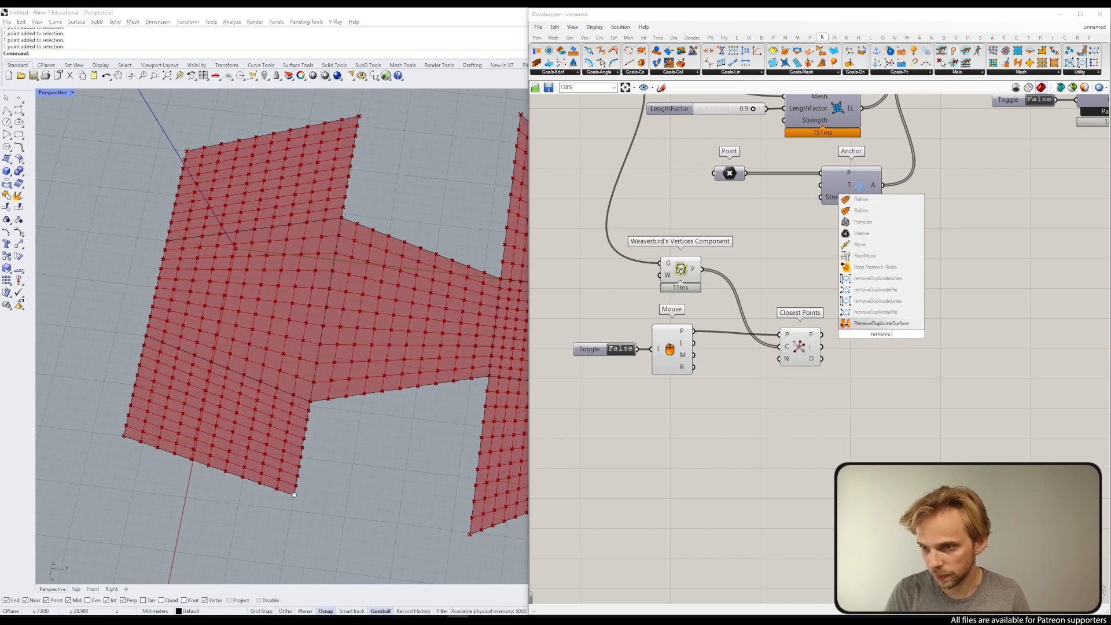
{"action": "left_click", "coordinate": [870, 311]}
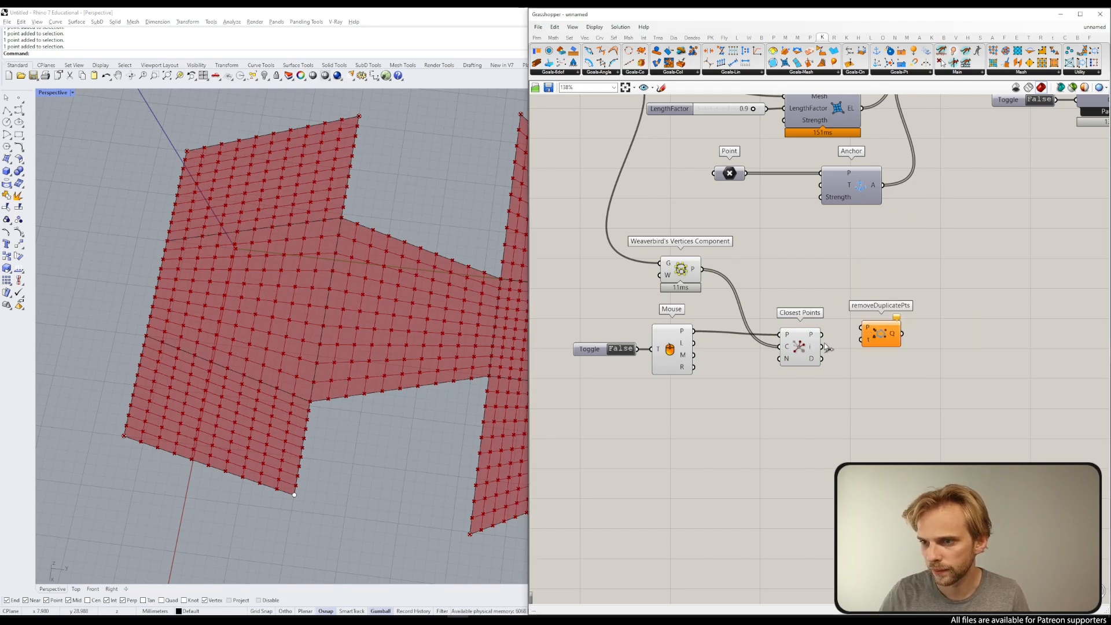
{"action": "left_click_drag", "start_coordinate": [852, 326], "coordinate": [870, 345]}
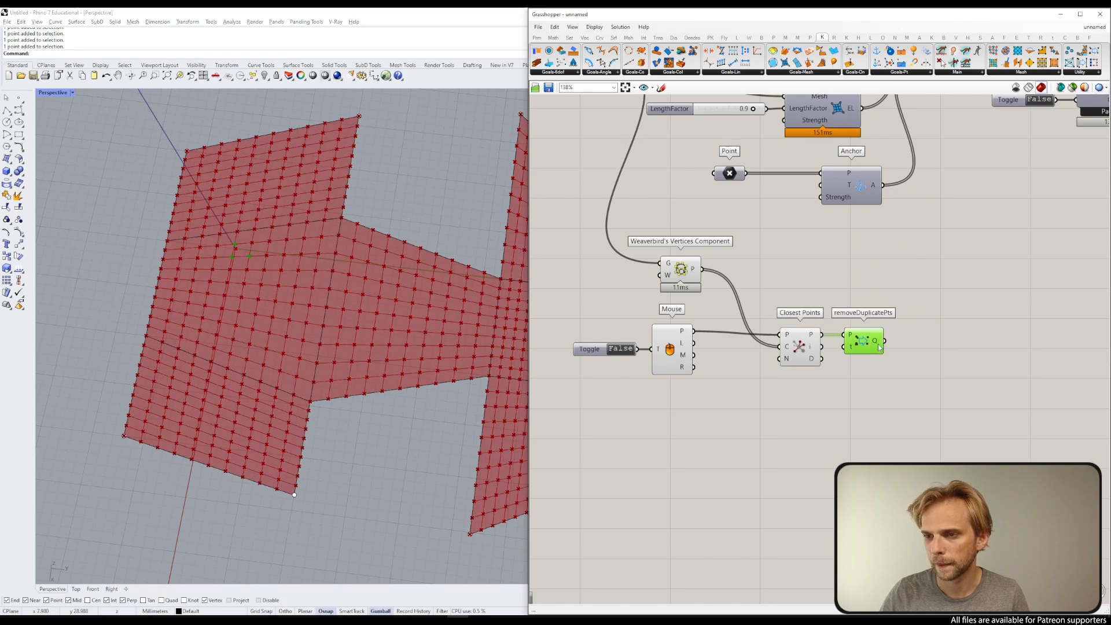
{"action": "left_click", "coordinate": [917, 301]}
Step: Try feeding removeDuplicatePts' Q output into the existing Anchor's P input alongside the Point parameter, and remove that wire
{"action": "right_click_drag", "start_coordinate": [918, 286], "coordinate": [928, 324]}
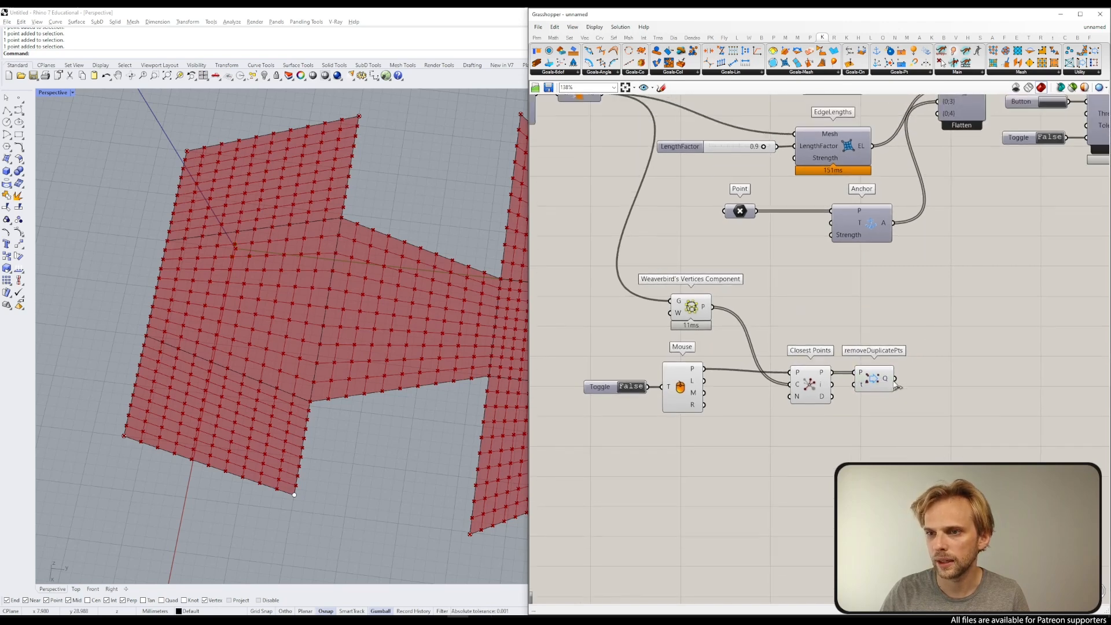
{"action": "left_click_drag", "start_coordinate": [896, 379], "coordinate": [851, 224]}
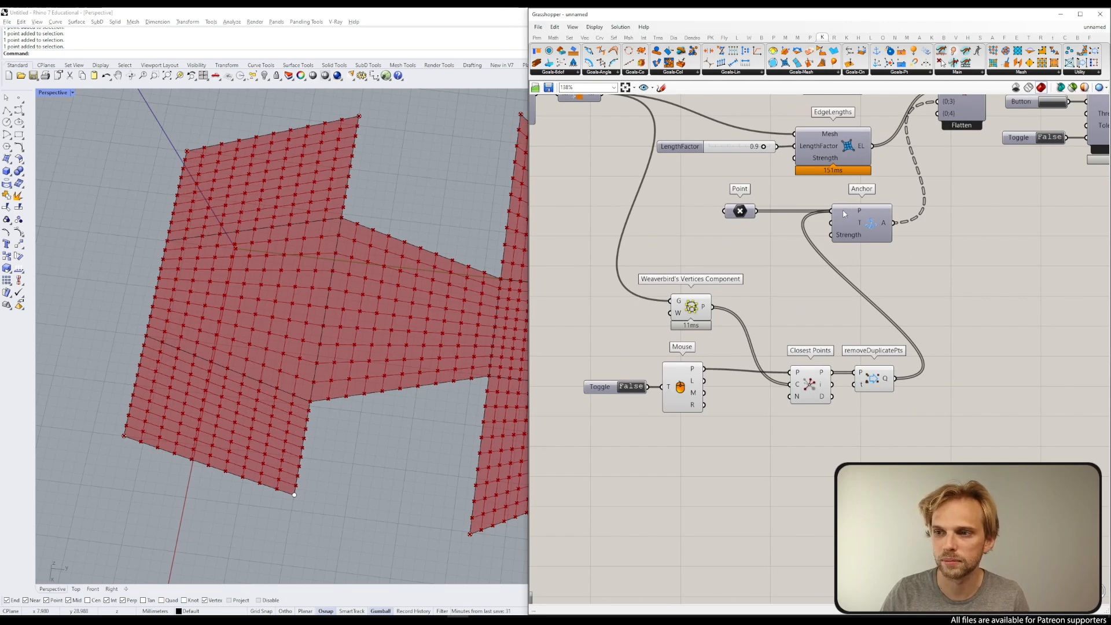
{"action": "mouse_move", "coordinate": [852, 210]}
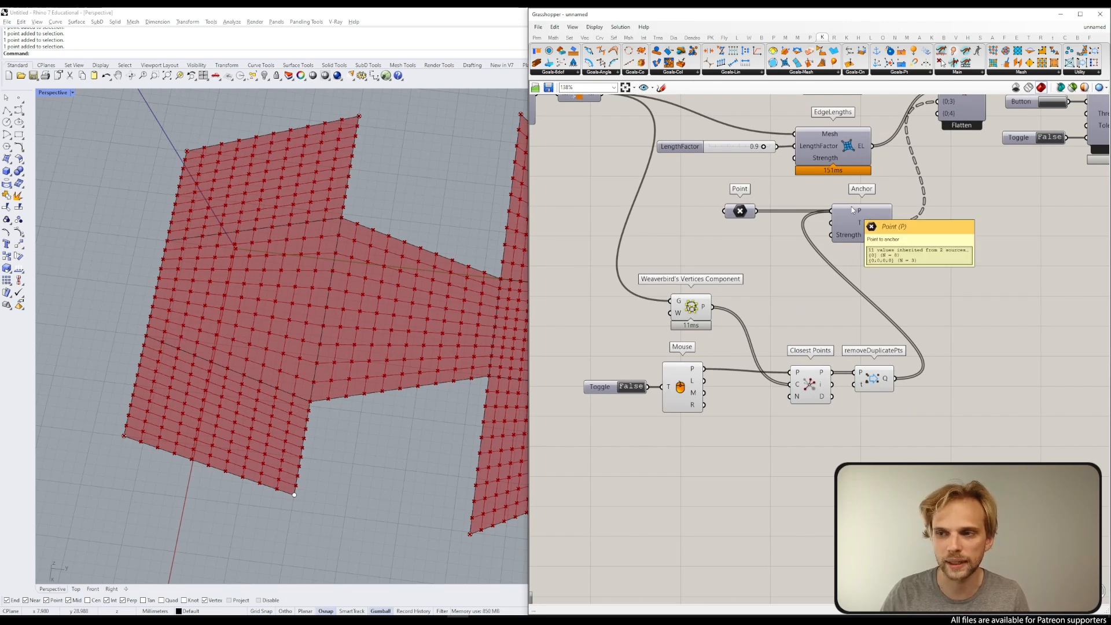
{"action": "left_click_drag", "start_coordinate": [833, 212], "coordinate": [931, 326], "text": "ctrl"}
Step: Add a second Anchor component, feed it with removeDuplicatePts' Q output and connect its A output to the flattened Entwine's {0;4} input
{"action": "double_click", "coordinate": [933, 326]}
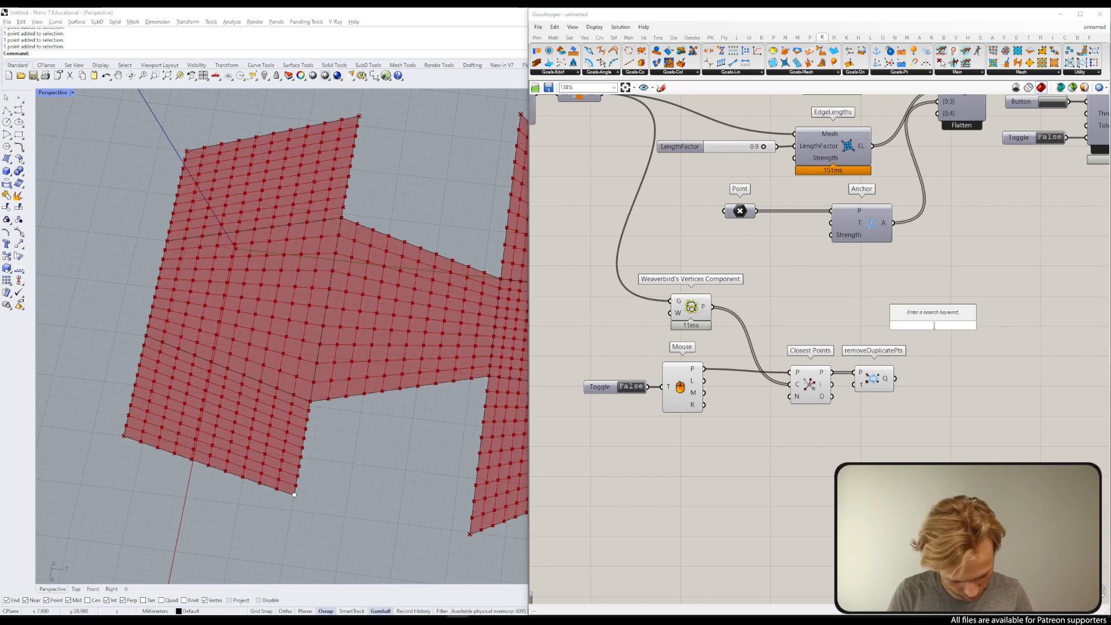
{"action": "type", "text": "an"}
{"action": "key", "text": "Return"}
{"action": "left_click_drag", "start_coordinate": [920, 323], "coordinate": [961, 394]}
{"action": "left_click_drag", "start_coordinate": [895, 379], "coordinate": [977, 379]}
{"action": "right_click_drag", "start_coordinate": [982, 377], "coordinate": [954, 408]}
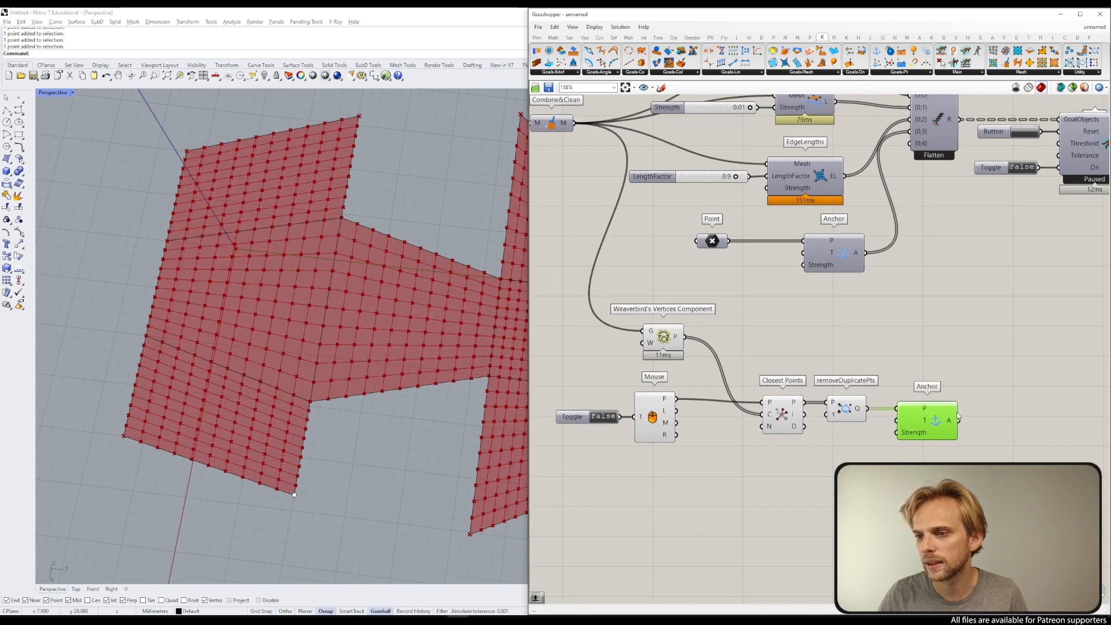
{"action": "left_click_drag", "start_coordinate": [959, 421], "coordinate": [915, 145]}
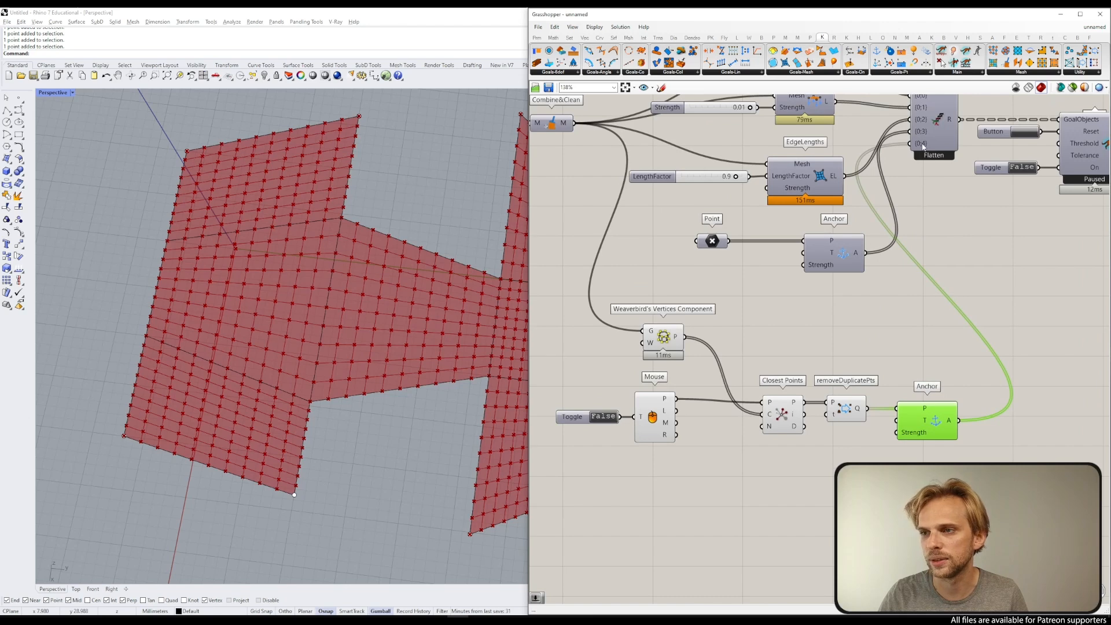
{"action": "left_click", "coordinate": [989, 285]}
Step: Run the Solver by setting its toggle to True and activate the Mouse component by setting its toggle to True
{"action": "scroll", "coordinate": [988, 286], "scroll_direction": "down", "scroll_amount": 3}
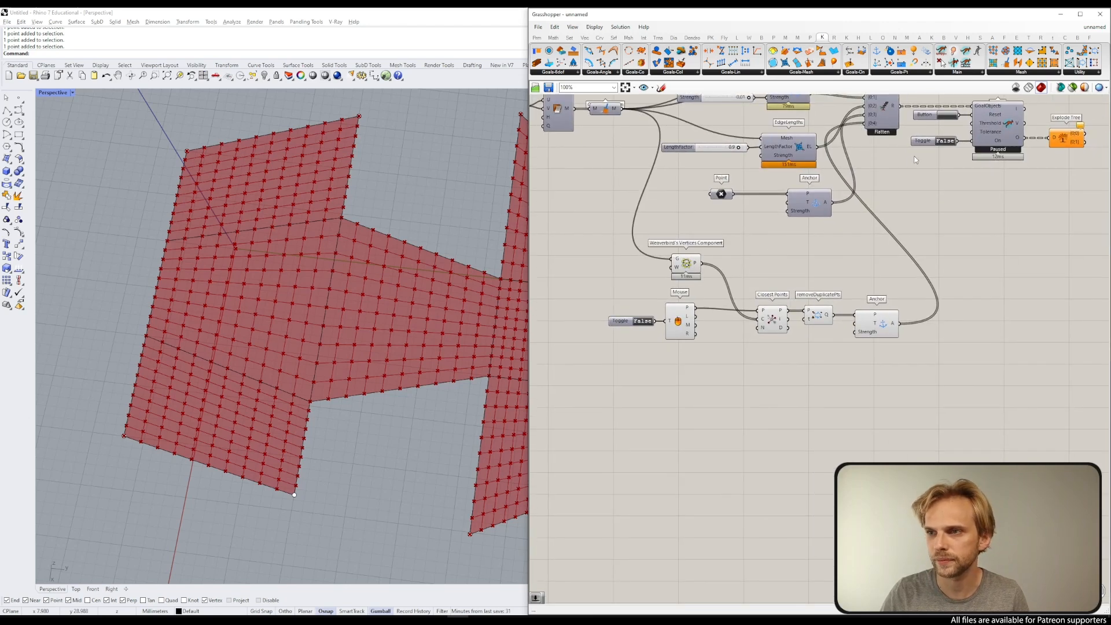
{"action": "double_click", "coordinate": [945, 142]}
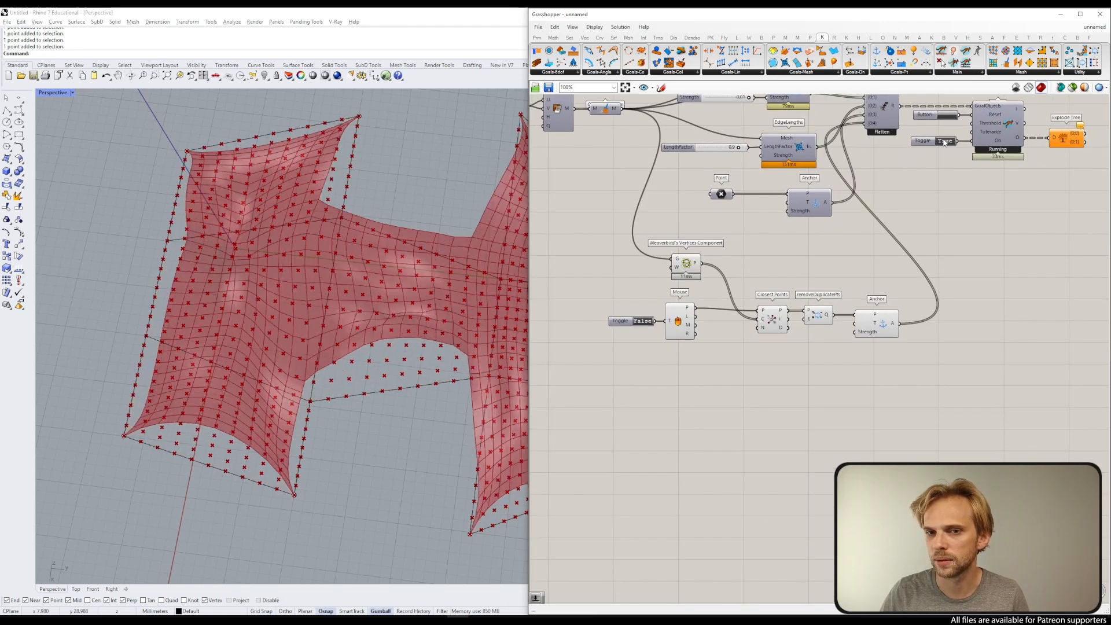
{"action": "right_click_drag", "start_coordinate": [426, 402], "coordinate": [453, 382]}
{"action": "scroll", "coordinate": [213, 336], "scroll_direction": "up", "scroll_amount": 3}
{"action": "scroll", "coordinate": [213, 335], "scroll_direction": "down", "scroll_amount": 3}
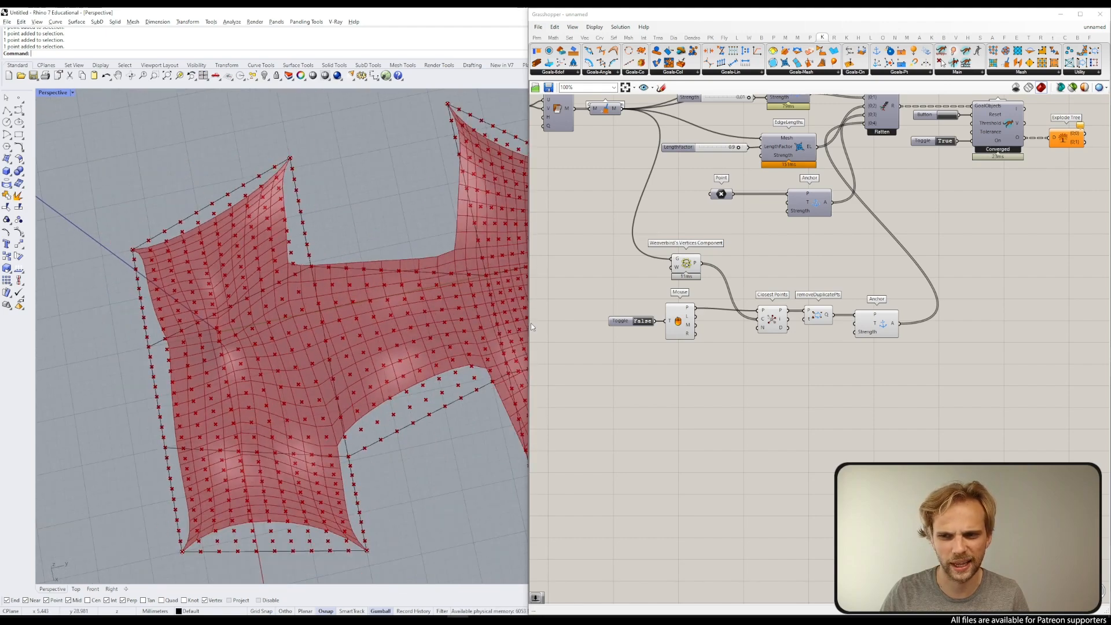
{"action": "double_click", "coordinate": [636, 323]}
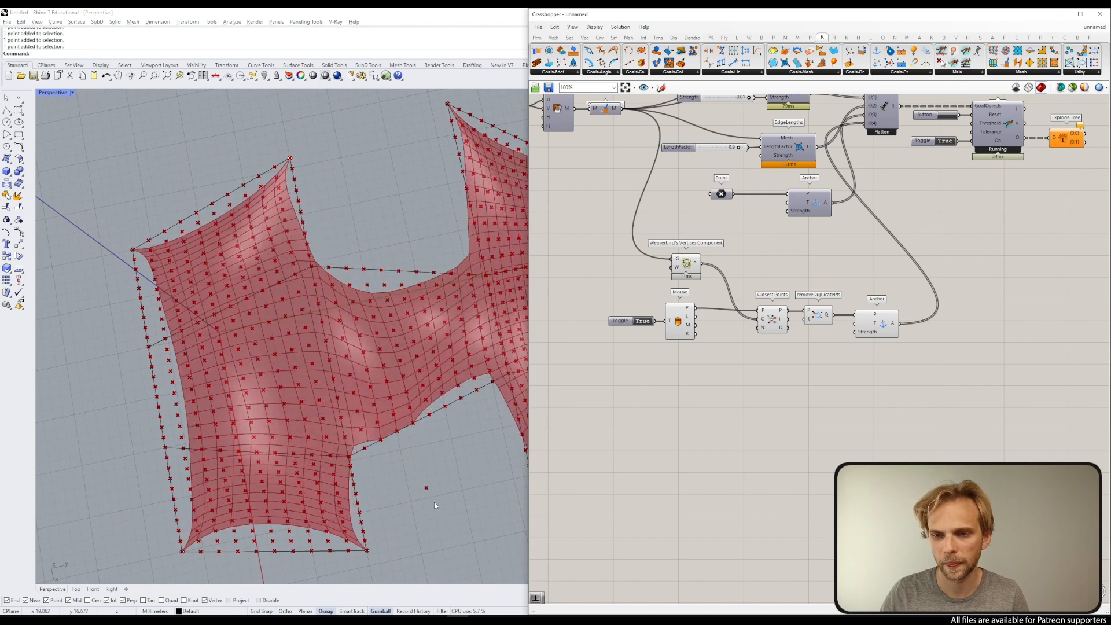
Step: Examine how the mesh reacts to the mouse-driven anchor by moving the cursor over it from different viewpoints
{"action": "right_click_drag", "start_coordinate": [448, 511], "coordinate": [353, 469], "text": "shift"}
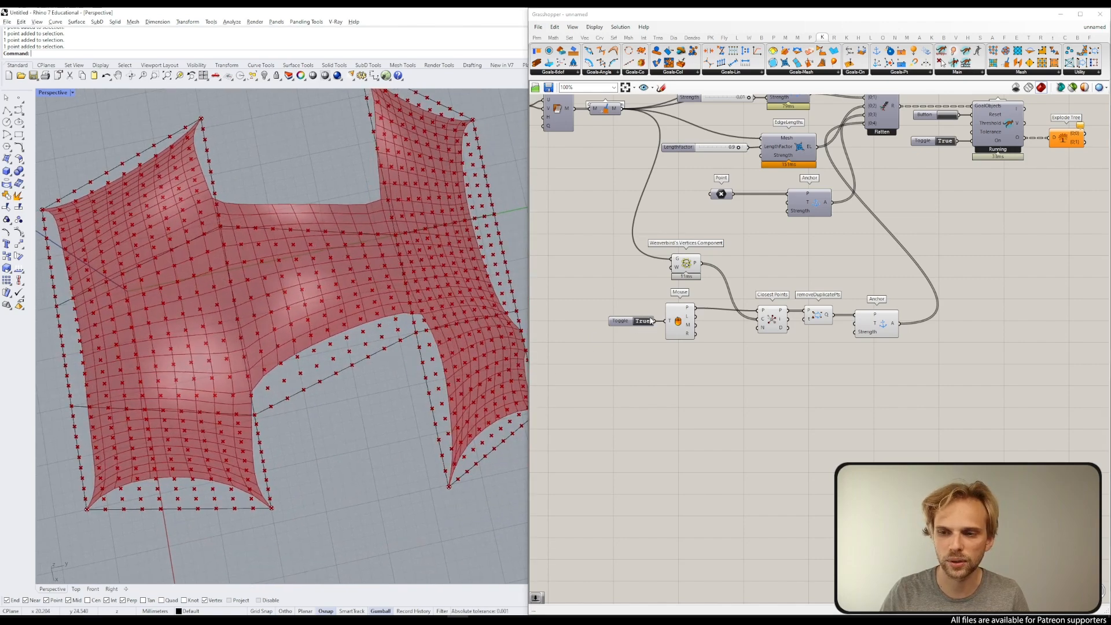
{"action": "right_click_drag", "start_coordinate": [345, 415], "coordinate": [289, 446]}
{"action": "scroll", "coordinate": [347, 417], "scroll_direction": "down", "scroll_amount": 5}
{"action": "right_click_drag", "start_coordinate": [387, 375], "coordinate": [362, 383]}
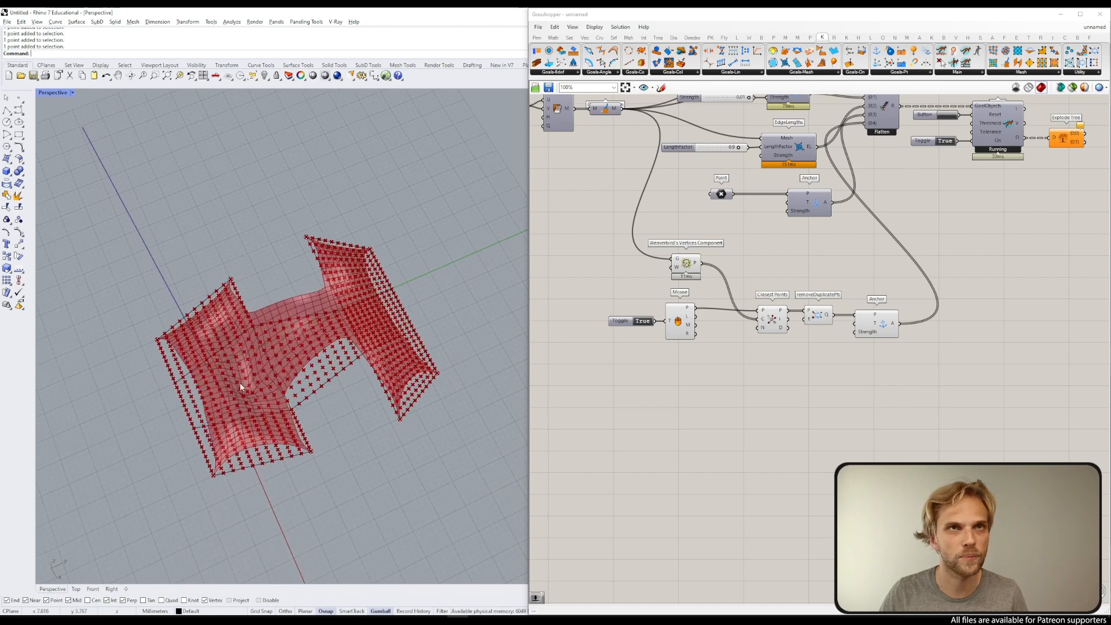
{"action": "left_click_drag", "start_coordinate": [336, 356], "coordinate": [358, 314]}
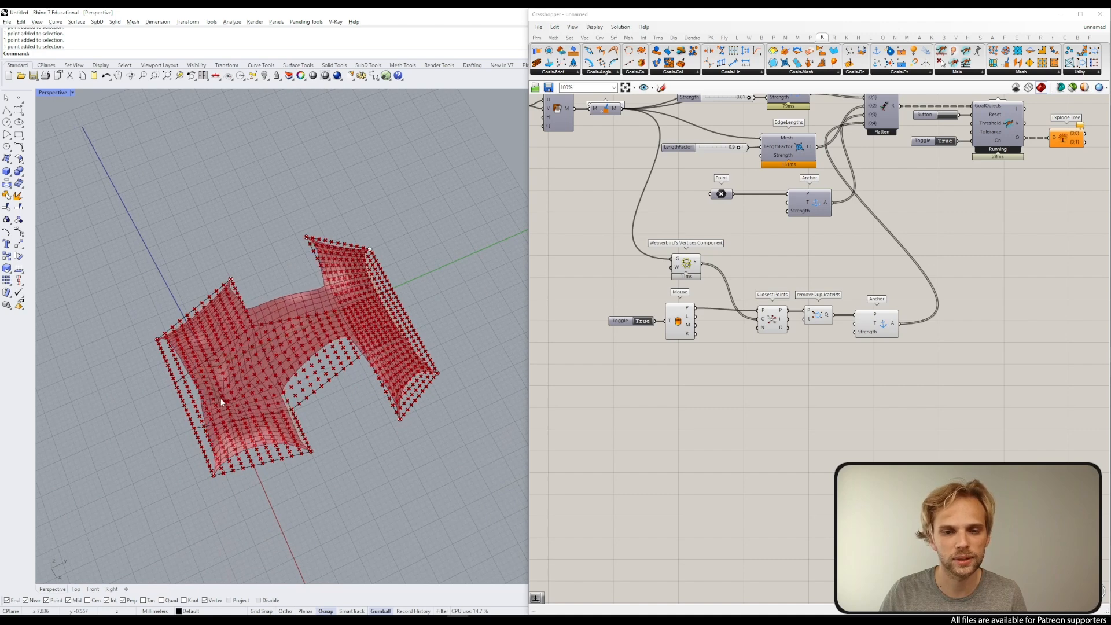
{"action": "left_click_drag", "start_coordinate": [235, 357], "coordinate": [349, 310]}
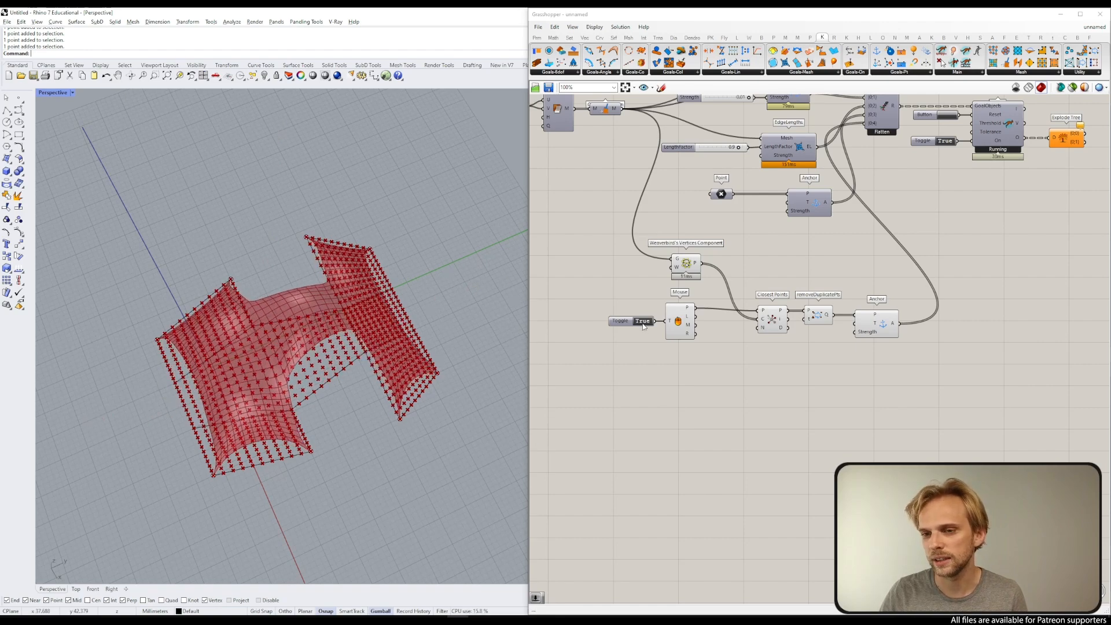
Step: Pause the Solver with its toggle, reset the mesh with the Button, and leave the Mouse component's toggle set to True
{"action": "double_click", "coordinate": [643, 321]}
{"action": "double_click", "coordinate": [945, 141]}
{"action": "left_click", "coordinate": [951, 116]}
{"action": "double_click", "coordinate": [642, 320]}
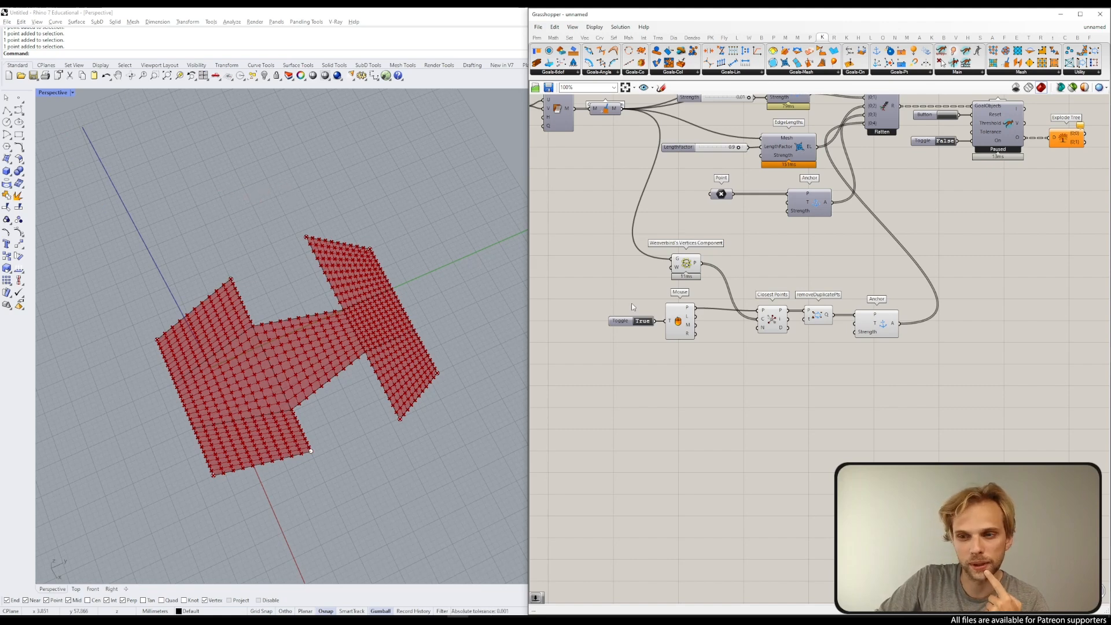
Step: Move the Mouse component and its Toggle away from Closest Points and add a Data Recorder component nearby
{"action": "right_click_drag", "start_coordinate": [734, 377], "coordinate": [797, 328]}
{"action": "scroll", "coordinate": [781, 327], "scroll_direction": "up", "scroll_amount": 3}
{"action": "left_click_drag", "start_coordinate": [784, 313], "coordinate": [667, 321]}
{"action": "double_click", "coordinate": [716, 382]}
{"action": "type", "text": "record"}
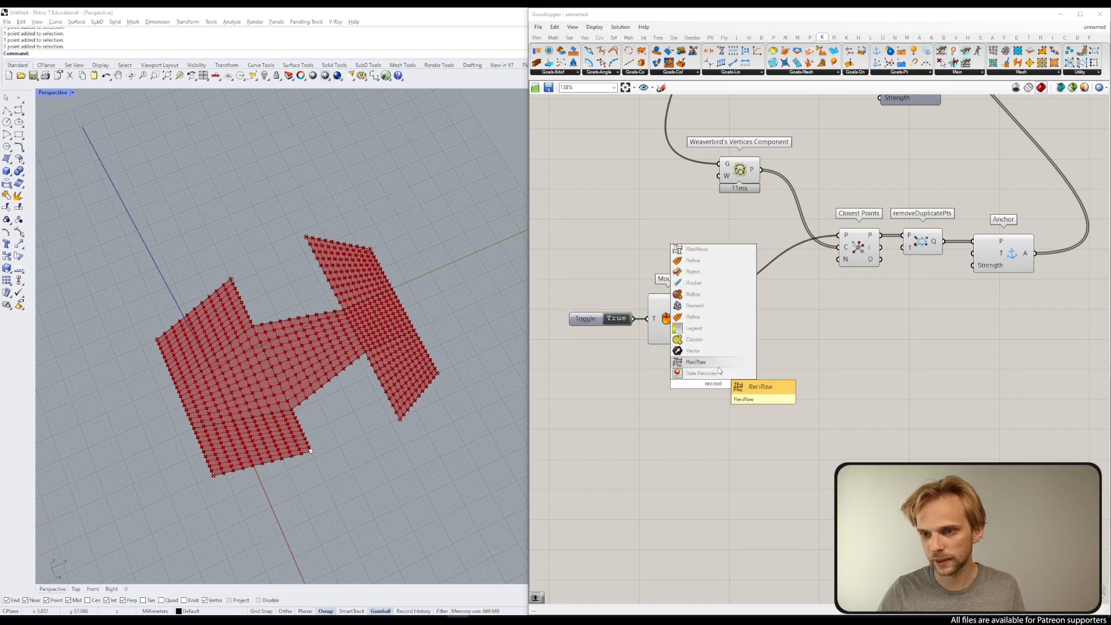
{"action": "left_click", "coordinate": [701, 373]}
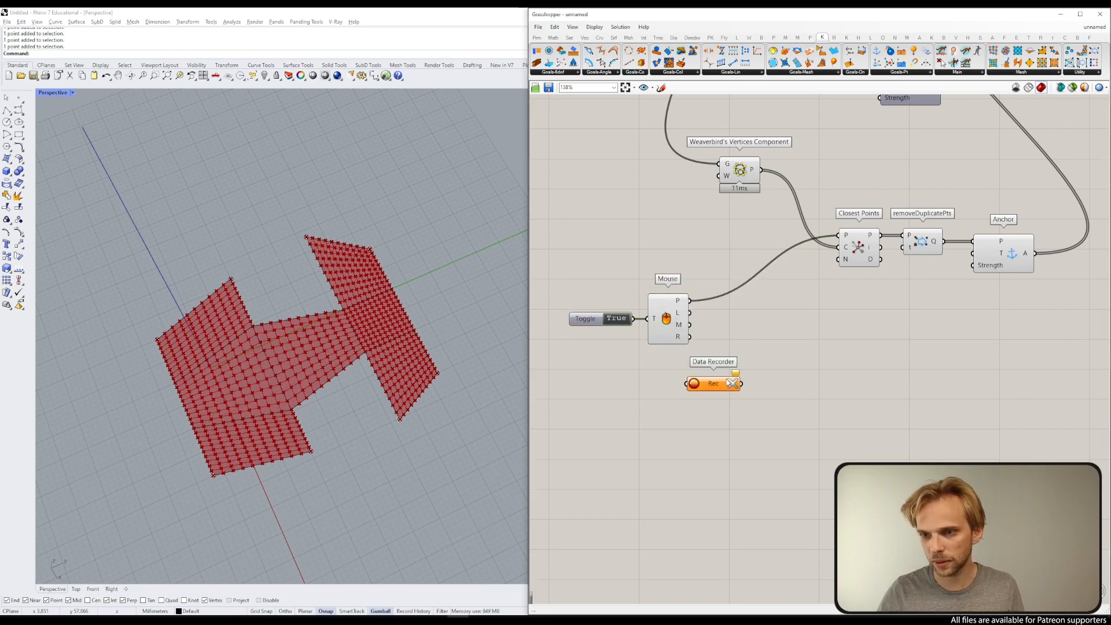
Step: Test recording the Mouse component's P output with the Data Recorder, clearing the recorded points and disconnecting the wire
{"action": "left_click_drag", "start_coordinate": [690, 300], "coordinate": [751, 314]}
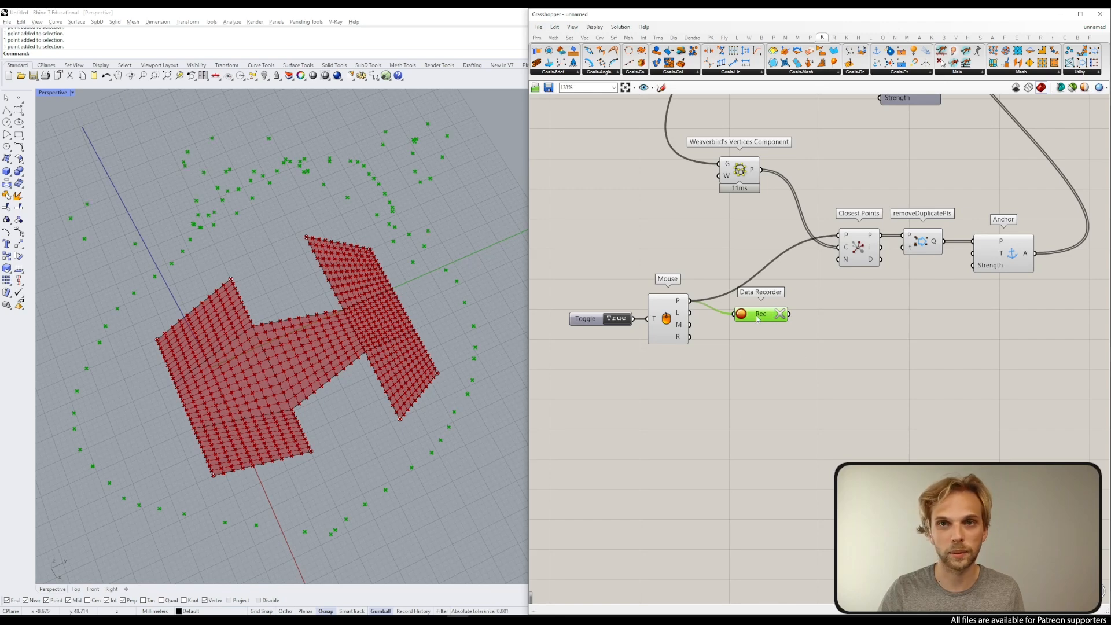
{"action": "left_click", "coordinate": [780, 313]}
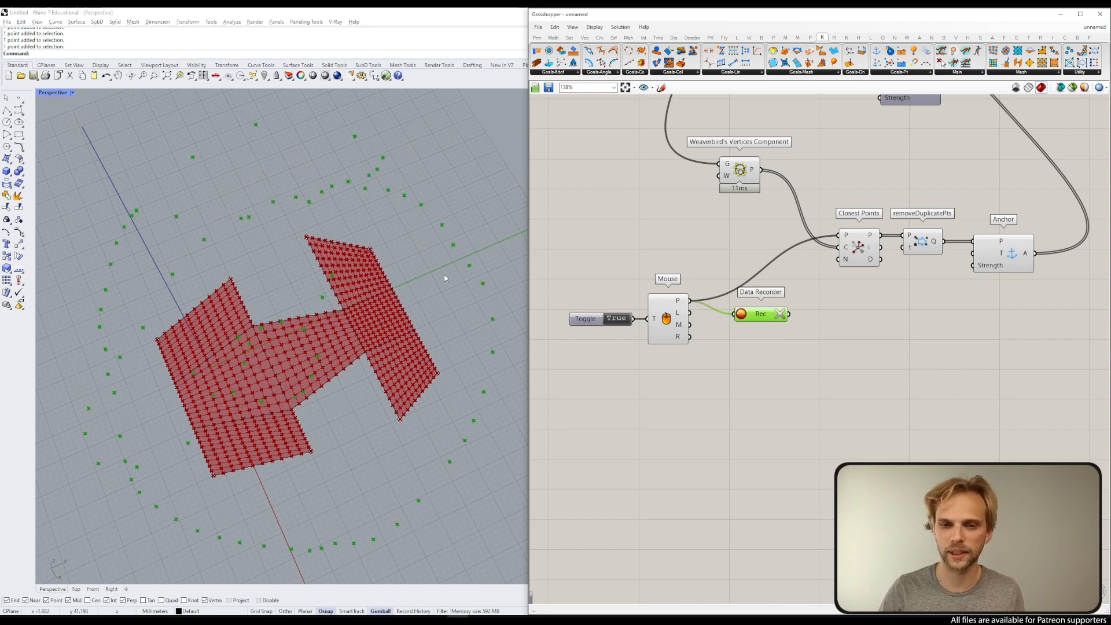
{"action": "left_click", "coordinate": [779, 314]}
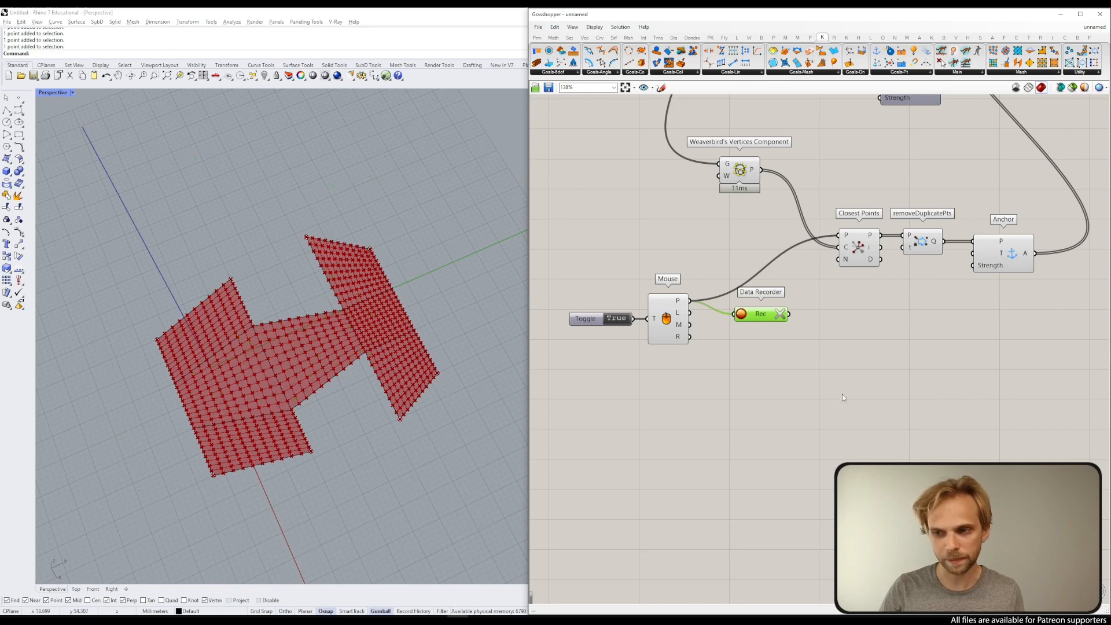
{"action": "left_click_drag", "start_coordinate": [735, 315], "coordinate": [698, 301], "text": "ctrl"}
{"action": "left_click_drag", "start_coordinate": [764, 322], "coordinate": [774, 328]}
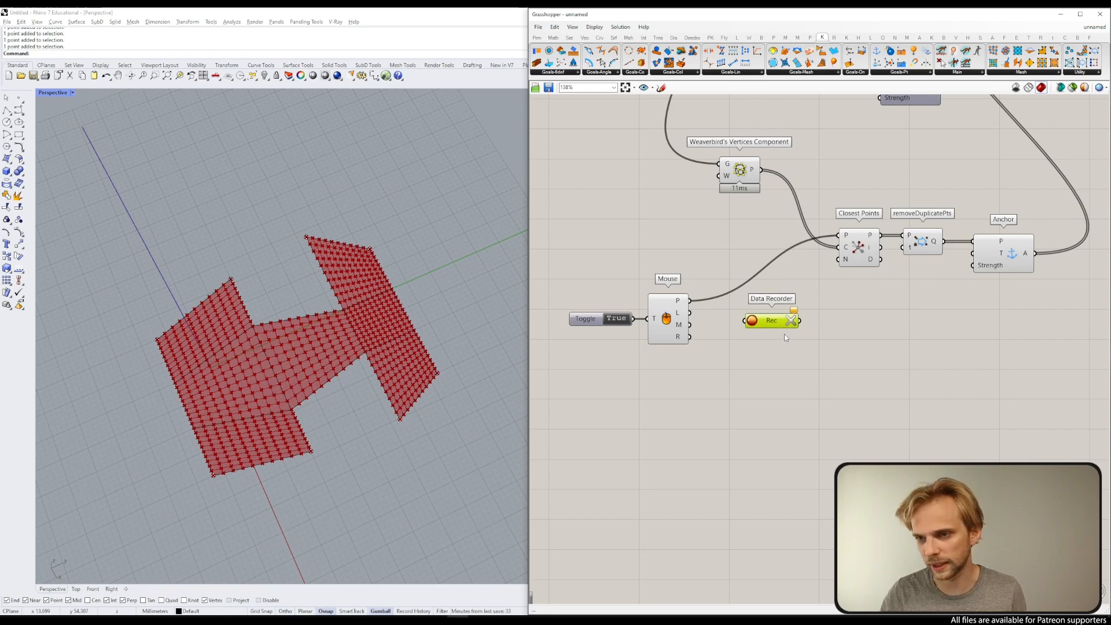
Step: Move the Mouse component and its Toggle farther away from the Data Recorder to make room between them
{"action": "right_click_drag", "start_coordinate": [787, 334], "coordinate": [804, 357]}
{"action": "left_click_drag", "start_coordinate": [774, 365], "coordinate": [620, 278]}
{"action": "left_click_drag", "start_coordinate": [720, 313], "coordinate": [644, 341]}
{"action": "left_click", "coordinate": [666, 259]}
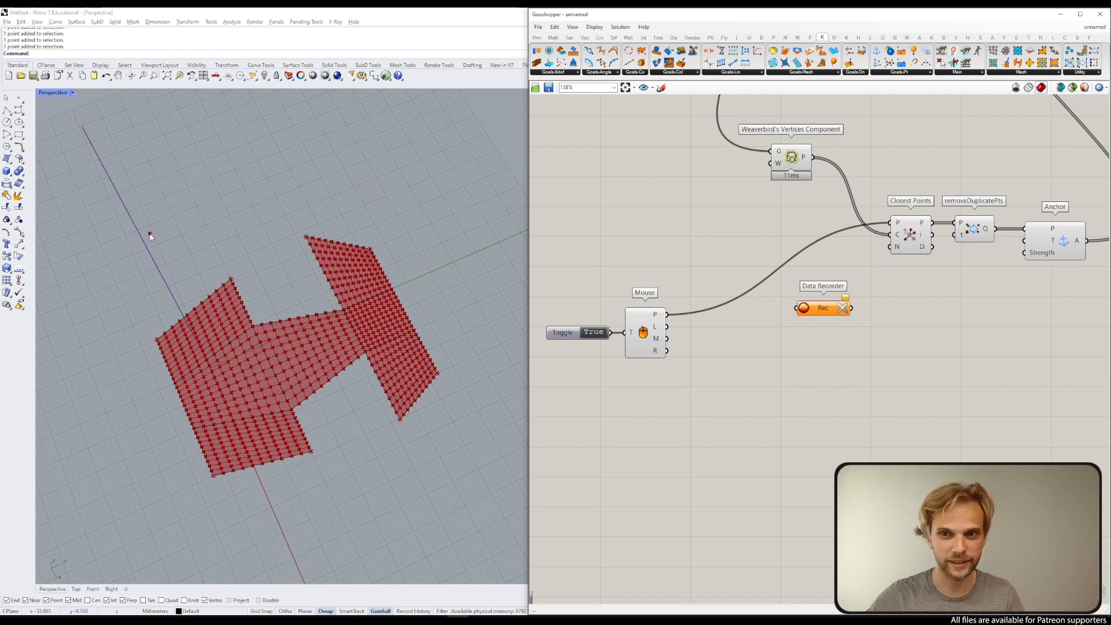
Step: Add an Is Key Pressed component on the canvas above the Mouse component
{"action": "double_click", "coordinate": [685, 261]}
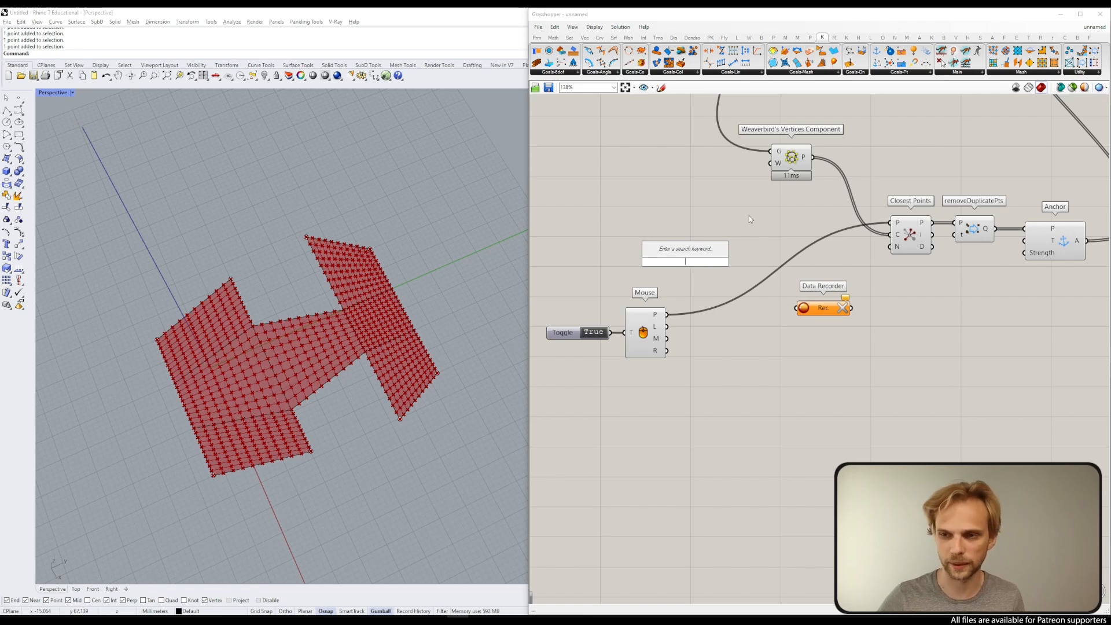
{"action": "left_click", "coordinate": [646, 204]}
{"action": "double_click", "coordinate": [646, 204]}
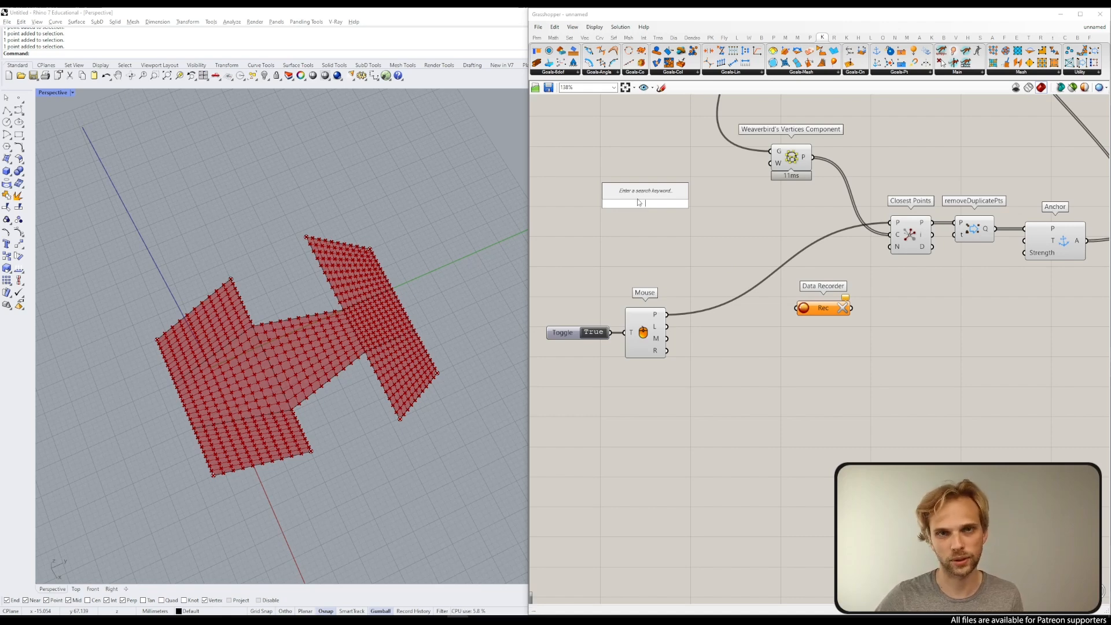
{"action": "type", "text": "key"}
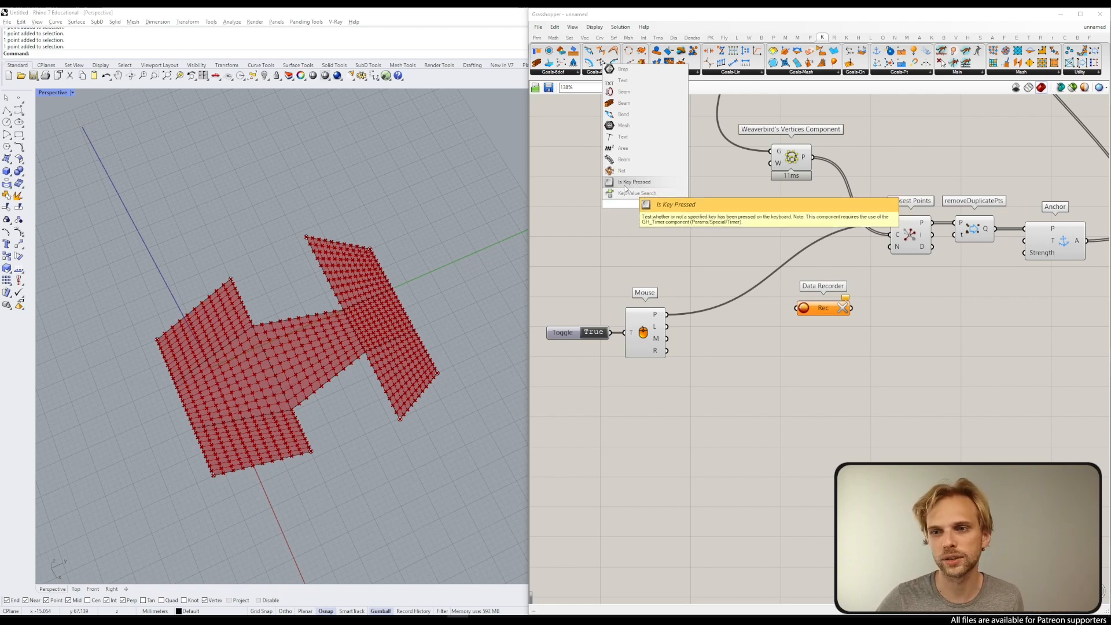
{"action": "left_click_drag", "start_coordinate": [630, 188], "coordinate": [642, 208]}
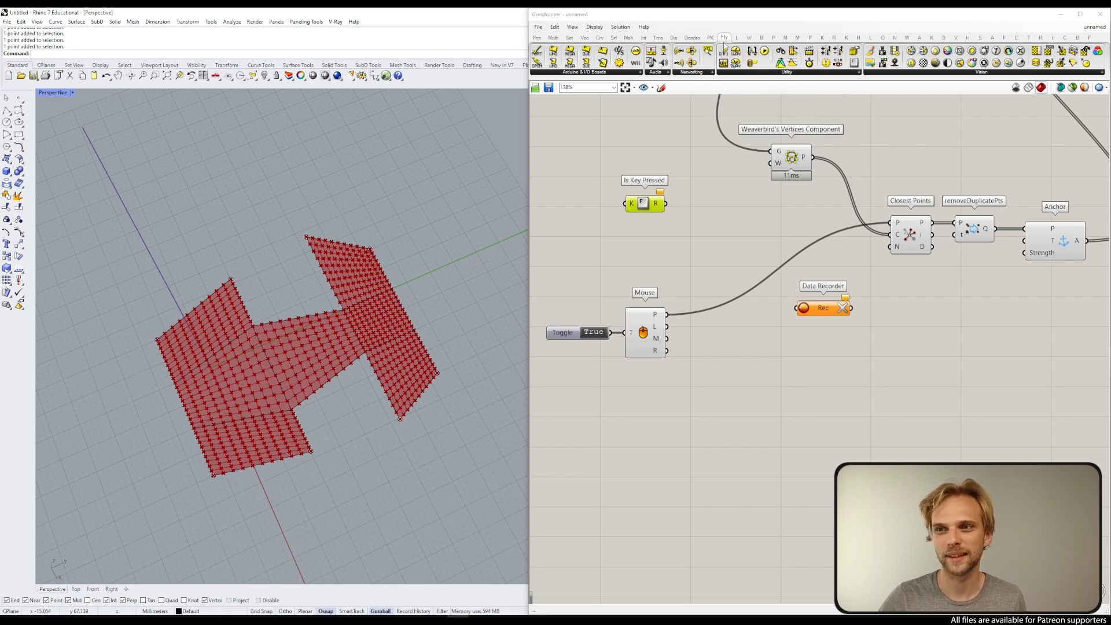
{"action": "mouse_move", "coordinate": [647, 203]}
{"action": "left_mouse_down"}
{"action": "mouse_move", "coordinate": [665, 219]}
{"action": "mouse_move", "coordinate": [659, 199]}
{"action": "left_mouse_up"}
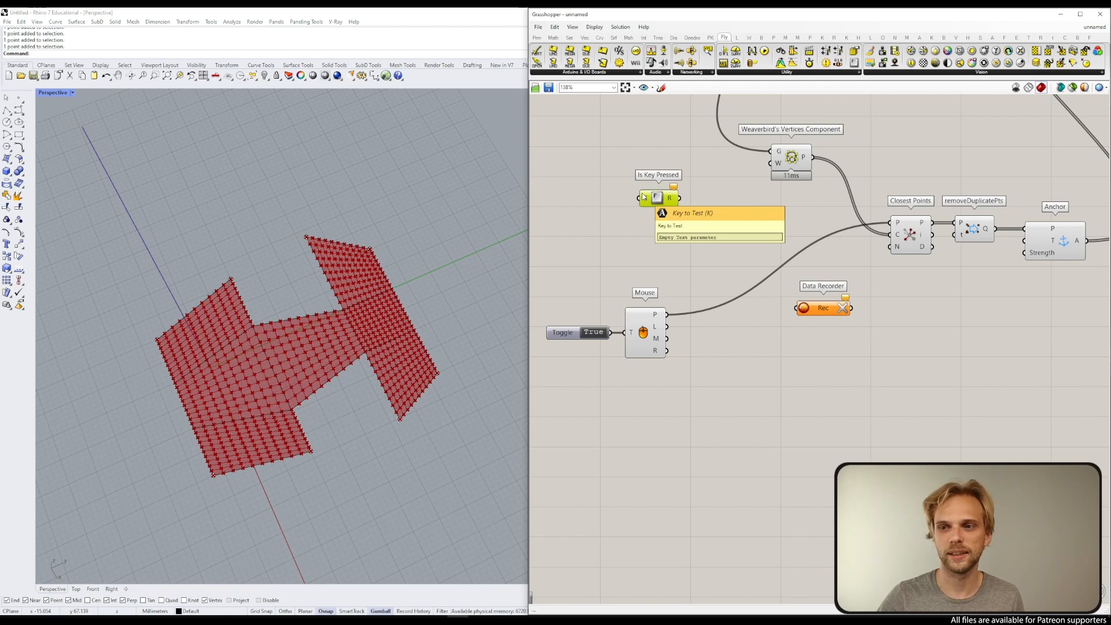
Step: Add an empty Panel beside the K input of the Is Key Pressed component
{"action": "right_click_drag", "start_coordinate": [591, 203], "coordinate": [650, 191]}
{"action": "left_click", "coordinate": [650, 190]}
{"action": "double_click", "coordinate": [651, 190]}
{"action": "type", "text": "panel"}
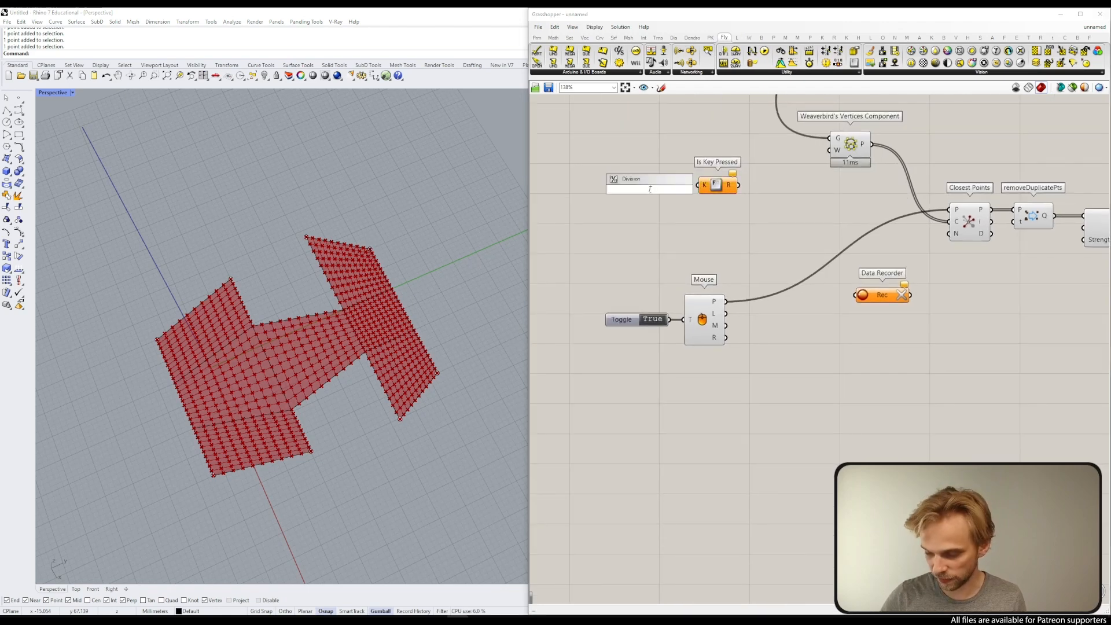
{"action": "key", "text": "Return"}
{"action": "left_click_drag", "start_coordinate": [651, 193], "coordinate": [630, 185]}
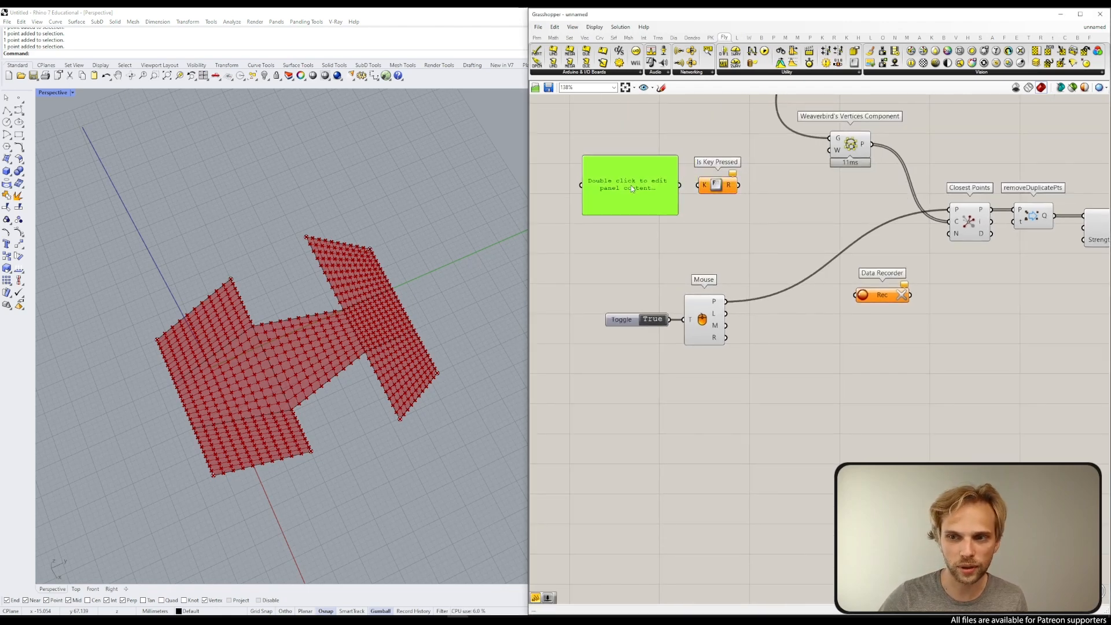
Step: Set the Panel's text to Backspace, wire it to the K input of Is Key Pressed, and shrink the Panel
{"action": "double_click", "coordinate": [630, 185]}
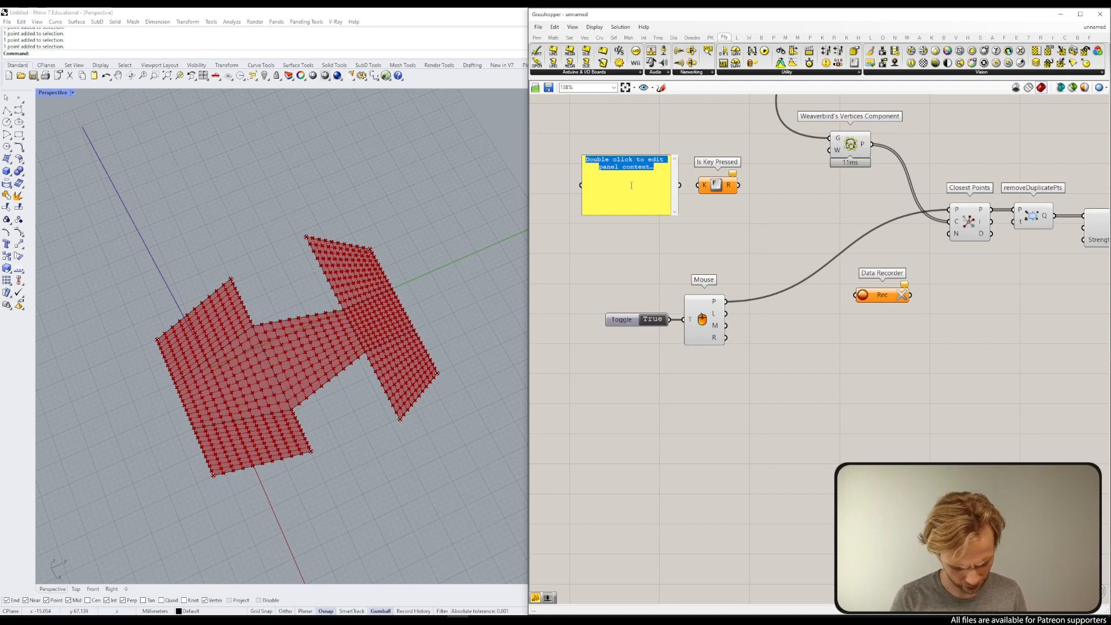
{"action": "type", "text": "Back"}
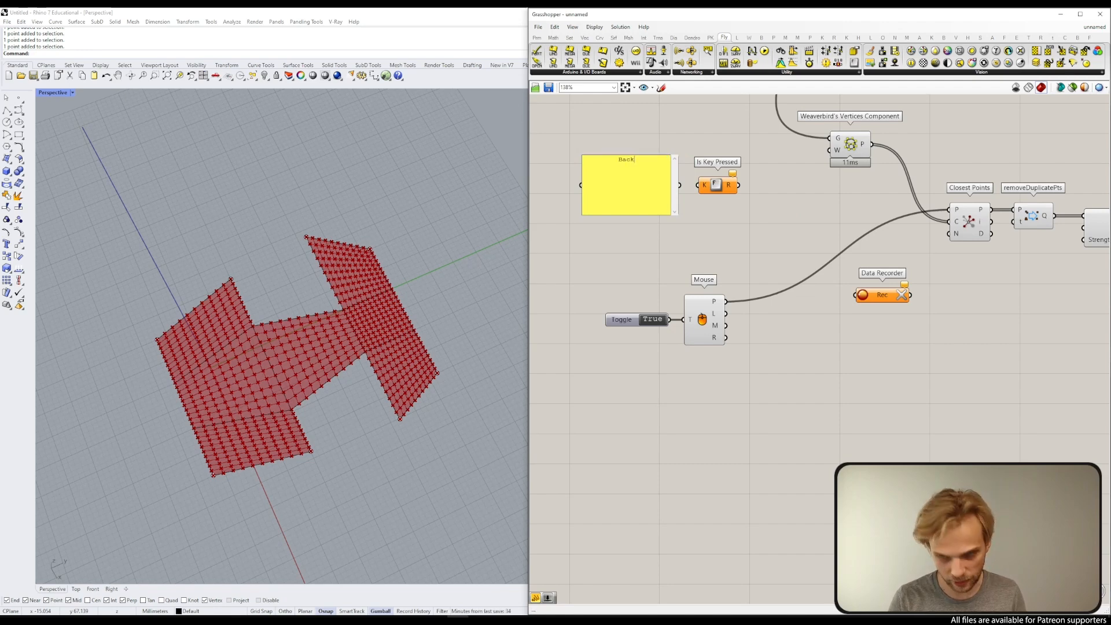
{"action": "type", "text": "space"}
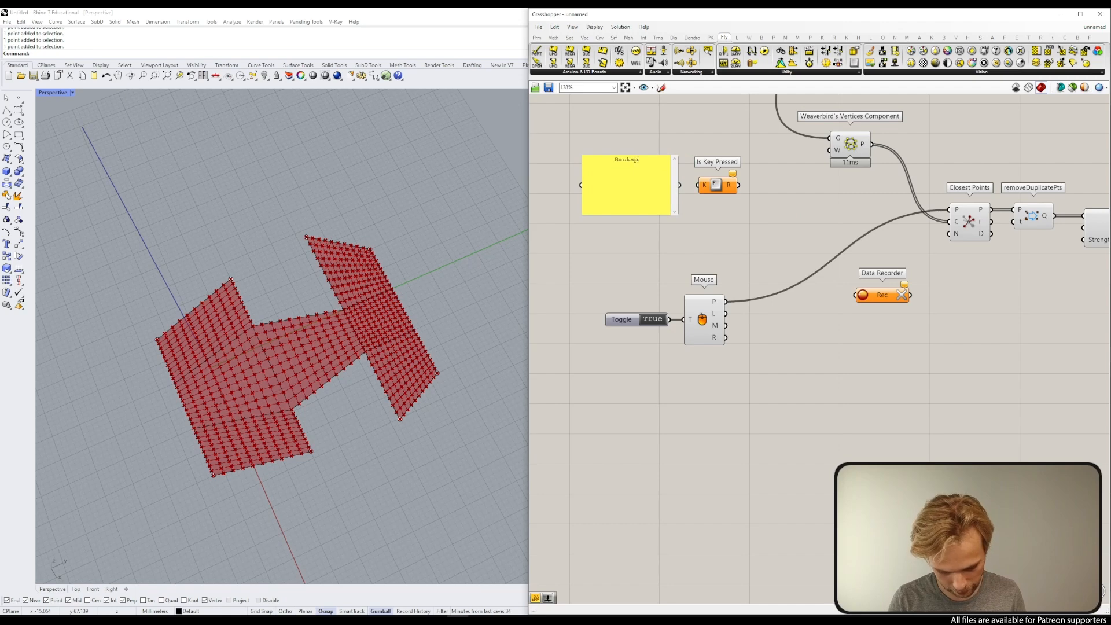
{"action": "left_click_drag", "start_coordinate": [679, 186], "coordinate": [698, 185]}
{"action": "left_click_drag", "start_coordinate": [587, 159], "coordinate": [652, 185]}
{"action": "left_click", "coordinate": [673, 239]}
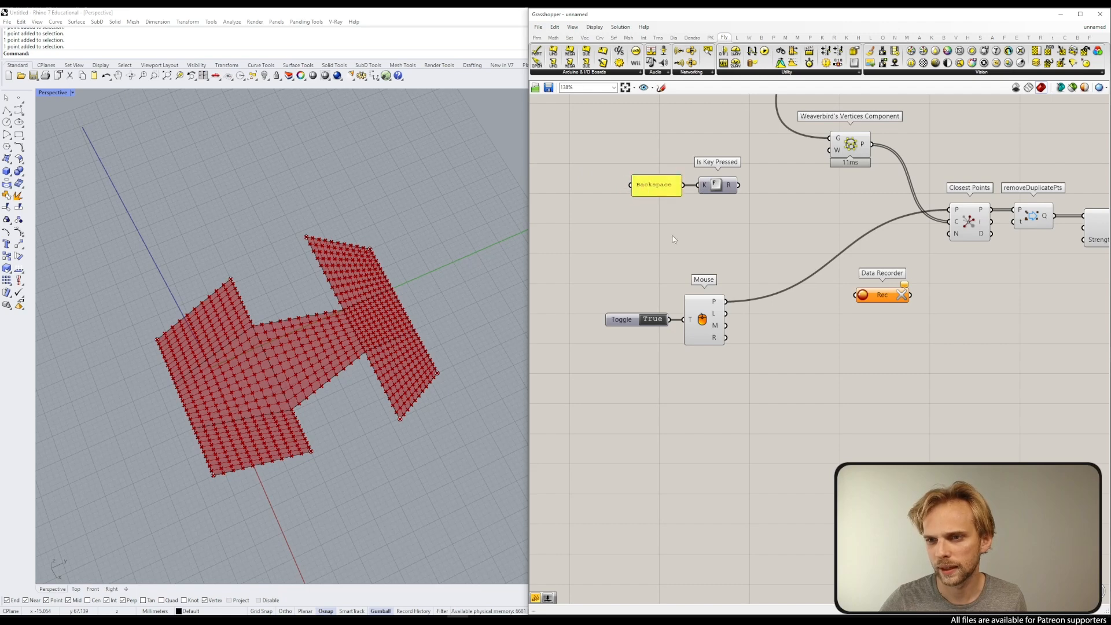
Step: Add a second Panel and wire the R output of Is Key Pressed into it to read its value
{"action": "double_click", "coordinate": [673, 236]}
{"action": "type", "text": "//"}
{"action": "key", "text": "Return"}
{"action": "left_click_drag", "start_coordinate": [737, 185], "coordinate": [625, 235]}
{"action": "left_click_drag", "start_coordinate": [701, 250], "coordinate": [840, 216]}
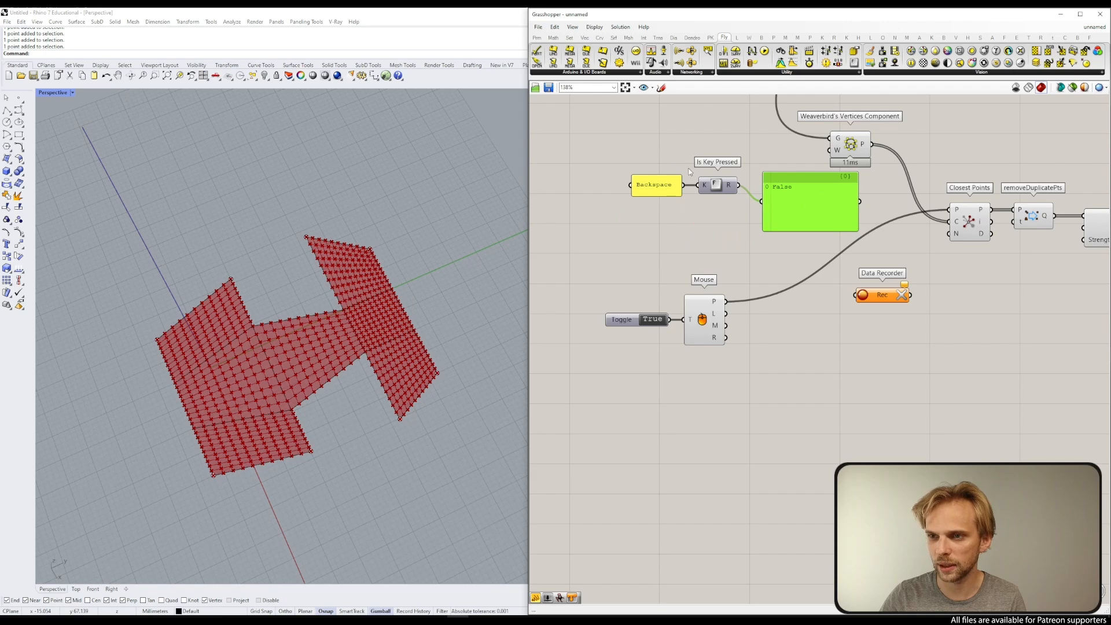
{"action": "right_click_drag", "start_coordinate": [670, 152], "coordinate": [640, 168]}
{"action": "left_click", "coordinate": [640, 169]}
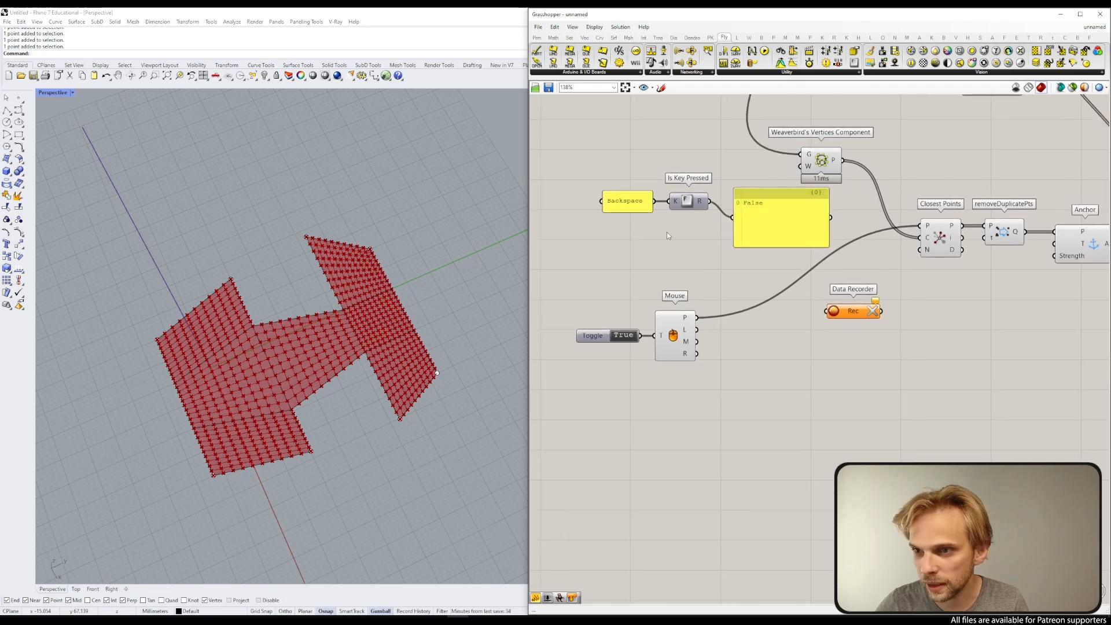
{"action": "right_click_drag", "start_coordinate": [667, 234], "coordinate": [659, 261]}
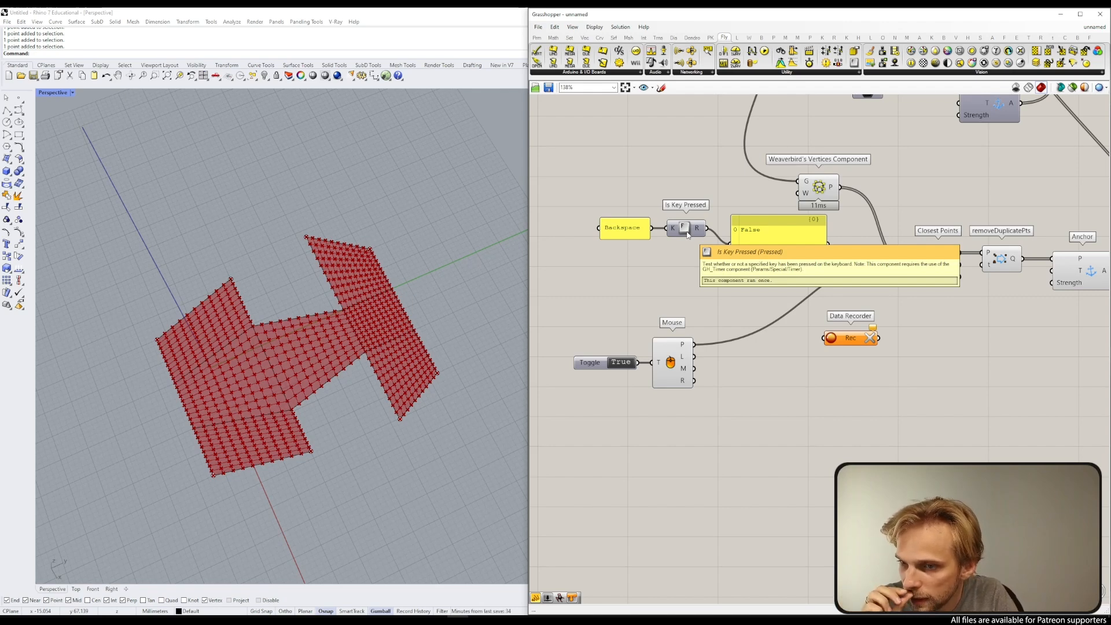
Step: Add a Trigger with a custom 1 ms interval below the Backspace Panel and attach it to Is Key Pressed
{"action": "double_click", "coordinate": [634, 276]}
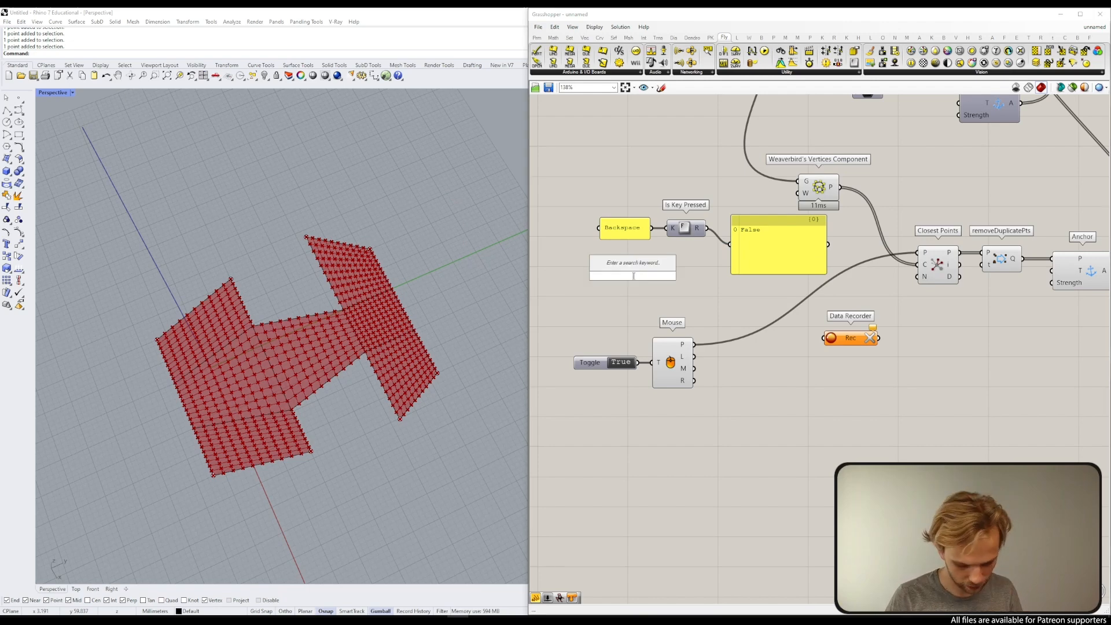
{"action": "type", "text": "timer"}
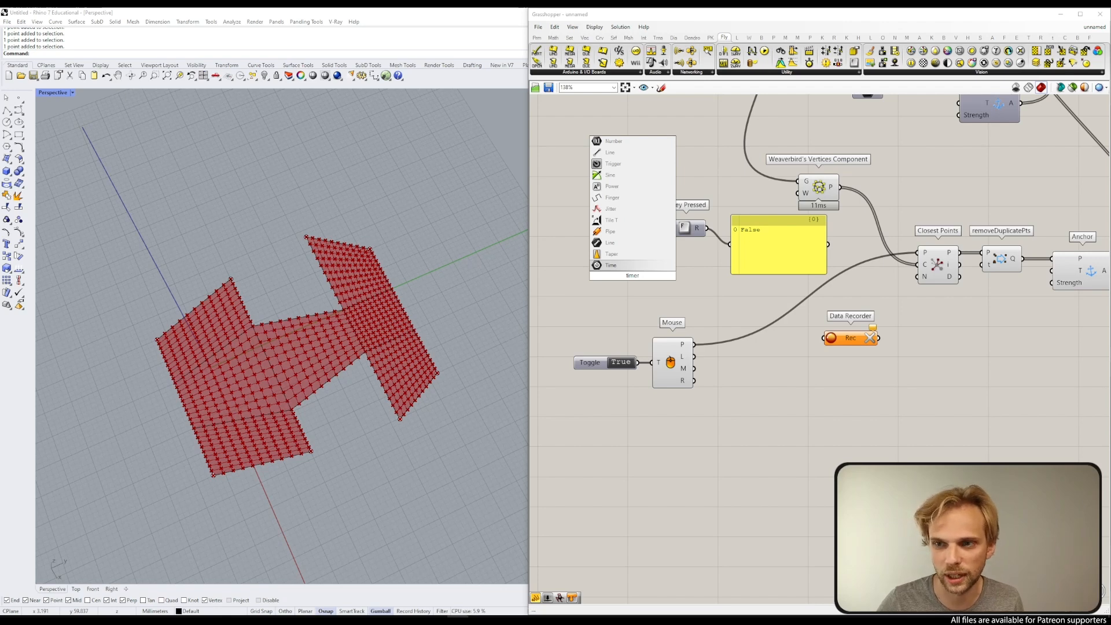
{"action": "left_click", "coordinate": [616, 164]}
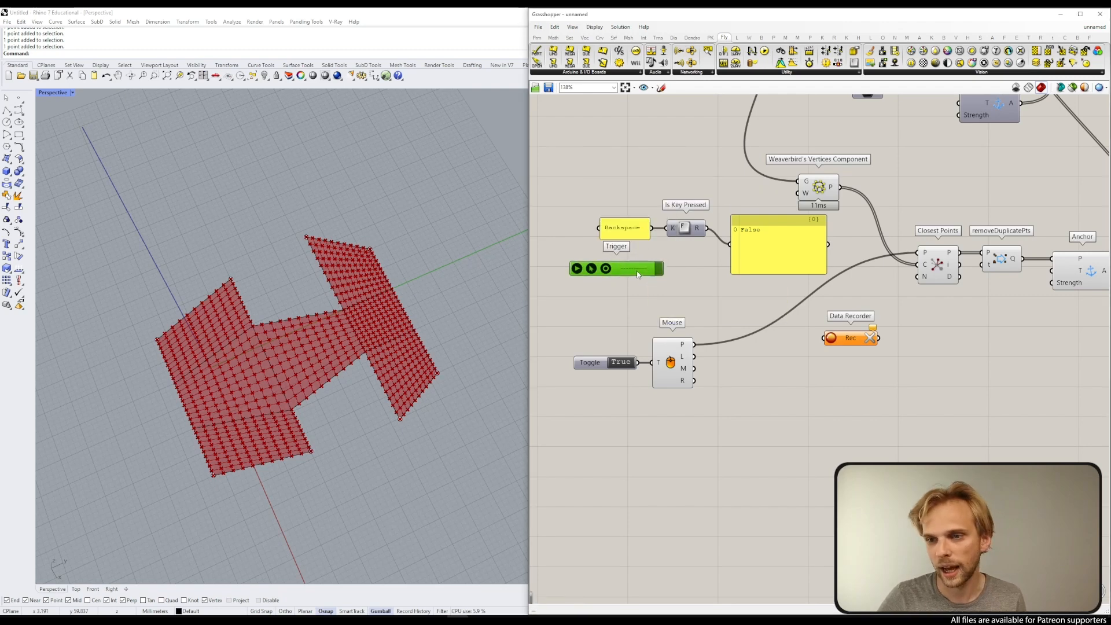
{"action": "right_click", "coordinate": [633, 272]}
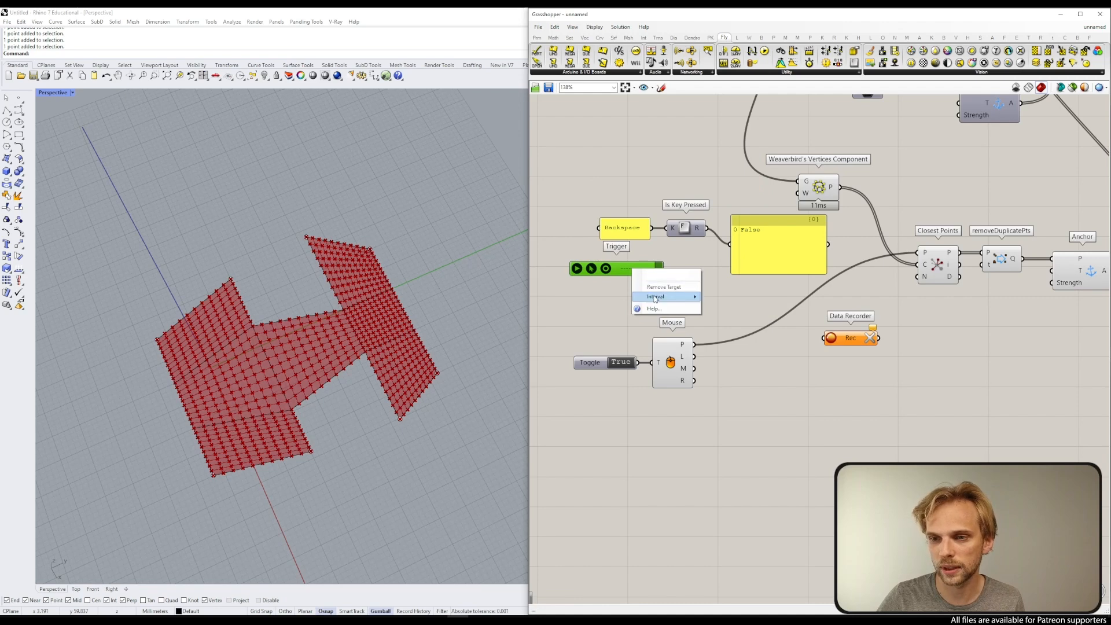
{"action": "mouse_move", "coordinate": [660, 296]}
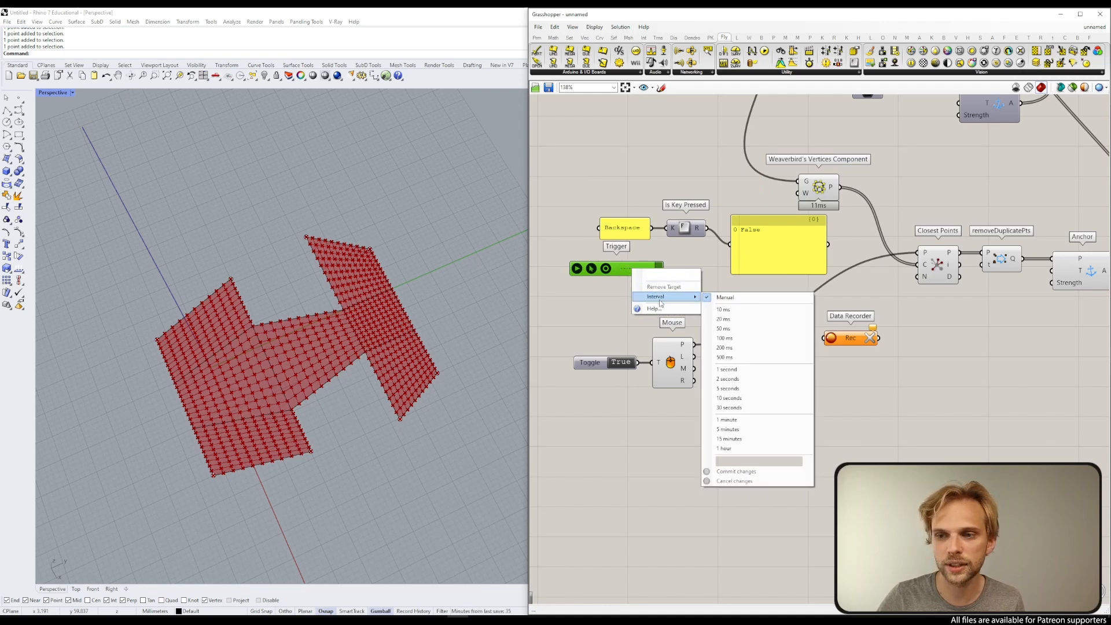
{"action": "left_click", "coordinate": [740, 465]}
{"action": "type", "text": "1"}
{"action": "left_click", "coordinate": [735, 471]}
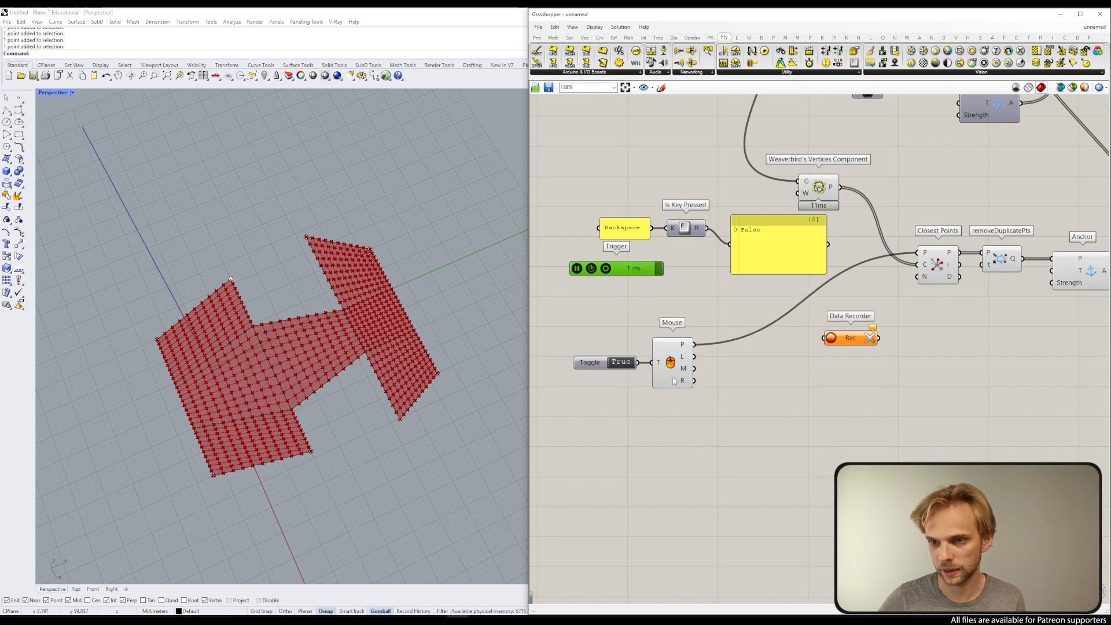
{"action": "left_click_drag", "start_coordinate": [639, 273], "coordinate": [680, 233]}
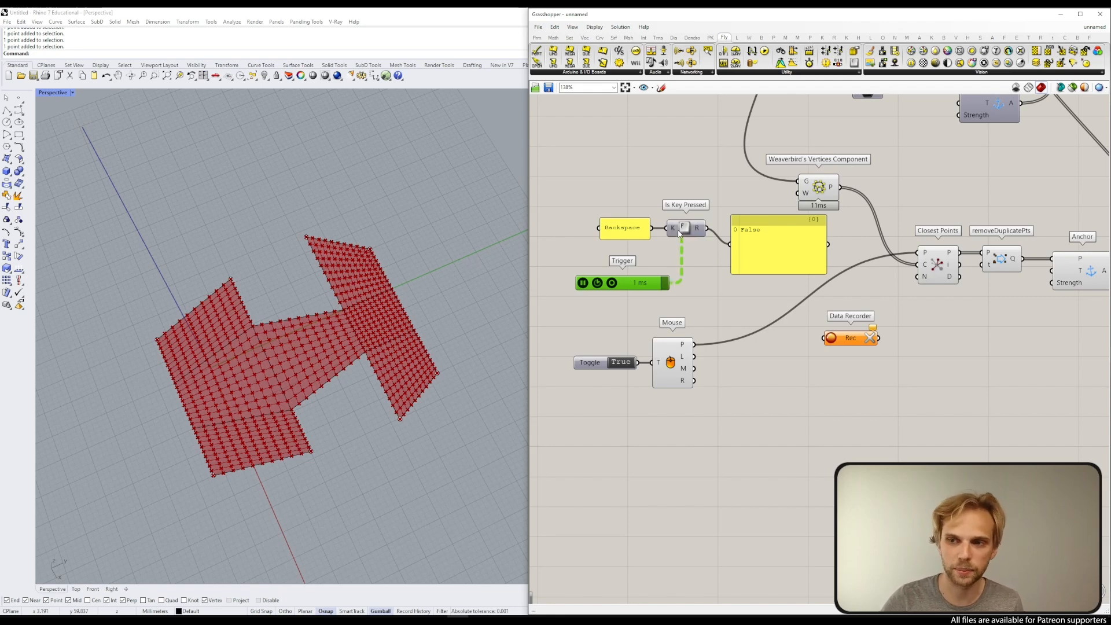
{"action": "left_click_drag", "start_coordinate": [654, 283], "coordinate": [650, 266]}
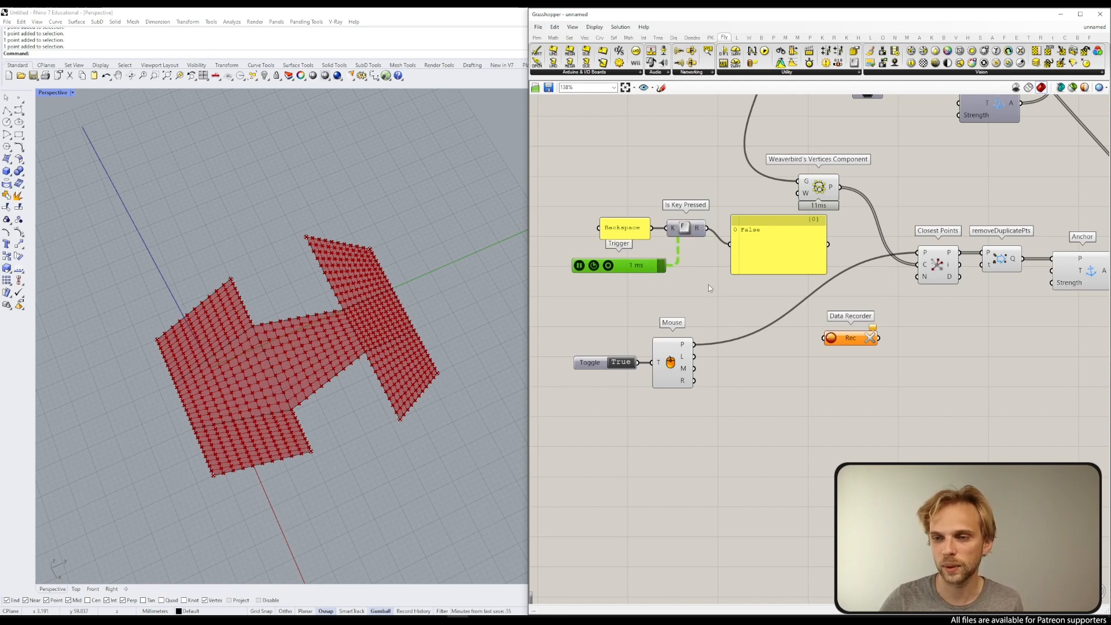
Step: Test the Backspace detection of Is Key Pressed and delete the Panel on its output
{"action": "key", "text": "BackSpace"}
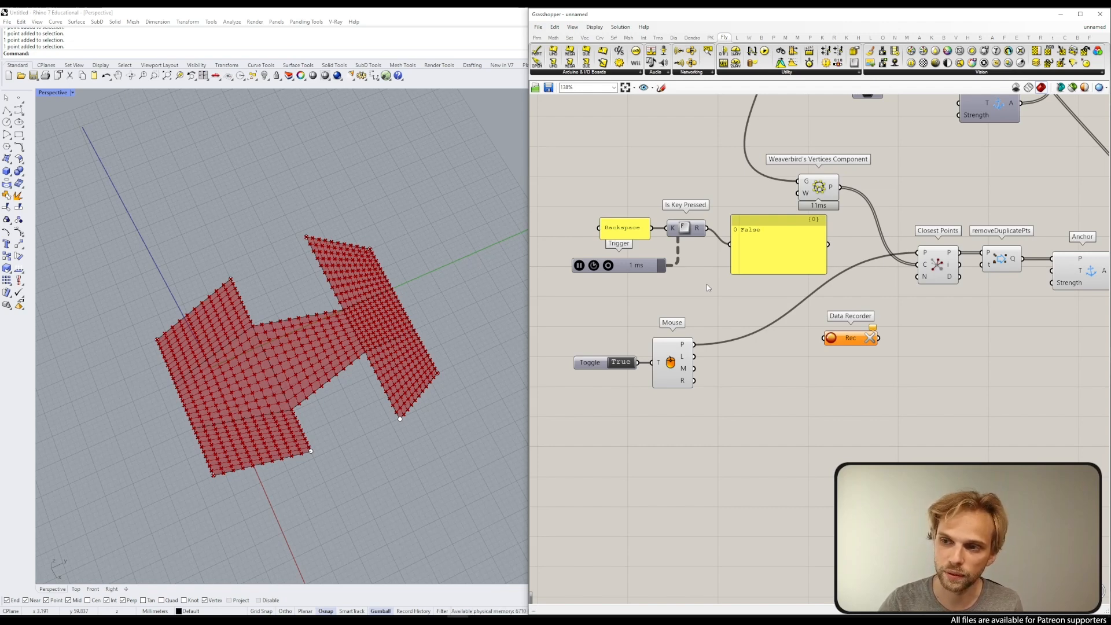
{"action": "left_click", "coordinate": [797, 230]}
{"action": "key", "text": "Delete"}
{"action": "double_click", "coordinate": [769, 248]}
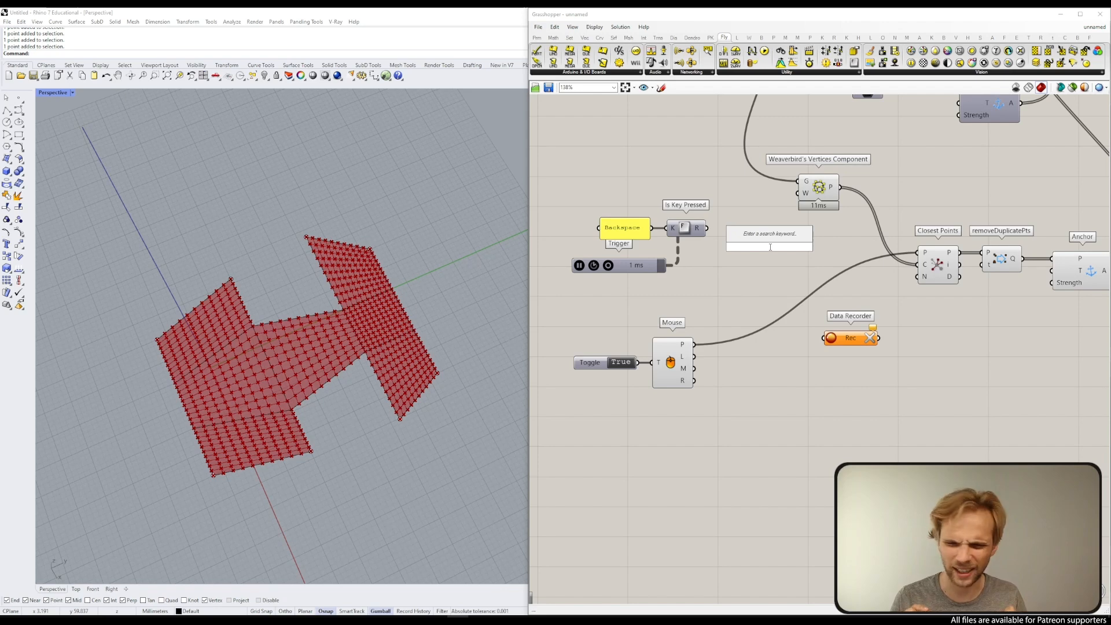
{"action": "type", "text": "g"}
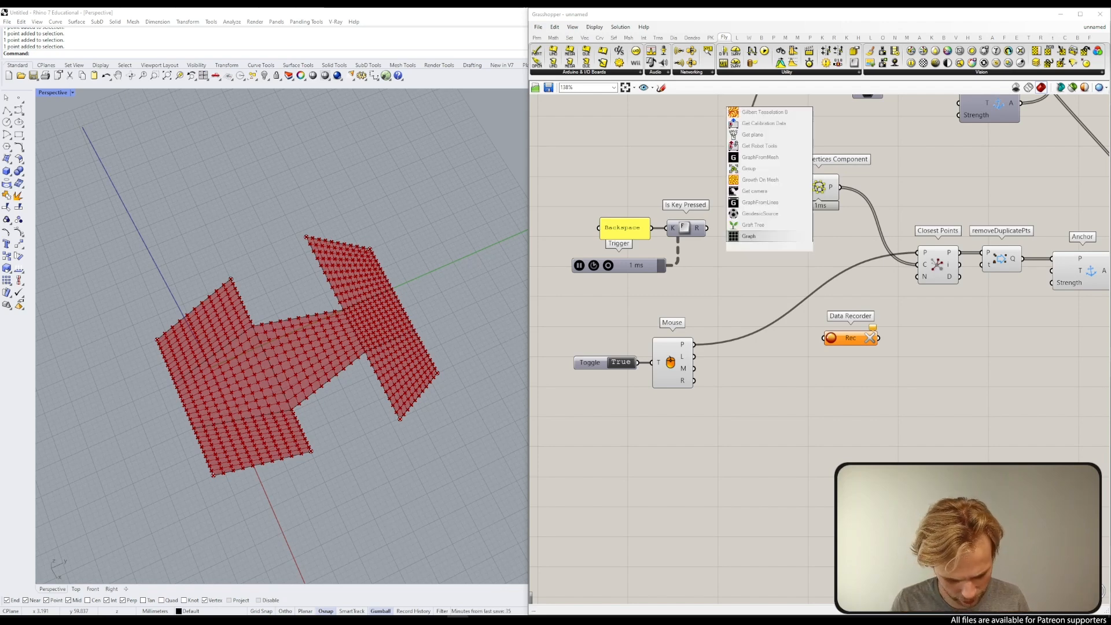
{"action": "type", "text": "ate"}
{"action": "left_click", "coordinate": [767, 237]}
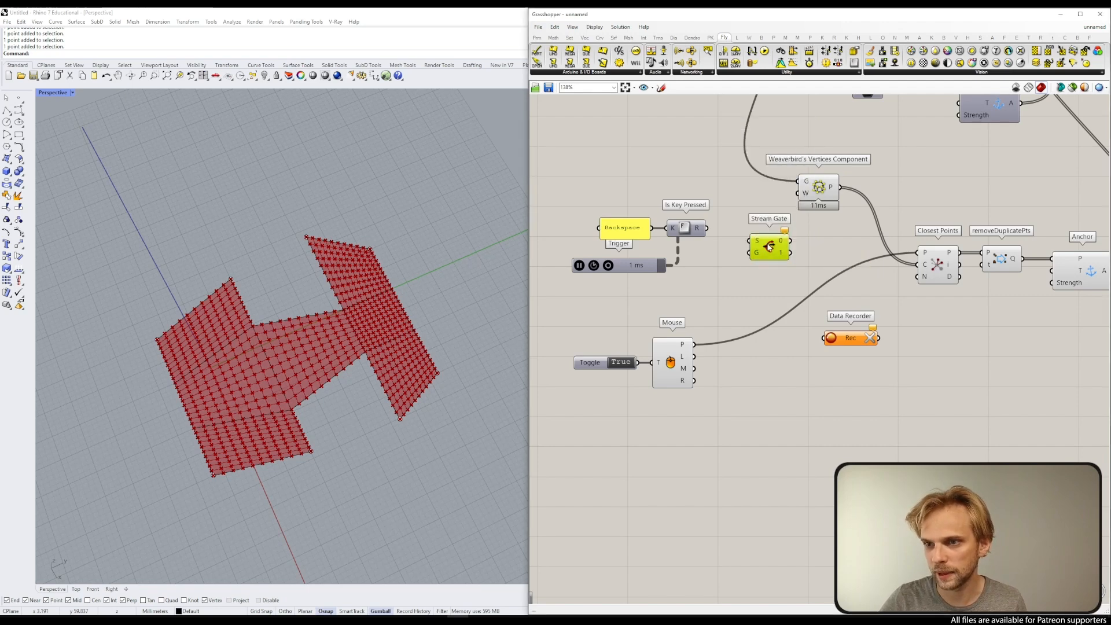
{"action": "key", "text": "Delete"}
Step: Add a Stream Filter, wire the R output of Is Key Pressed to its G input, and test its switching with Backspace
{"action": "double_click", "coordinate": [768, 248]}
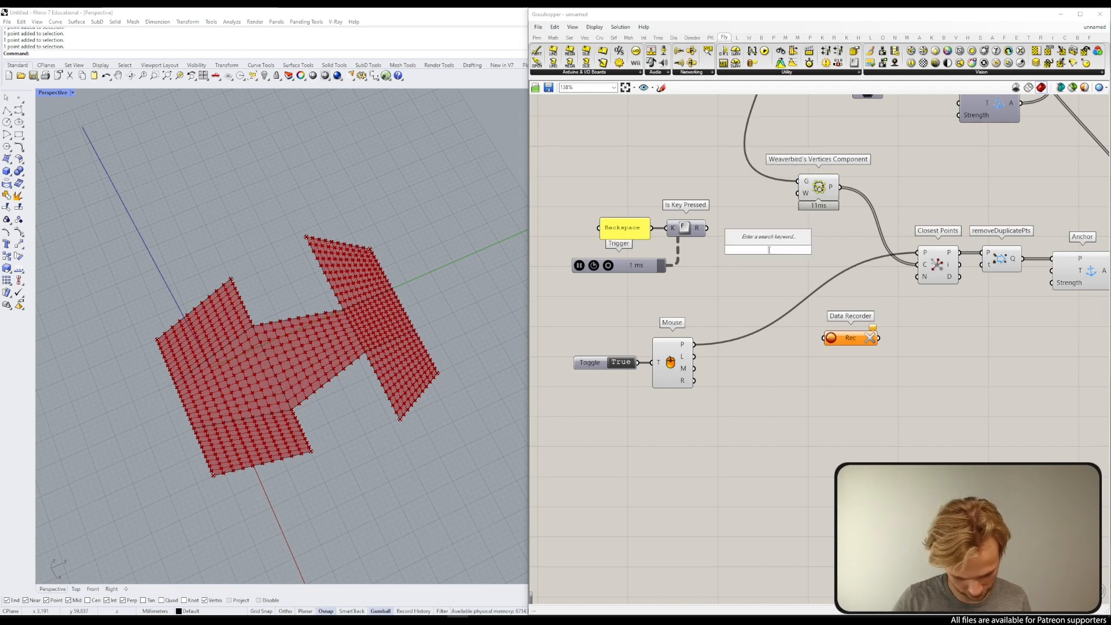
{"action": "type", "text": "filter"}
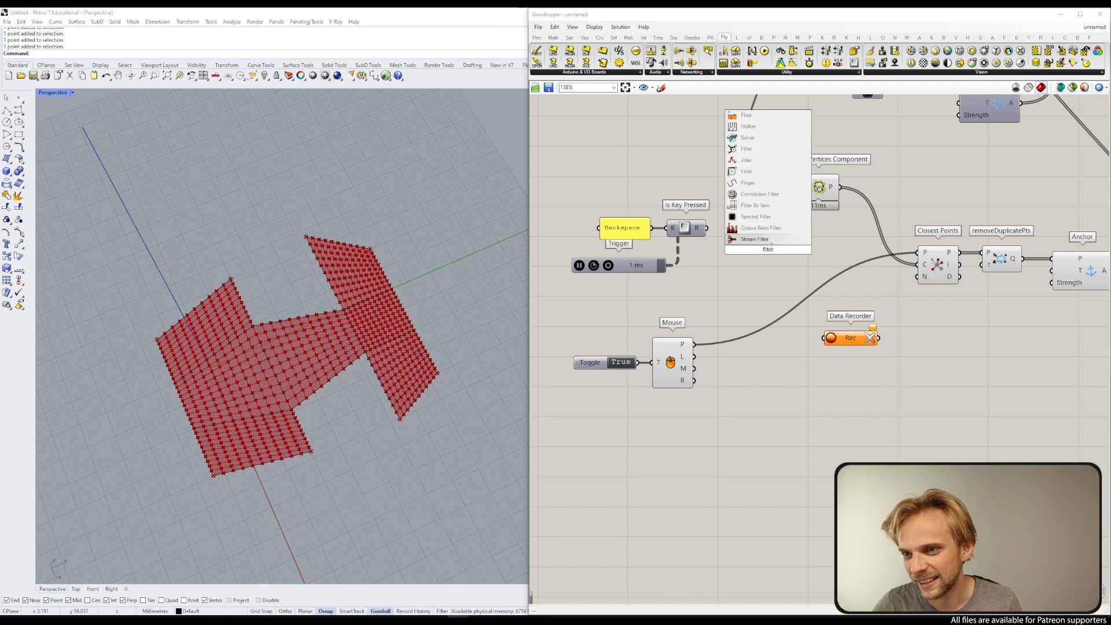
{"action": "left_click", "coordinate": [769, 239]}
{"action": "left_click", "coordinate": [754, 222]}
{"action": "left_click_drag", "start_coordinate": [701, 230], "coordinate": [730, 261]}
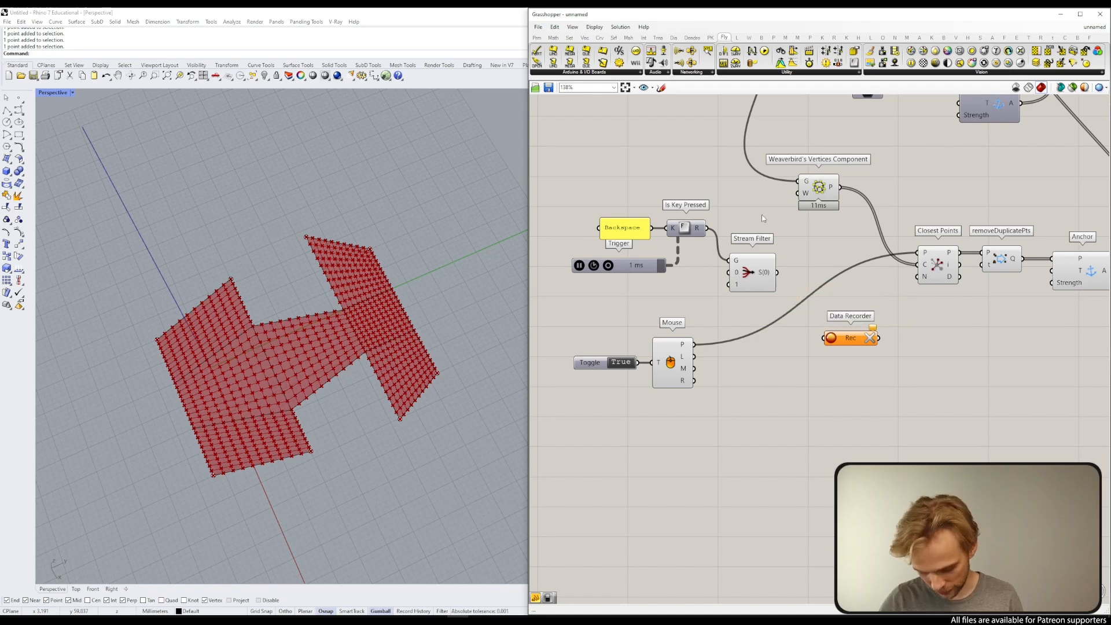
{"action": "key", "text": "BackSpace"}
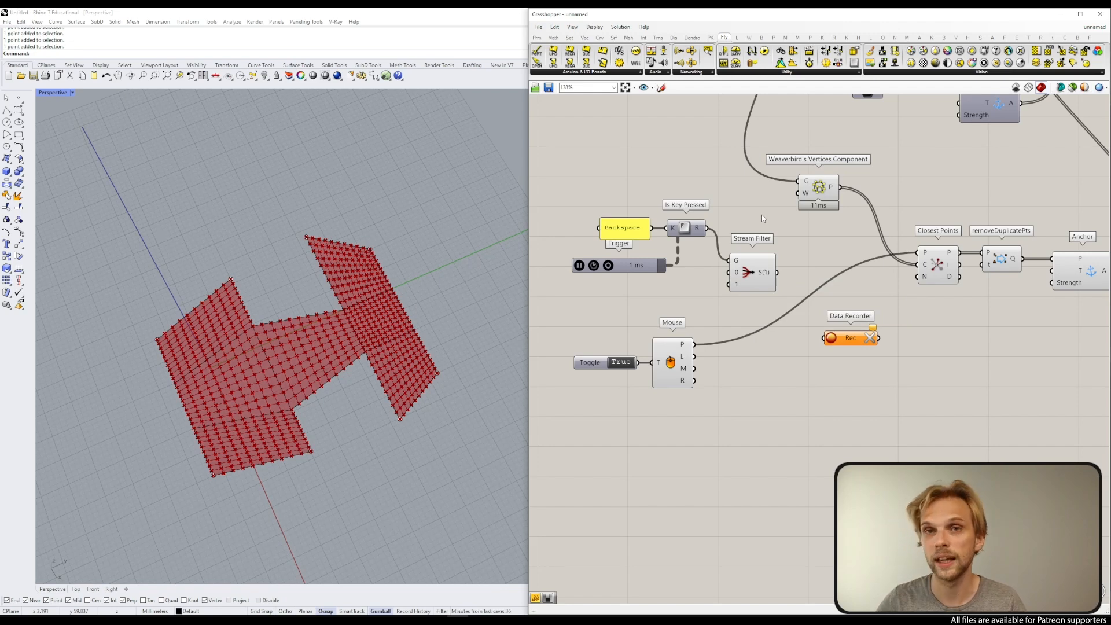
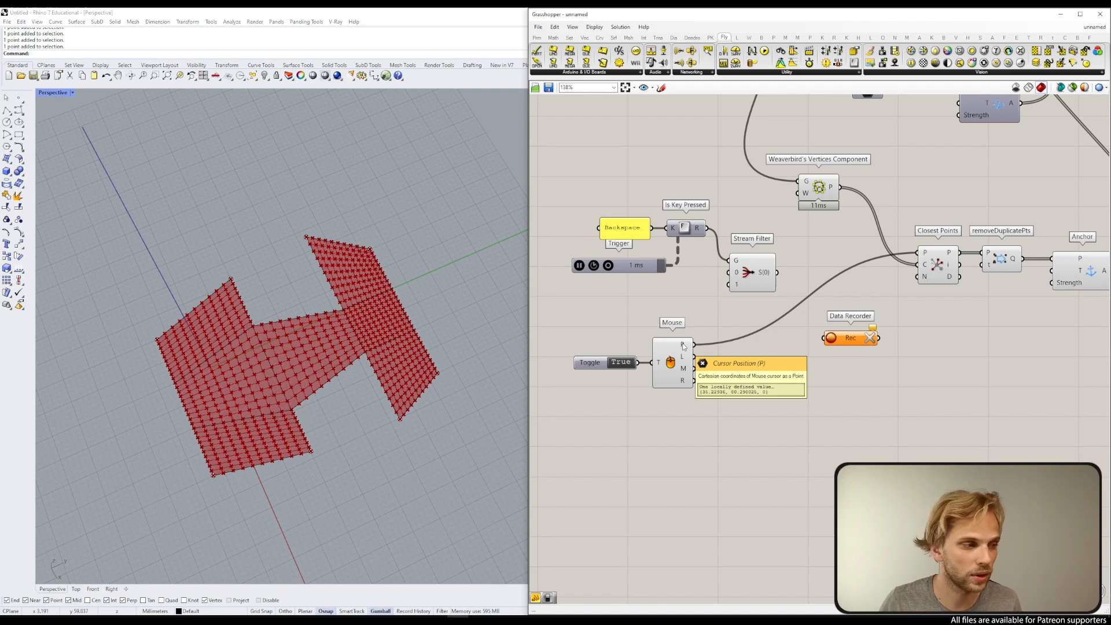
Step: Wire the Mouse component's P output to the Stream Filter's input 1 and test the filter's output in a new Panel
{"action": "left_click_drag", "start_coordinate": [683, 346], "coordinate": [728, 289]}
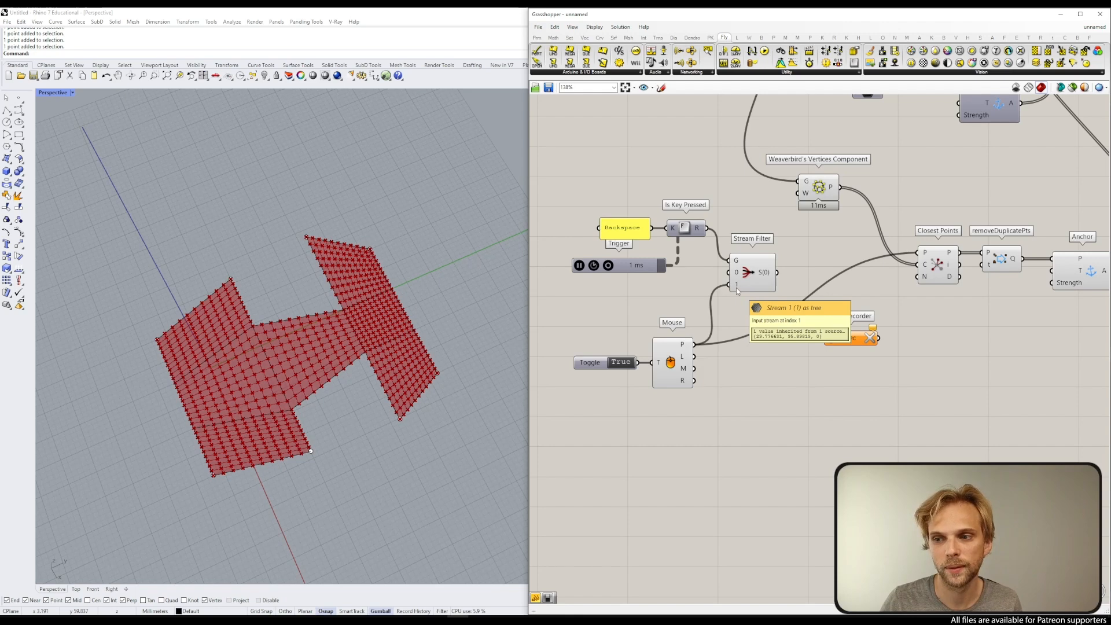
{"action": "double_click", "coordinate": [773, 352]}
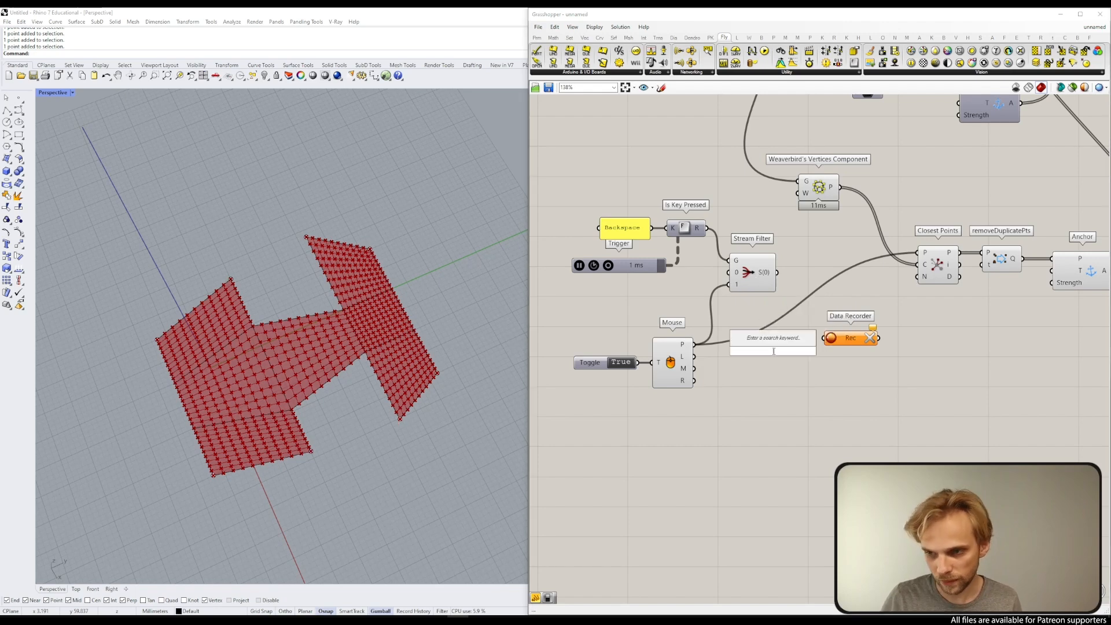
{"action": "type", "text": "panel"}
{"action": "key", "text": "Return"}
{"action": "left_click_drag", "start_coordinate": [776, 280], "coordinate": [790, 438]}
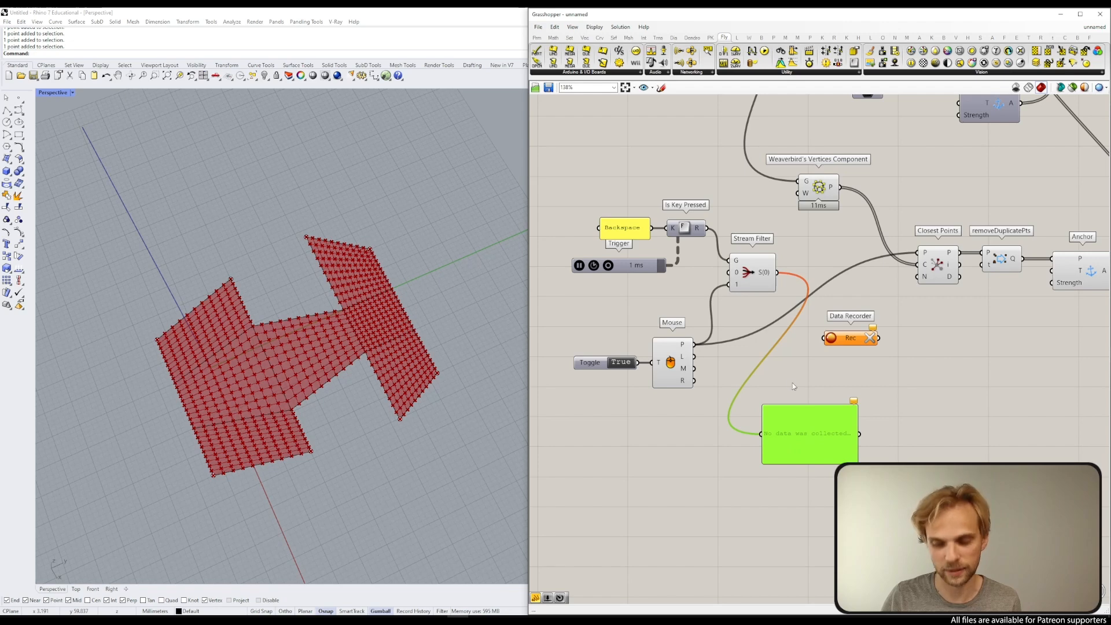
{"action": "key", "text": "BackSpace"}
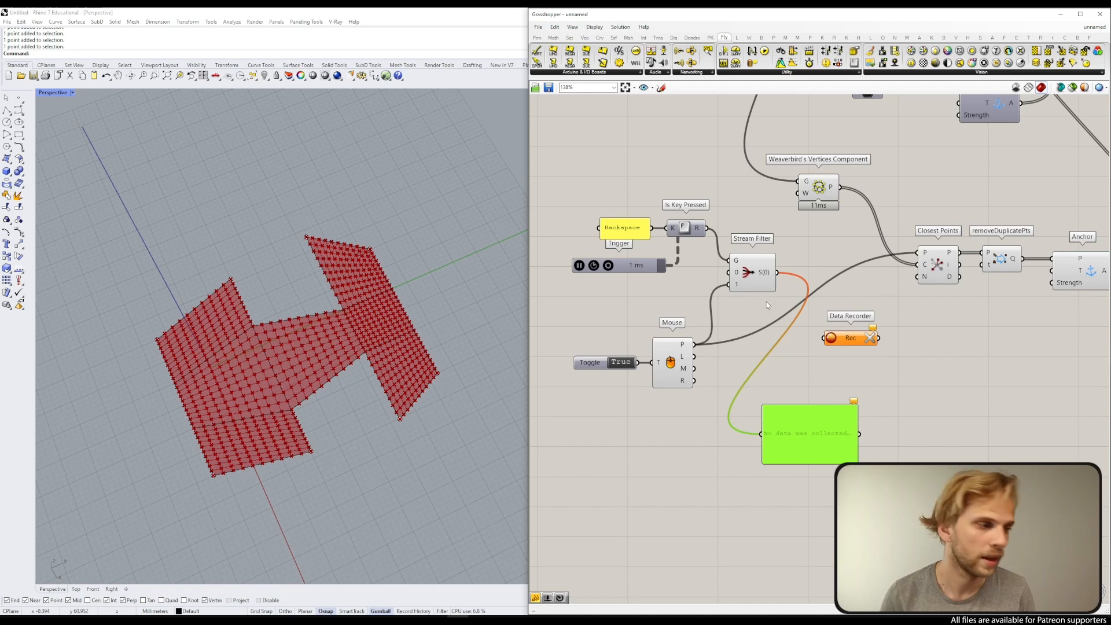
Step: Delete the test Panel, reposition the Stream Filter and wire its S(0) output to the Data Recorder
{"action": "left_click", "coordinate": [801, 439]}
{"action": "key", "text": "Delete"}
{"action": "left_click_drag", "start_coordinate": [756, 280], "coordinate": [752, 303]}
{"action": "left_click", "coordinate": [856, 391]}
{"action": "left_click_drag", "start_coordinate": [857, 342], "coordinate": [901, 352]}
{"action": "left_click", "coordinate": [782, 304]}
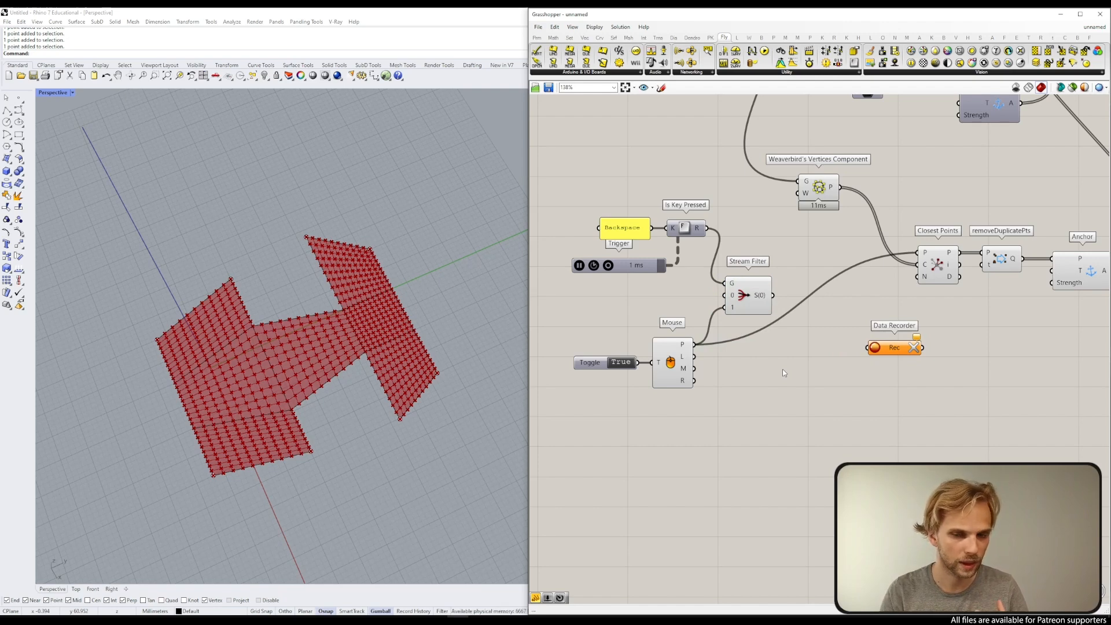
{"action": "left_click_drag", "start_coordinate": [773, 295], "coordinate": [840, 333]}
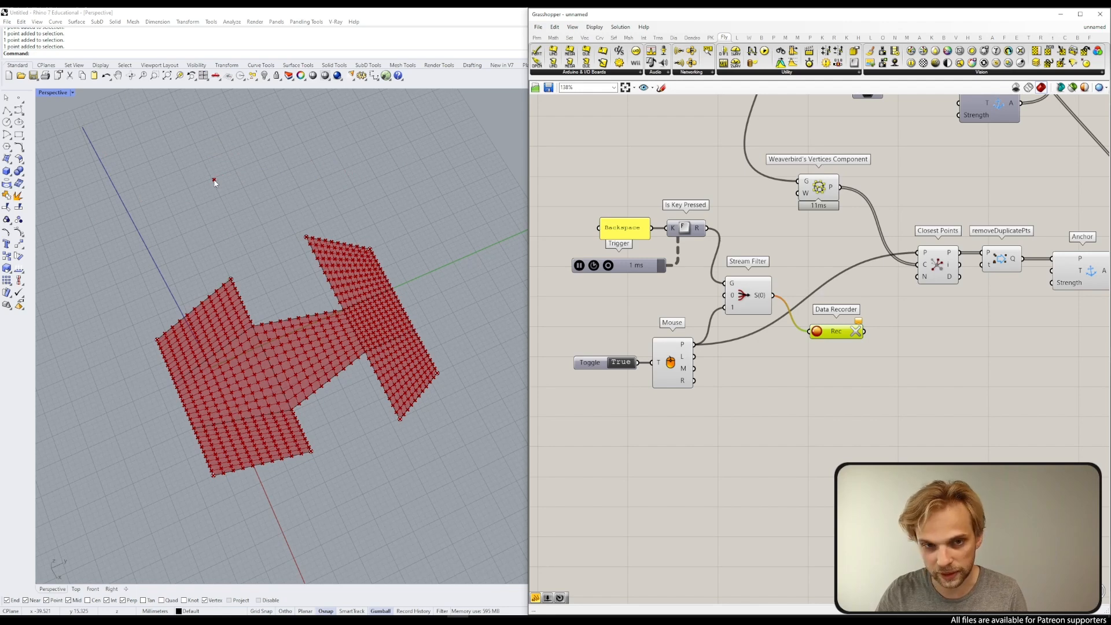
Step: Test the Data Recorder with a few mouse positions in the viewport, then clear its recorded data and shift it down
{"action": "key", "text": "BackSpace"}
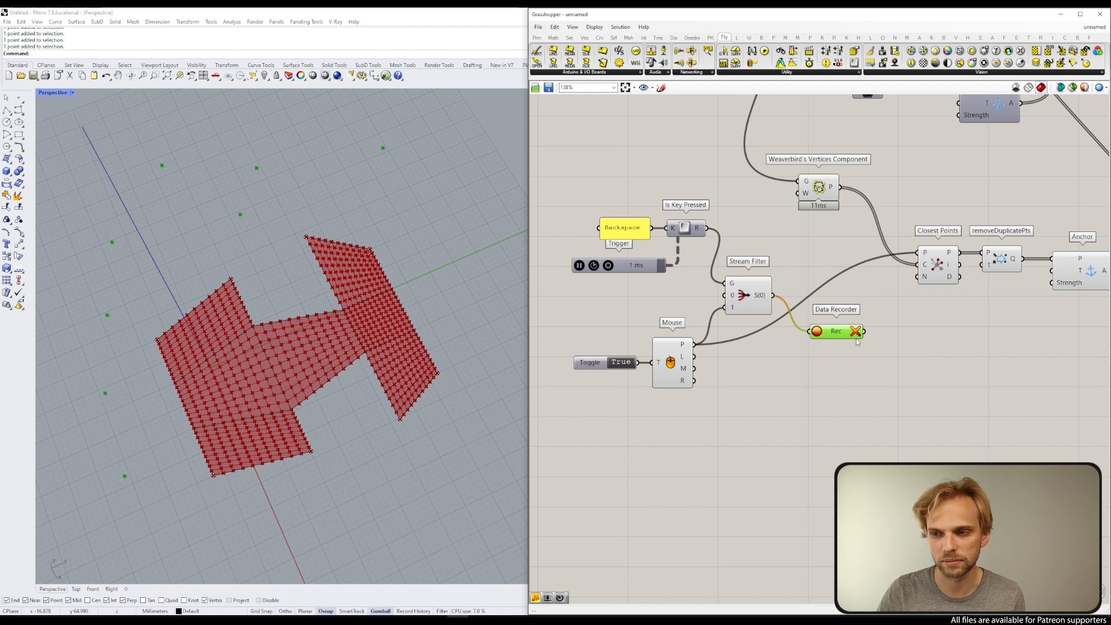
{"action": "left_click", "coordinate": [855, 331]}
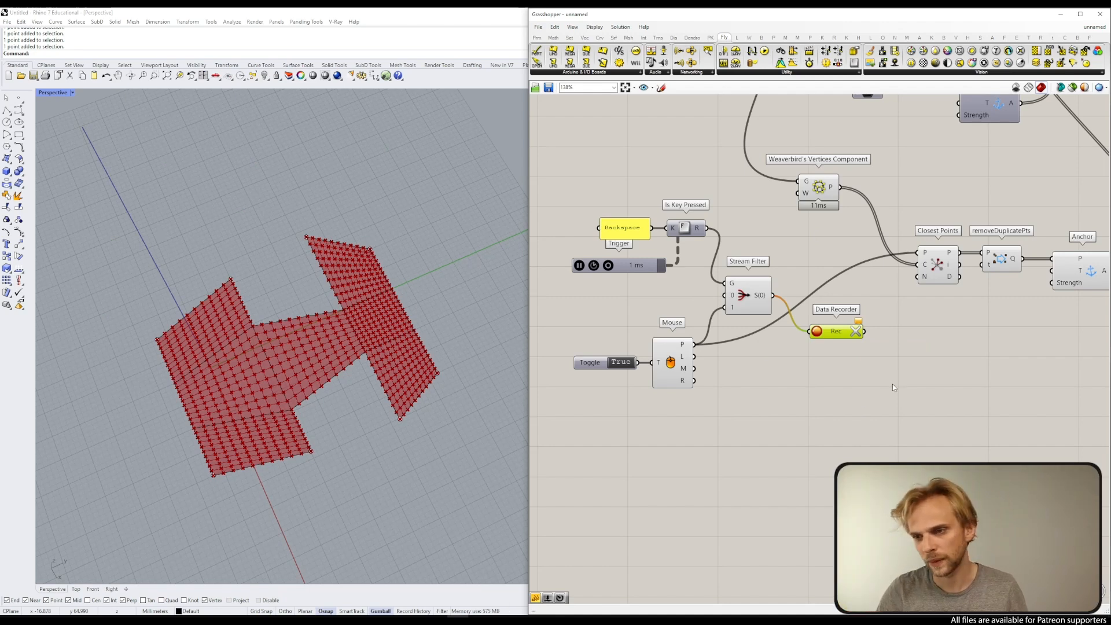
{"action": "left_click_drag", "start_coordinate": [835, 390], "coordinate": [837, 380]}
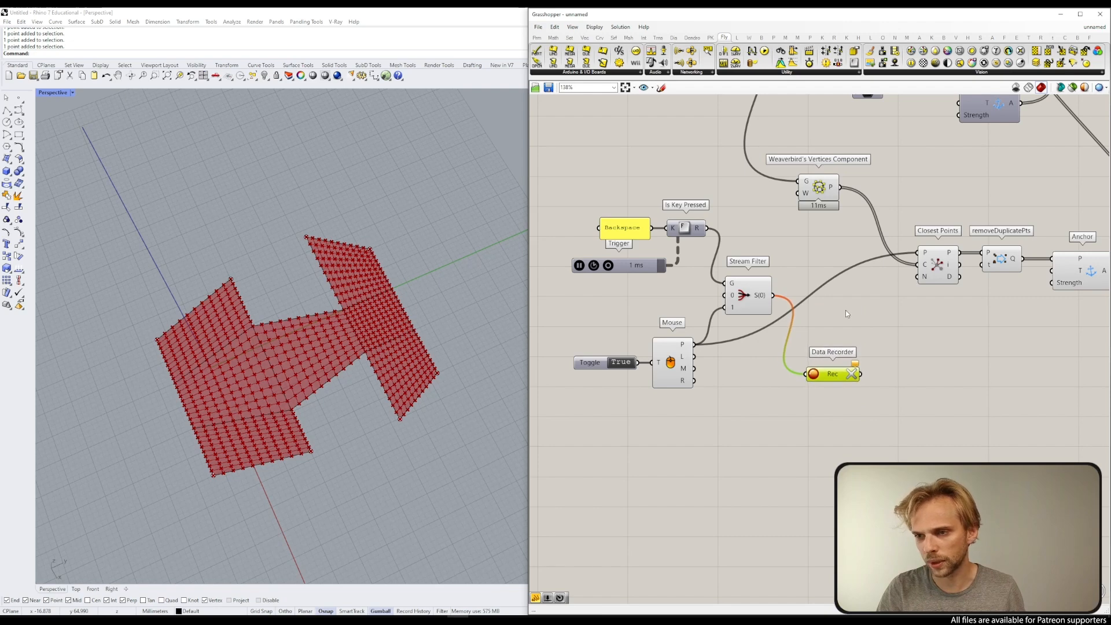
Step: Add a Merge component and wire the Mouse's P output to D1 and the Data Recorder's output to D2
{"action": "double_click", "coordinate": [846, 307]}
{"action": "type", "text": "merge"}
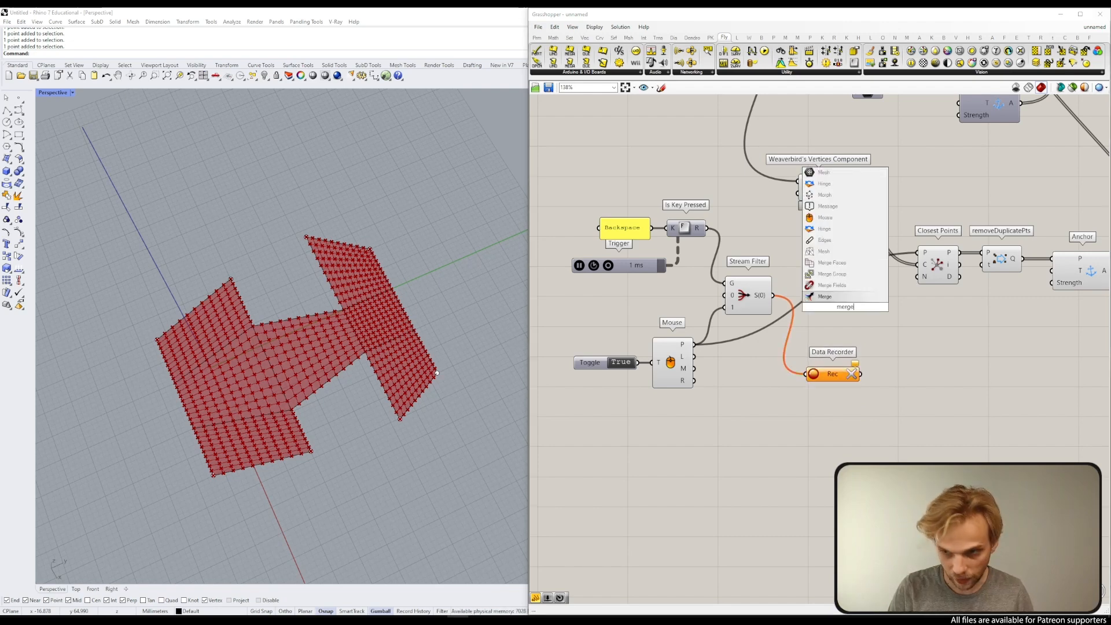
{"action": "key", "text": "Return"}
{"action": "left_click_drag", "start_coordinate": [846, 309], "coordinate": [910, 349]}
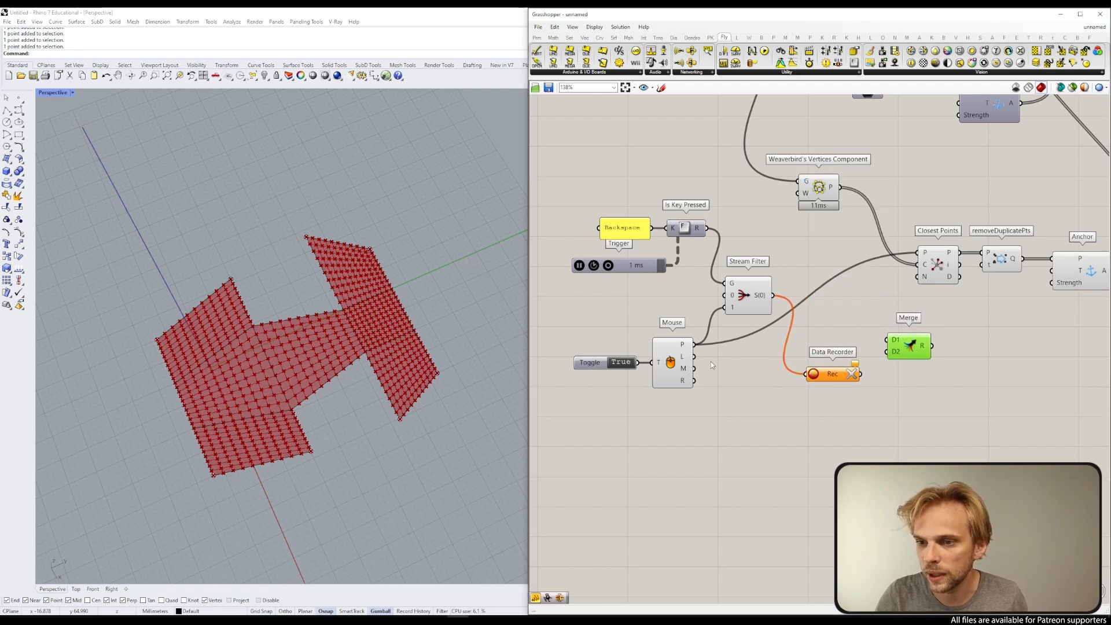
{"action": "left_click_drag", "start_coordinate": [695, 345], "coordinate": [895, 353]}
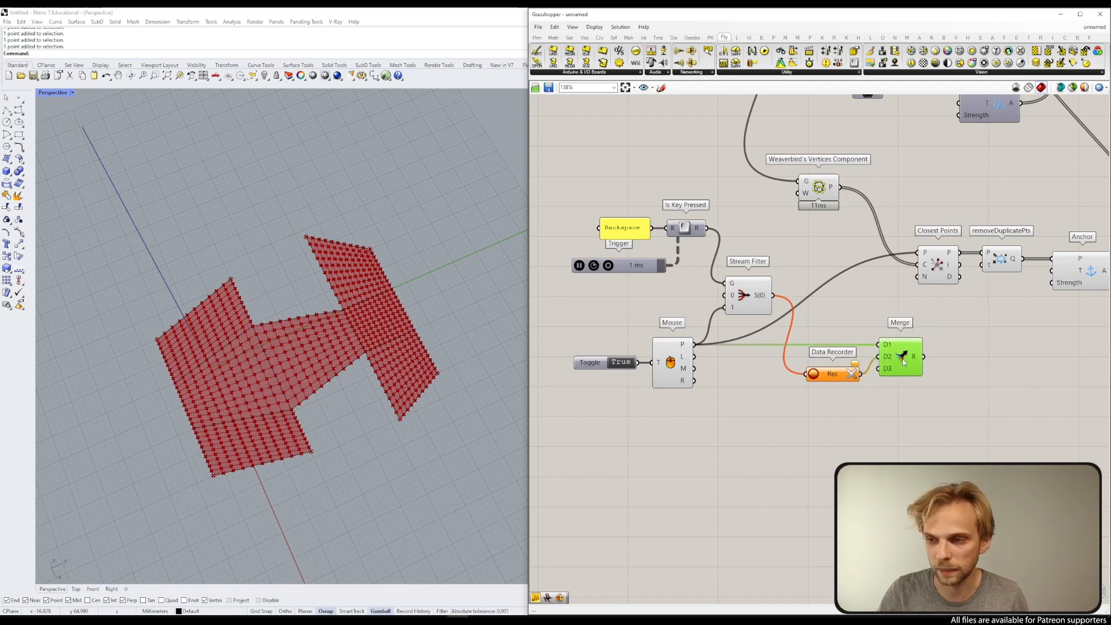
Step: Remove the spare D3 input from Merge and flatten its R output
{"action": "scroll", "coordinate": [900, 379], "scroll_direction": "up", "scroll_amount": 3}
{"action": "scroll", "coordinate": [883, 367], "scroll_direction": "up", "scroll_amount": 5}
{"action": "left_click", "coordinate": [885, 367]}
{"action": "left_click_drag", "start_coordinate": [911, 344], "coordinate": [906, 312]}
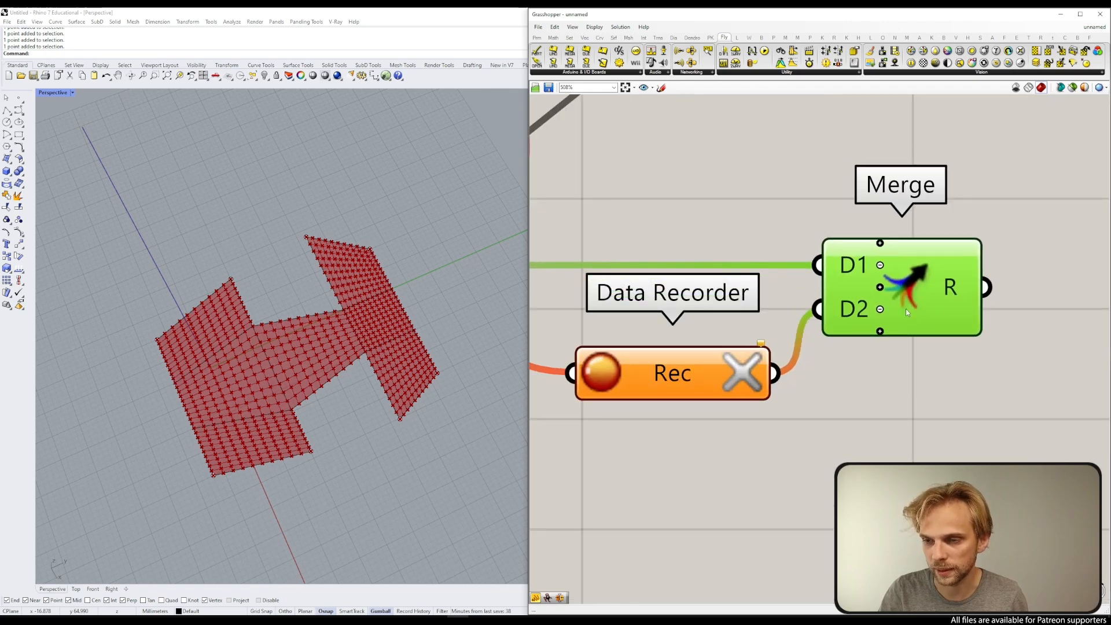
{"action": "right_click", "coordinate": [951, 284]}
{"action": "left_click", "coordinate": [975, 318]}
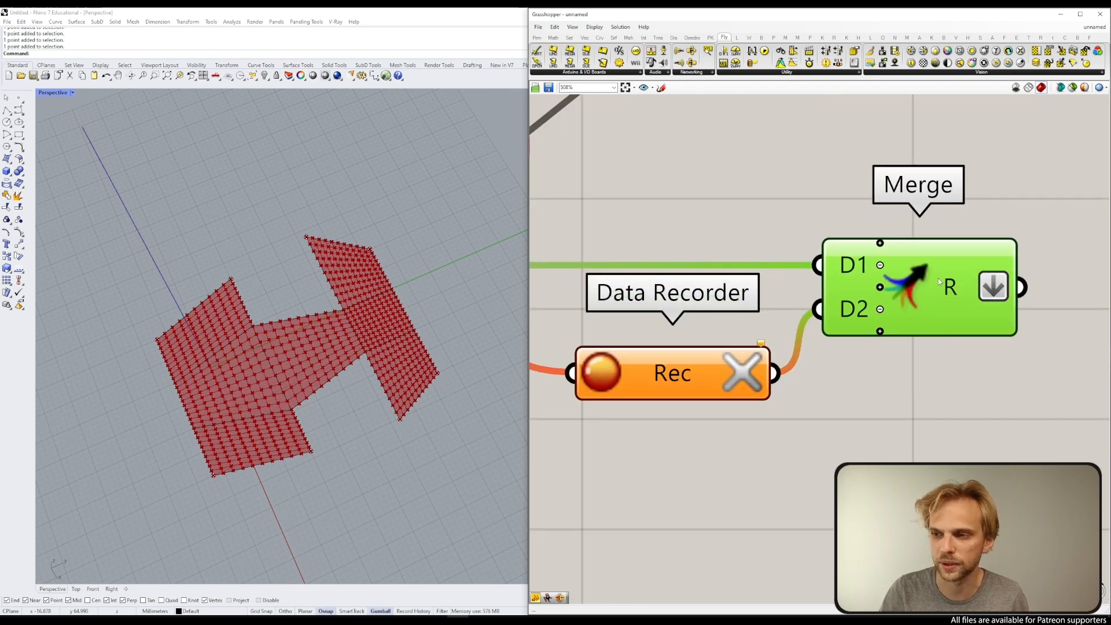
{"action": "scroll", "coordinate": [952, 284], "scroll_direction": "down", "scroll_amount": 5}
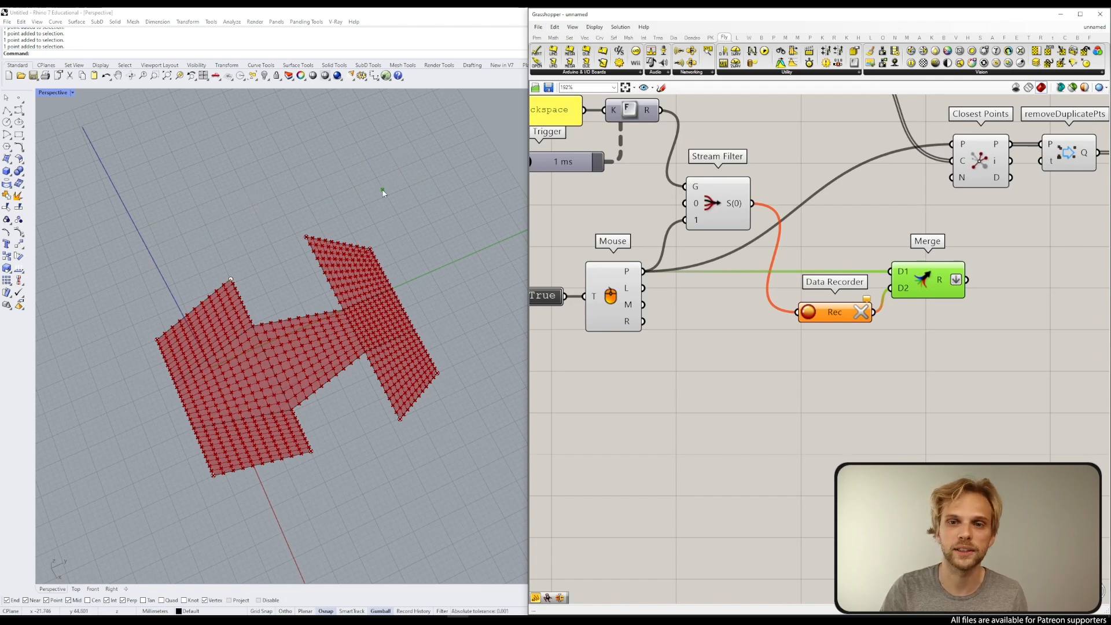
Step: Wire Merge's R output to the P input of Closest Points, replacing the direct Mouse connection
{"action": "left_click_drag", "start_coordinate": [876, 289], "coordinate": [843, 299]}
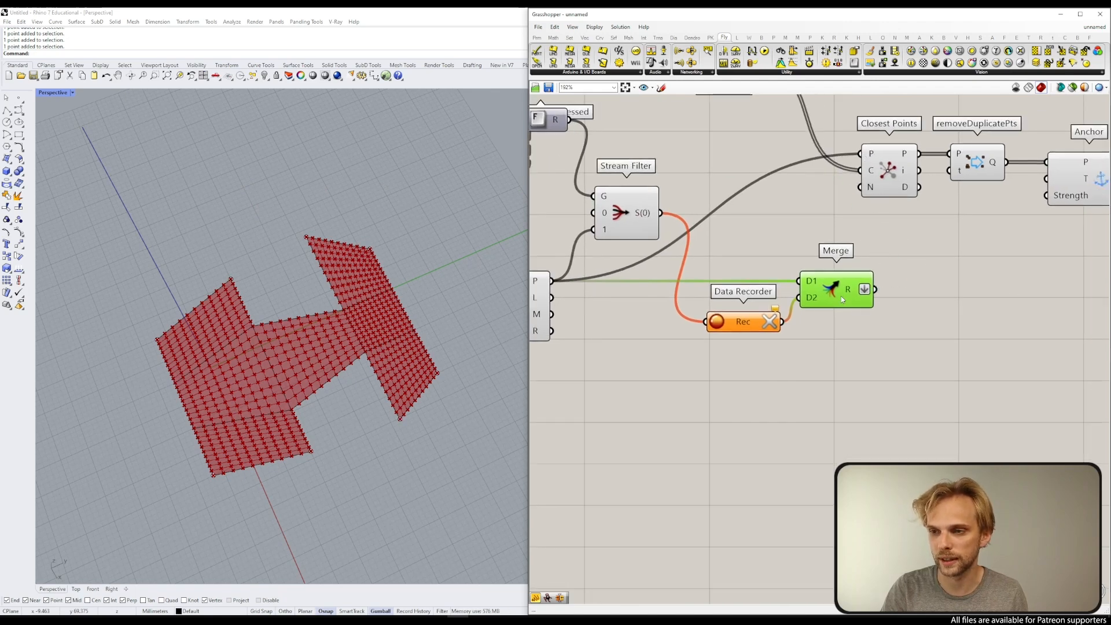
{"action": "right_click_drag", "start_coordinate": [857, 290], "coordinate": [891, 330]}
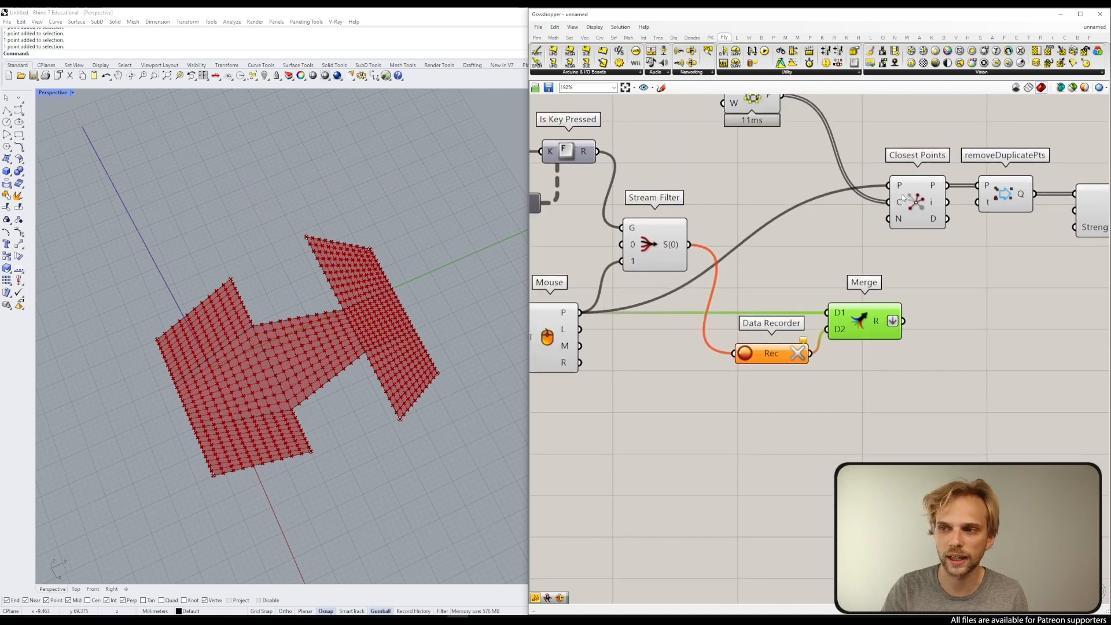
{"action": "left_click_drag", "start_coordinate": [902, 321], "coordinate": [889, 185]}
{"action": "scroll", "coordinate": [926, 261], "scroll_direction": "down", "scroll_amount": 3}
Step: Disable the preview of the key and mouse recording components and move the group away from Closest Points
{"action": "left_click_drag", "start_coordinate": [896, 367], "coordinate": [651, 211]}
{"action": "middle_click", "coordinate": [837, 242]}
{"action": "left_click", "coordinate": [865, 214]}
{"action": "left_click_drag", "start_coordinate": [893, 372], "coordinate": [658, 202]}
{"action": "left_click_drag", "start_coordinate": [738, 204], "coordinate": [652, 195]}
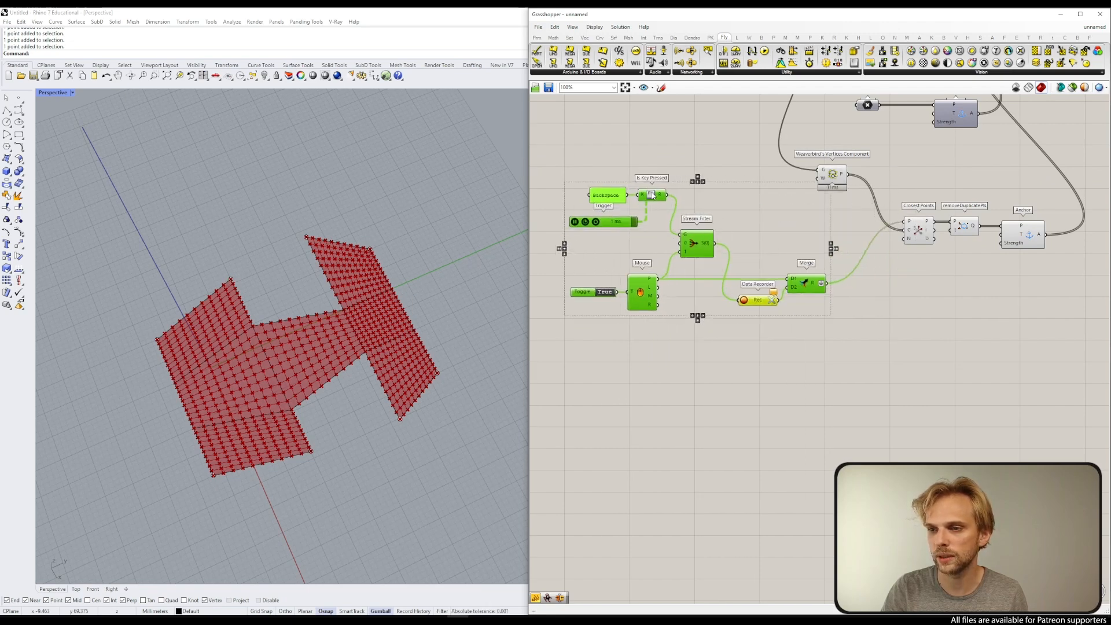
Step: Turn the preview of the Merge component back on
{"action": "left_click", "coordinate": [831, 381]}
{"action": "scroll", "coordinate": [833, 359], "scroll_direction": "up", "scroll_amount": 2}
{"action": "left_click", "coordinate": [802, 255]}
{"action": "key", "text": "space"}
{"action": "left_click", "coordinate": [767, 216]}
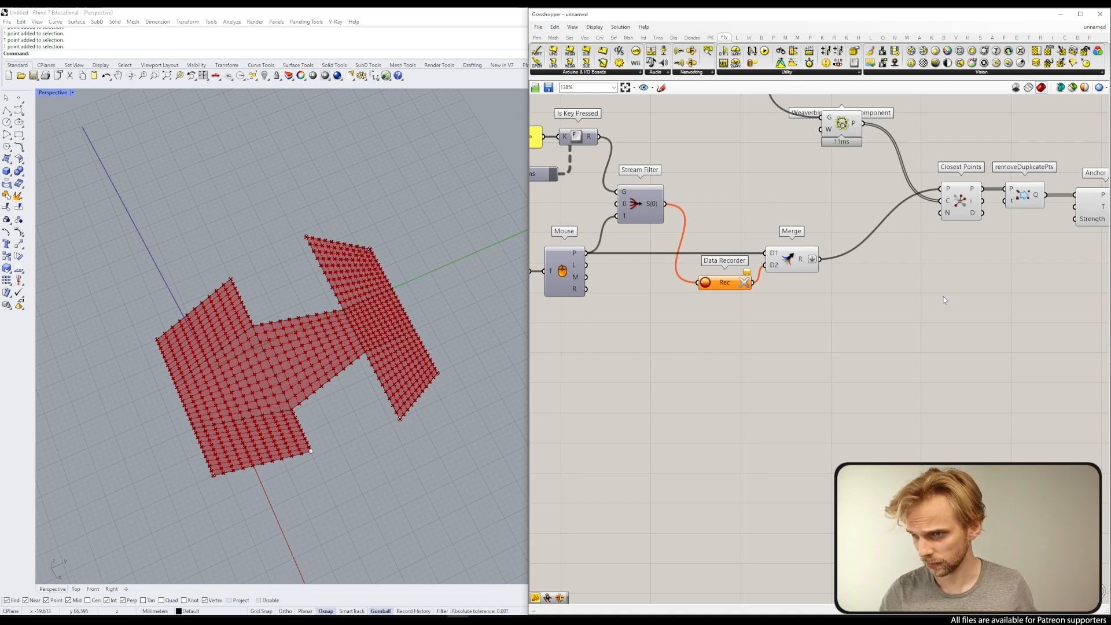
Step: Disable the preview of Weaverbird's Vertices, Closest Points, removeDuplicatePts and the mouse Anchor
{"action": "scroll", "coordinate": [880, 196], "scroll_direction": "down", "scroll_amount": 5}
{"action": "left_click_drag", "start_coordinate": [811, 382], "coordinate": [647, 286]}
{"action": "middle_click", "coordinate": [646, 286]}
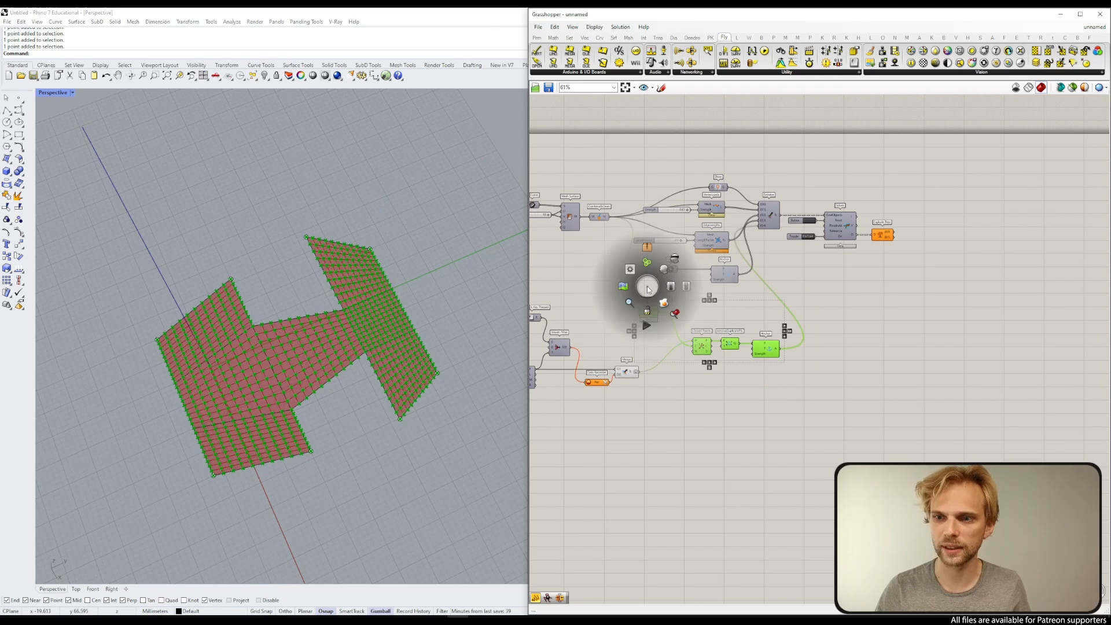
{"action": "left_click", "coordinate": [668, 263]}
Step: Add outputs {0;2}, {0;3} and {0;4} to the Explode Tree after the Solver, matching the five Entwine inputs
{"action": "scroll", "coordinate": [854, 291], "scroll_direction": "up", "scroll_amount": 3}
{"action": "double_click", "coordinate": [804, 272]}
{"action": "key", "text": "Escape"}
{"action": "scroll", "coordinate": [804, 272], "scroll_direction": "up", "scroll_amount": 6}
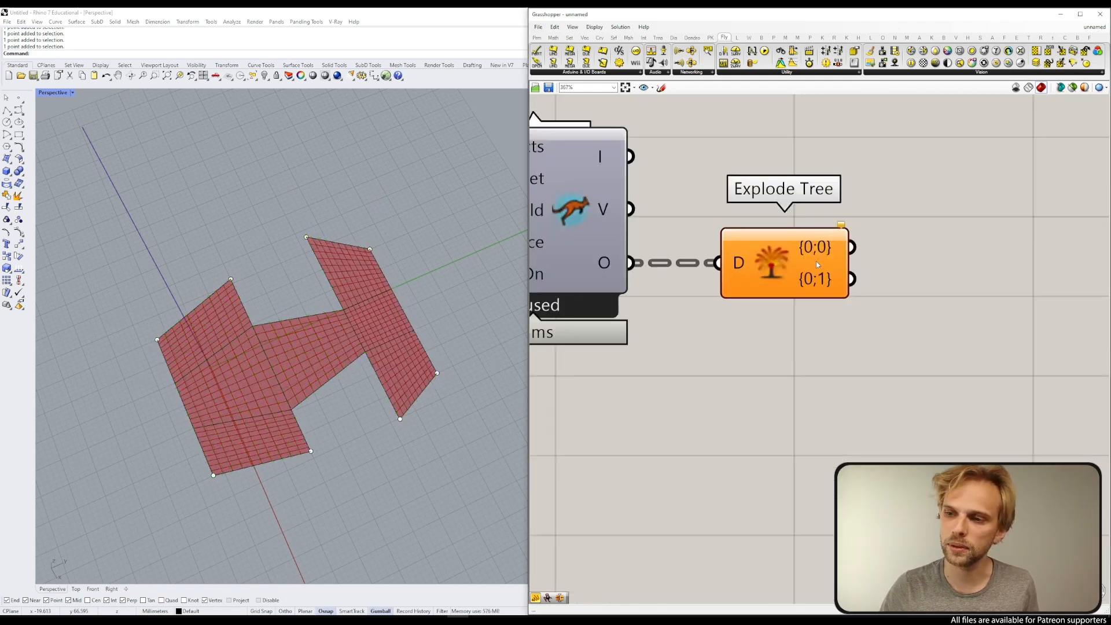
{"action": "scroll", "coordinate": [769, 295], "scroll_direction": "down", "scroll_amount": 5}
{"action": "scroll", "coordinate": [750, 265], "scroll_direction": "down", "scroll_amount": 1}
{"action": "right_click_drag", "start_coordinate": [750, 265], "coordinate": [914, 164]}
{"action": "right_click_drag", "start_coordinate": [706, 219], "coordinate": [880, 305]}
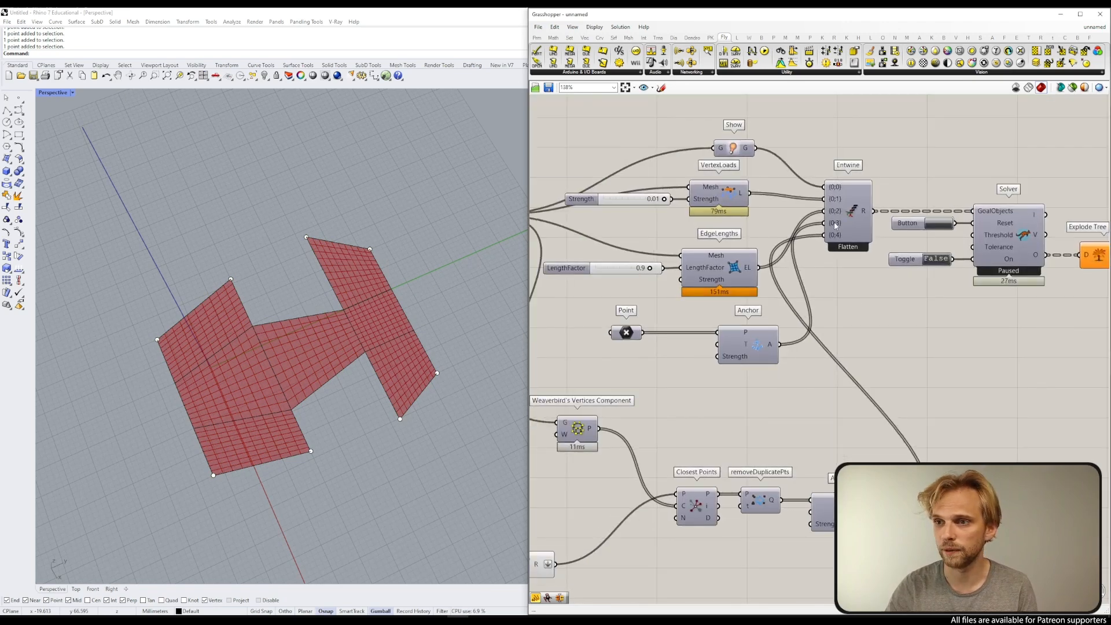
{"action": "right_click_drag", "start_coordinate": [844, 243], "coordinate": [591, 260]}
{"action": "scroll", "coordinate": [734, 307], "scroll_direction": "up", "scroll_amount": 4}
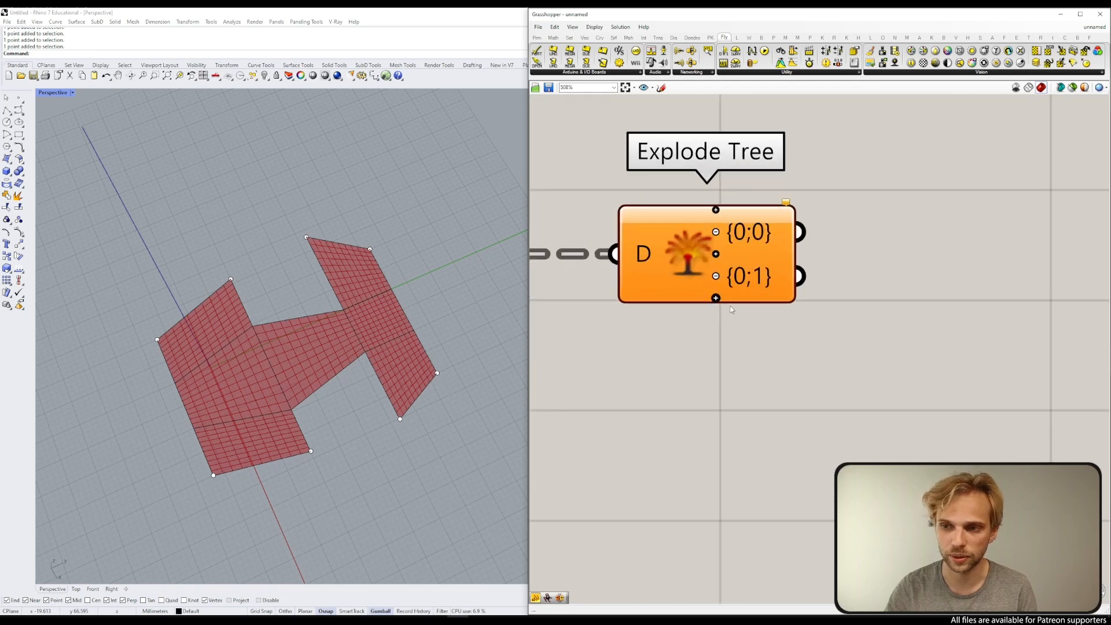
{"action": "left_click", "coordinate": [716, 298]}
{"action": "left_click", "coordinate": [715, 320]}
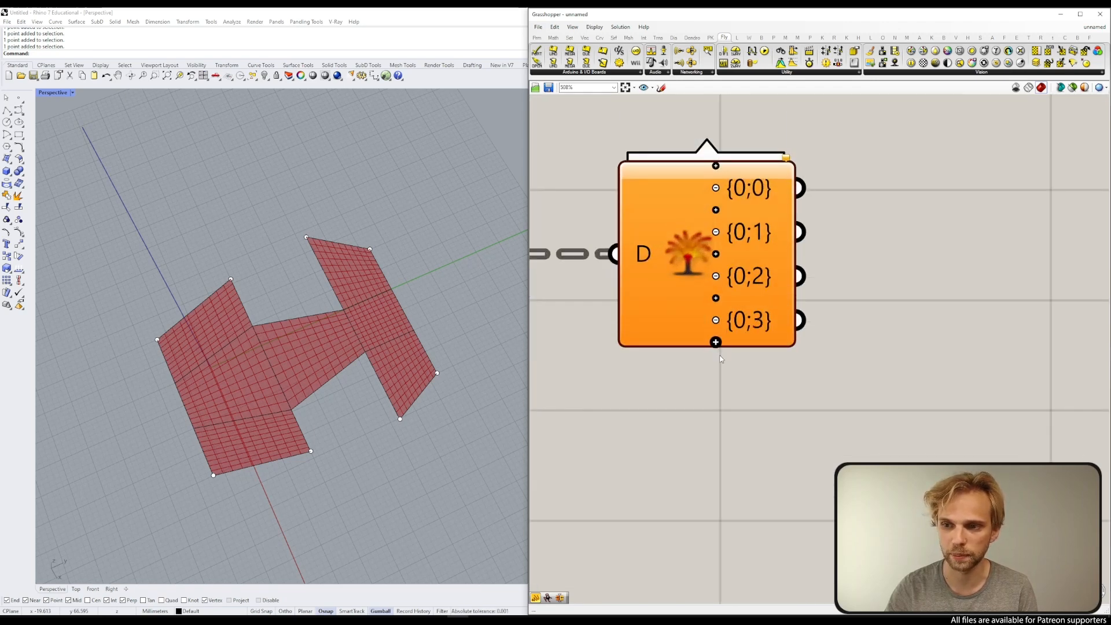
{"action": "left_click", "coordinate": [716, 342]}
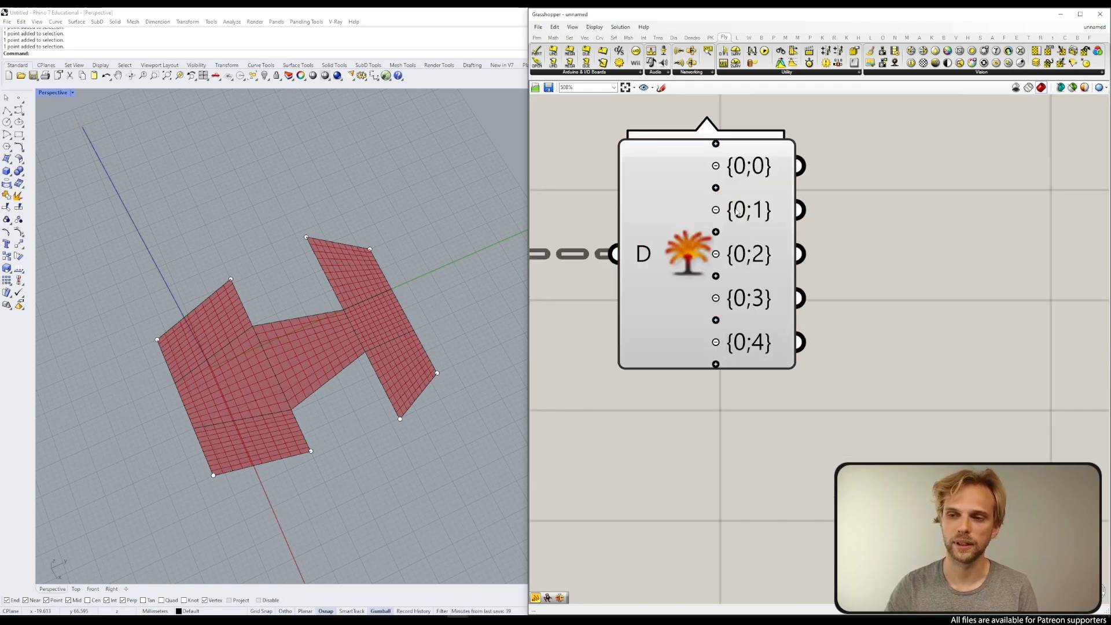
{"action": "scroll", "coordinate": [771, 276], "scroll_direction": "down", "scroll_amount": 2}
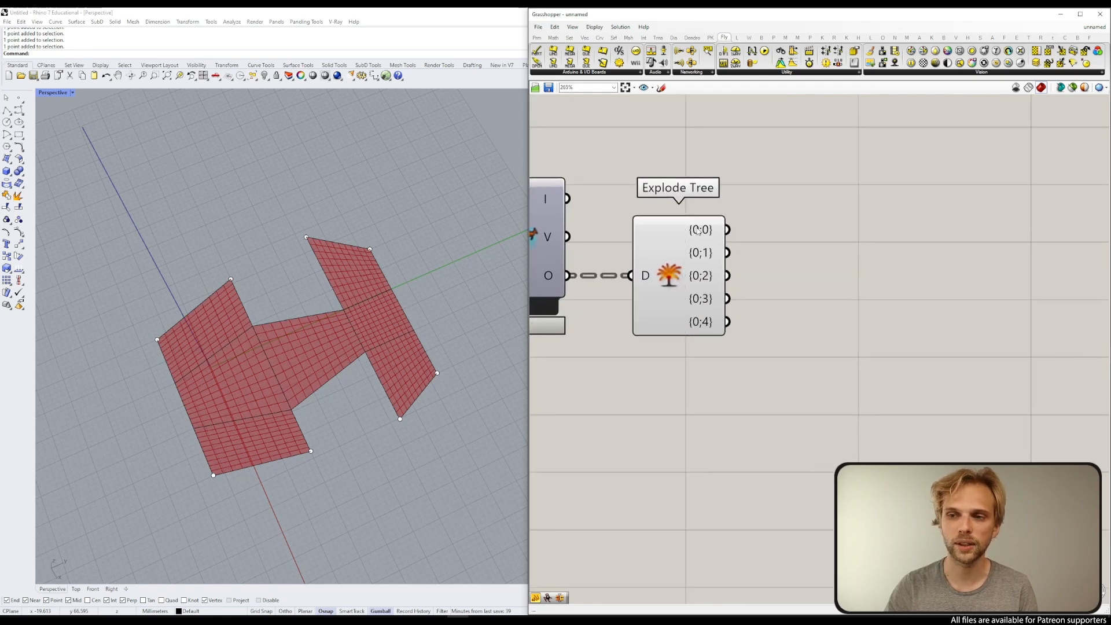
Step: Add a Custom Preview component beside Explode Tree and wire the {0;0} output to its G input
{"action": "double_click", "coordinate": [779, 242]}
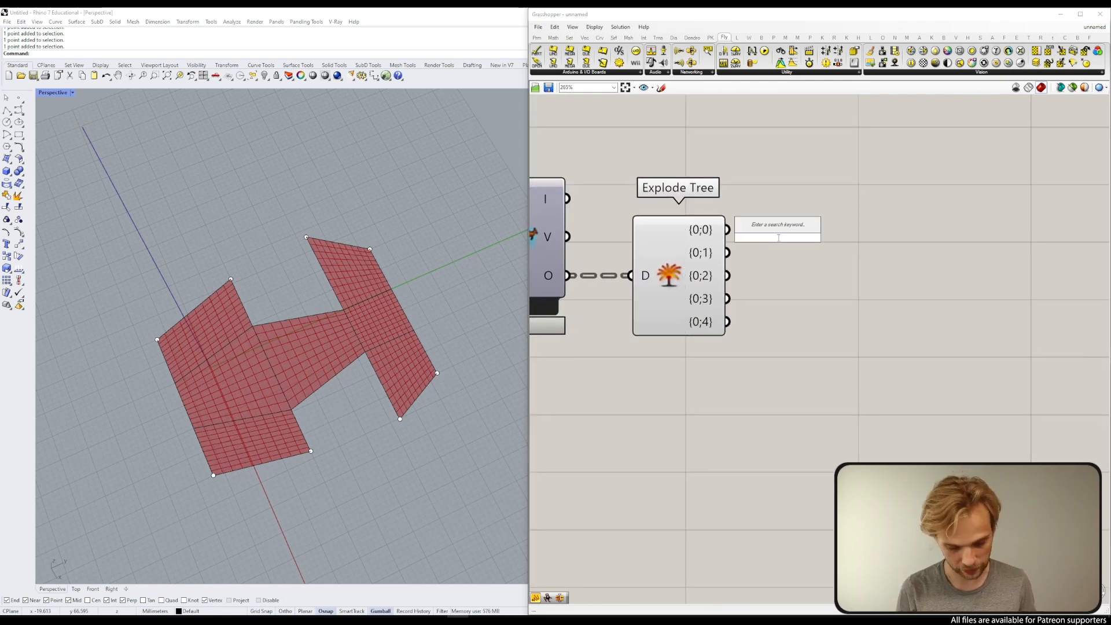
{"action": "type", "text": "cust"}
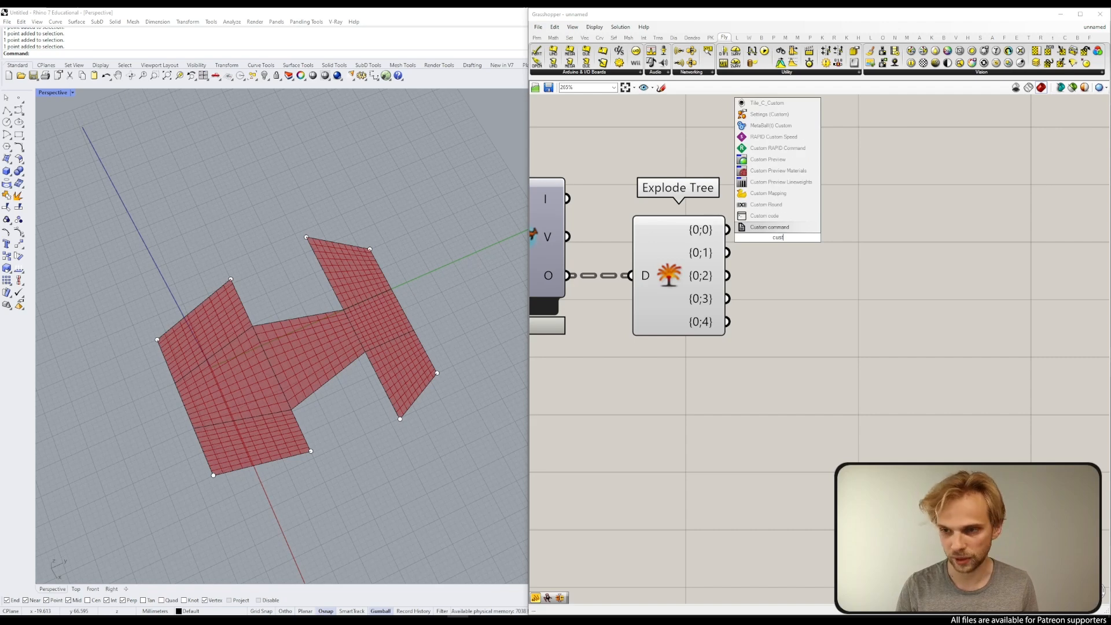
{"action": "left_click", "coordinate": [784, 159]}
{"action": "left_click_drag", "start_coordinate": [729, 231], "coordinate": [749, 226]}
{"action": "left_click_drag", "start_coordinate": [770, 230], "coordinate": [884, 233]}
{"action": "left_click", "coordinate": [823, 266]}
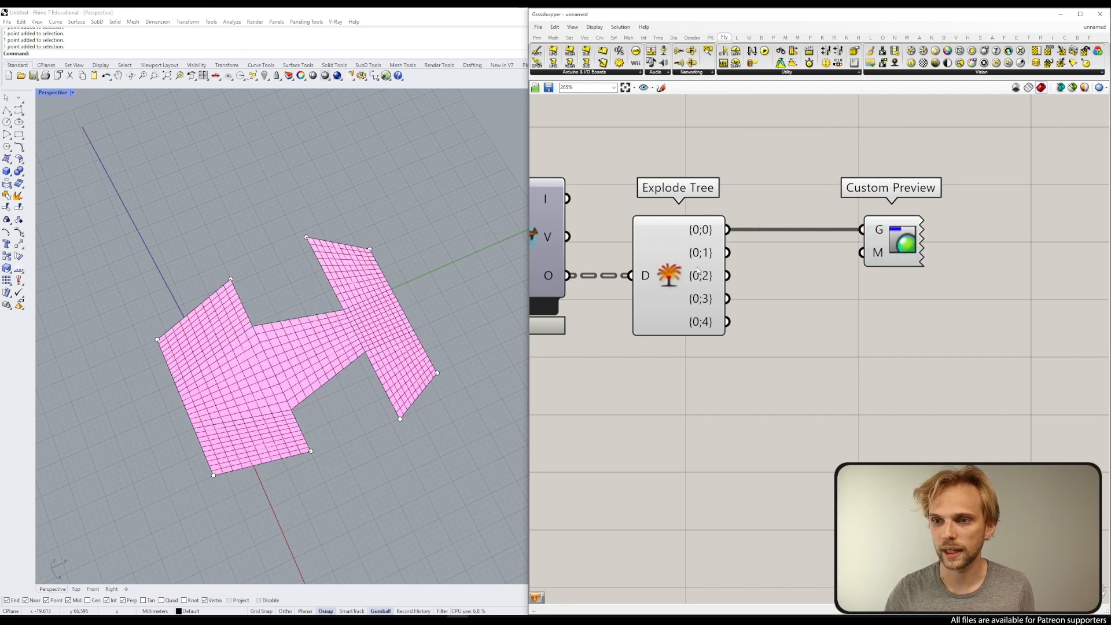
Step: Disable the preview of Explode Tree so that only the Custom Preview displays the mesh
{"action": "left_click", "coordinate": [675, 274]}
{"action": "middle_click", "coordinate": [679, 273]}
{"action": "left_click", "coordinate": [703, 255]}
{"action": "left_click", "coordinate": [762, 264]}
{"action": "right_click_drag", "start_coordinate": [446, 375], "coordinate": [368, 357]}
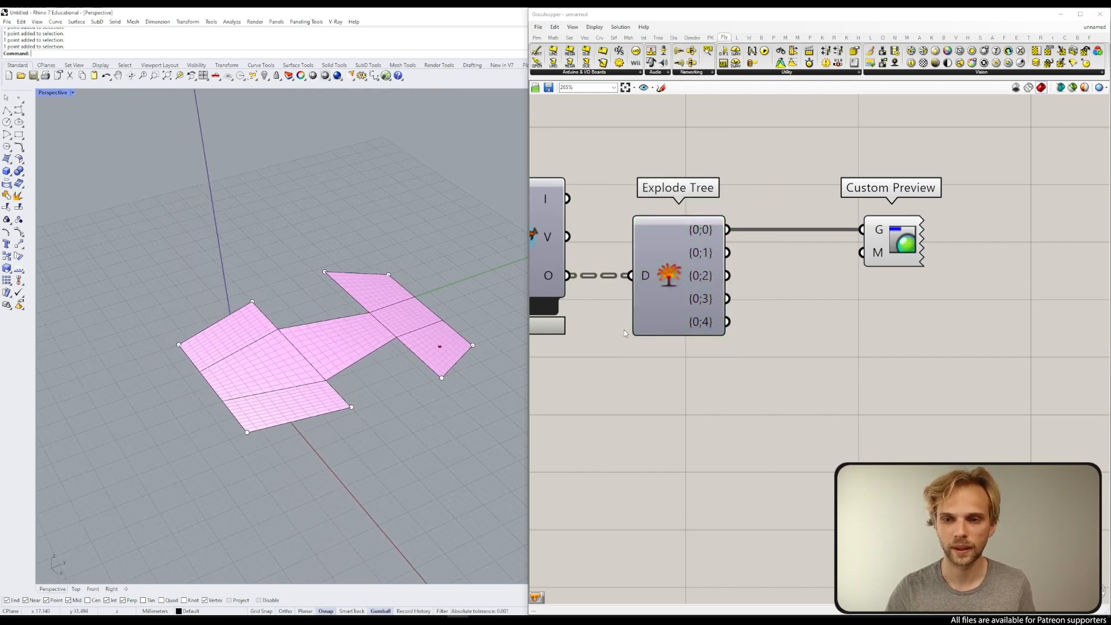
Step: Select all points and curves in the Rhino viewport and hide them
{"action": "scroll", "coordinate": [703, 340], "scroll_direction": "down", "scroll_amount": 5}
{"action": "right_click_drag", "start_coordinate": [696, 353], "coordinate": [765, 335]}
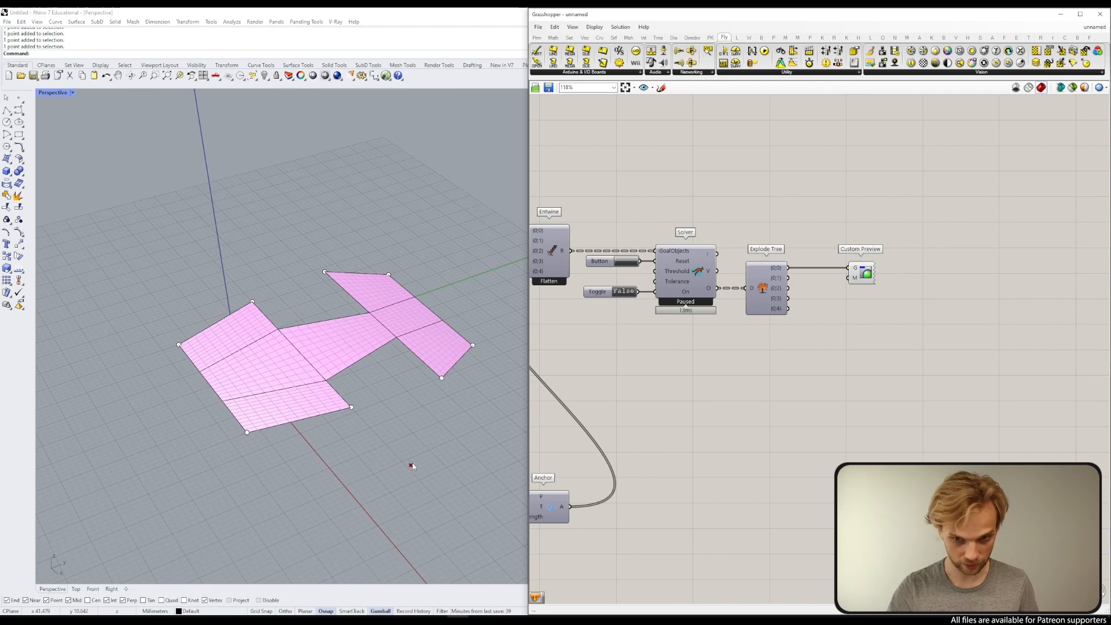
{"action": "right_click_drag", "start_coordinate": [410, 468], "coordinate": [418, 453]}
{"action": "key", "text": "ctrl+a"}
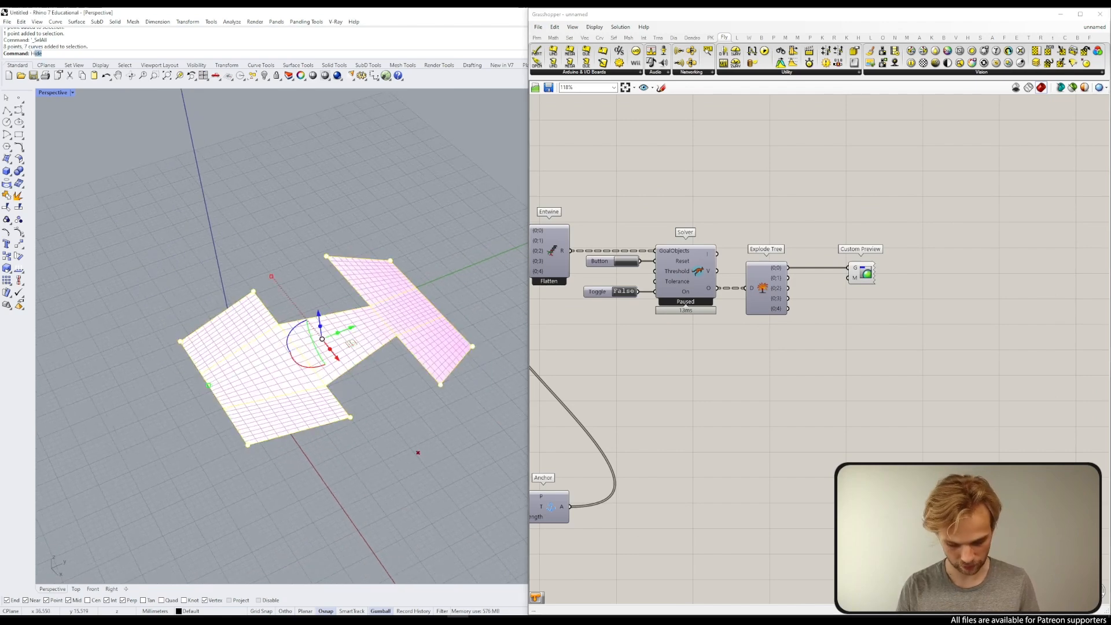
{"action": "key", "text": "Return"}
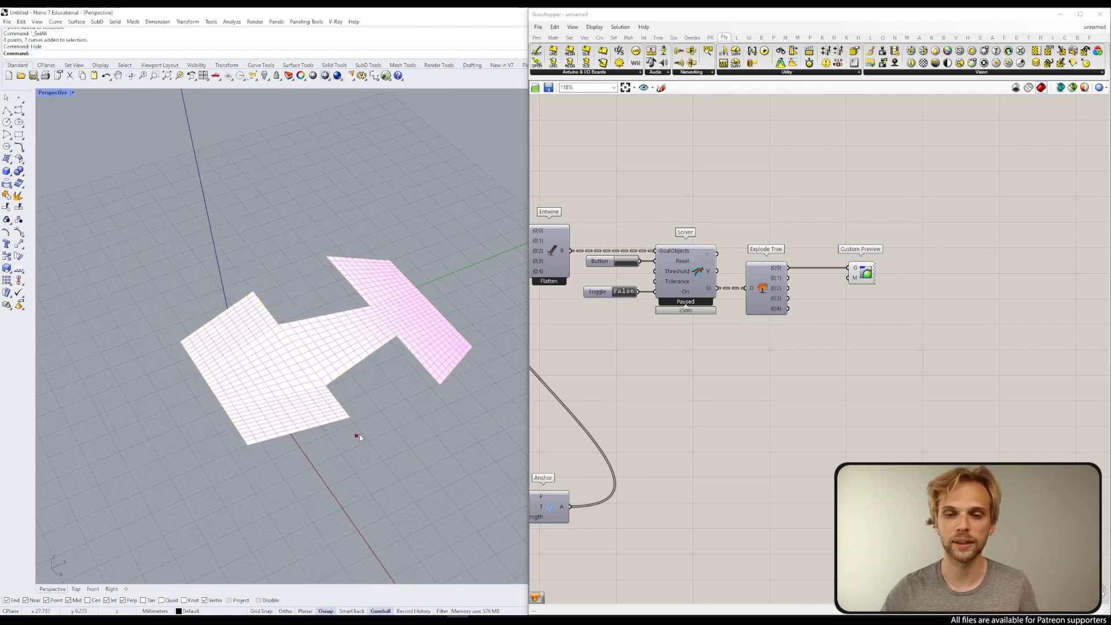
Step: Start the Kangaroo Solver by setting its toggle to True
{"action": "right_click_drag", "start_coordinate": [703, 345], "coordinate": [879, 349]}
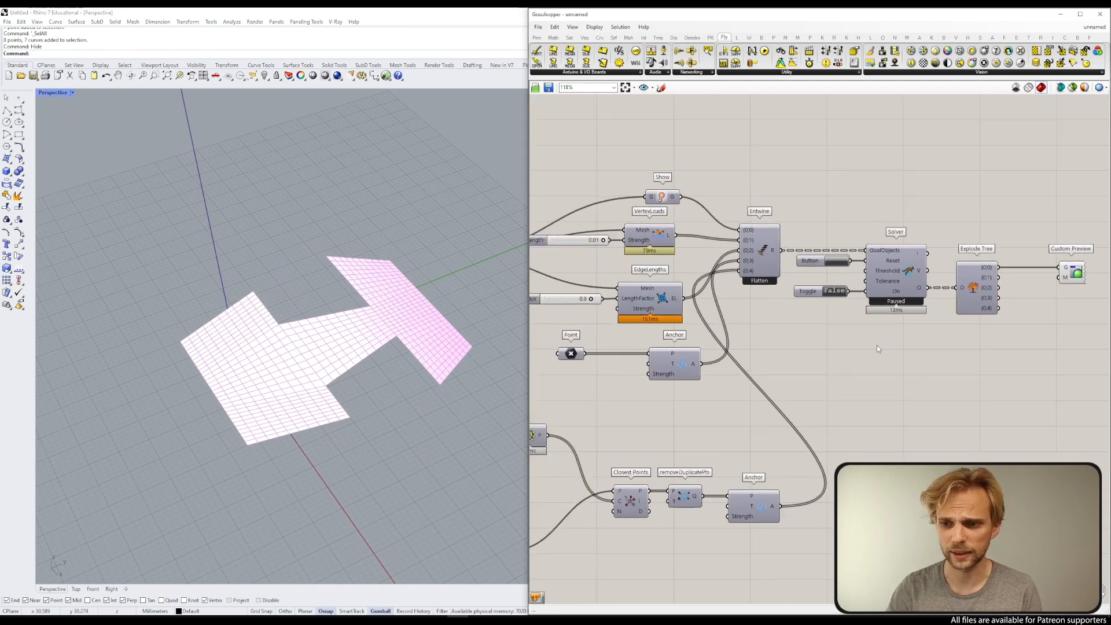
{"action": "left_click", "coordinate": [839, 291]}
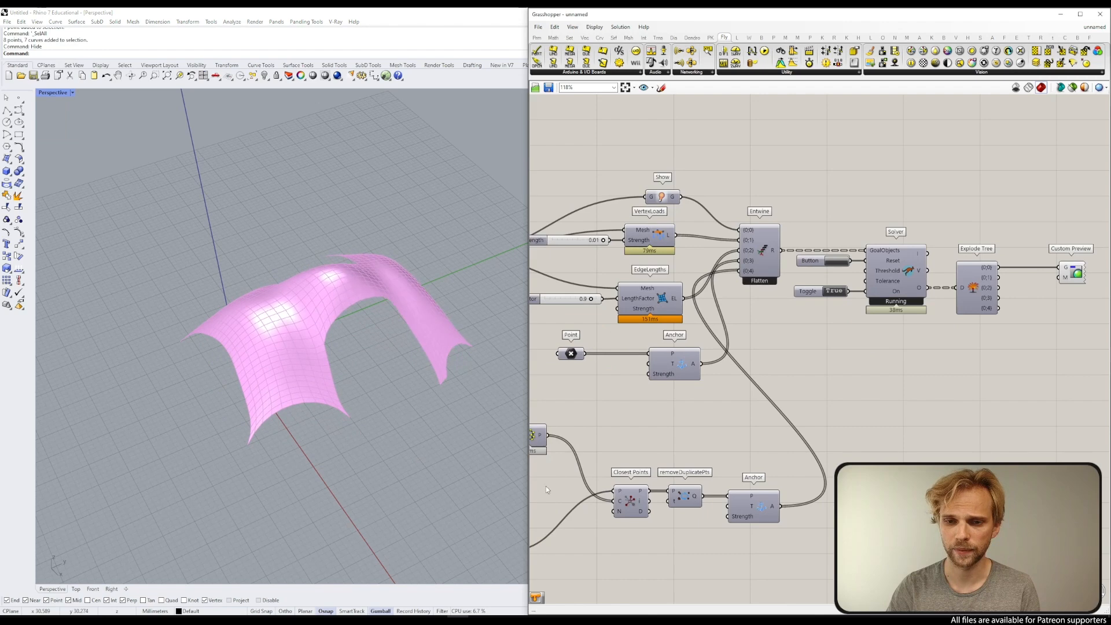
{"action": "mouse_move", "coordinate": [427, 471]}
{"action": "right_mouse_down"}
{"action": "mouse_move", "coordinate": [417, 509]}
{"action": "mouse_move", "coordinate": [421, 482]}
{"action": "right_mouse_up"}
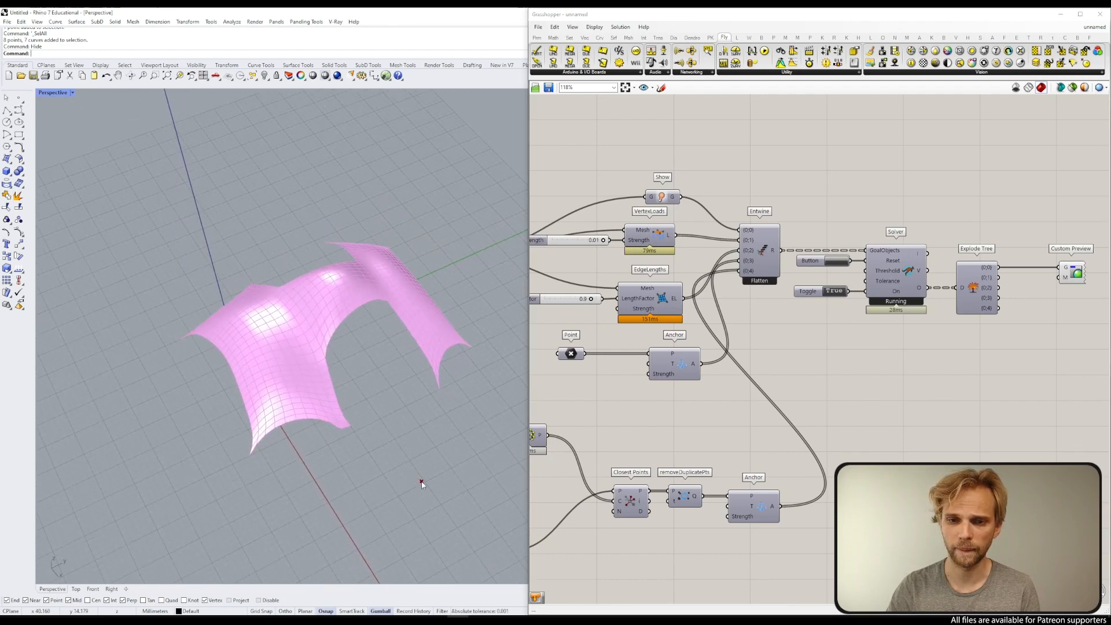
Step: Pull the running mesh down with the mouse near the world origin and record an anchor there
{"action": "left_click_drag", "start_coordinate": [366, 415], "coordinate": [191, 439]}
{"action": "scroll", "coordinate": [398, 301], "scroll_direction": "up", "scroll_amount": 7}
{"action": "scroll", "coordinate": [393, 298], "scroll_direction": "down", "scroll_amount": 3}
{"action": "right_click_drag", "start_coordinate": [191, 439], "coordinate": [288, 455]}
{"action": "left_click_drag", "start_coordinate": [288, 455], "coordinate": [260, 457]}
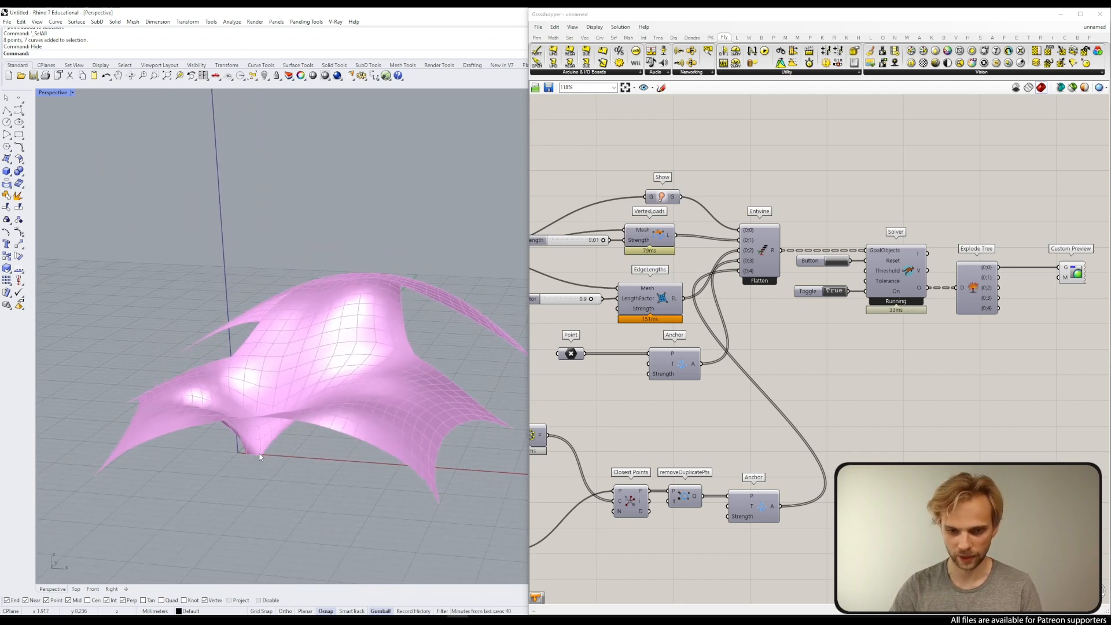
{"action": "key", "text": "Delete"}
Step: Record further anchors where the connecting strip meets the far wing and on the near wing of the mesh
{"action": "right_click_drag", "start_coordinate": [289, 440], "coordinate": [259, 383]}
{"action": "left_click_drag", "start_coordinate": [259, 383], "coordinate": [364, 298]}
{"action": "key", "text": "Delete"}
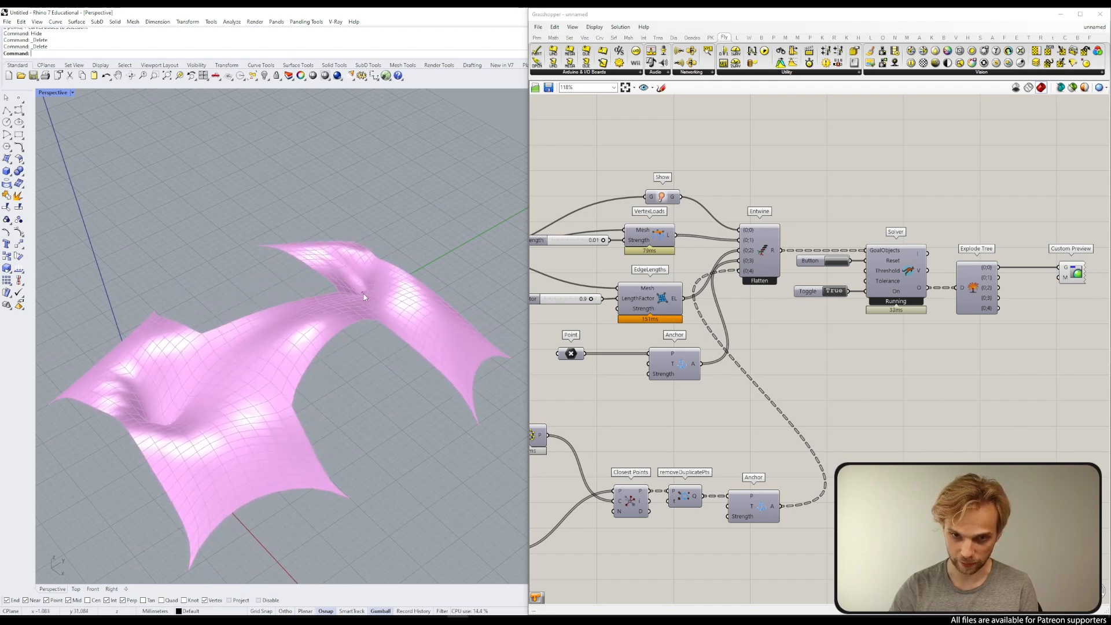
{"action": "left_click_drag", "start_coordinate": [282, 377], "coordinate": [213, 495]}
{"action": "key", "text": "Delete"}
{"action": "left_click_drag", "start_coordinate": [243, 451], "coordinate": [345, 429]}
{"action": "right_click_drag", "start_coordinate": [345, 429], "coordinate": [359, 405]}
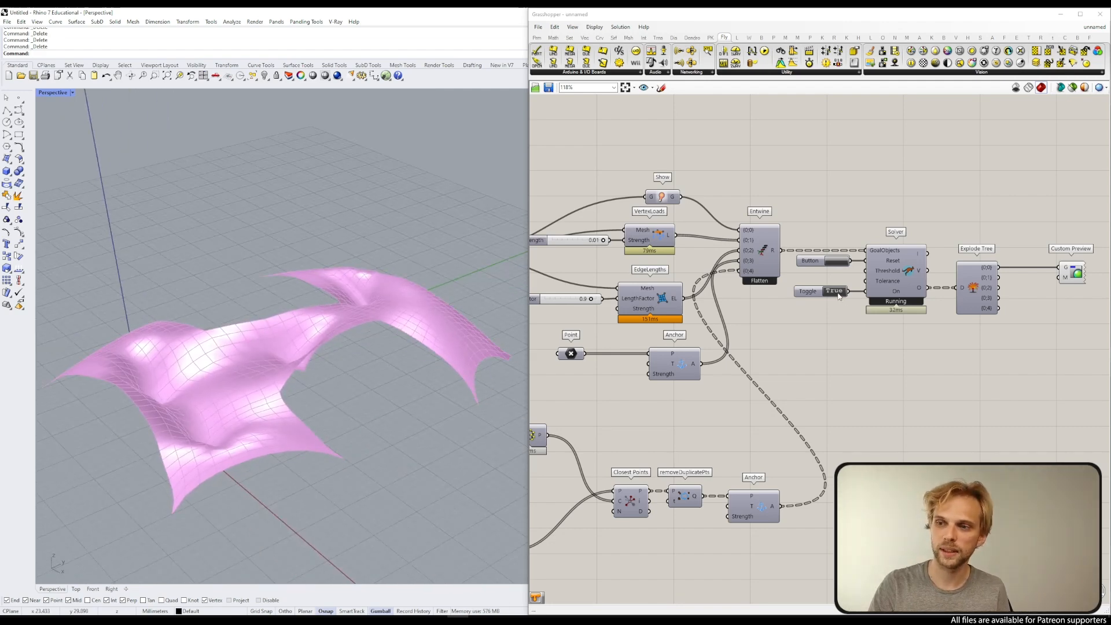
Step: Raise the V Count slider's maximum to 20 and set its value to 20 for a denser mesh
{"action": "scroll", "coordinate": [829, 313], "scroll_direction": "down", "scroll_amount": 2}
{"action": "right_click_drag", "start_coordinate": [329, 369], "coordinate": [405, 398]}
{"action": "right_click_drag", "start_coordinate": [333, 402], "coordinate": [371, 369]}
{"action": "right_click_drag", "start_coordinate": [598, 259], "coordinate": [666, 280]}
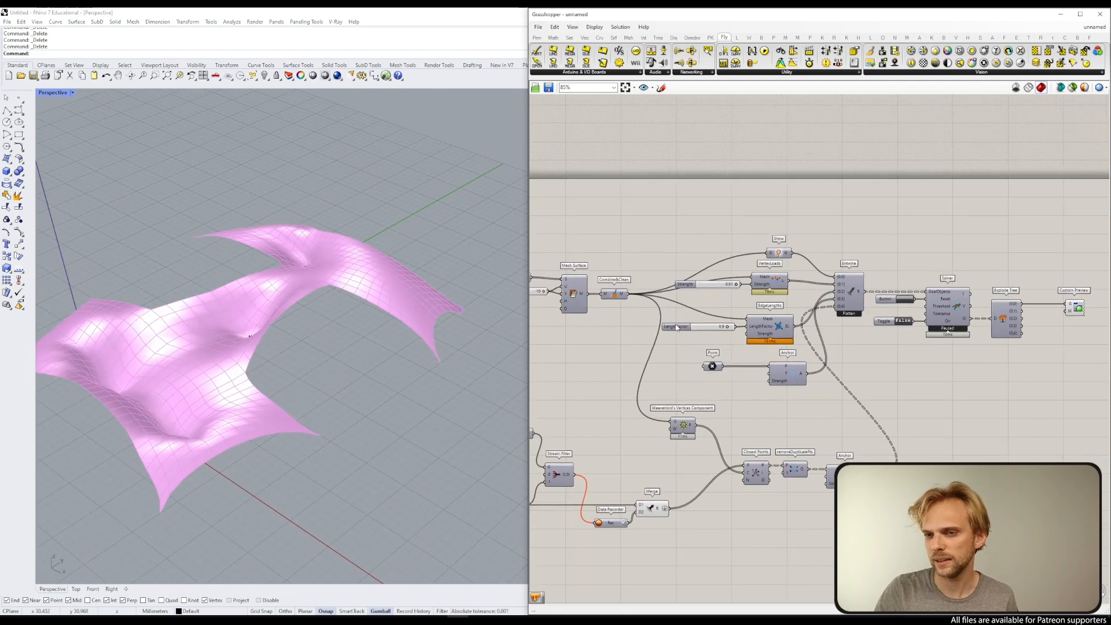
{"action": "scroll", "coordinate": [666, 280], "scroll_direction": "up", "scroll_amount": 2}
{"action": "right_click_drag", "start_coordinate": [591, 305], "coordinate": [808, 286]}
{"action": "scroll", "coordinate": [702, 288], "scroll_direction": "up", "scroll_amount": 4}
{"action": "double_click", "coordinate": [631, 308]}
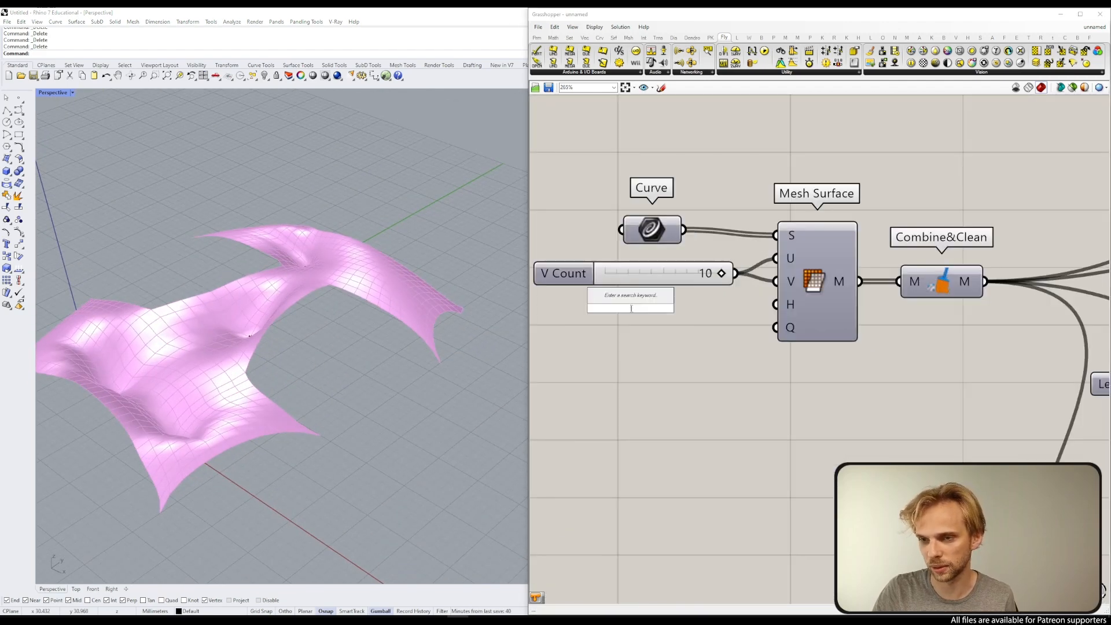
{"action": "key", "text": "Escape"}
{"action": "right_click", "coordinate": [652, 283]}
{"action": "left_click", "coordinate": [672, 317]}
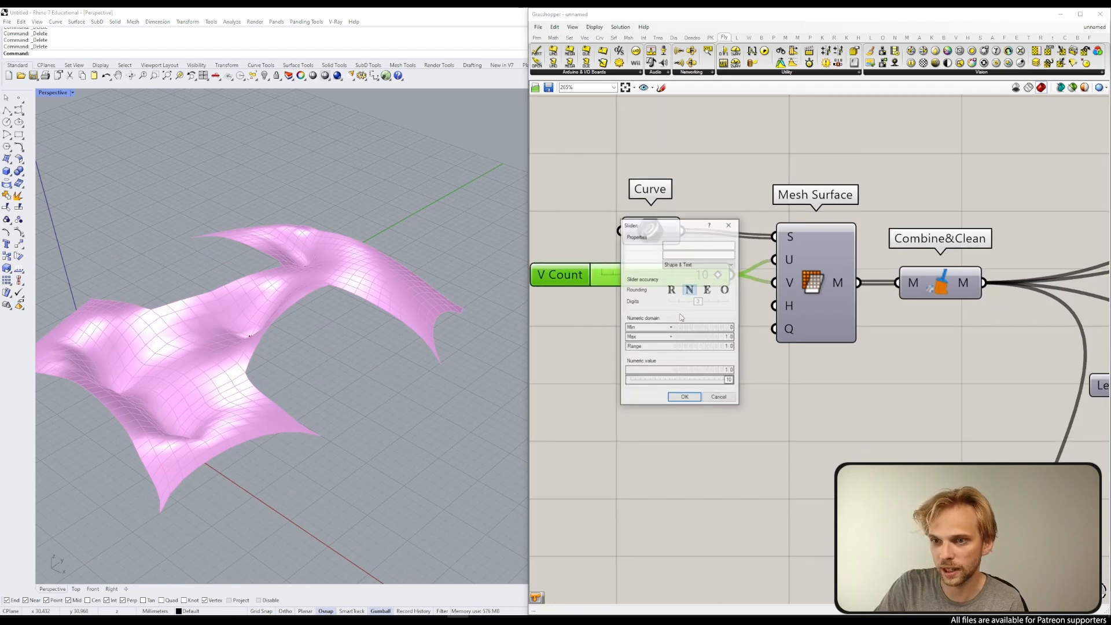
{"action": "left_click", "coordinate": [688, 338]}
{"action": "type", "text": "22"}
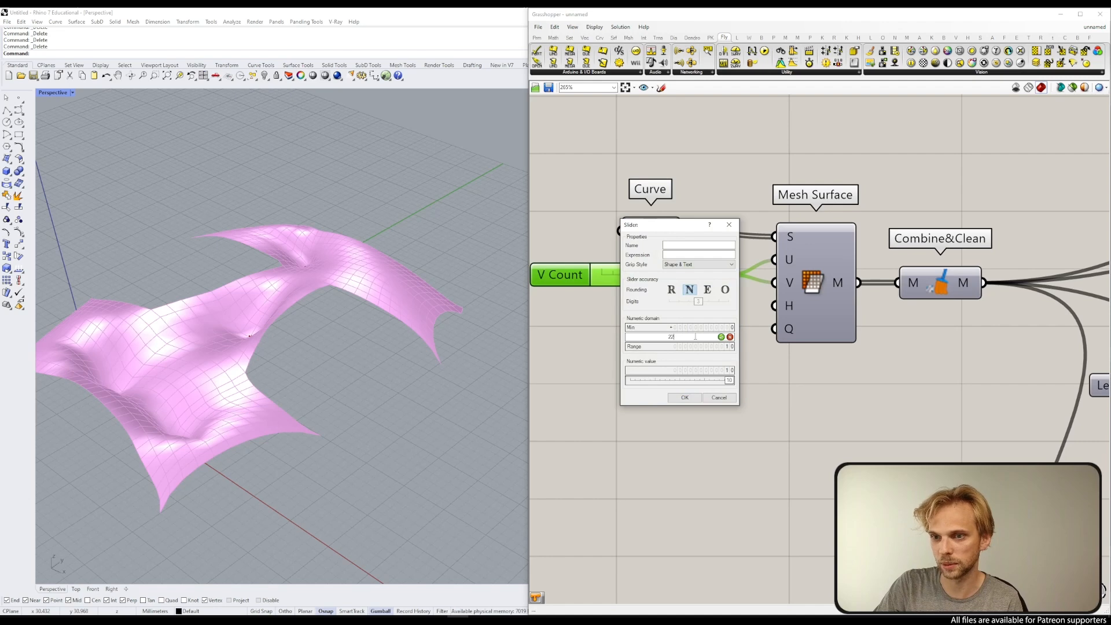
{"action": "left_click", "coordinate": [721, 337]}
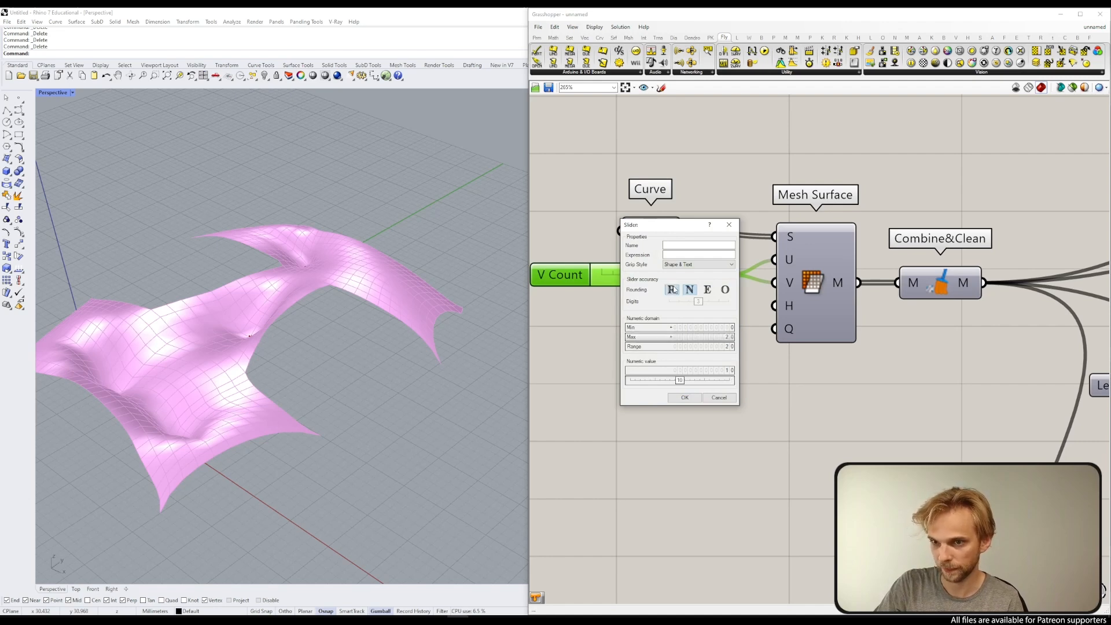
{"action": "left_click_drag", "start_coordinate": [676, 381], "coordinate": [733, 382]}
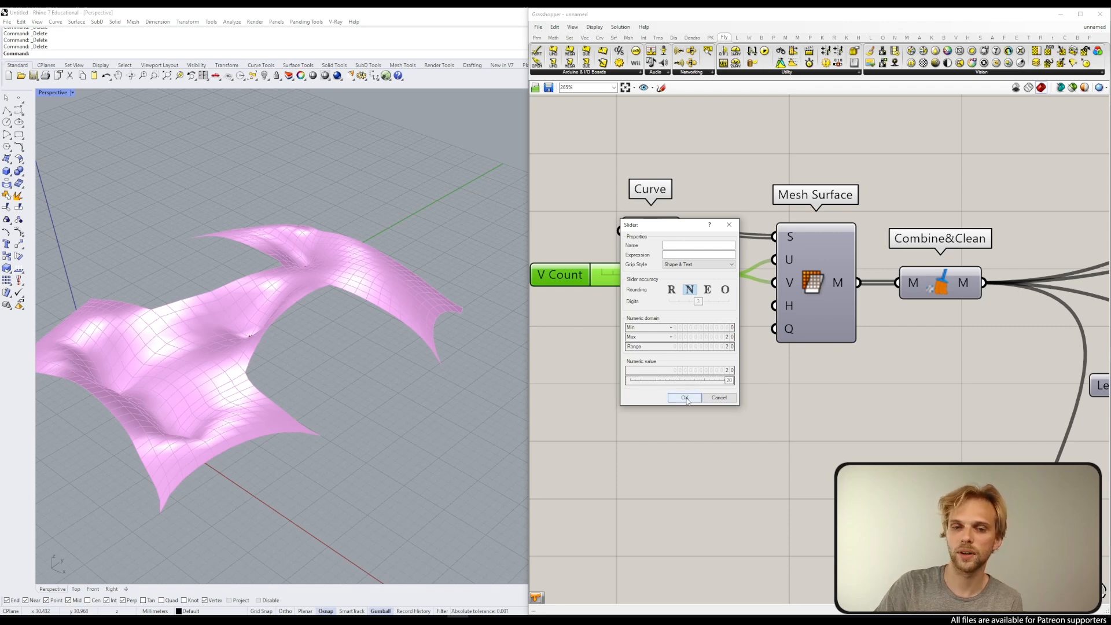
{"action": "left_click", "coordinate": [699, 398]}
Step: Set the Kangaroo Solver's toggle to True and reset the simulation with the denser mesh
{"action": "scroll", "coordinate": [695, 370], "scroll_direction": "down", "scroll_amount": 5}
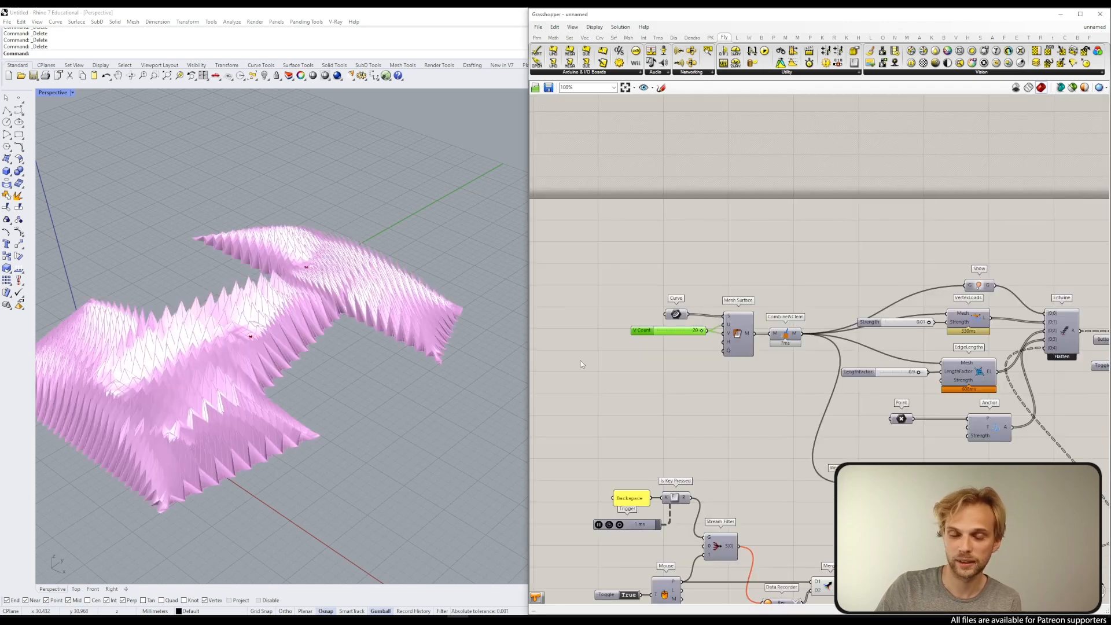
{"action": "scroll", "coordinate": [249, 369], "scroll_direction": "down", "scroll_amount": 3}
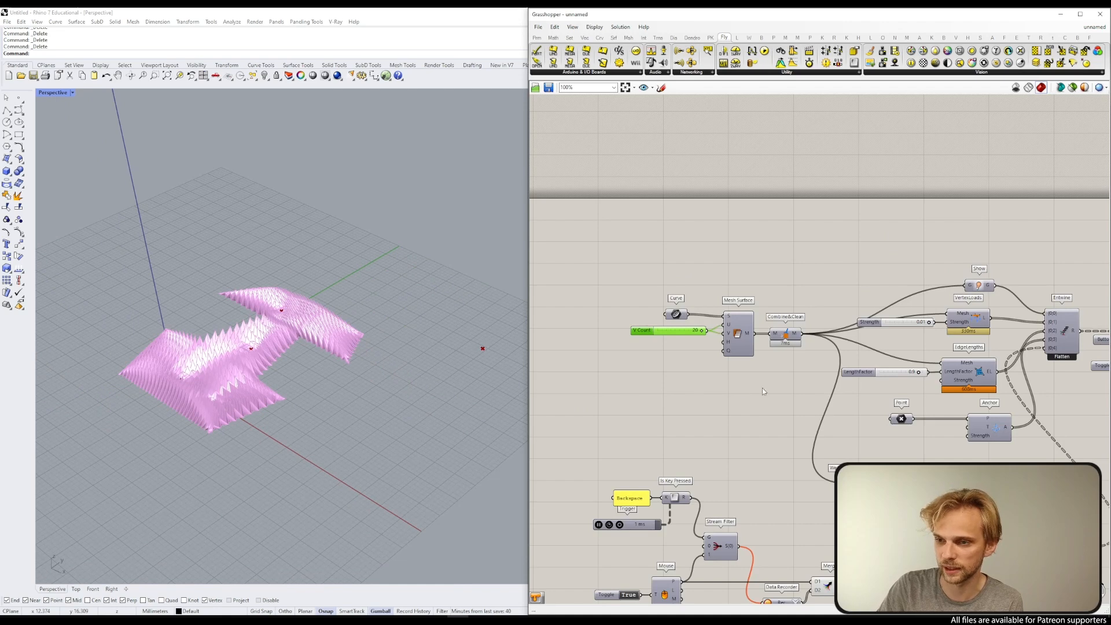
{"action": "right_click_drag", "start_coordinate": [782, 383], "coordinate": [522, 369]}
{"action": "scroll", "coordinate": [681, 368], "scroll_direction": "down", "scroll_amount": 1}
{"action": "right_click_drag", "start_coordinate": [849, 384], "coordinate": [814, 392]}
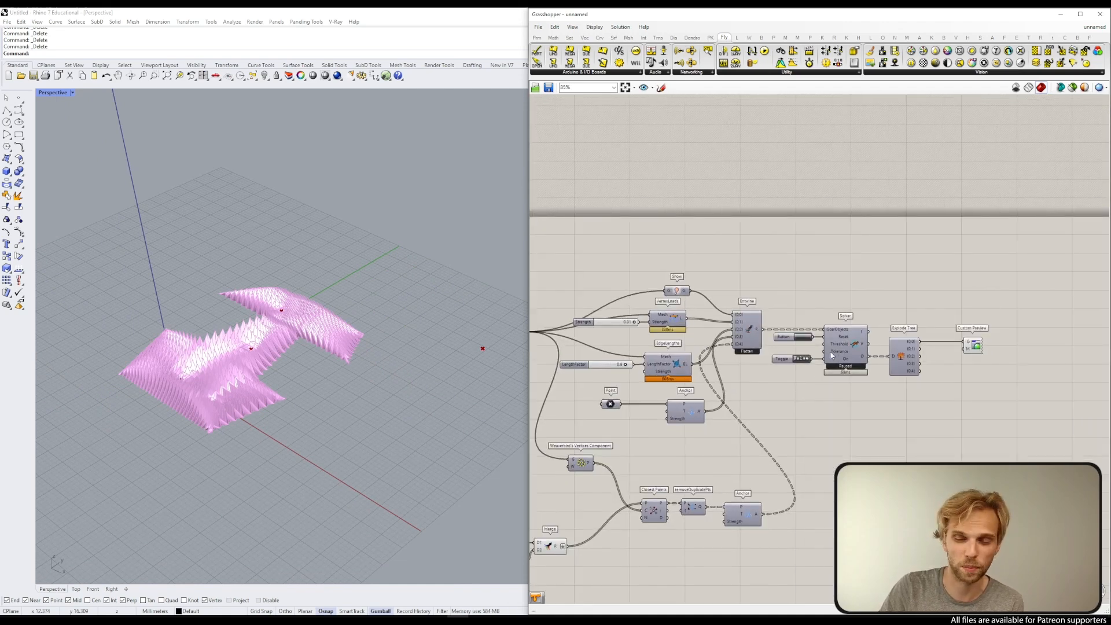
{"action": "scroll", "coordinate": [809, 360], "scroll_direction": "up", "scroll_amount": 5}
{"action": "double_click", "coordinate": [779, 363]}
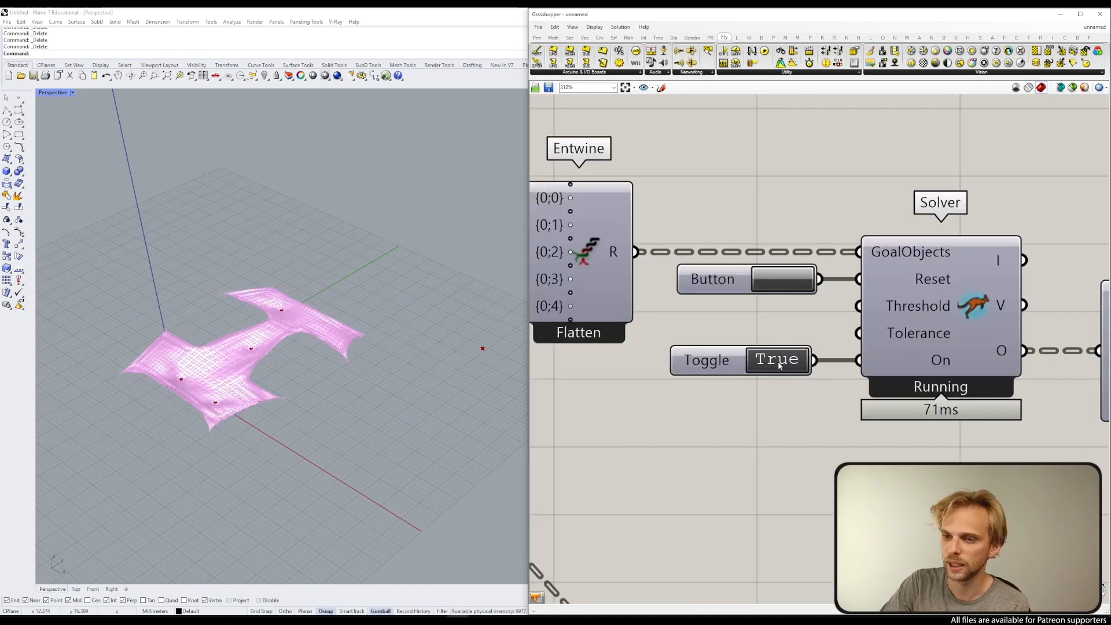
{"action": "left_click", "coordinate": [792, 281]}
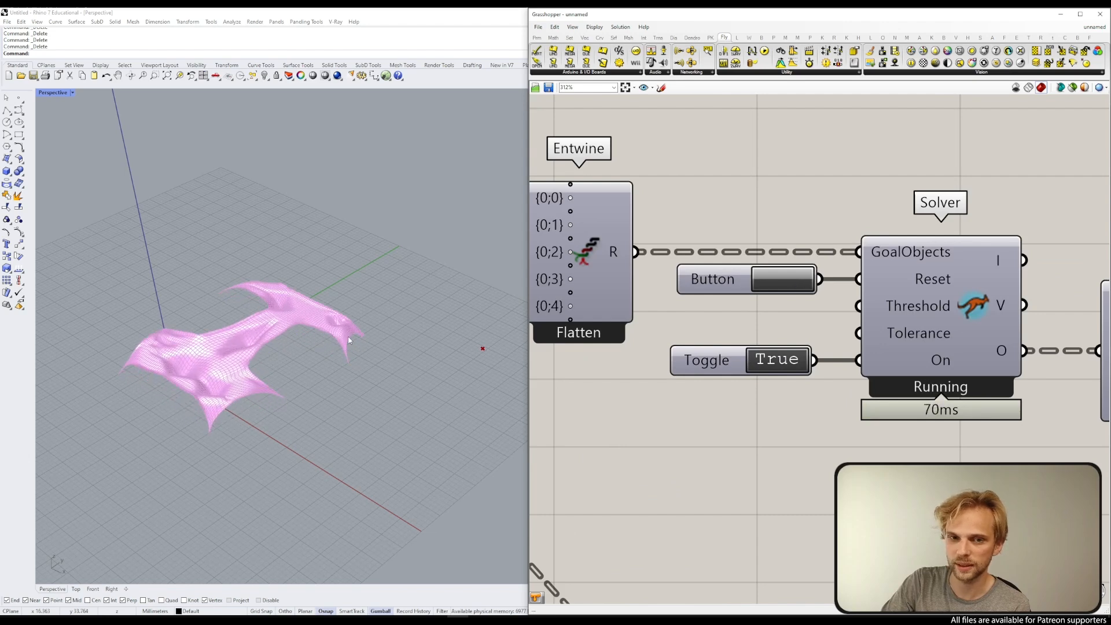
Step: Clear the recorded anchor positions from the Data Recorder
{"action": "right_click_drag", "start_coordinate": [418, 398], "coordinate": [200, 418]}
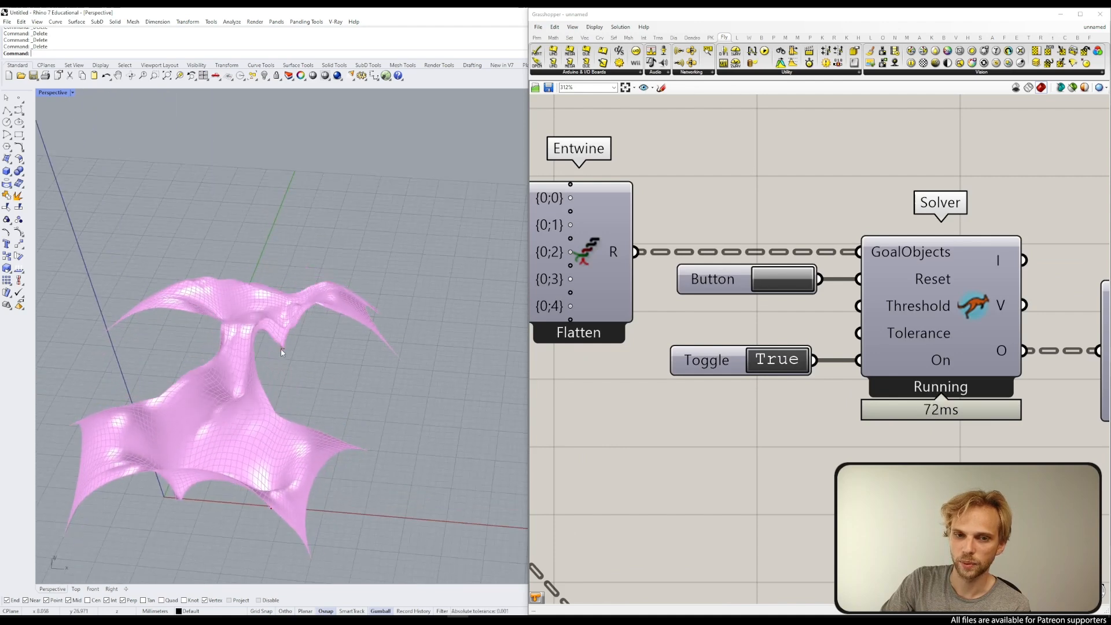
{"action": "scroll", "coordinate": [749, 390], "scroll_direction": "down", "scroll_amount": 4}
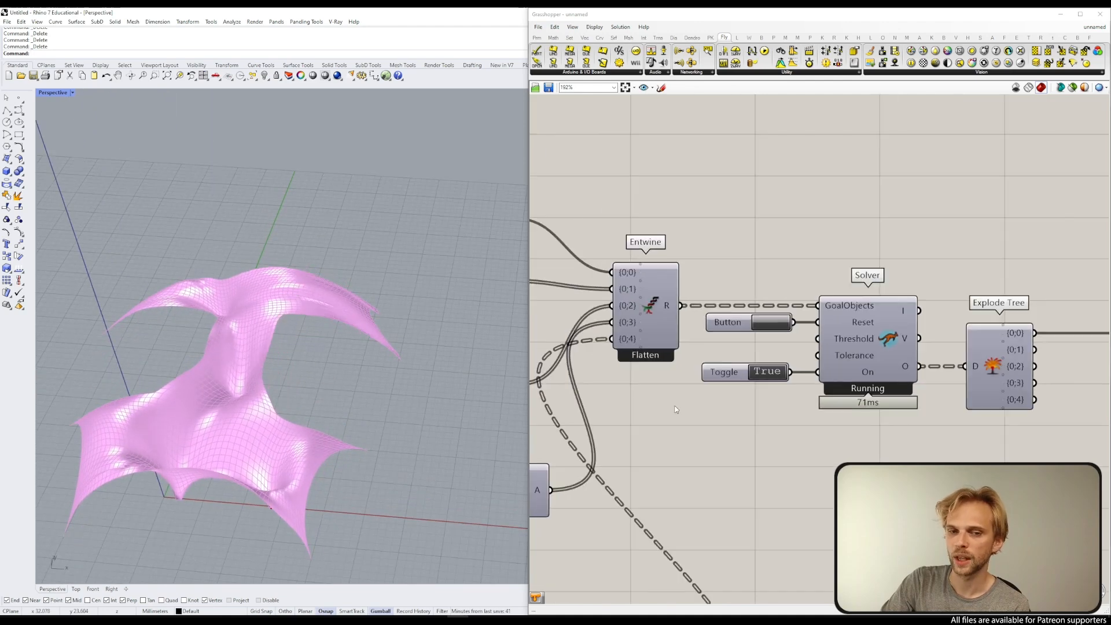
{"action": "right_click_drag", "start_coordinate": [301, 347], "coordinate": [171, 340]}
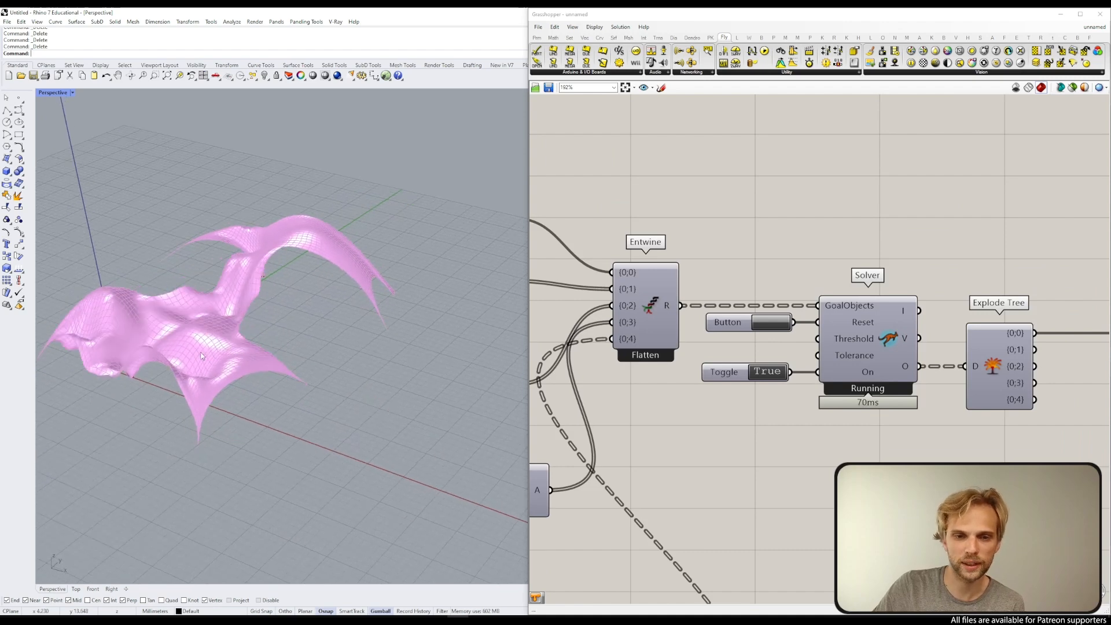
{"action": "right_click_drag", "start_coordinate": [368, 393], "coordinate": [350, 411]}
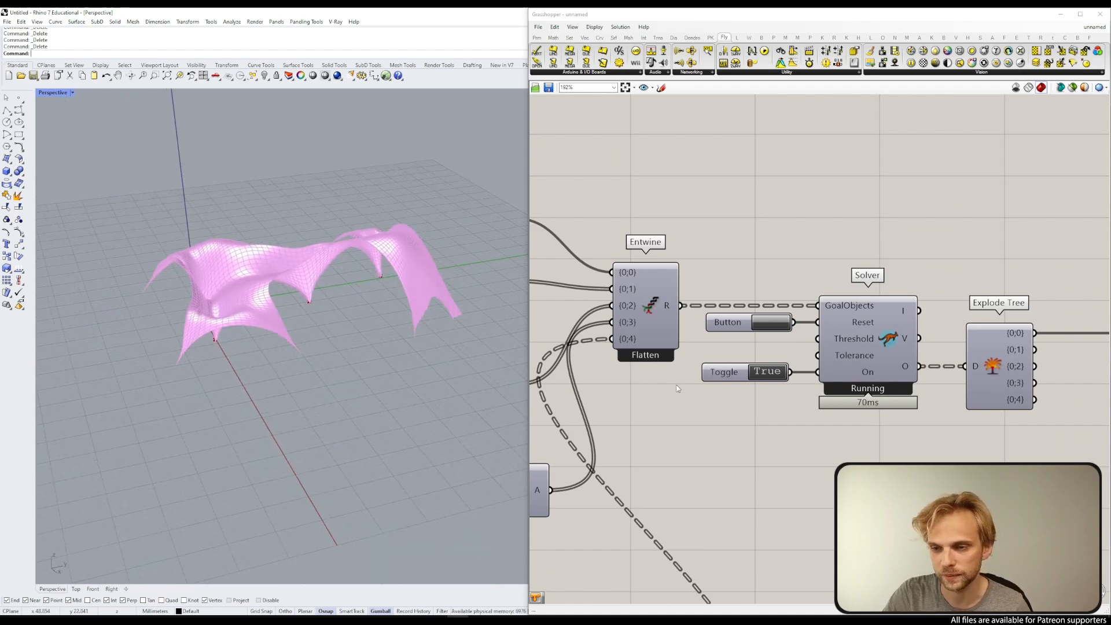
{"action": "scroll", "coordinate": [677, 389], "scroll_direction": "down", "scroll_amount": 7}
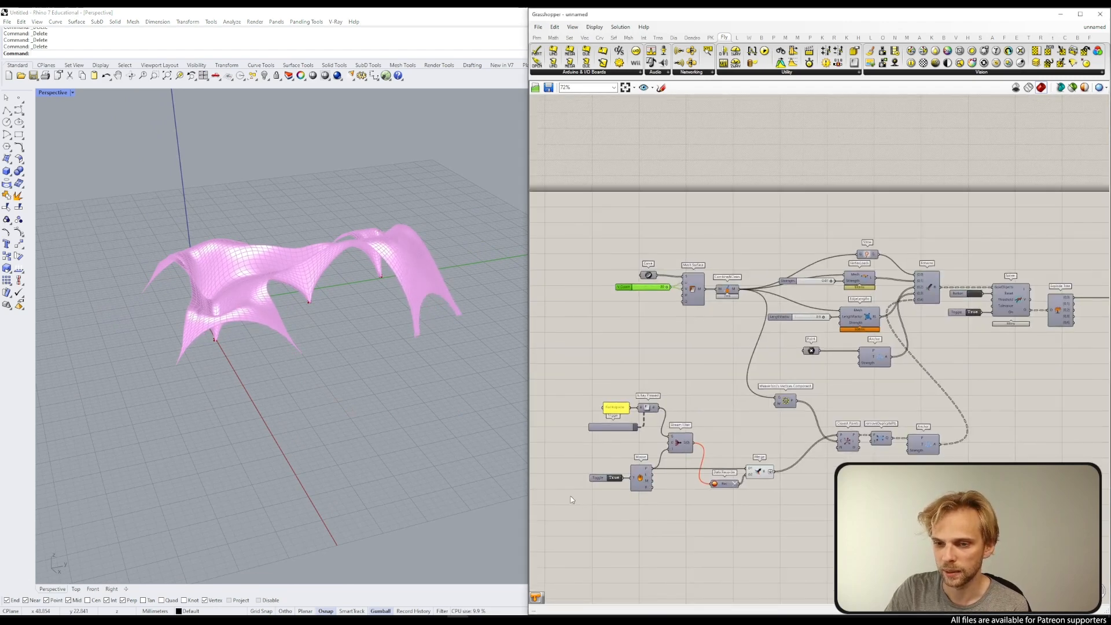
{"action": "scroll", "coordinate": [574, 495], "scroll_direction": "up", "scroll_amount": 2}
{"action": "scroll", "coordinate": [666, 446], "scroll_direction": "up", "scroll_amount": 1}
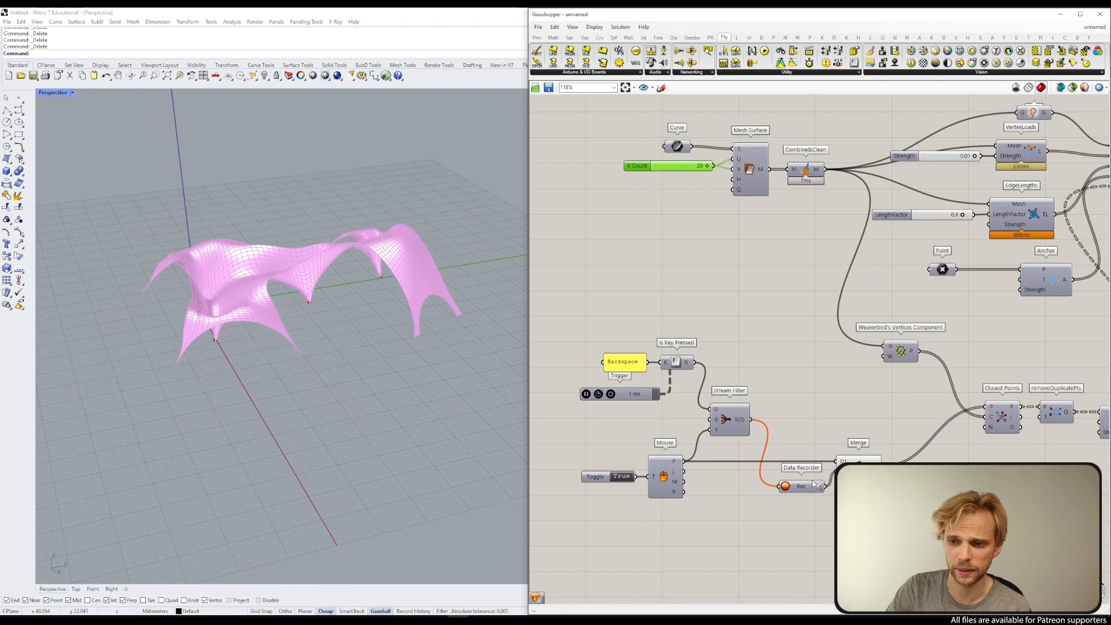
{"action": "left_click", "coordinate": [817, 486]}
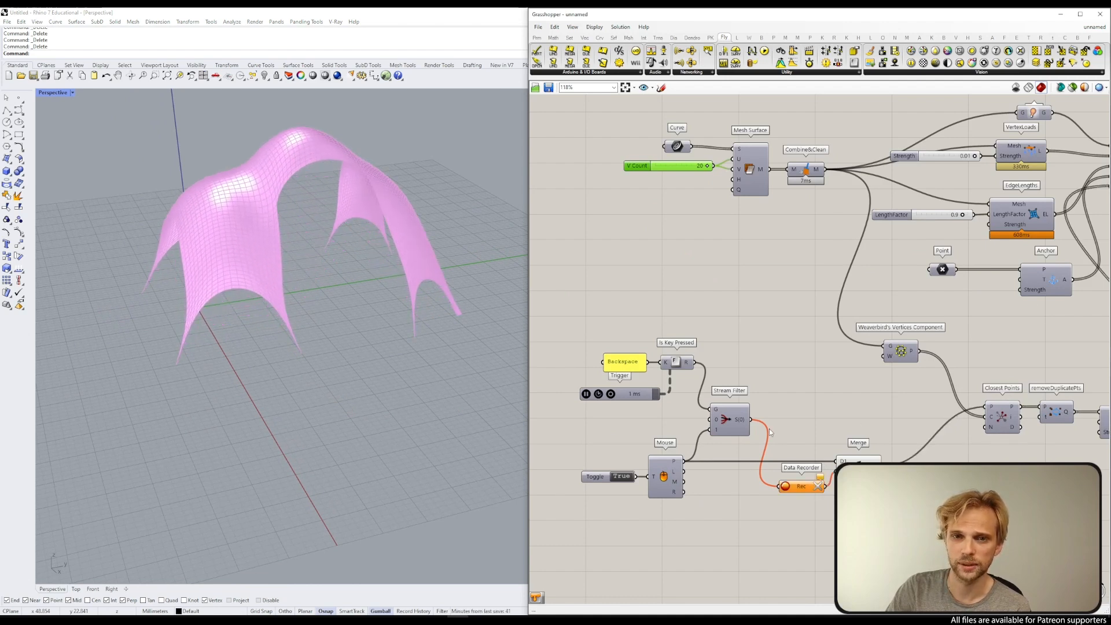
Step: Pull the running mesh with the mouse across both wings and record new anchors near ground level
{"action": "right_click_drag", "start_coordinate": [362, 380], "coordinate": [374, 445]}
{"action": "mouse_move", "coordinate": [351, 392]}
{"action": "left_mouse_down"}
{"action": "mouse_move", "coordinate": [322, 323]}
{"action": "mouse_move", "coordinate": [285, 289]}
{"action": "mouse_move", "coordinate": [191, 300]}
{"action": "left_mouse_up"}
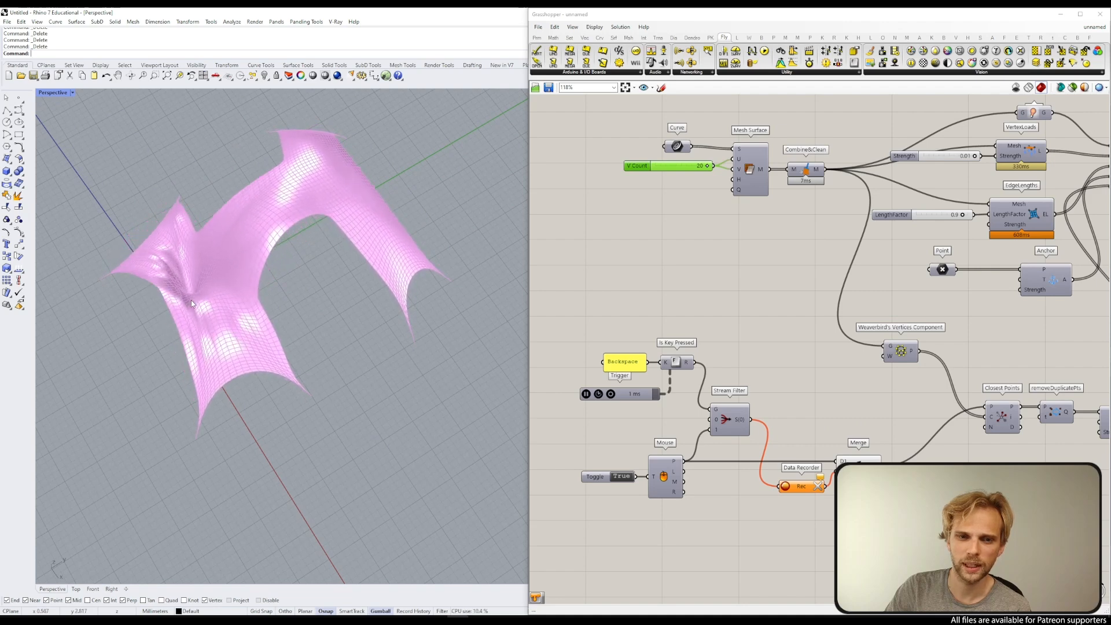
{"action": "left_click_drag", "start_coordinate": [191, 299], "coordinate": [311, 276]}
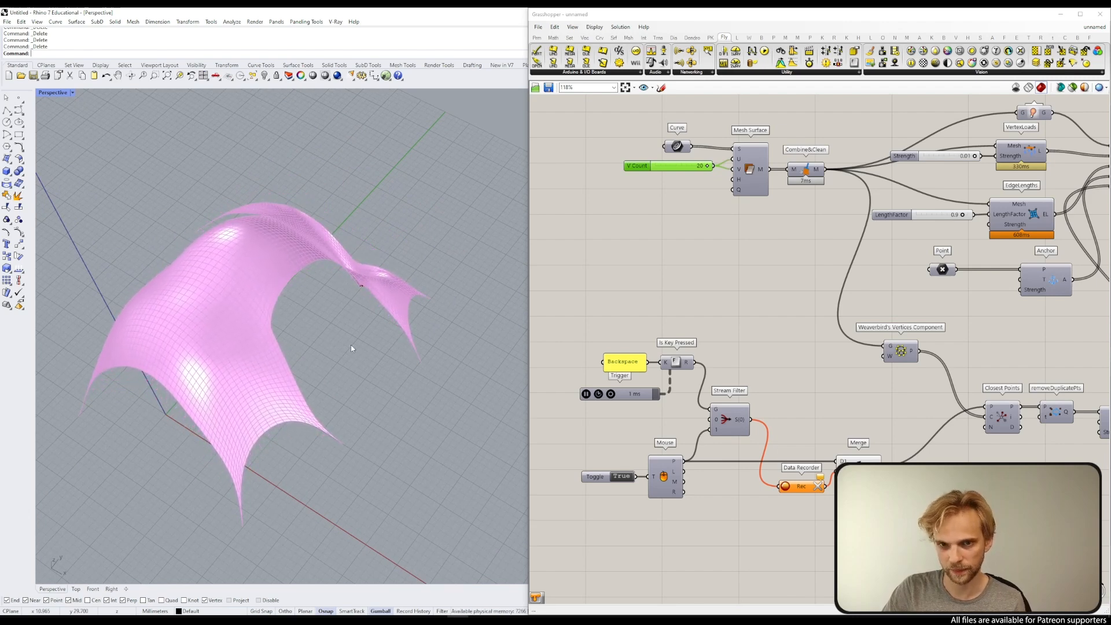
{"action": "right_click_drag", "start_coordinate": [359, 377], "coordinate": [423, 303]}
{"action": "left_click_drag", "start_coordinate": [423, 303], "coordinate": [252, 363]}
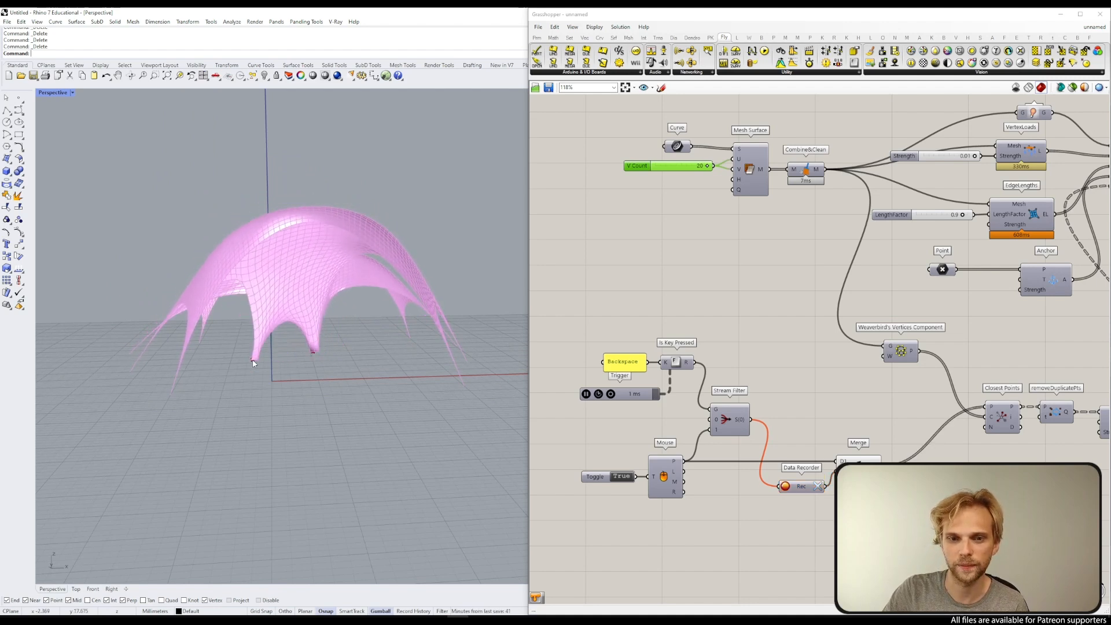
{"action": "key", "text": "BackSpace"}
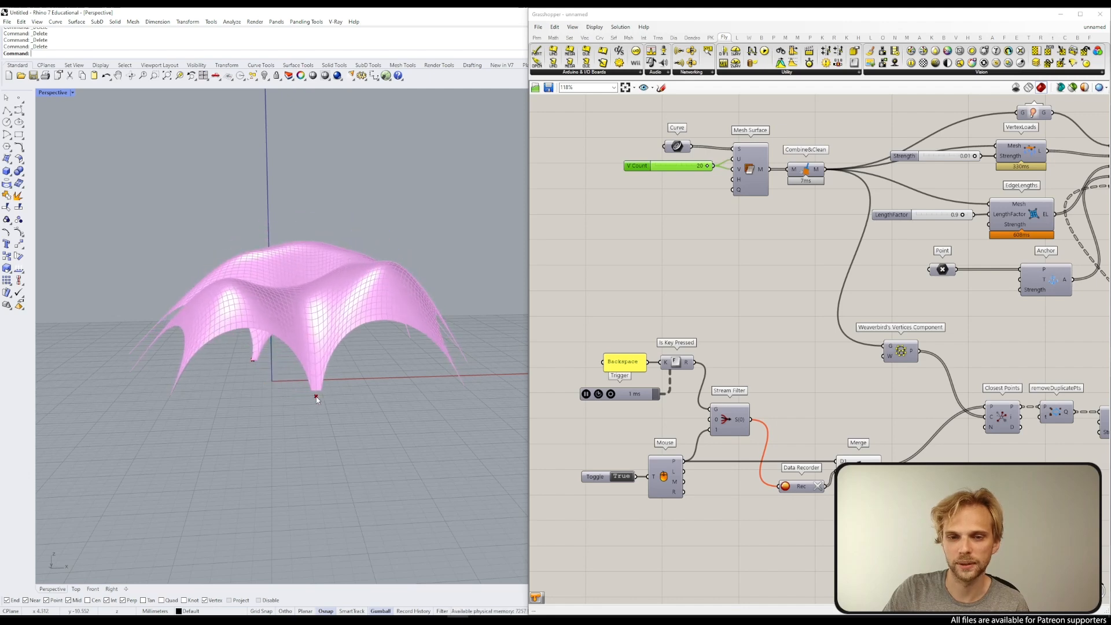
Step: Record further anchors across the far wing by the connecting strip and along the near wing's edge
{"action": "right_click_drag", "start_coordinate": [332, 332], "coordinate": [317, 372]}
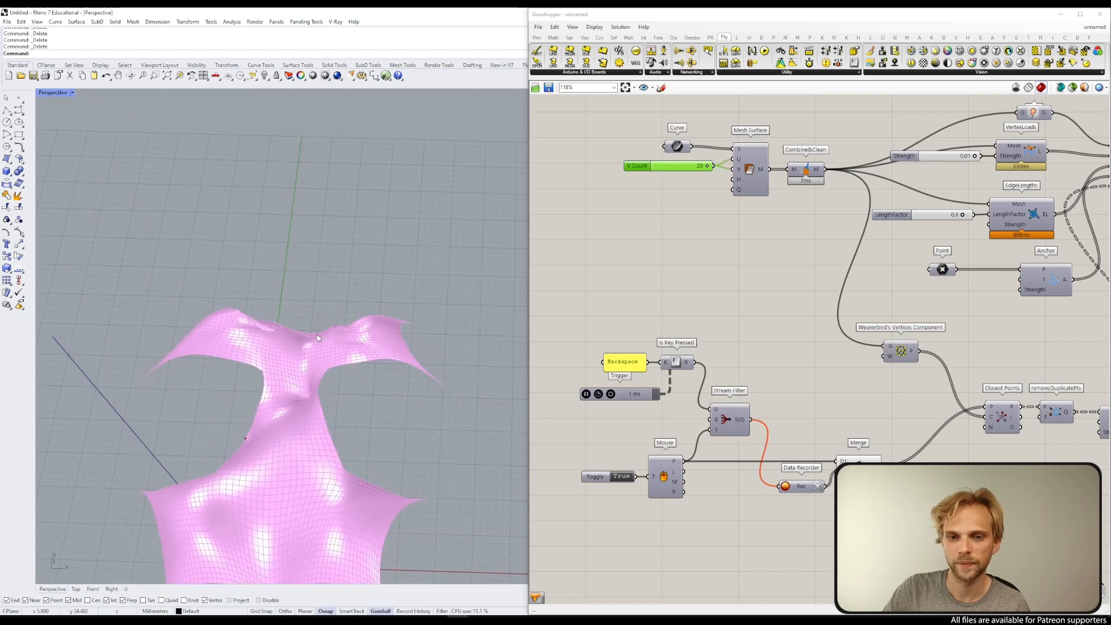
{"action": "left_click", "coordinate": [353, 349]}
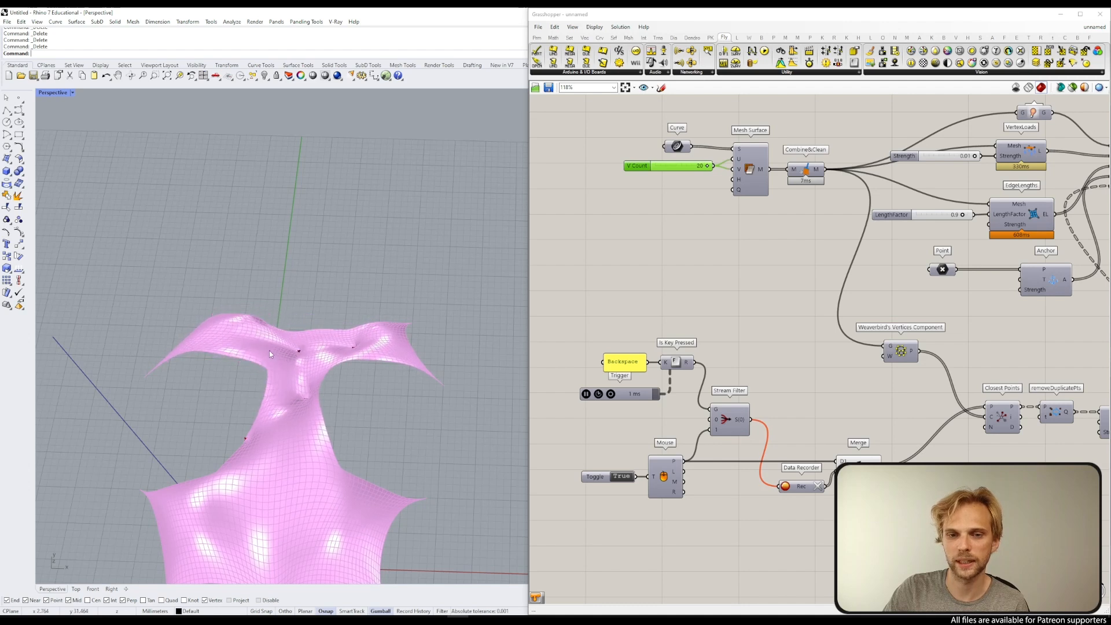
{"action": "left_click", "coordinate": [242, 348]}
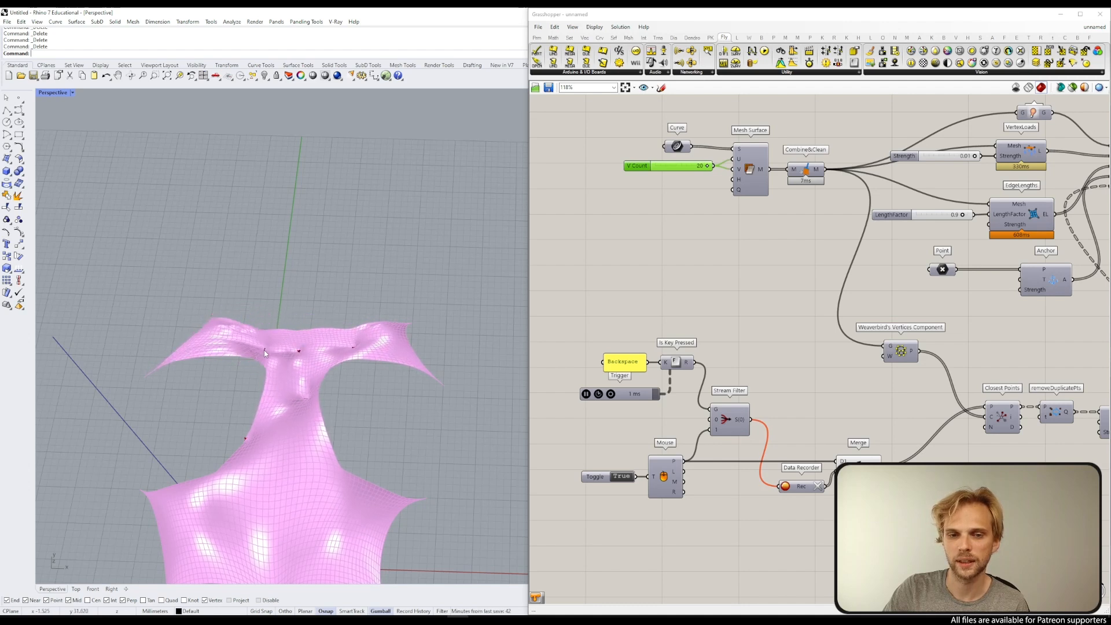
{"action": "right_click_drag", "start_coordinate": [217, 429], "coordinate": [255, 399]}
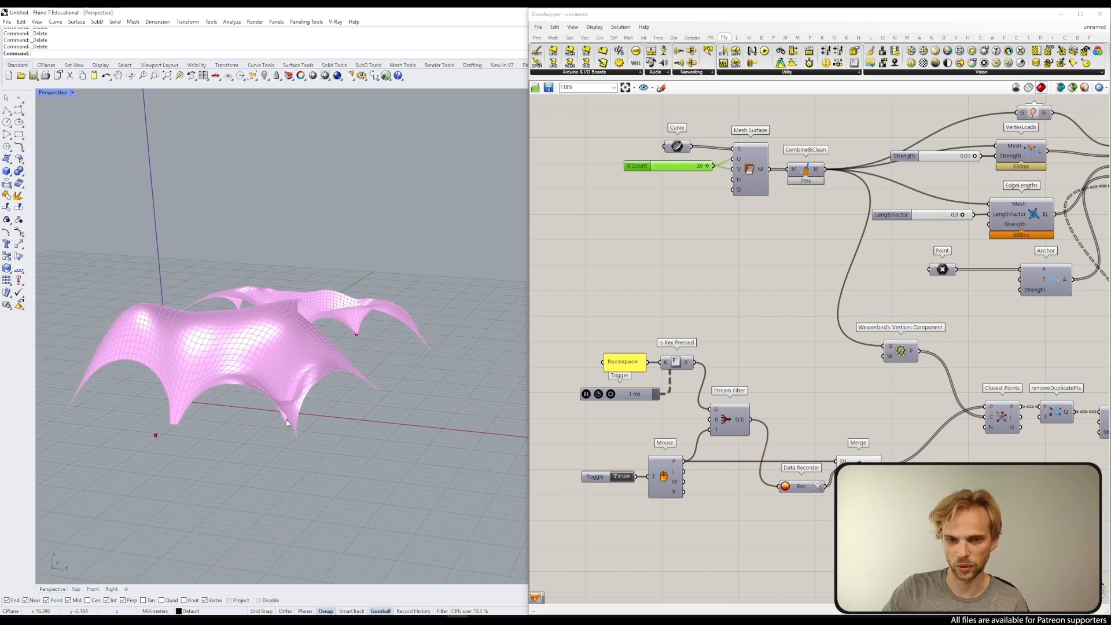
Step: Stop the Kangaroo Solver by setting its toggle to False and view the form-found mesh from the side
{"action": "scroll", "coordinate": [714, 281], "scroll_direction": "down", "scroll_amount": 3}
{"action": "right_click_drag", "start_coordinate": [744, 307], "coordinate": [556, 336]}
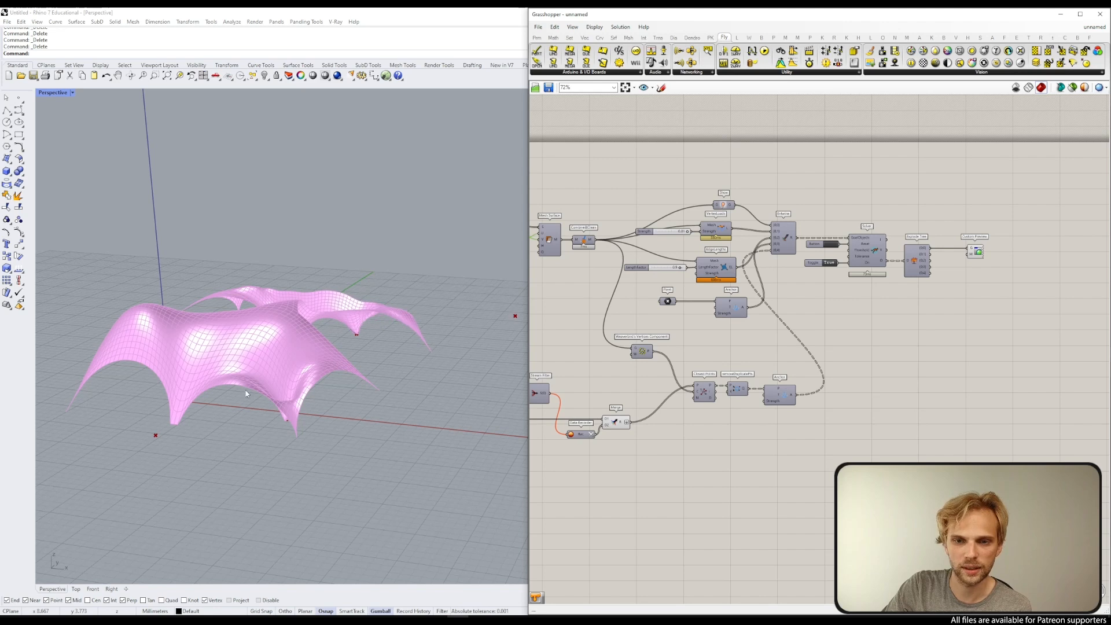
{"action": "left_click", "coordinate": [831, 263]}
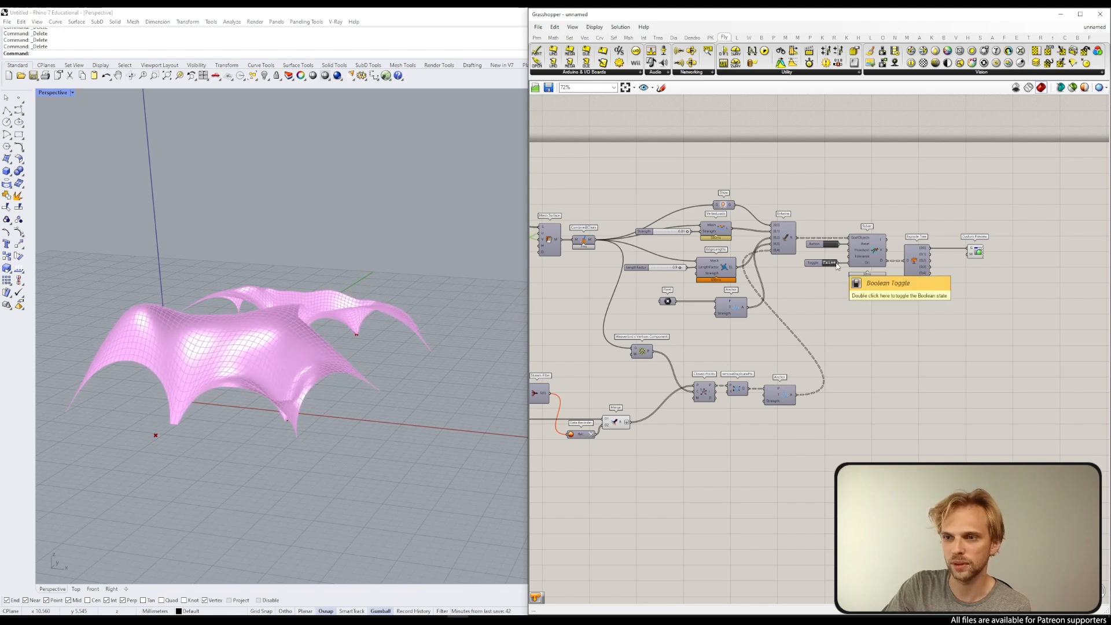
{"action": "left_click", "coordinate": [831, 263]}
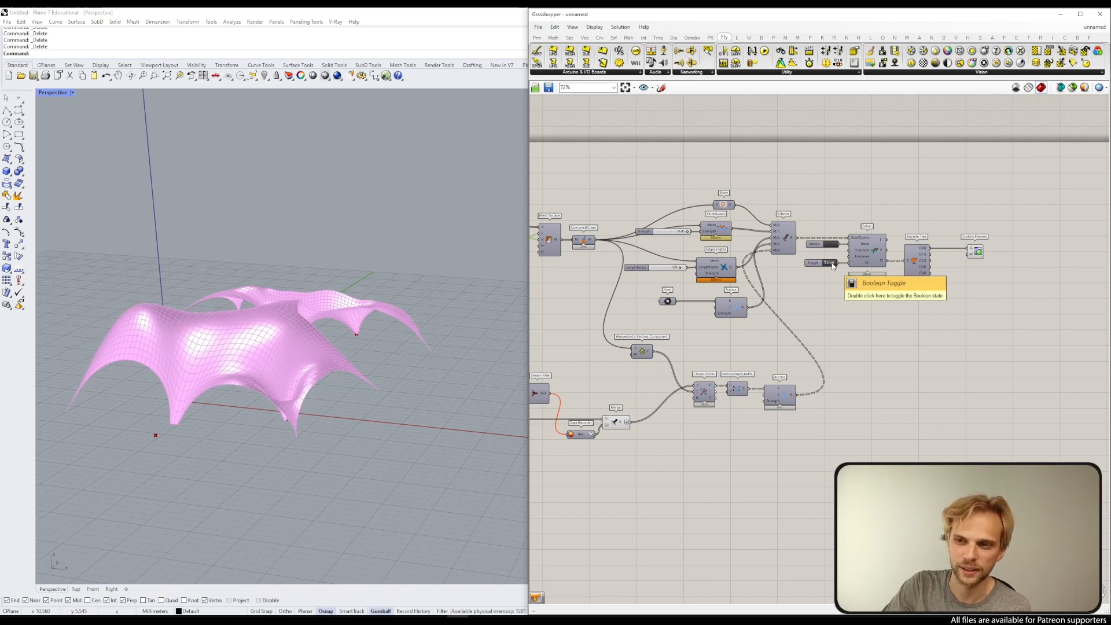
{"action": "left_click", "coordinate": [831, 263]}
{"action": "right_click_drag", "start_coordinate": [469, 429], "coordinate": [354, 349]}
{"action": "mouse_move", "coordinate": [371, 310]}
{"action": "right_mouse_down"}
{"action": "mouse_move", "coordinate": [342, 305]}
{"action": "mouse_move", "coordinate": [389, 376]}
{"action": "mouse_move", "coordinate": [385, 317]}
{"action": "right_mouse_up"}
{"action": "right_click_drag", "start_coordinate": [306, 287], "coordinate": [316, 332]}
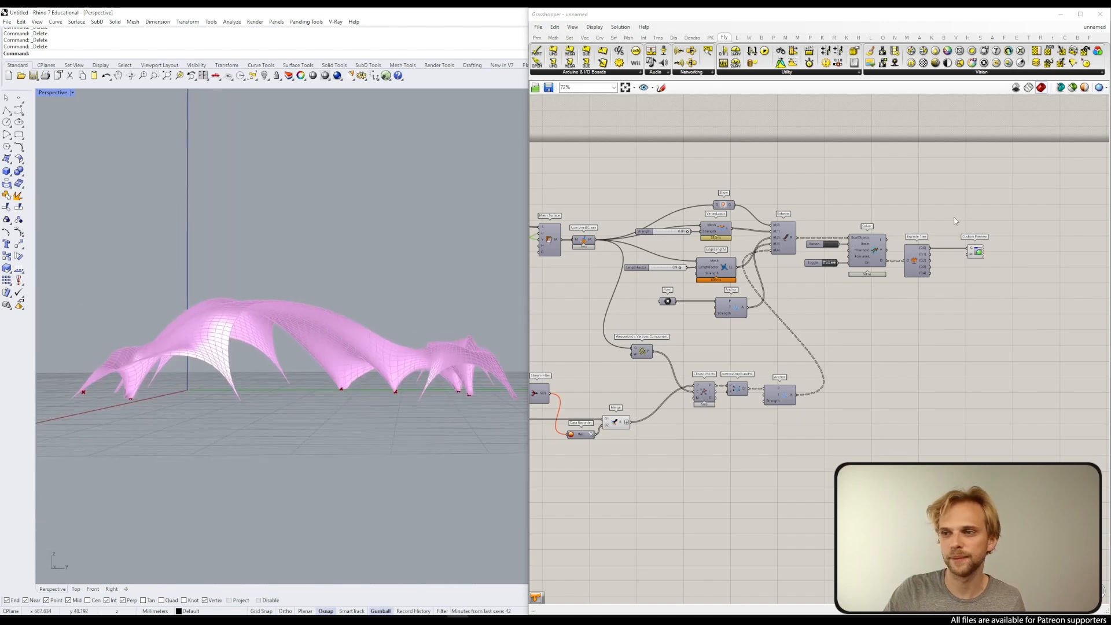
Step: Add a Mesh parameter below the Custom Preview and connect Explode Tree's {0;0} output to it
{"action": "left_click", "coordinate": [915, 259]}
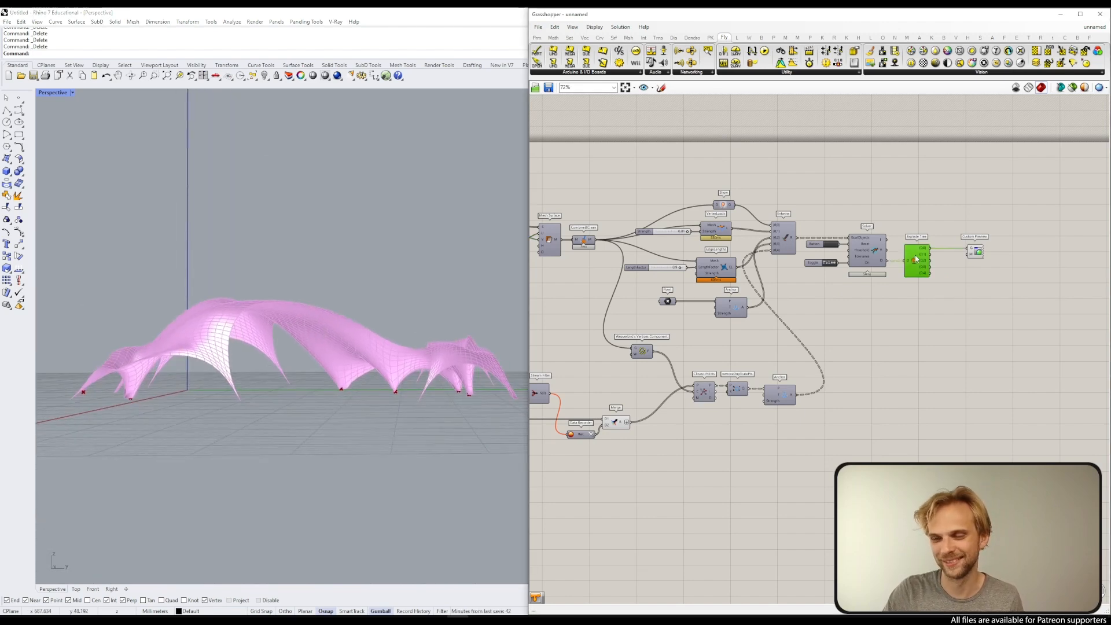
{"action": "double_click", "coordinate": [979, 301]}
{"action": "type", "text": "mesh"}
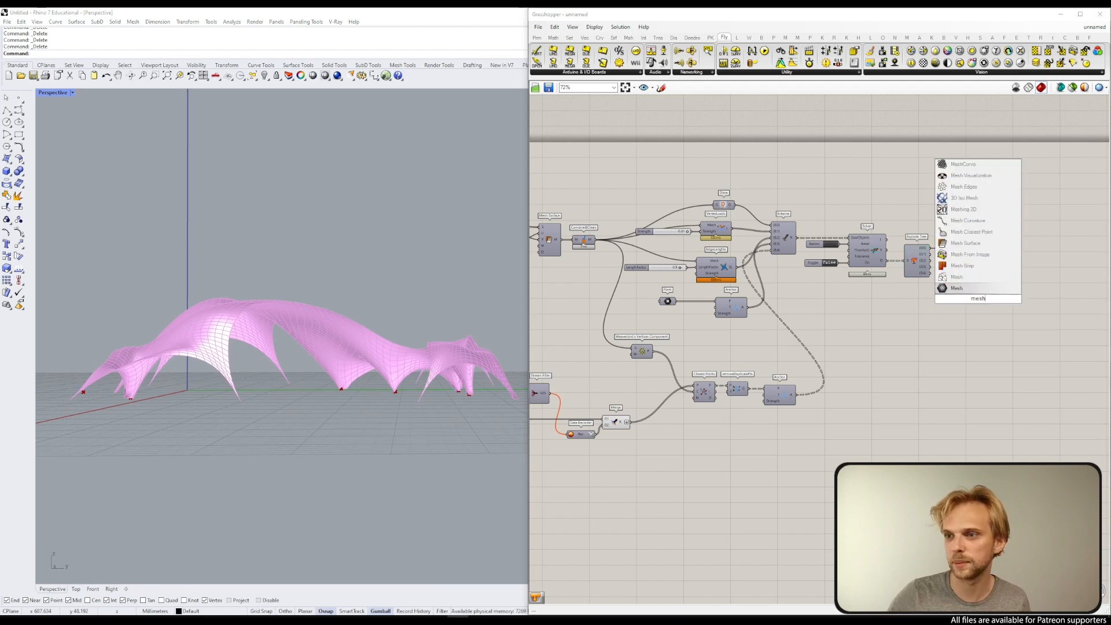
{"action": "key", "text": "Return"}
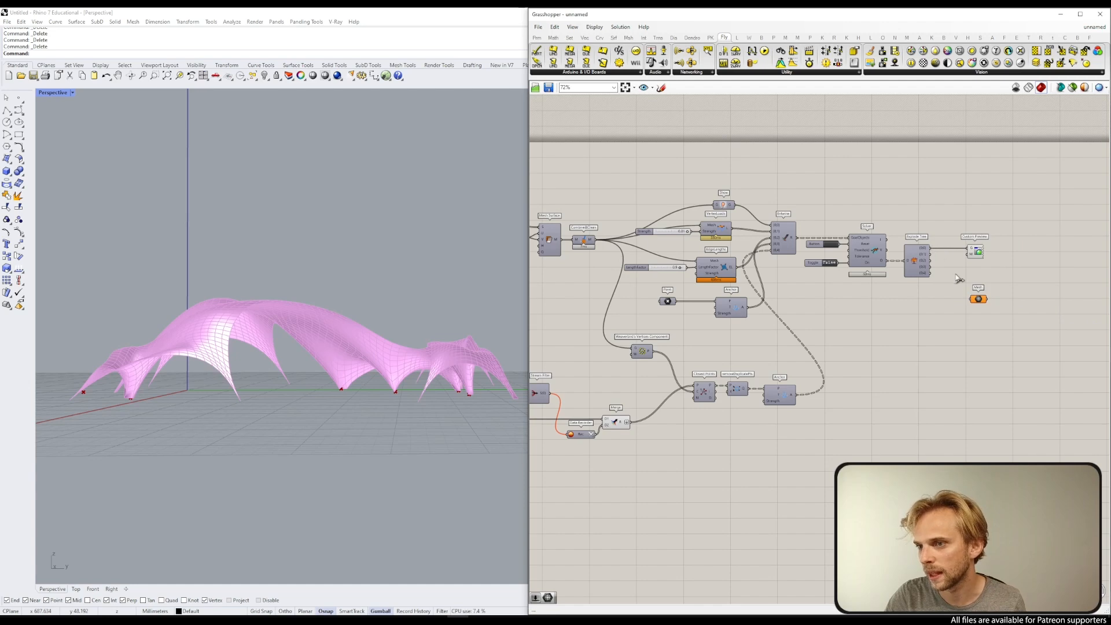
{"action": "left_click", "coordinate": [978, 300]}
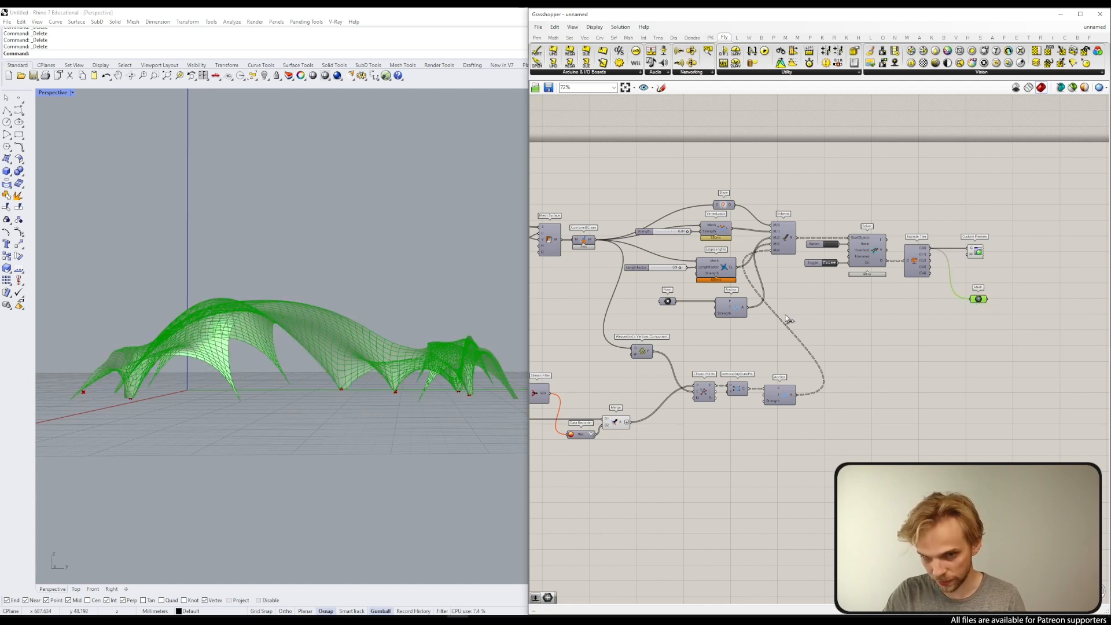
Step: Bake the Mesh parameter's geometry into Rhino and select the baked mesh in the viewport
{"action": "left_click", "coordinate": [274, 334]}
{"action": "right_click_drag", "start_coordinate": [279, 327], "coordinate": [304, 370]}
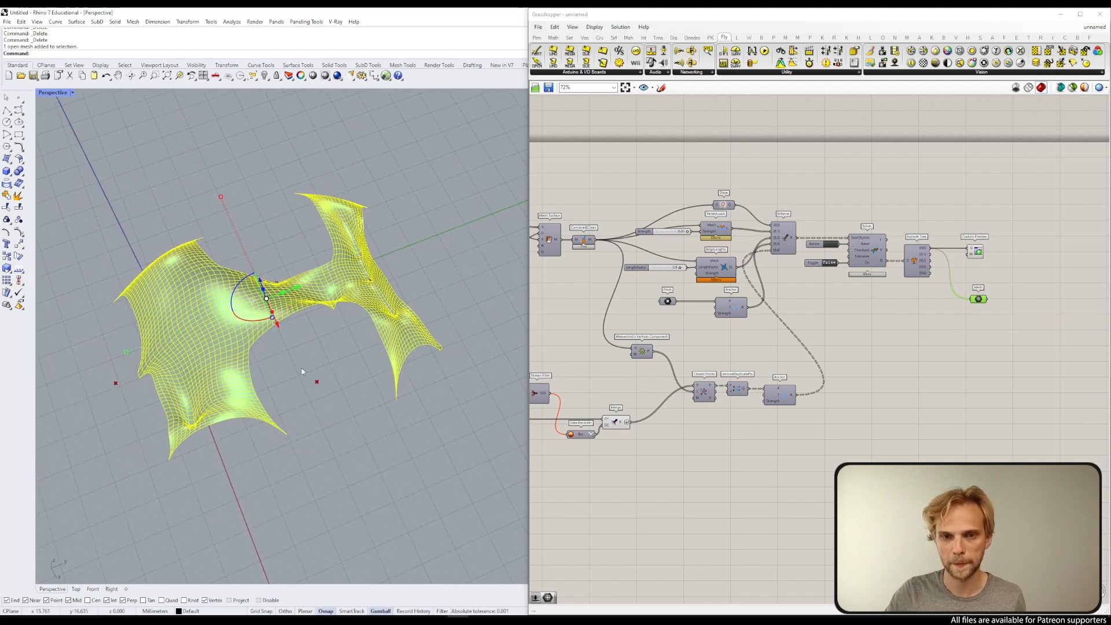
Step: Move the baked mesh along the X axis, clear of the Grasshopper preview, and deselect it
{"action": "scroll", "coordinate": [289, 359], "scroll_direction": "down", "scroll_amount": 3}
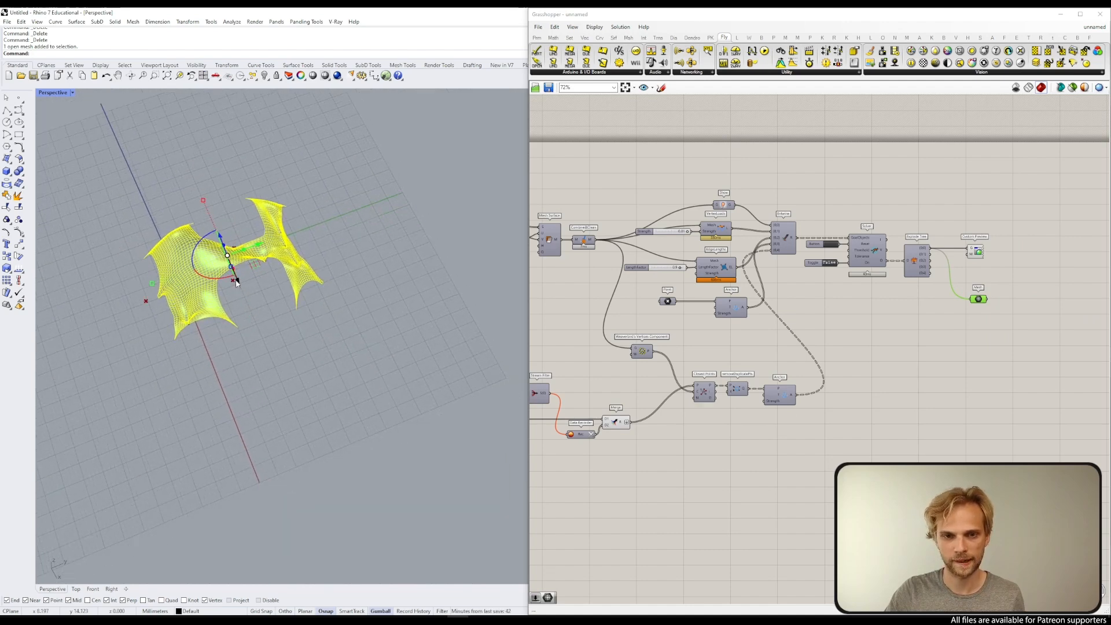
{"action": "left_click_drag", "start_coordinate": [239, 282], "coordinate": [360, 408]}
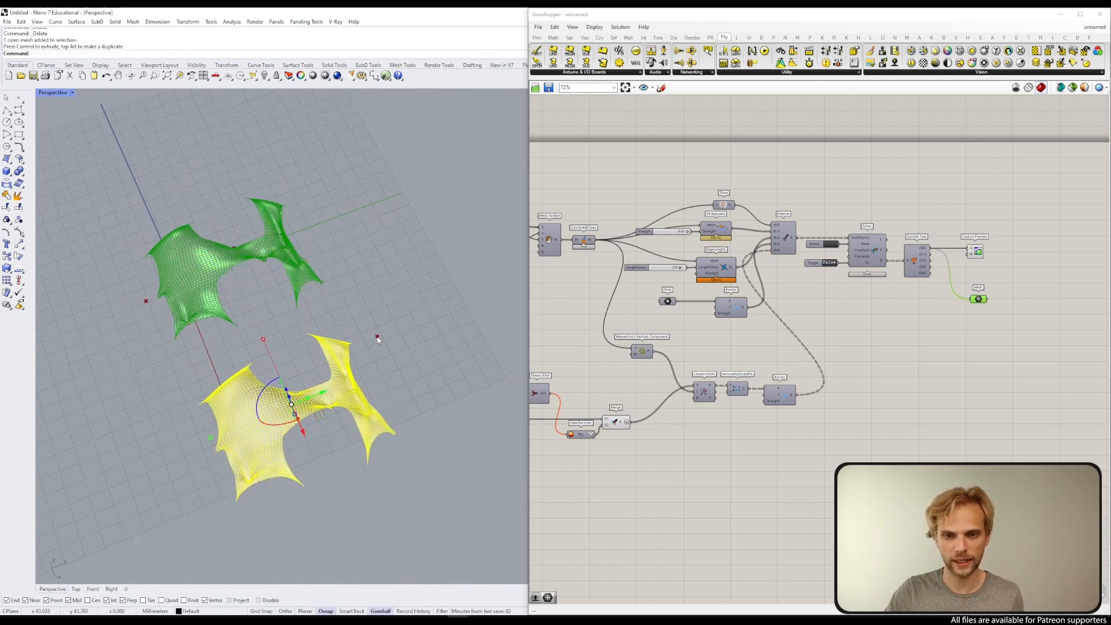
{"action": "right_click_drag", "start_coordinate": [380, 346], "coordinate": [374, 314]}
{"action": "left_click", "coordinate": [374, 314]}
{"action": "scroll", "coordinate": [297, 369], "scroll_direction": "up", "scroll_amount": 4}
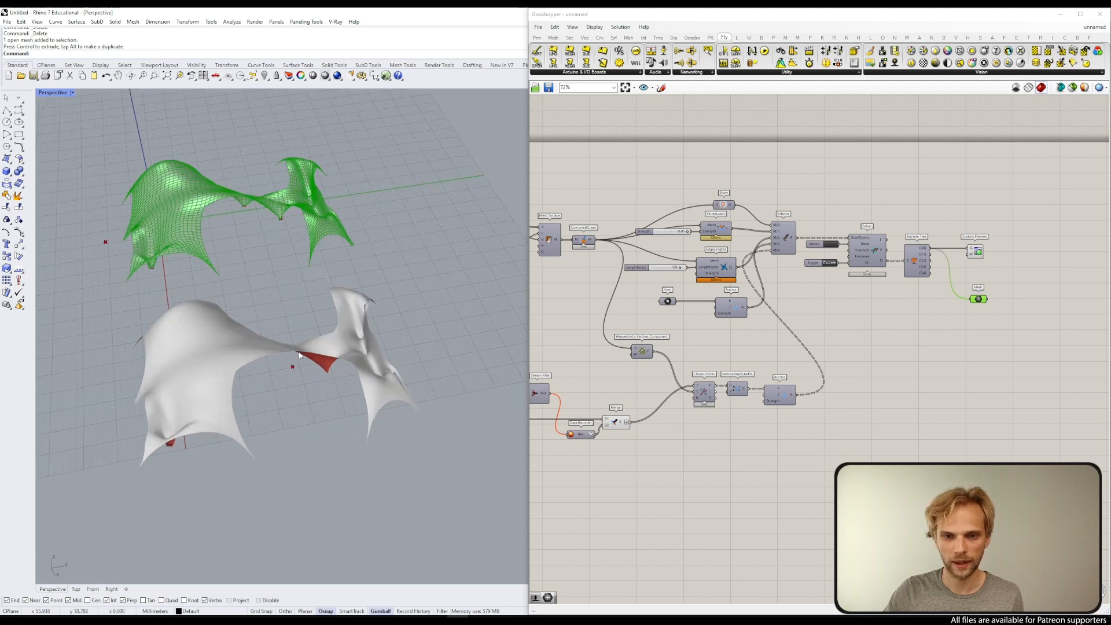
Step: Duplicate the border of the moved mesh as a curve with DupBorder
{"action": "right_click_drag", "start_coordinate": [294, 368], "coordinate": [233, 310]}
{"action": "scroll", "coordinate": [234, 312], "scroll_direction": "up", "scroll_amount": 3}
{"action": "left_click", "coordinate": [219, 285]}
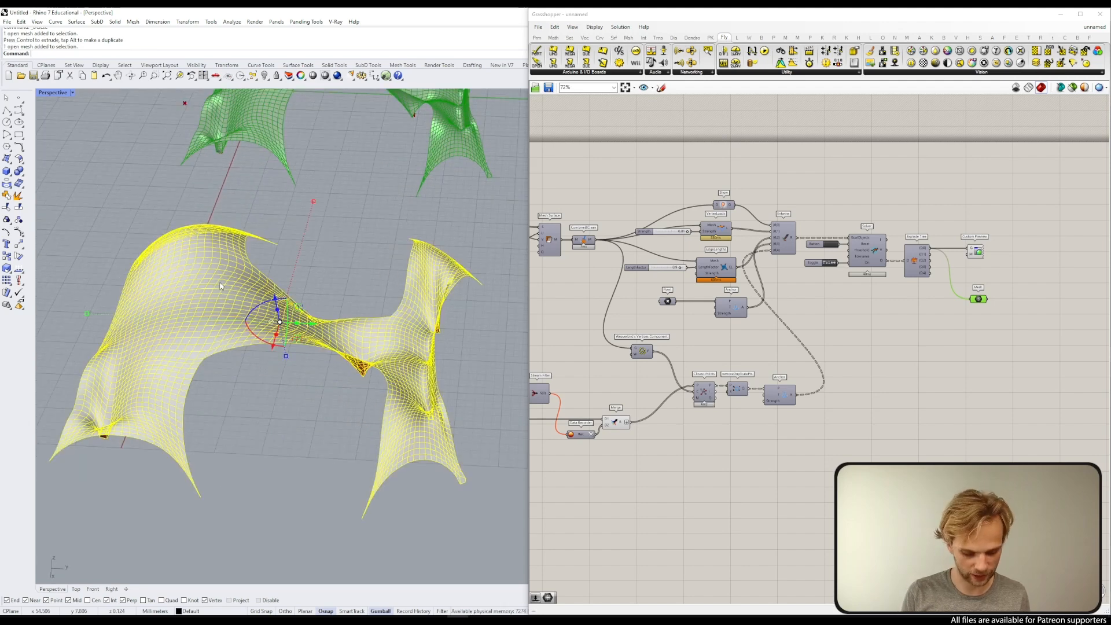
{"action": "type", "text": "Dup"}
{"action": "key", "text": "Return"}
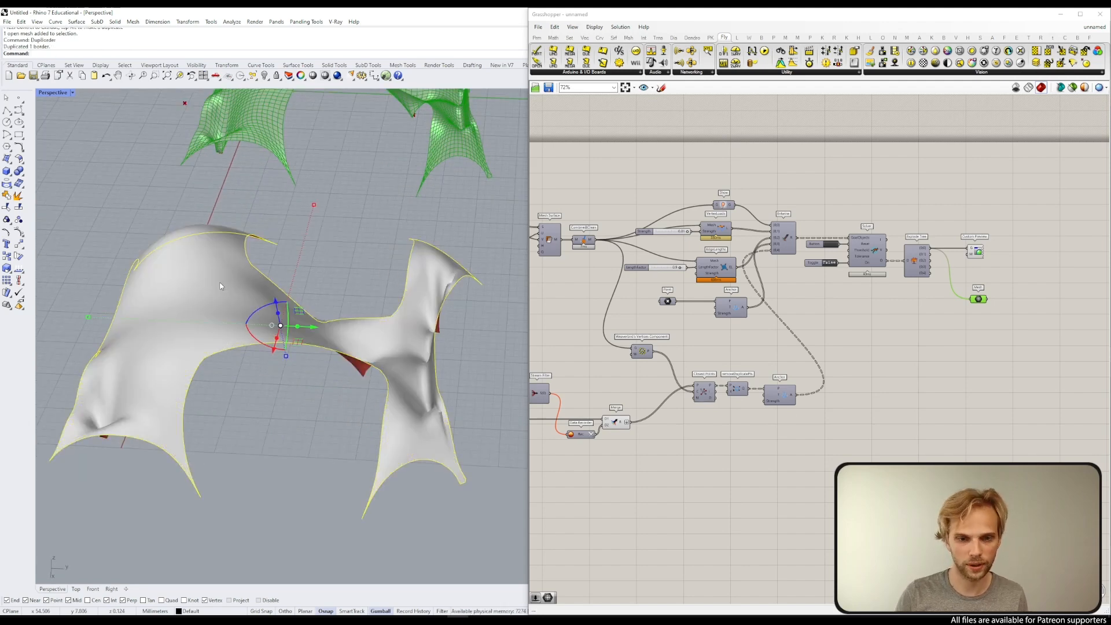
Step: Try MultiPipe on the duplicated border curve with the default settings and undo it
{"action": "type", "text": "Multi"}
{"action": "key", "text": "Return"}
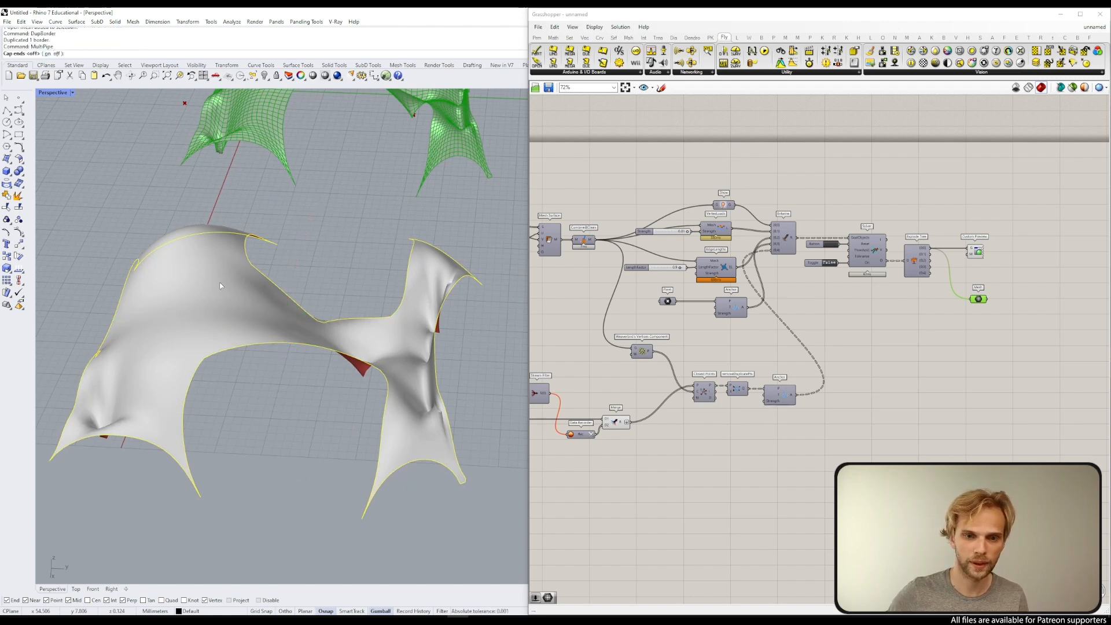
{"action": "key", "text": "Return"}
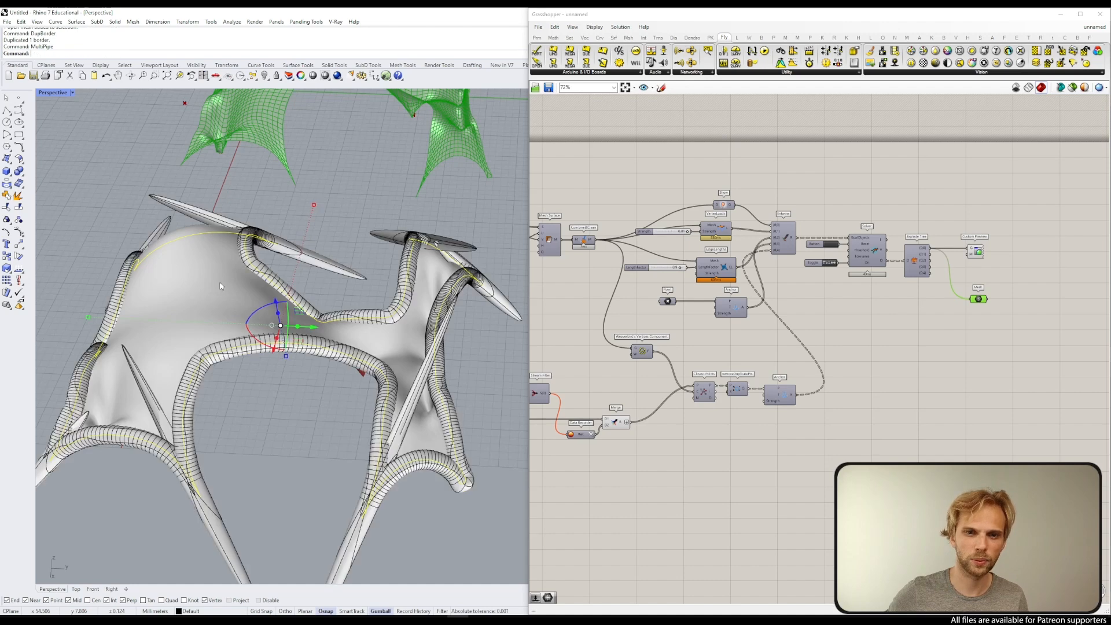
{"action": "key", "text": "ctrl+z"}
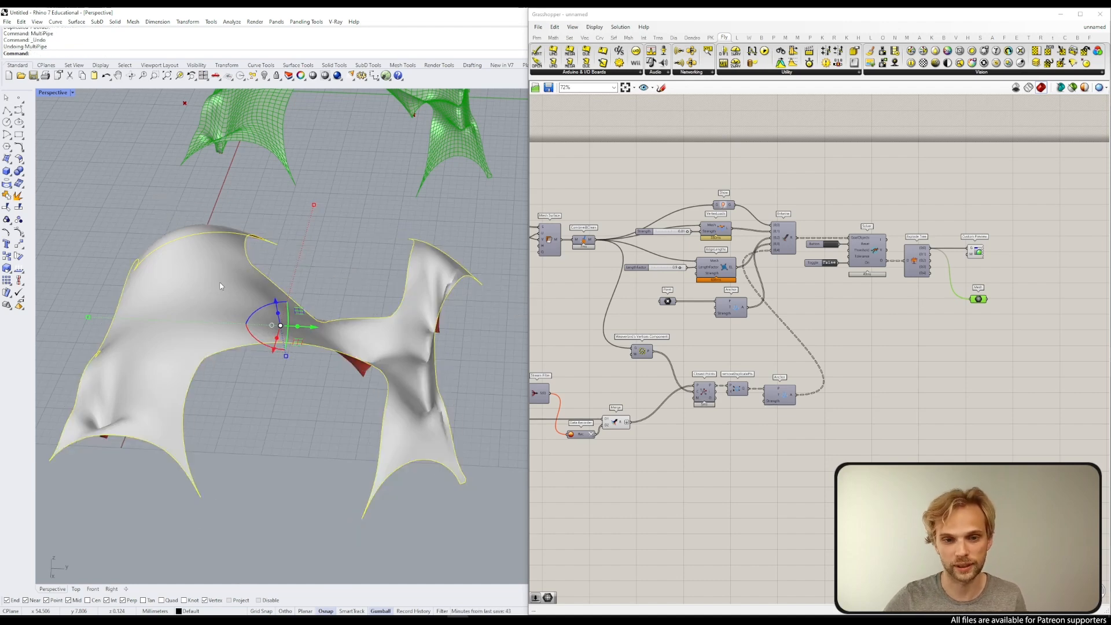
Step: Run MultiPipe on the border curve with a pipe radius of 0.1, keeping the other defaults, and clear the selection
{"action": "key", "text": "Return"}
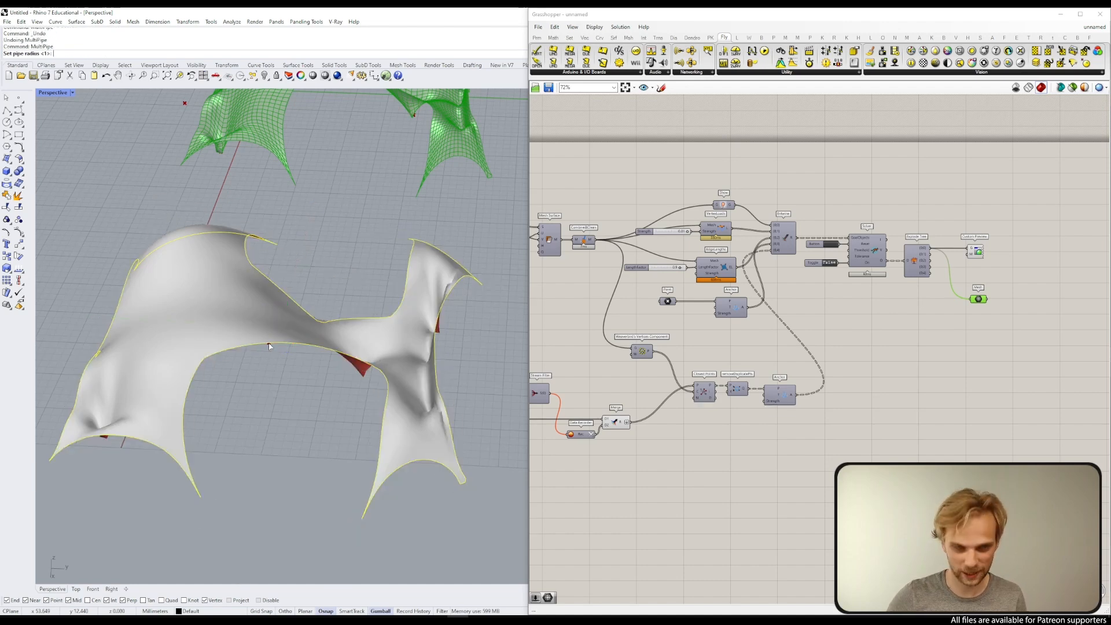
{"action": "type", "text": "0.1"}
{"action": "key", "text": "Return"}
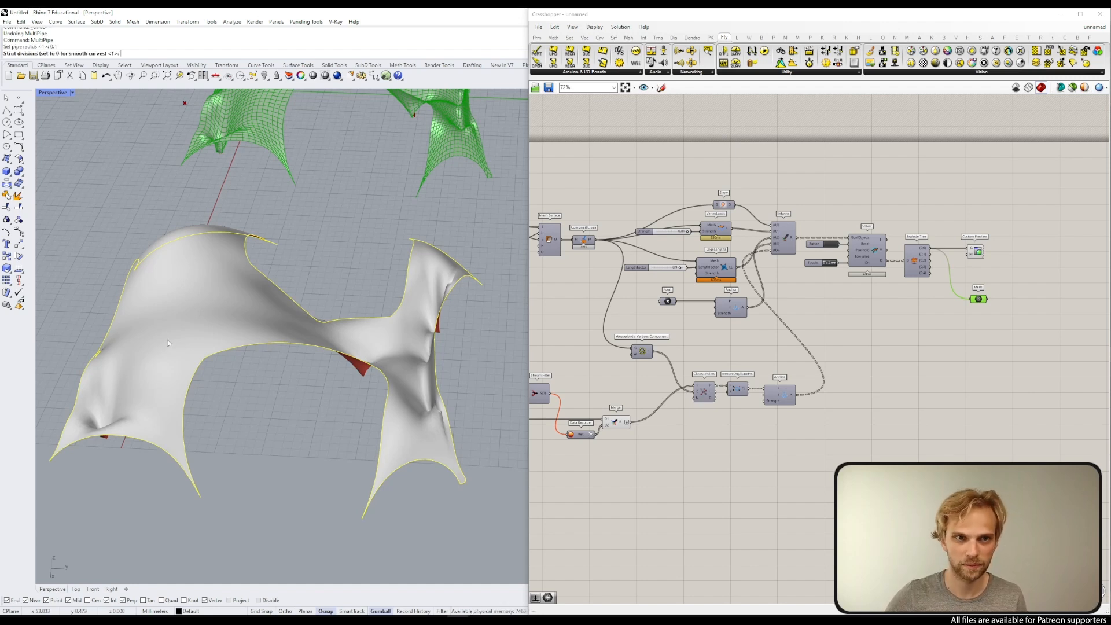
{"action": "key", "text": "Return"}
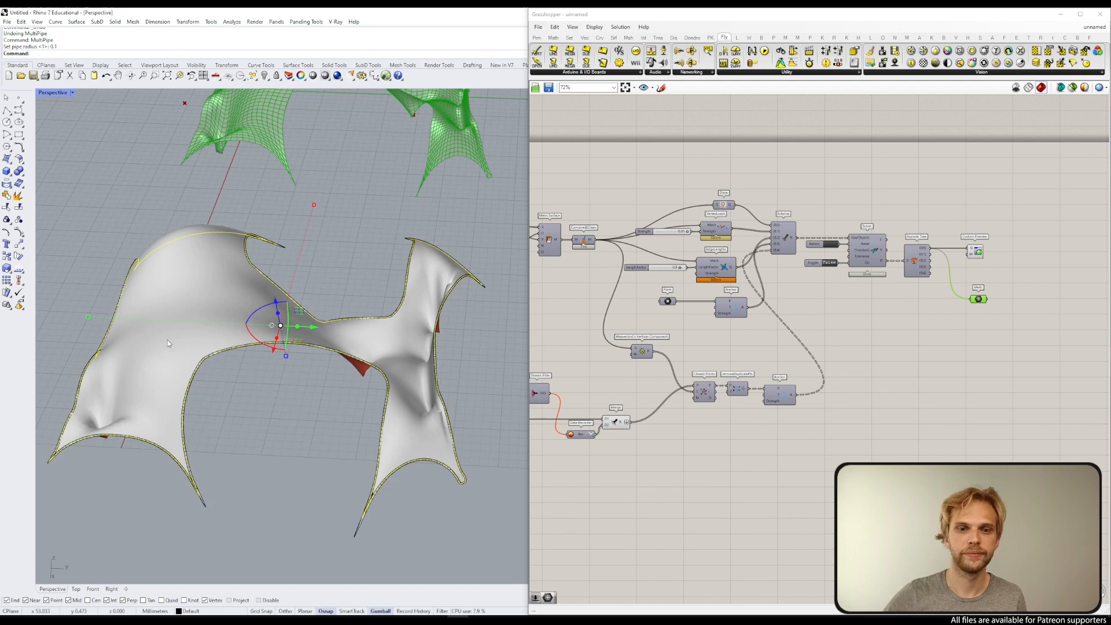
{"action": "key", "text": "Escape"}
Step: Set the Perspective viewport's display mode to Arctic and view the piped mesh from a low angle
{"action": "right_click_drag", "start_coordinate": [268, 449], "coordinate": [257, 423]}
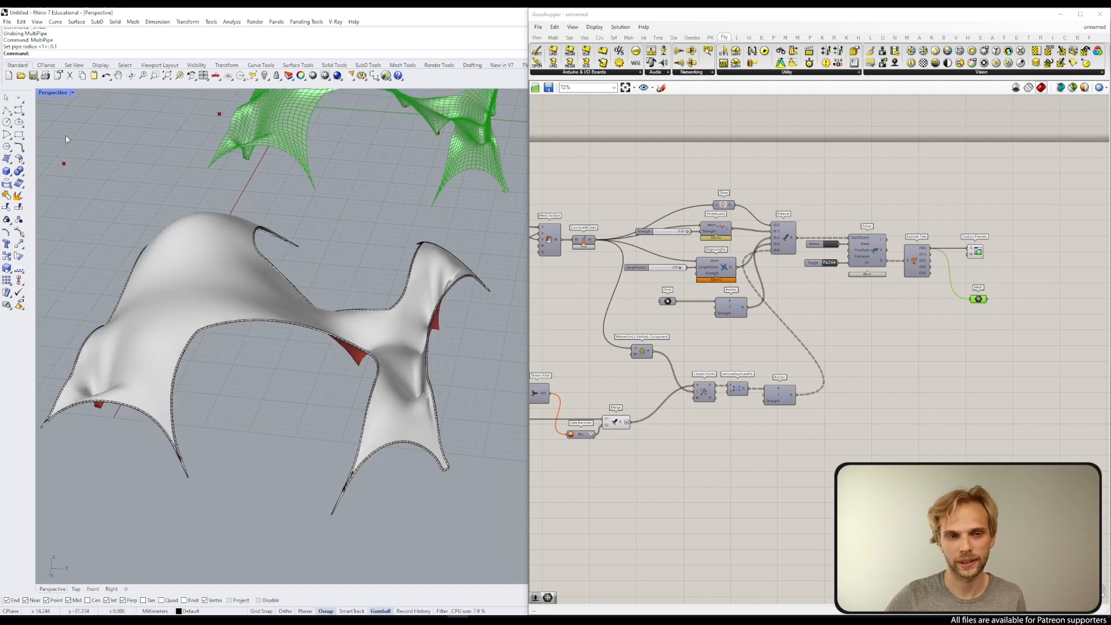
{"action": "left_click", "coordinate": [51, 93]}
{"action": "left_click", "coordinate": [59, 203]}
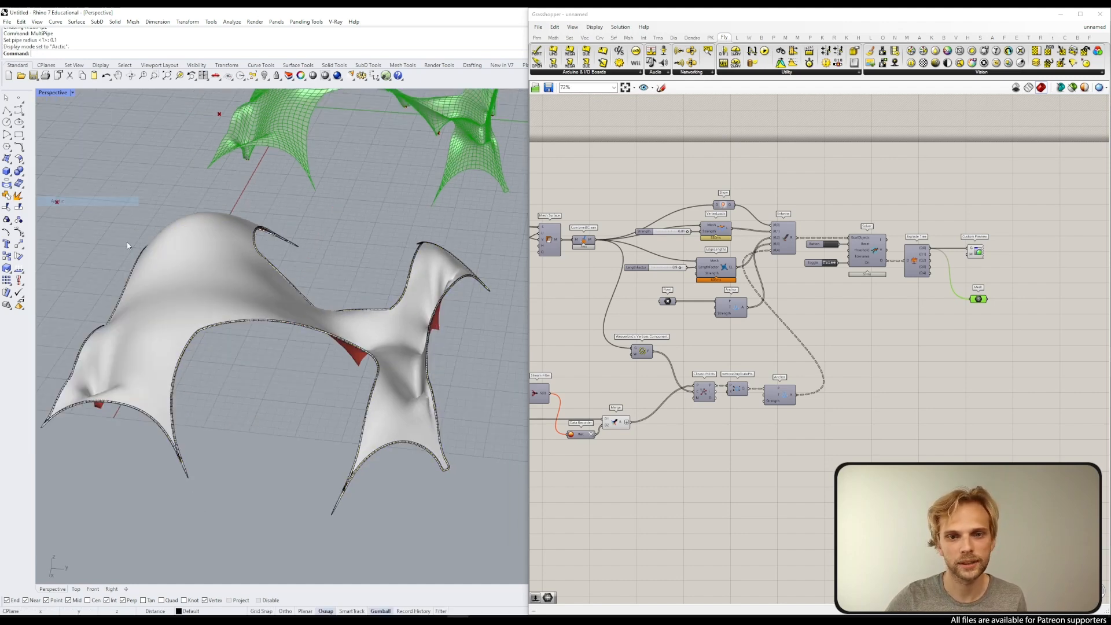
{"action": "mouse_move", "coordinate": [228, 330]}
{"action": "right_mouse_down"}
{"action": "mouse_move", "coordinate": [235, 341]}
{"action": "mouse_move", "coordinate": [224, 322]}
{"action": "right_mouse_up"}
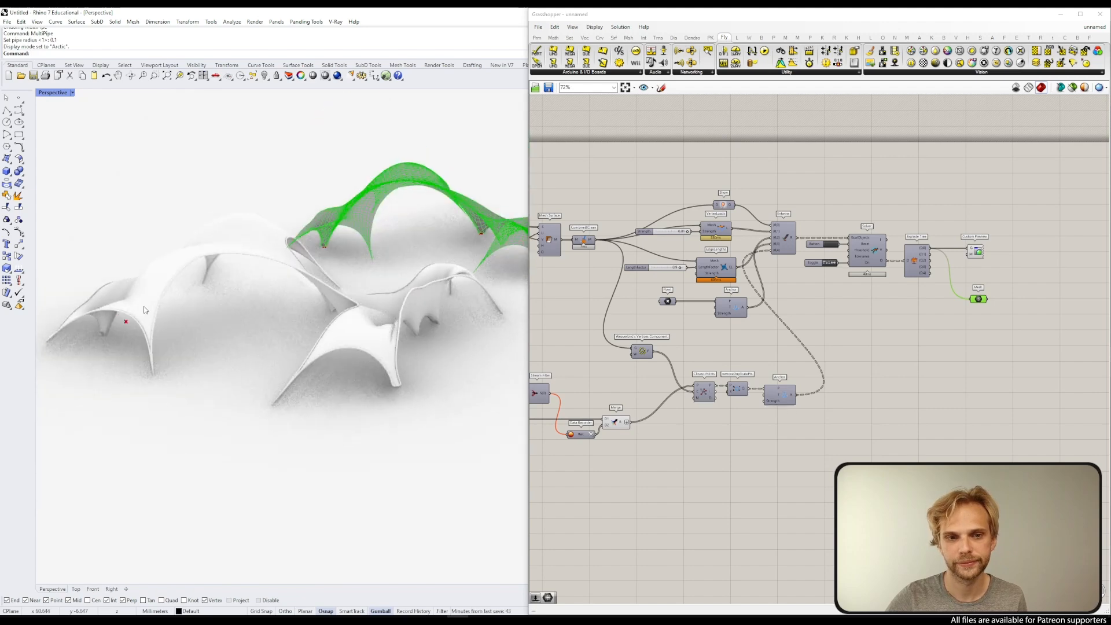
Step: Turn off the preview of the Custom Preview and Mesh components in Grasshopper
{"action": "left_click", "coordinate": [964, 233]}
{"action": "left_click_drag", "start_coordinate": [965, 230], "coordinate": [1004, 308]}
{"action": "middle_click", "coordinate": [964, 227]}
{"action": "scroll", "coordinate": [964, 227], "scroll_direction": "up", "scroll_amount": 1}
{"action": "left_click", "coordinate": [991, 202]}
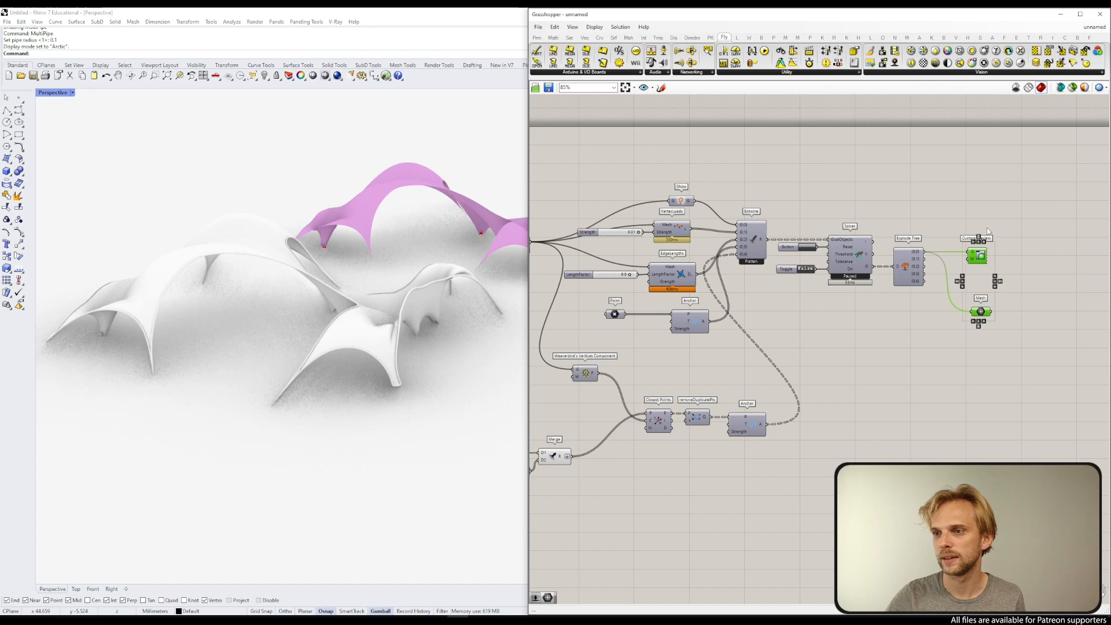
{"action": "middle_click", "coordinate": [988, 228]}
{"action": "left_click", "coordinate": [1026, 241]}
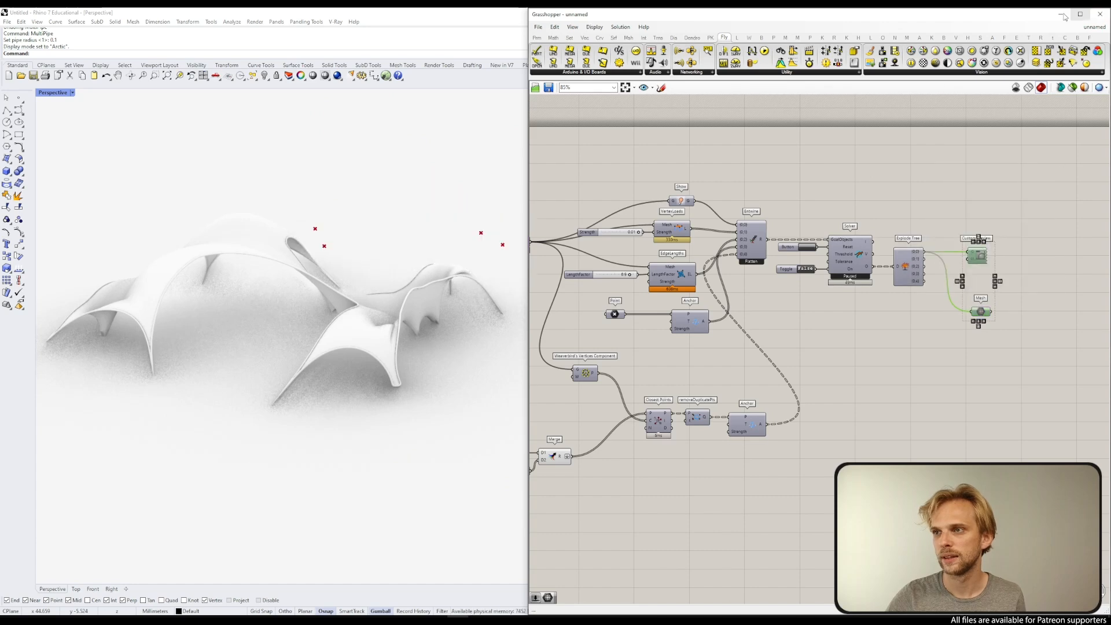
Step: Minimize the Grasshopper window and examine the piped mesh structure from several angles and distances
{"action": "left_click", "coordinate": [1061, 14]}
{"action": "right_click_drag", "start_coordinate": [425, 369], "coordinate": [474, 337]}
{"action": "right_click_drag", "start_coordinate": [300, 340], "coordinate": [459, 317]}
{"action": "scroll", "coordinate": [528, 309], "scroll_direction": "up", "scroll_amount": 4}
{"action": "right_click_drag", "start_coordinate": [528, 310], "coordinate": [415, 340]}
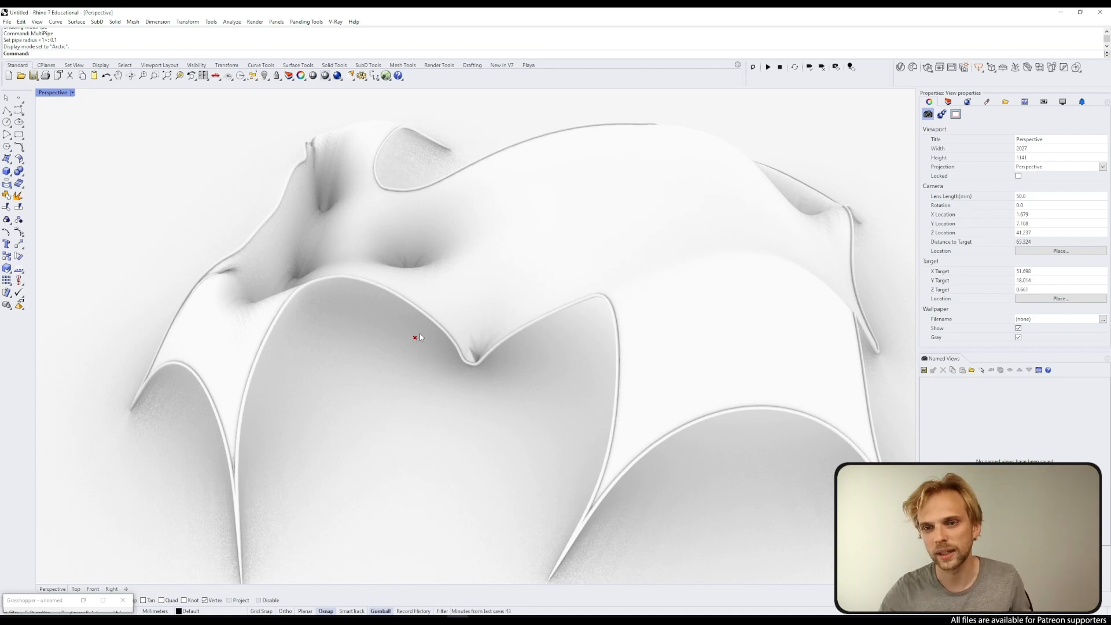
{"action": "right_click_drag", "start_coordinate": [462, 292], "coordinate": [542, 306]}
{"action": "scroll", "coordinate": [347, 273], "scroll_direction": "down", "scroll_amount": 4}
{"action": "right_click_drag", "start_coordinate": [541, 306], "coordinate": [474, 301]}
{"action": "scroll", "coordinate": [578, 376], "scroll_direction": "up", "scroll_amount": 7}
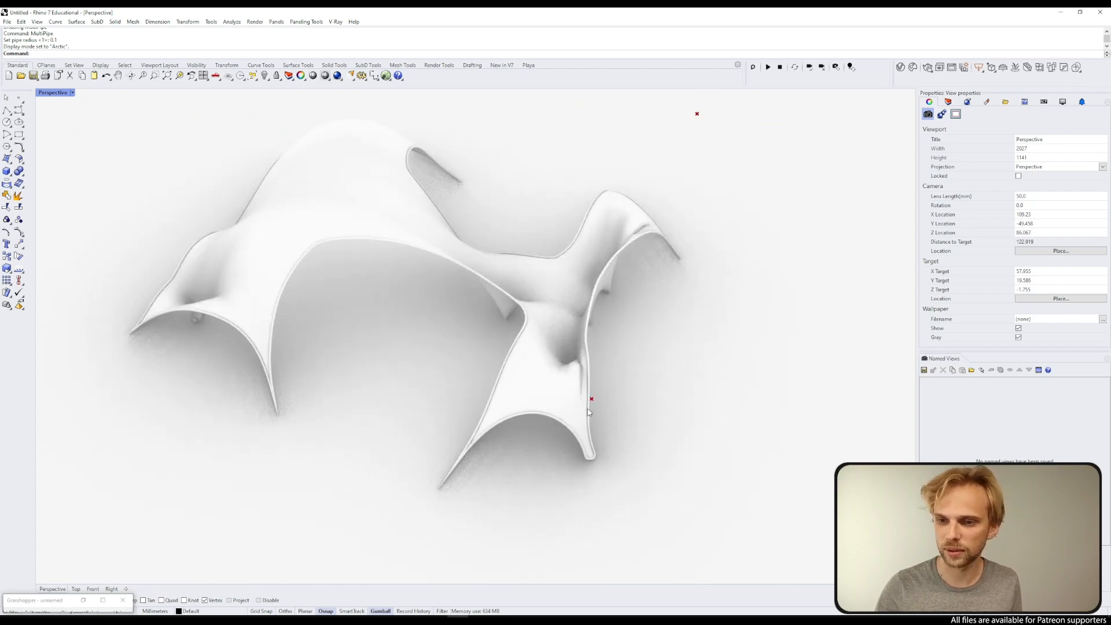
{"action": "scroll", "coordinate": [567, 375], "scroll_direction": "up", "scroll_amount": 3}
{"action": "scroll", "coordinate": [532, 286], "scroll_direction": "down", "scroll_amount": 3}
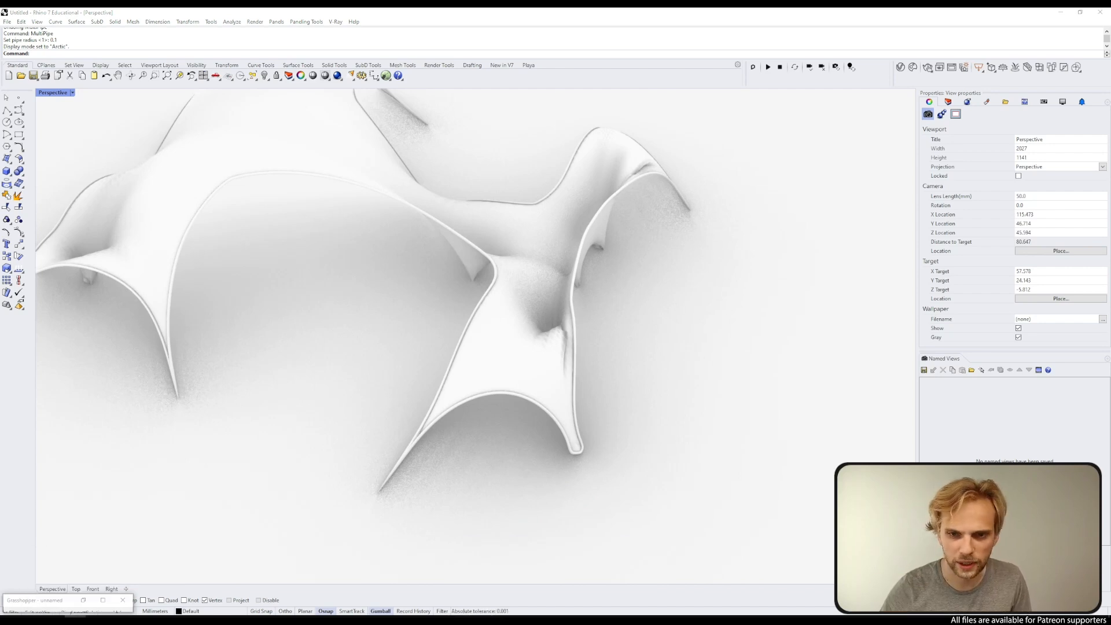
Step: Restore the Grasshopper window and review the whole definition, from the mesh input and mouse recording to the solver output
{"action": "left_click", "coordinate": [85, 600]}
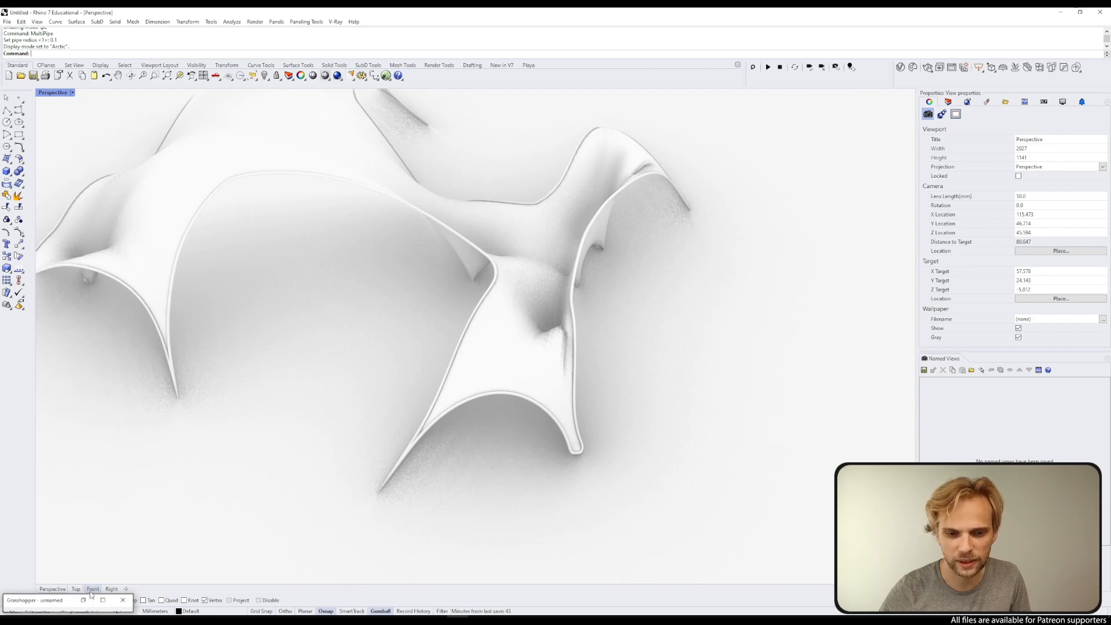
{"action": "left_click", "coordinate": [83, 600]}
{"action": "scroll", "coordinate": [706, 376], "scroll_direction": "down", "scroll_amount": 2}
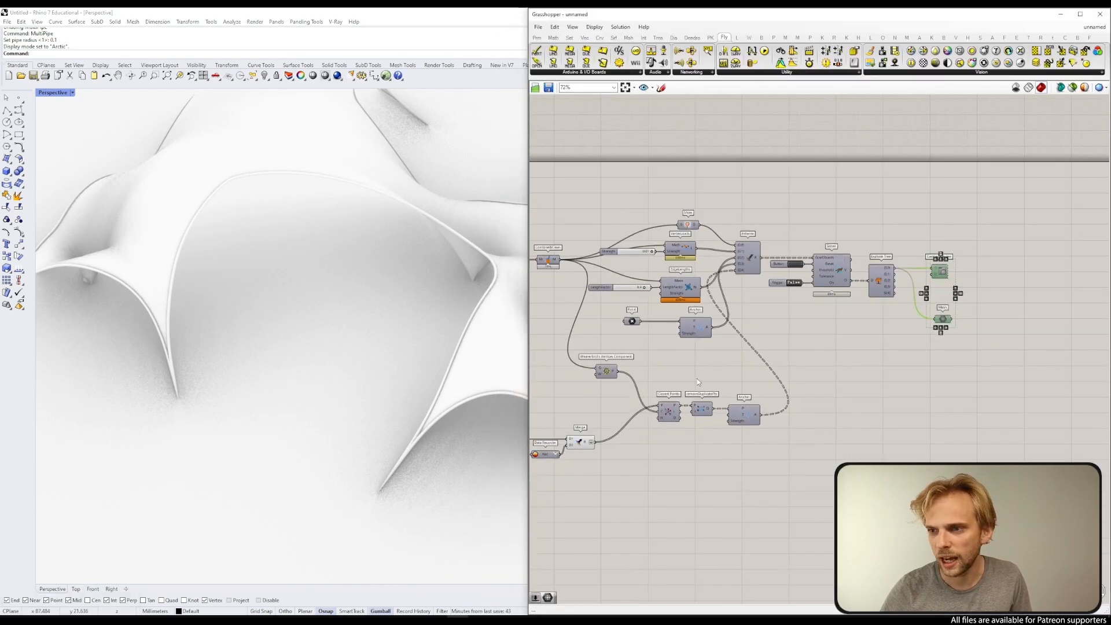
{"action": "right_click_drag", "start_coordinate": [662, 390], "coordinate": [729, 377]}
{"action": "scroll", "coordinate": [730, 377], "scroll_direction": "up", "scroll_amount": 3}
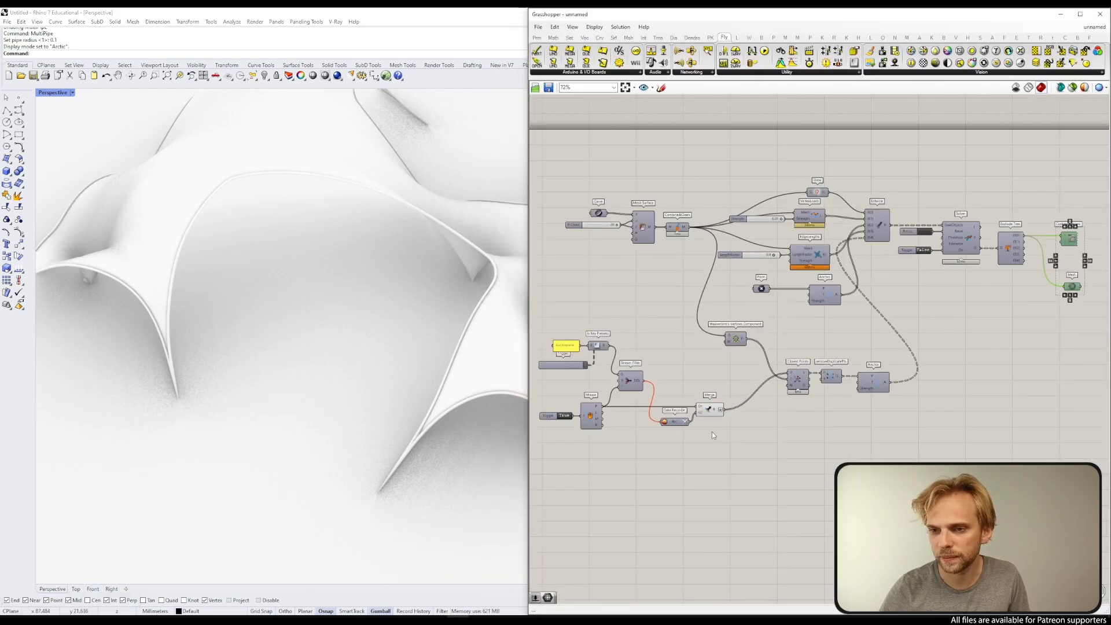